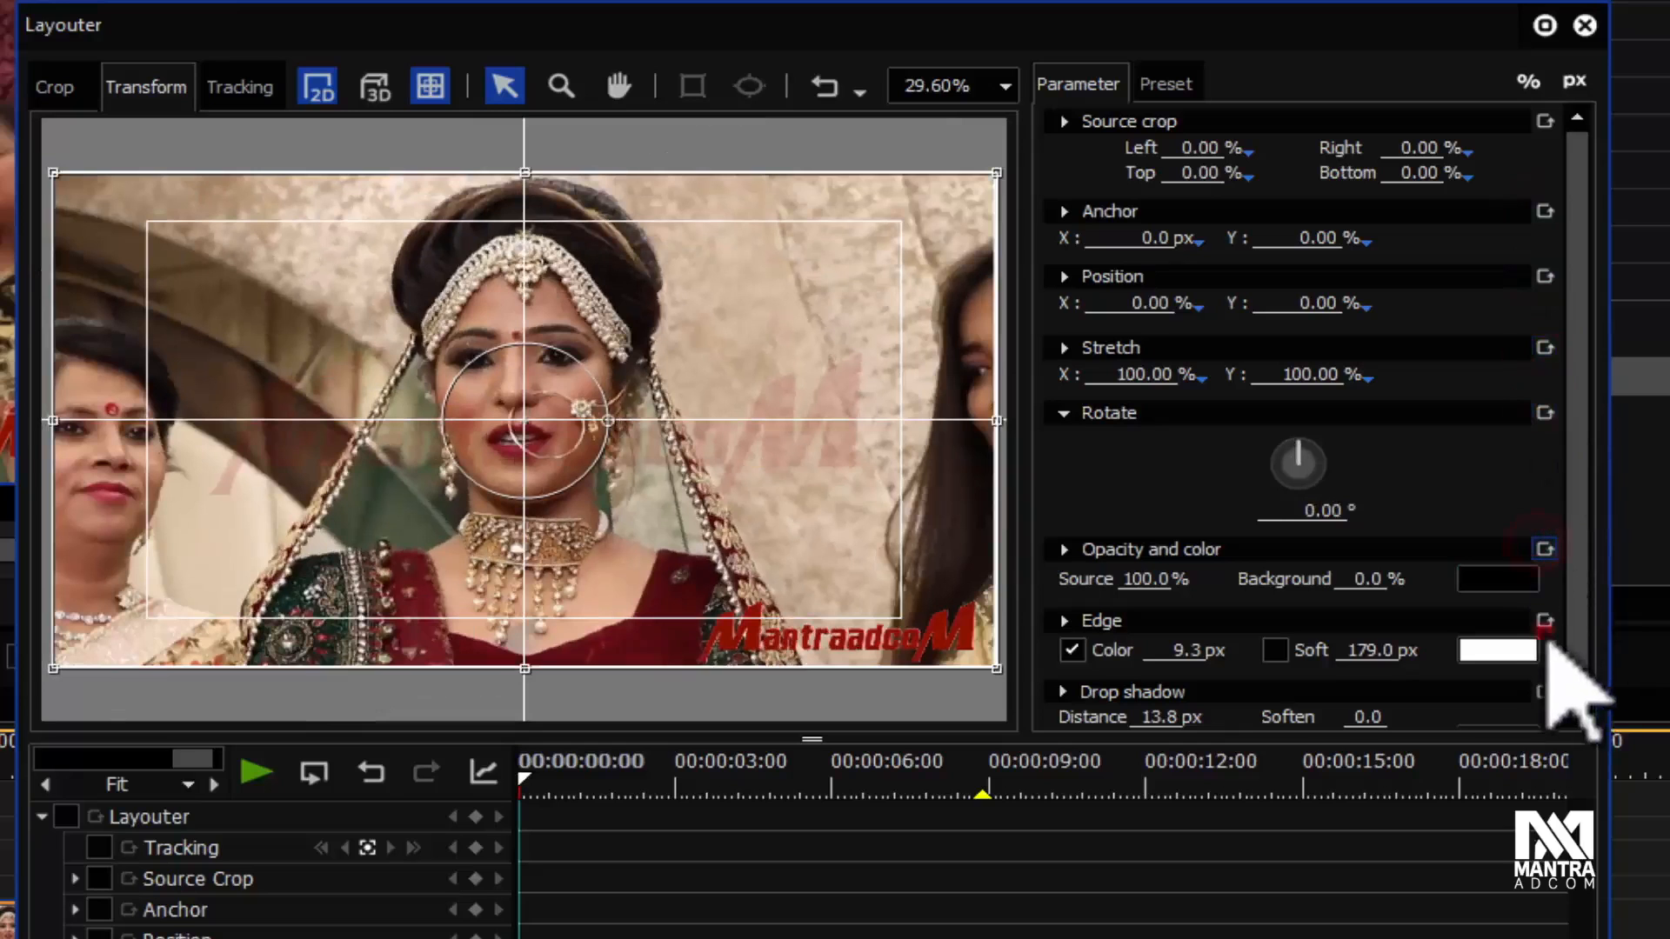
Step: Reset the Drop shadow parameters to their default values
{"action": "left_click", "coordinate": [1542, 692]}
{"action": "left_click_drag", "start_coordinate": [1579, 540], "coordinate": [1580, 698]}
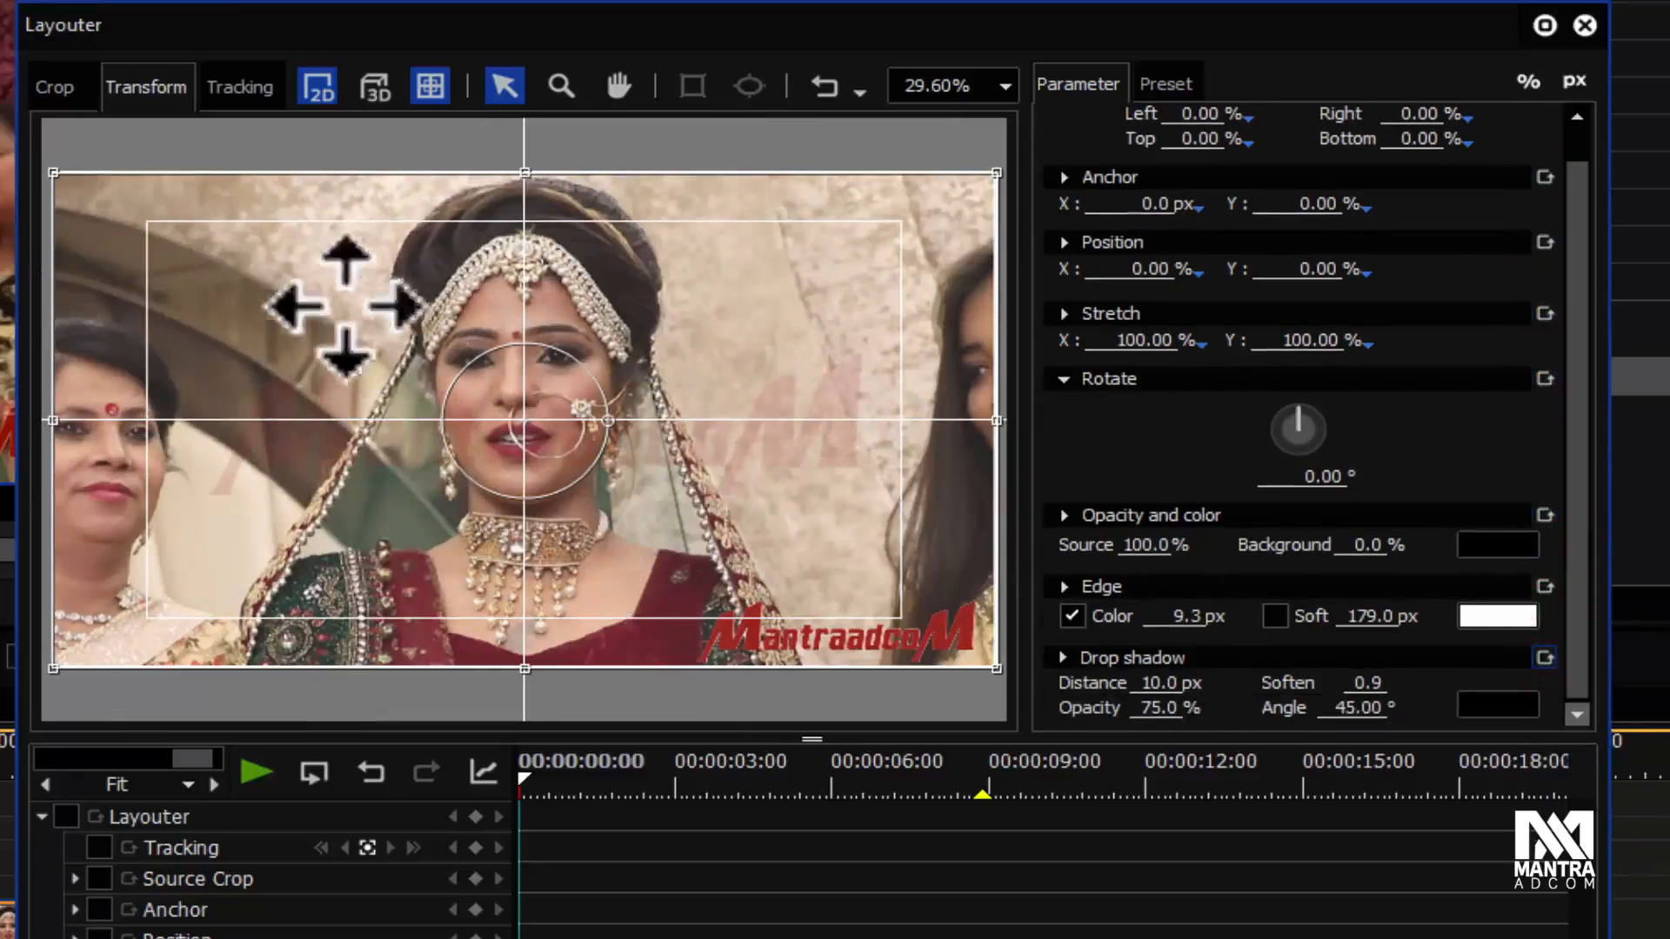
Step: Hide and show the preview's guide lines twice, leaving them displayed
{"action": "left_click", "coordinate": [427, 87]}
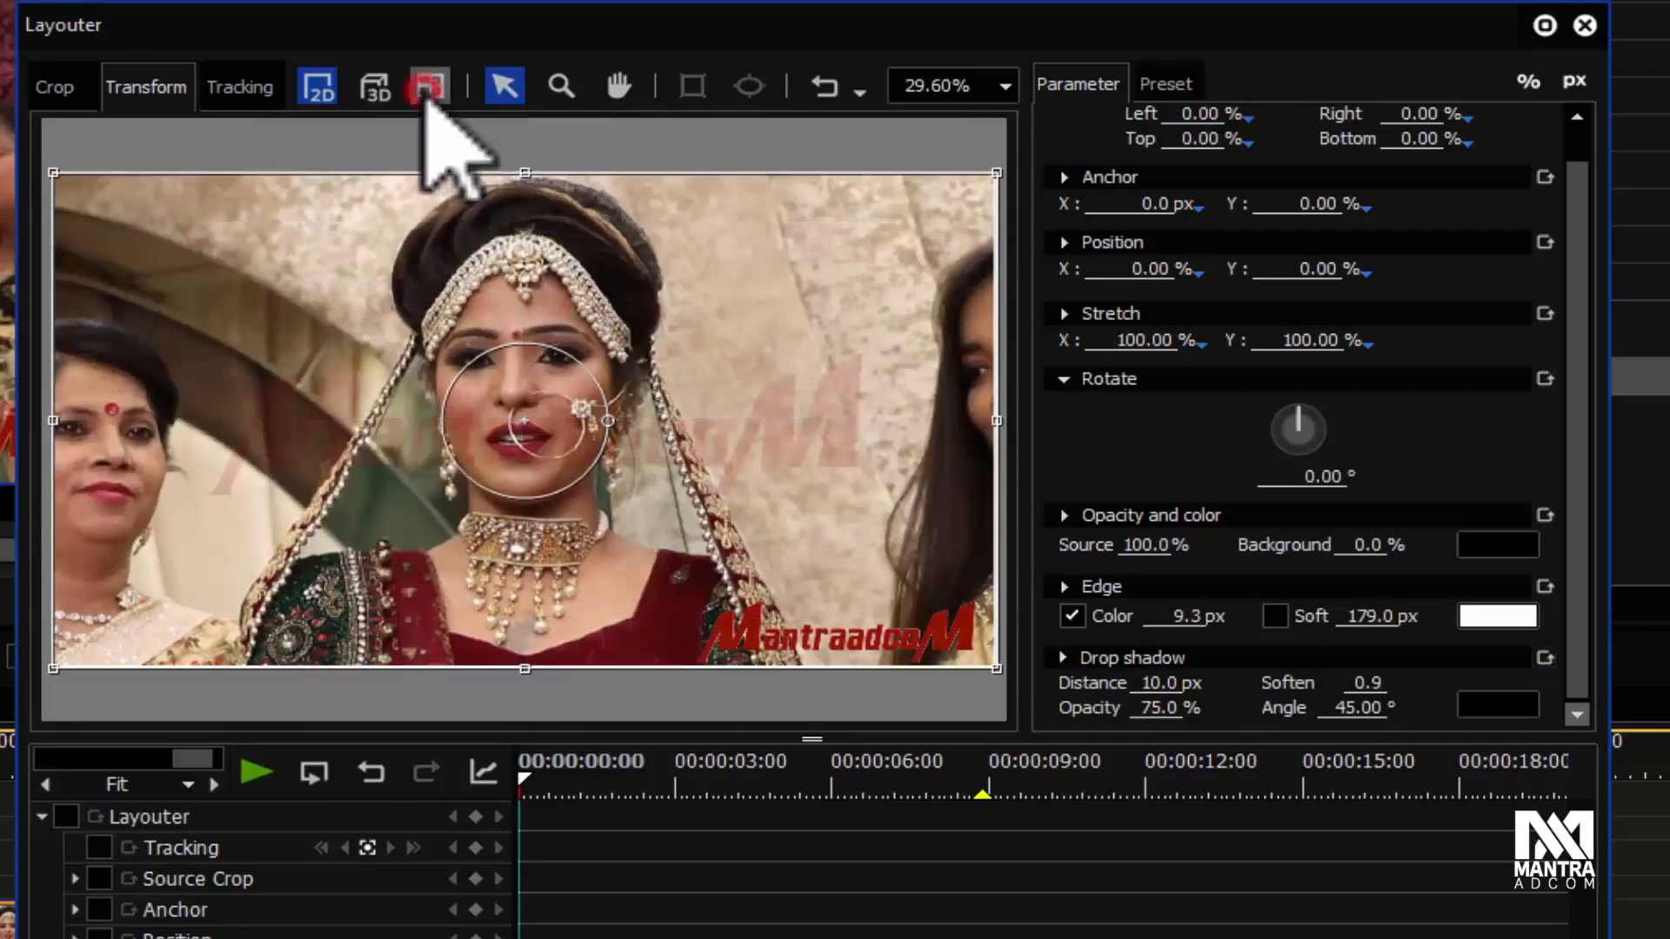
{"action": "left_click", "coordinate": [427, 87]}
{"action": "left_click", "coordinate": [427, 87]}
{"action": "left_click", "coordinate": [427, 87]}
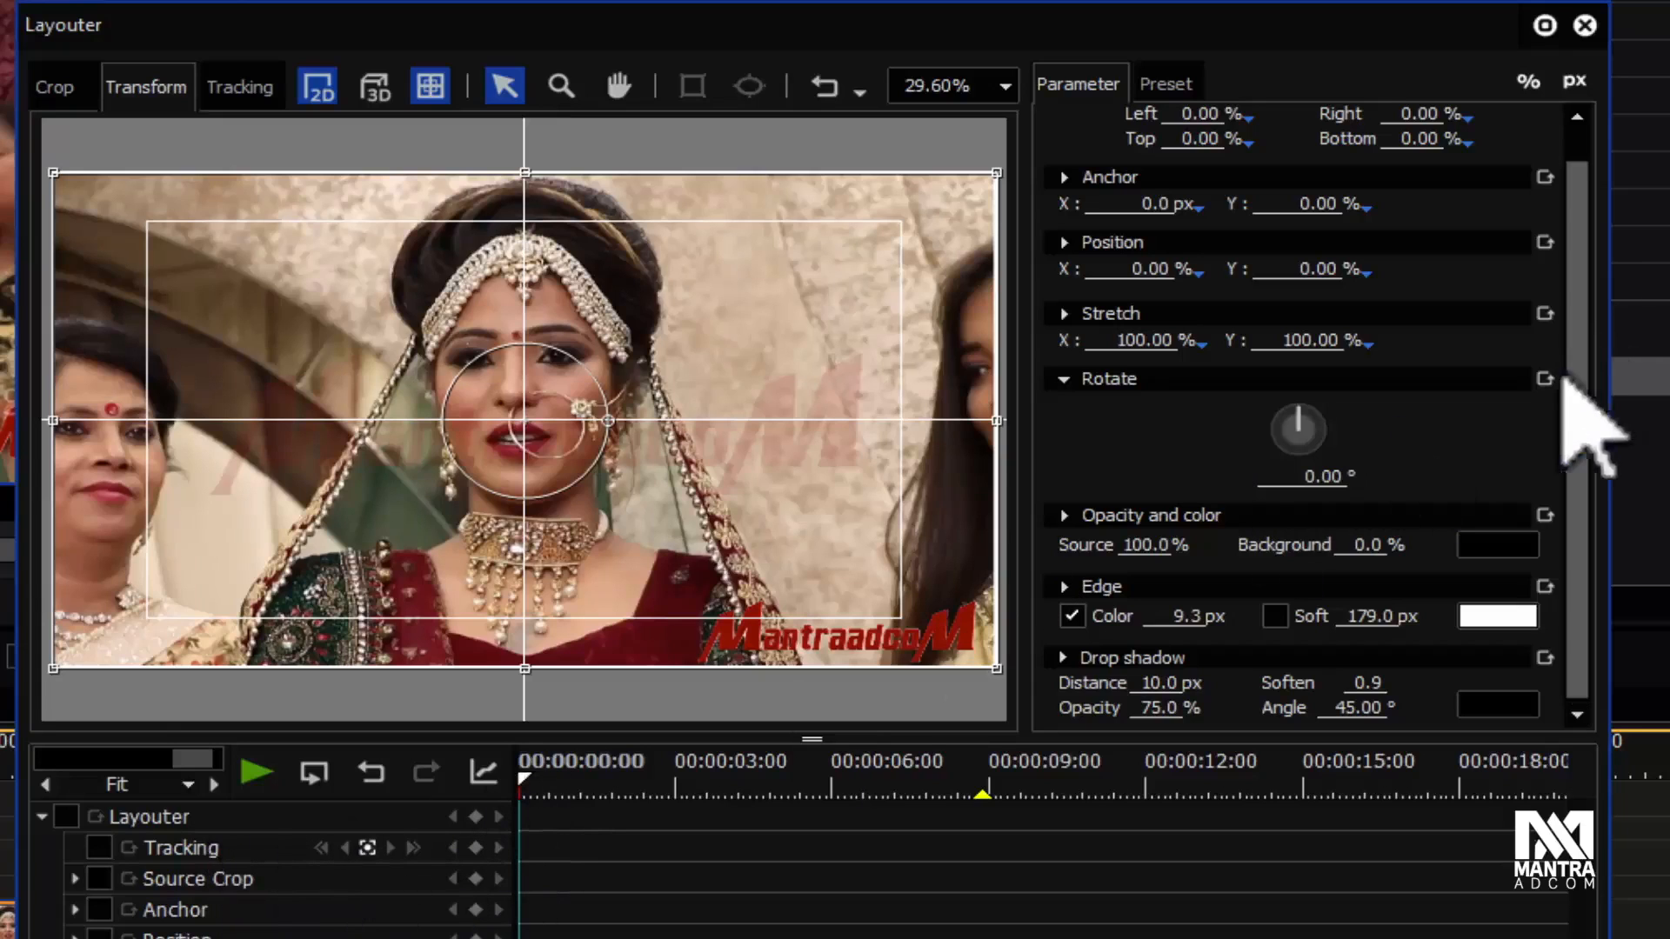
Step: Collapse the Rotate parameters, then enable all Layouter parameters for keyframing and add keyframes to them at 00:00:00:00
{"action": "left_click", "coordinate": [1067, 383]}
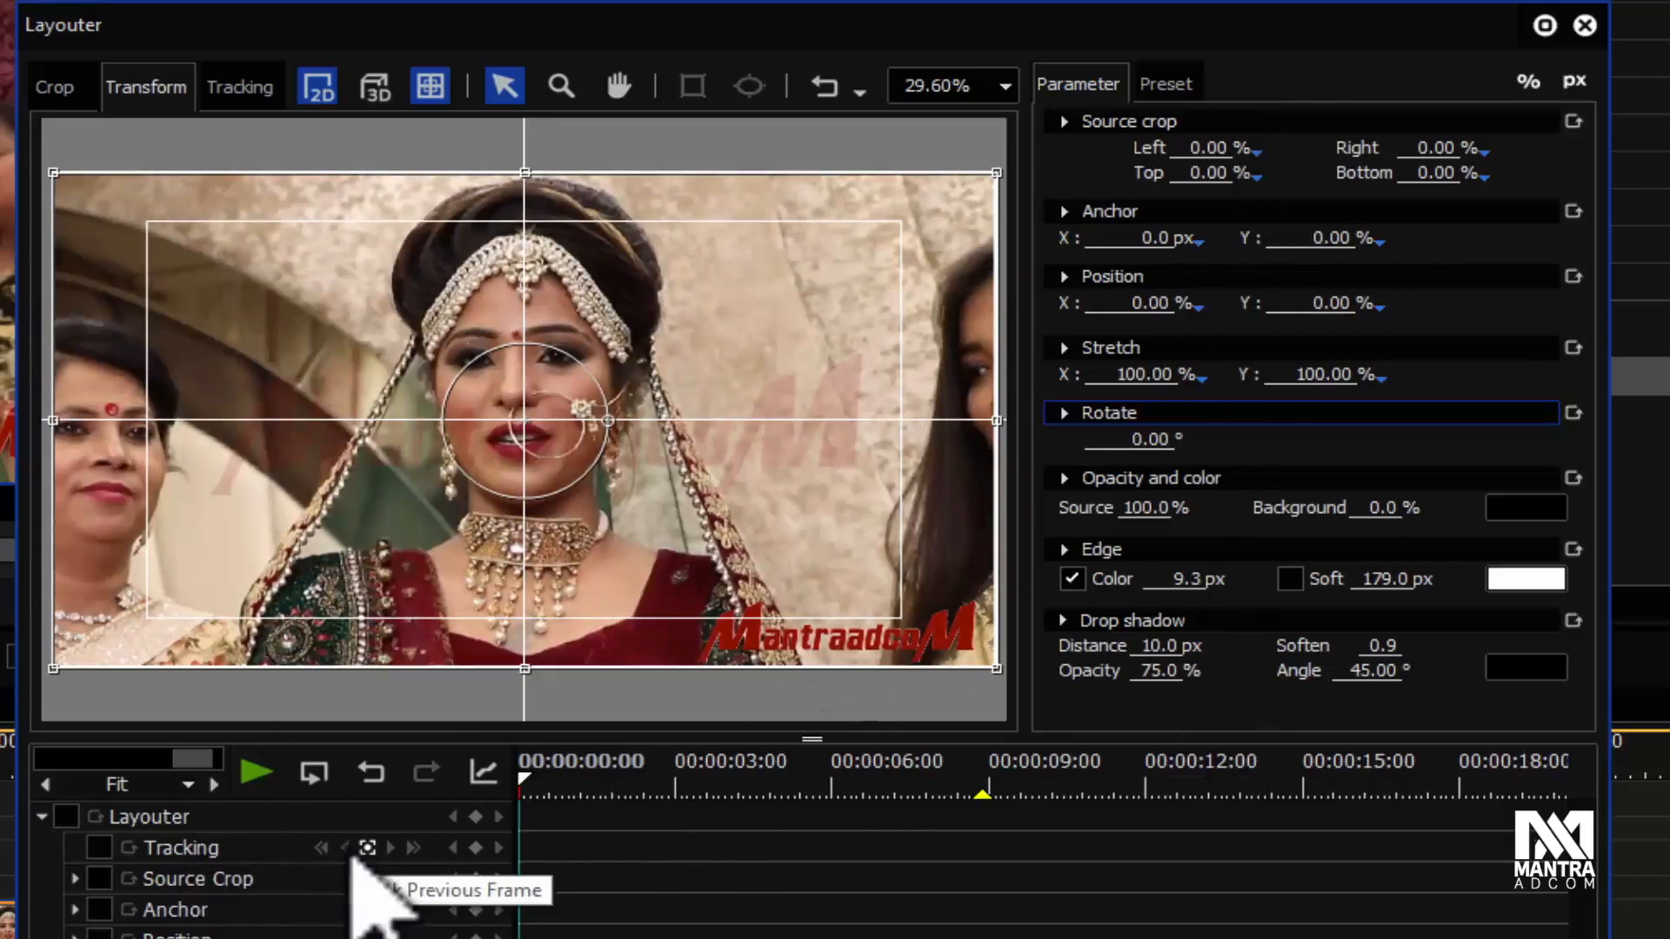
{"action": "left_click", "coordinate": [66, 818]}
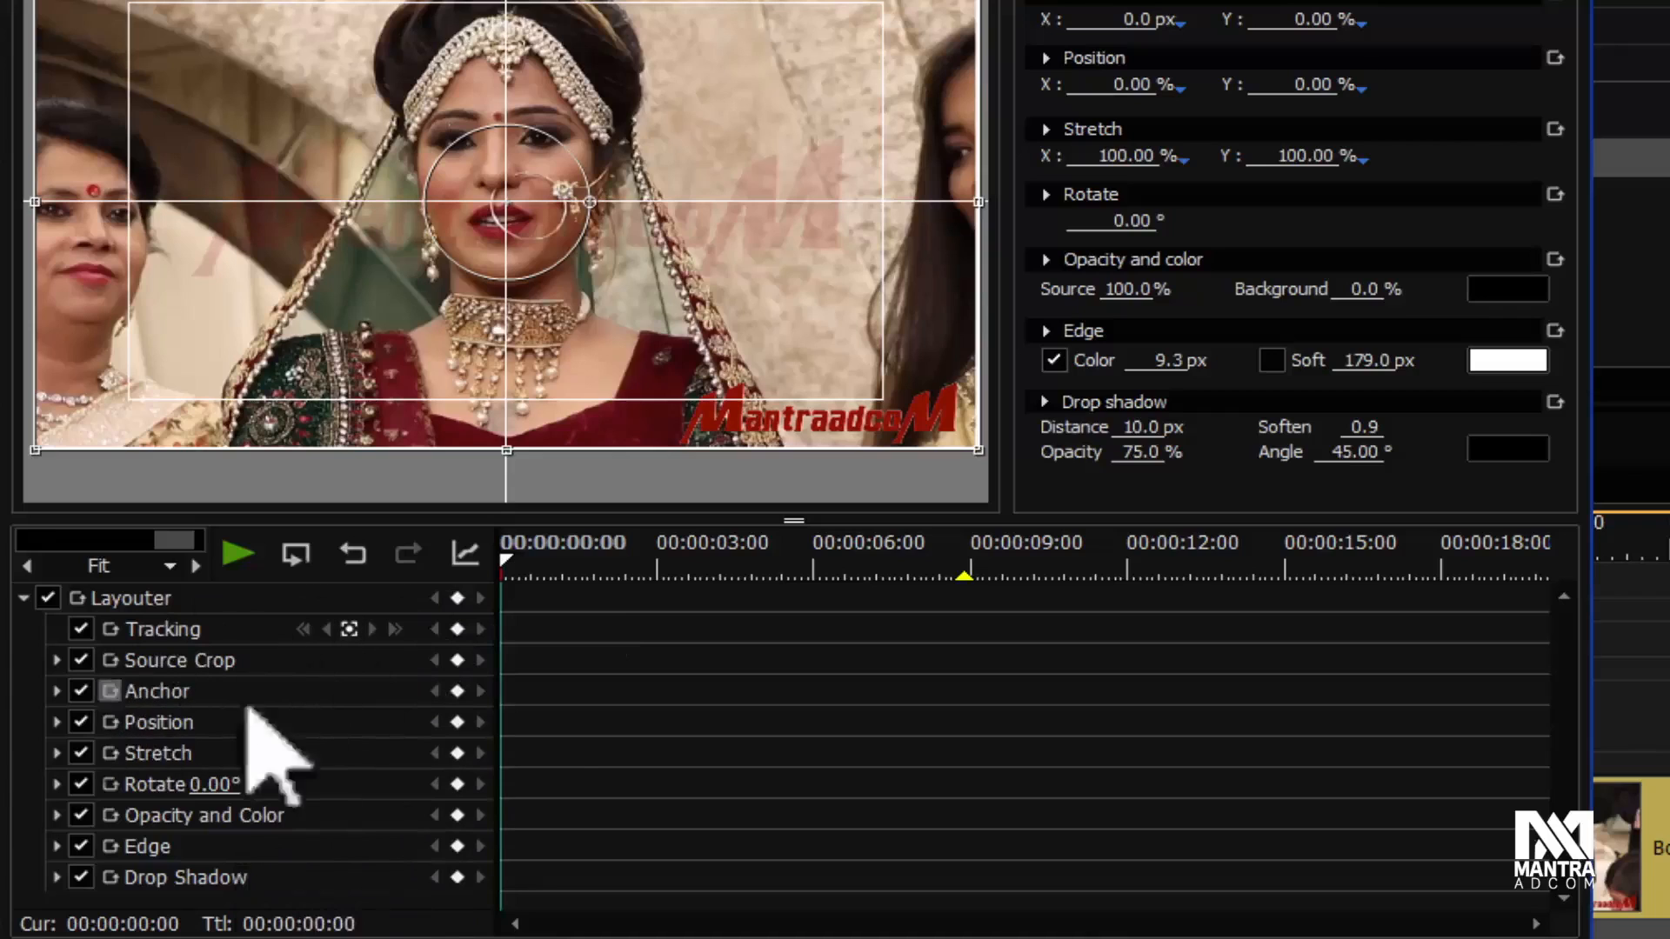
{"action": "left_click", "coordinate": [457, 598]}
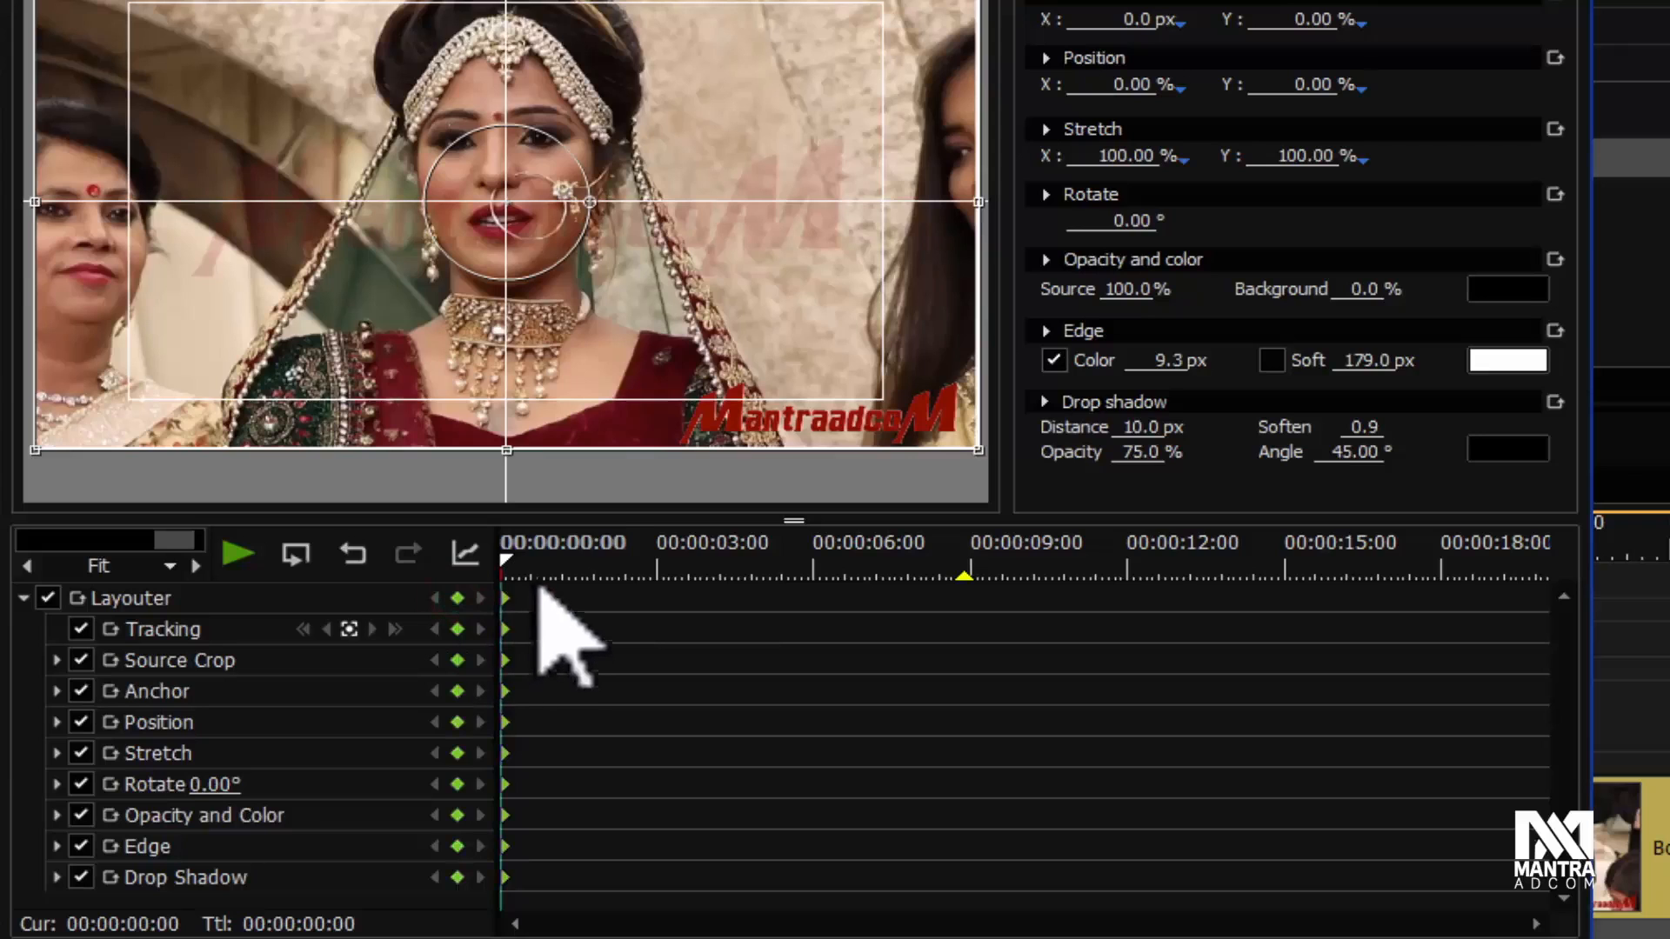
Step: Add a second set of keyframes for all Layouter parameters at 00:00:01:24
{"action": "left_click", "coordinate": [605, 572]}
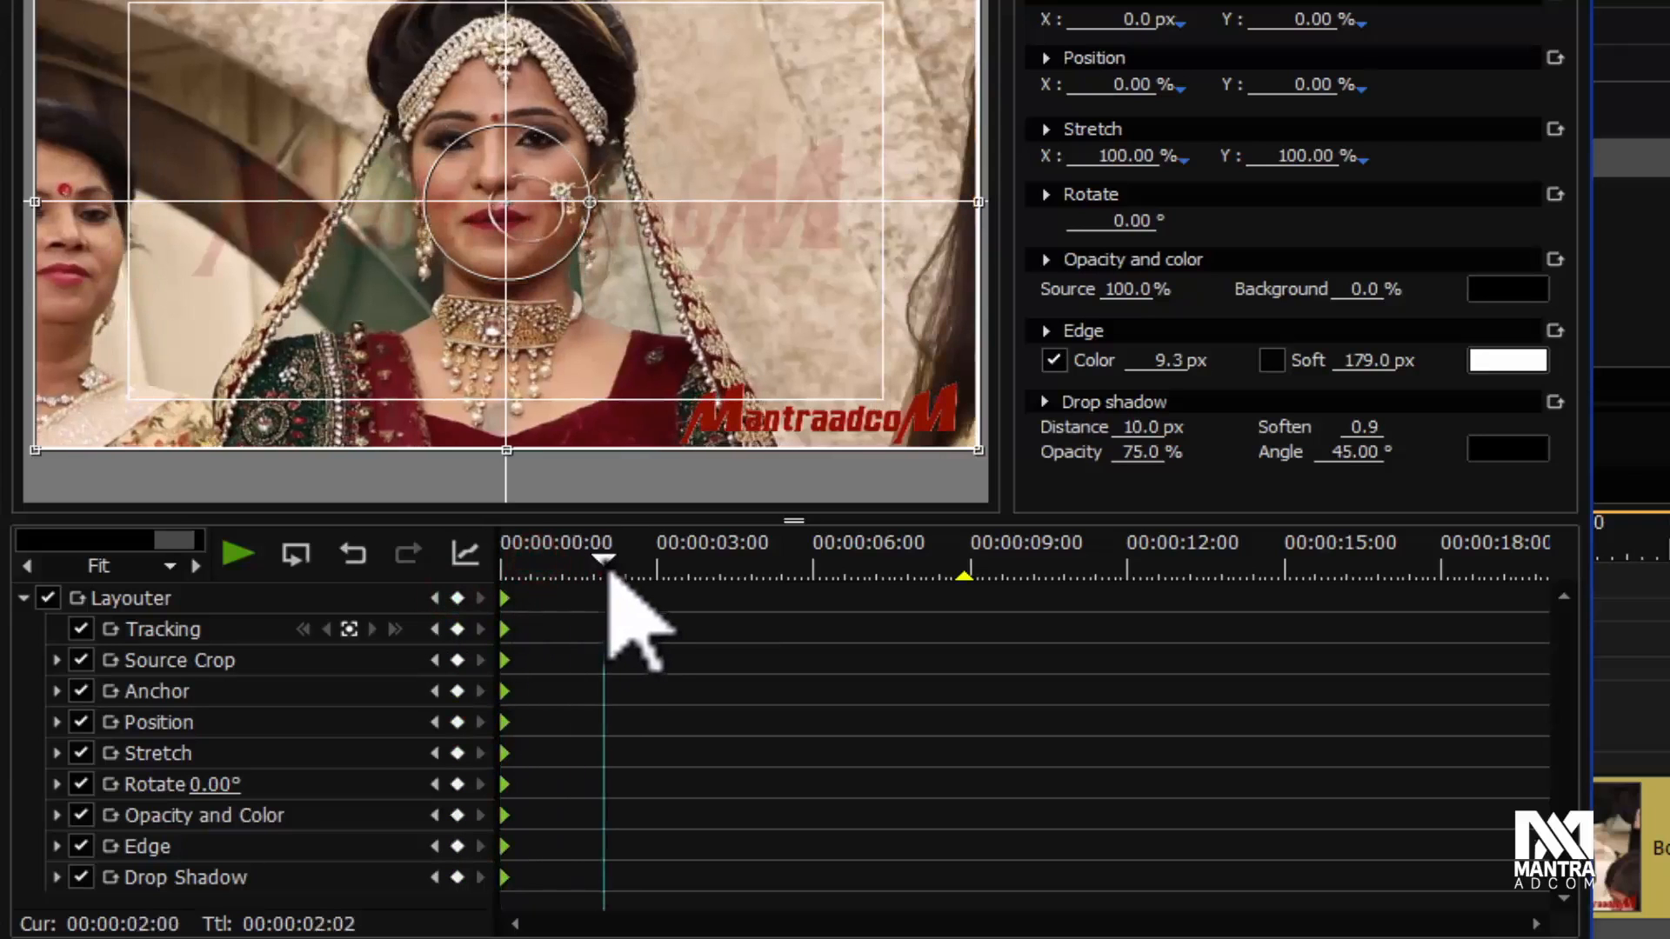
{"action": "mouse_move", "coordinate": [609, 574]}
{"action": "left_mouse_down"}
{"action": "mouse_move", "coordinate": [631, 566]}
{"action": "mouse_move", "coordinate": [603, 587]}
{"action": "left_mouse_up"}
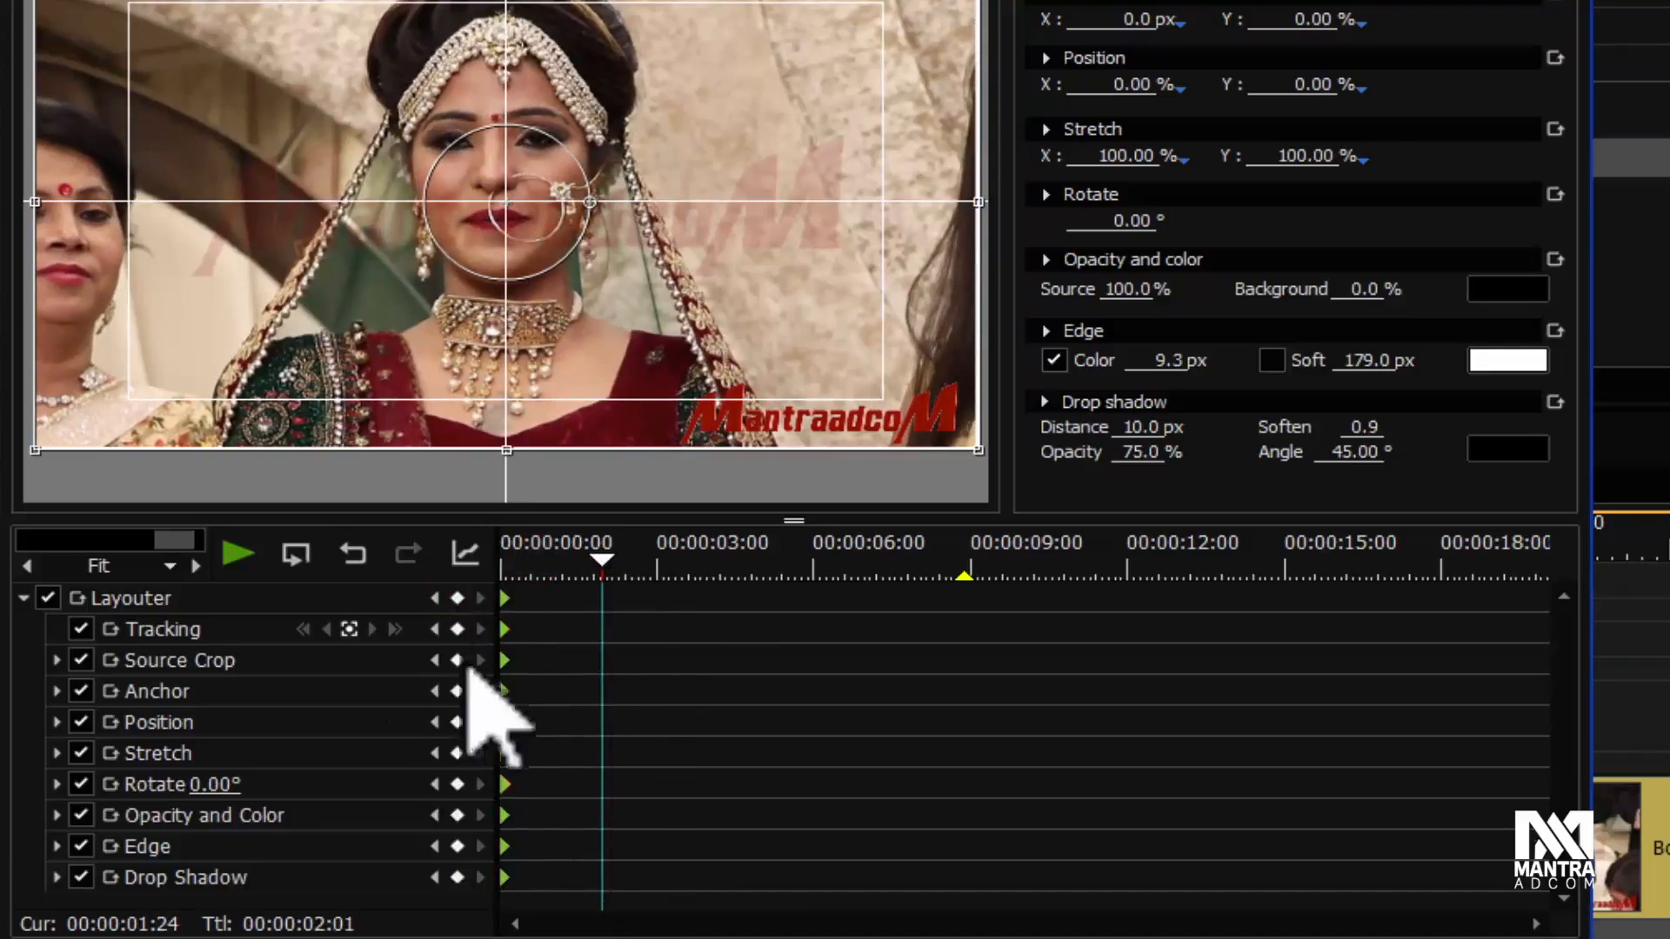
{"action": "left_click", "coordinate": [457, 600]}
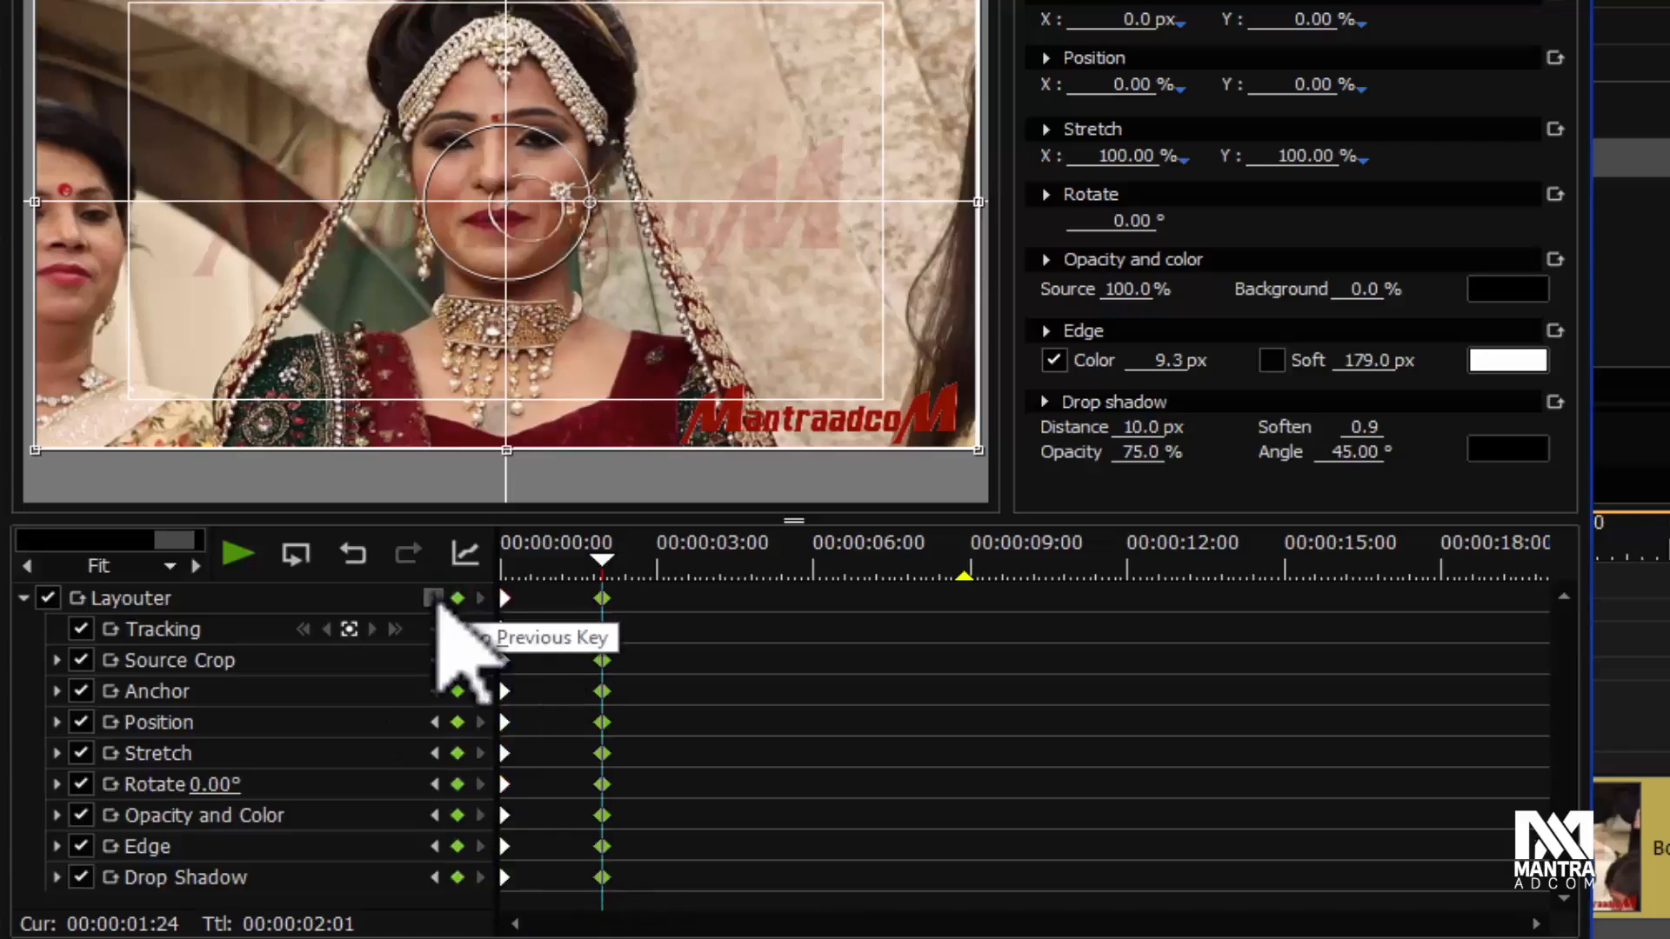
Step: Jump back and forth between the first and second keyframes using the Anchor, Drop Shadow and Layouter keyframe navigation
{"action": "left_click", "coordinate": [432, 692]}
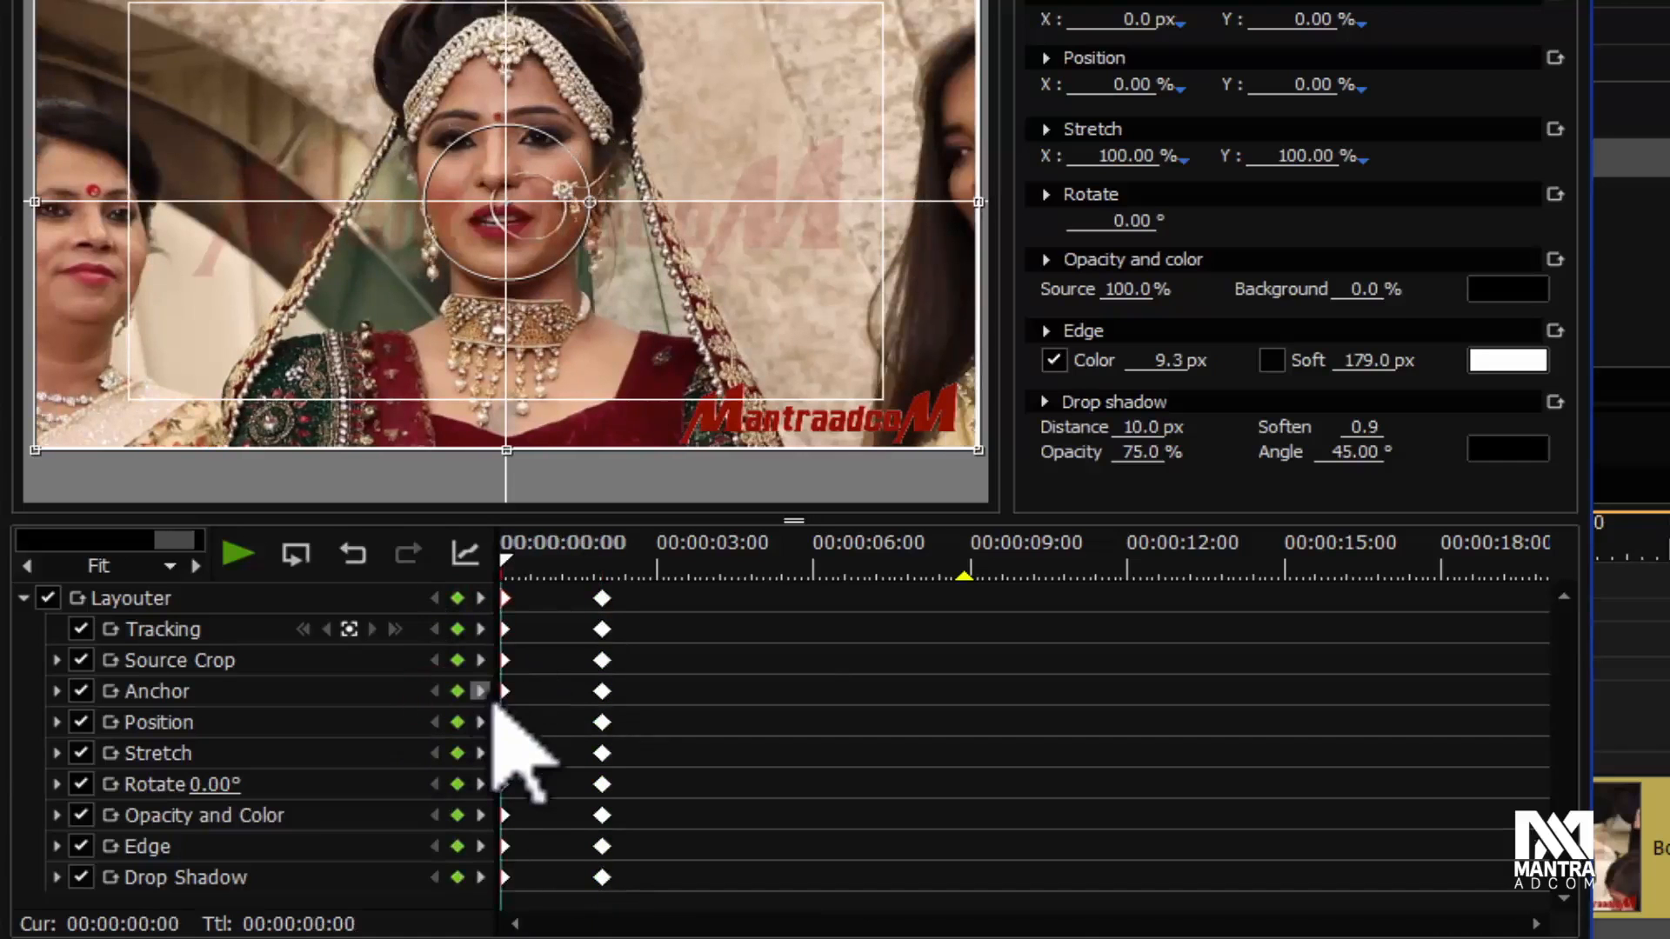
{"action": "left_click", "coordinate": [483, 693]}
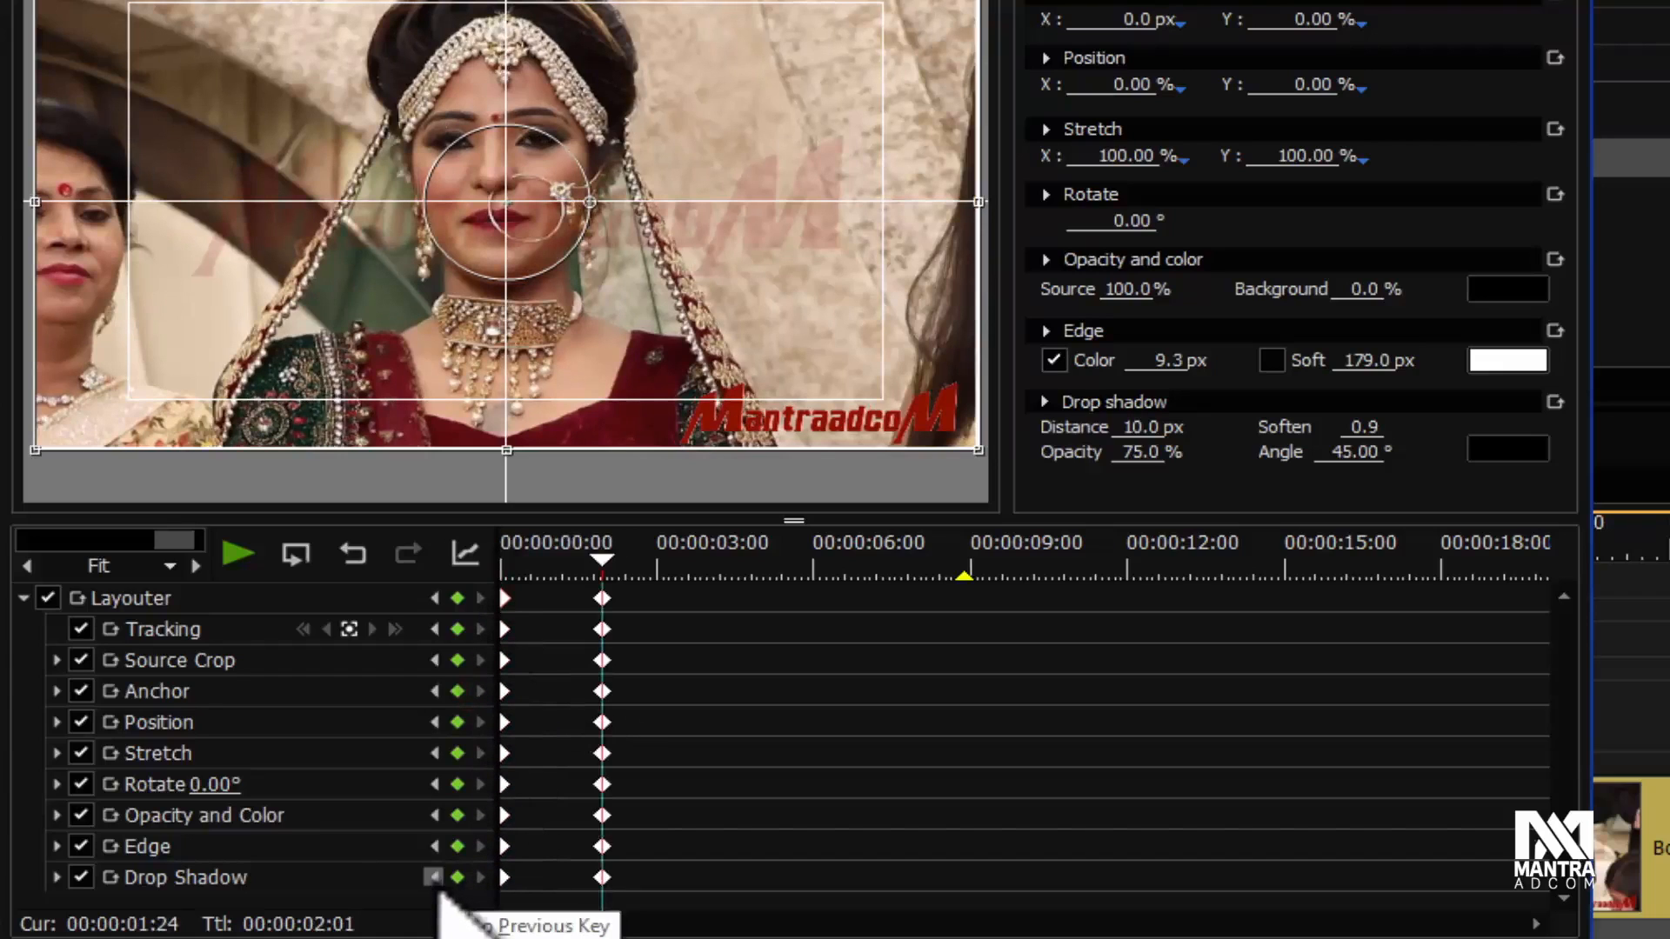
{"action": "left_click", "coordinate": [434, 877]}
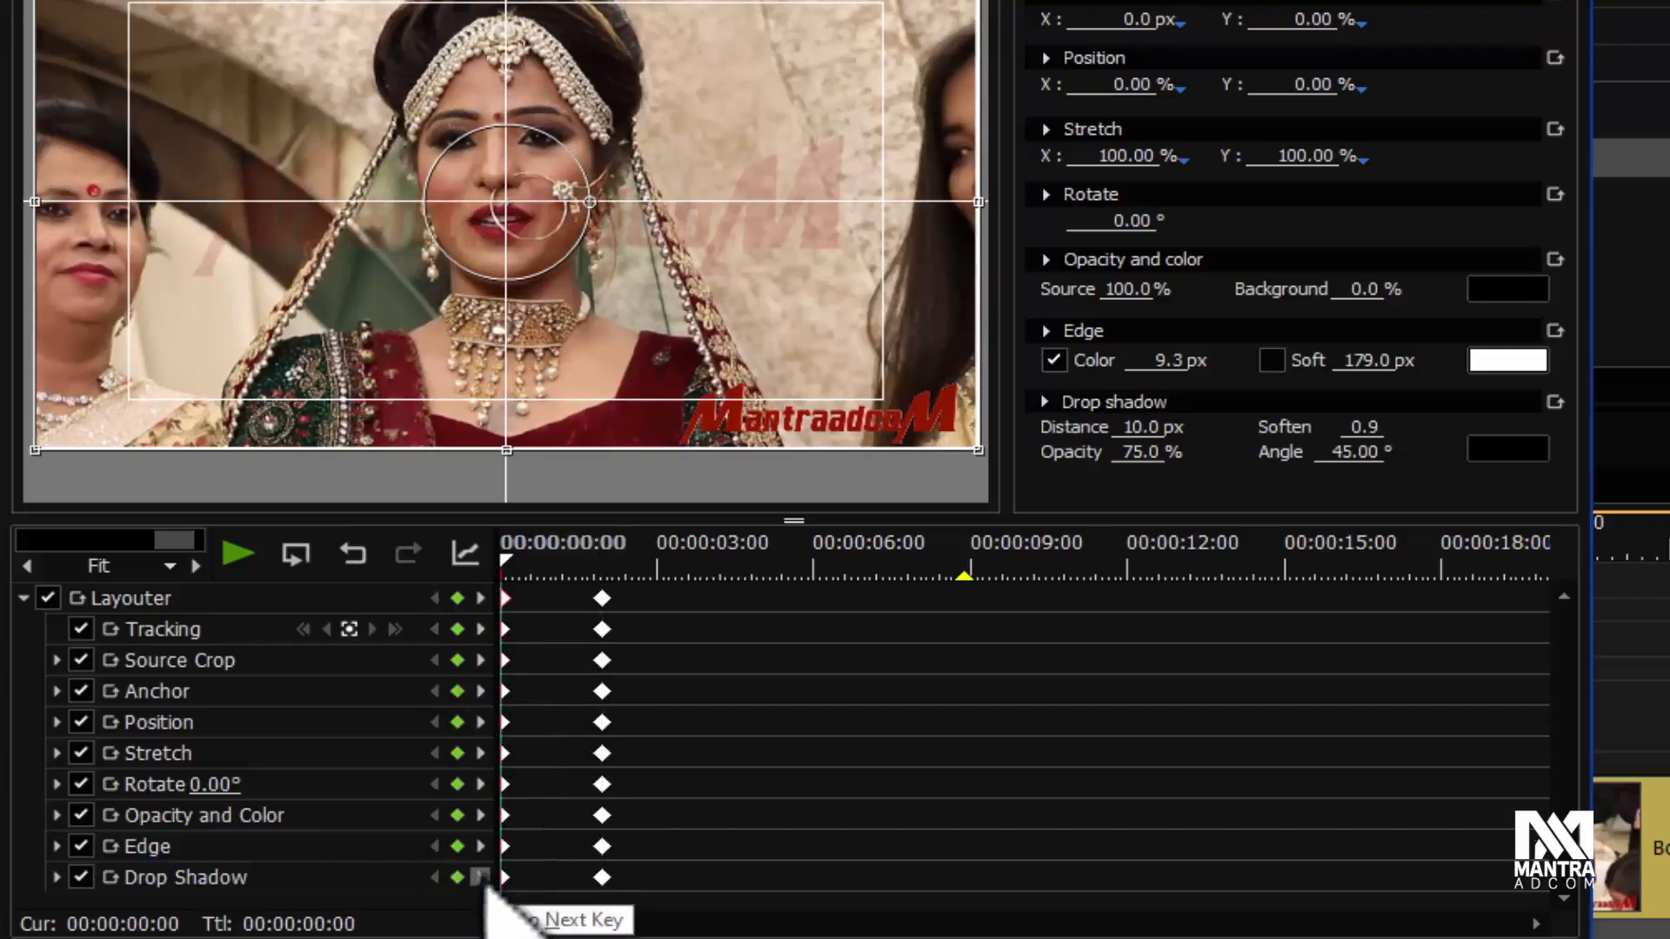
{"action": "left_click", "coordinate": [481, 879]}
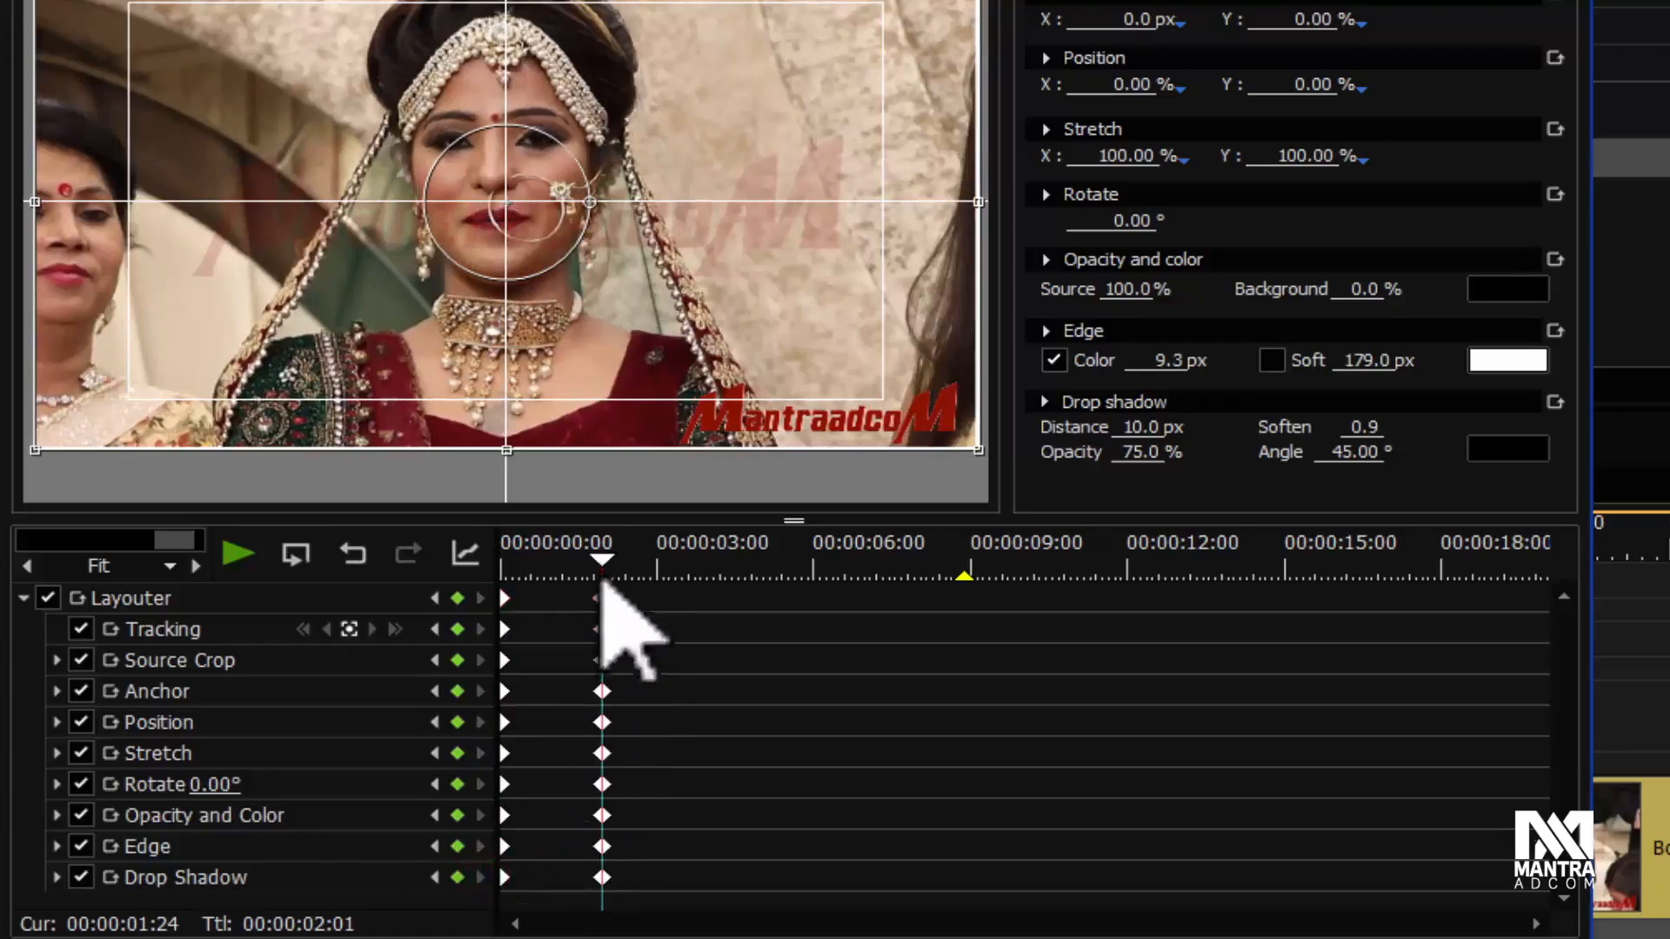
{"action": "mouse_move", "coordinate": [602, 570]}
{"action": "left_mouse_down"}
{"action": "mouse_move", "coordinate": [504, 559]}
{"action": "mouse_move", "coordinate": [608, 597]}
{"action": "mouse_move", "coordinate": [503, 608]}
{"action": "mouse_move", "coordinate": [600, 587]}
{"action": "mouse_move", "coordinate": [582, 587]}
{"action": "mouse_move", "coordinate": [508, 599]}
{"action": "mouse_move", "coordinate": [604, 602]}
{"action": "left_mouse_up"}
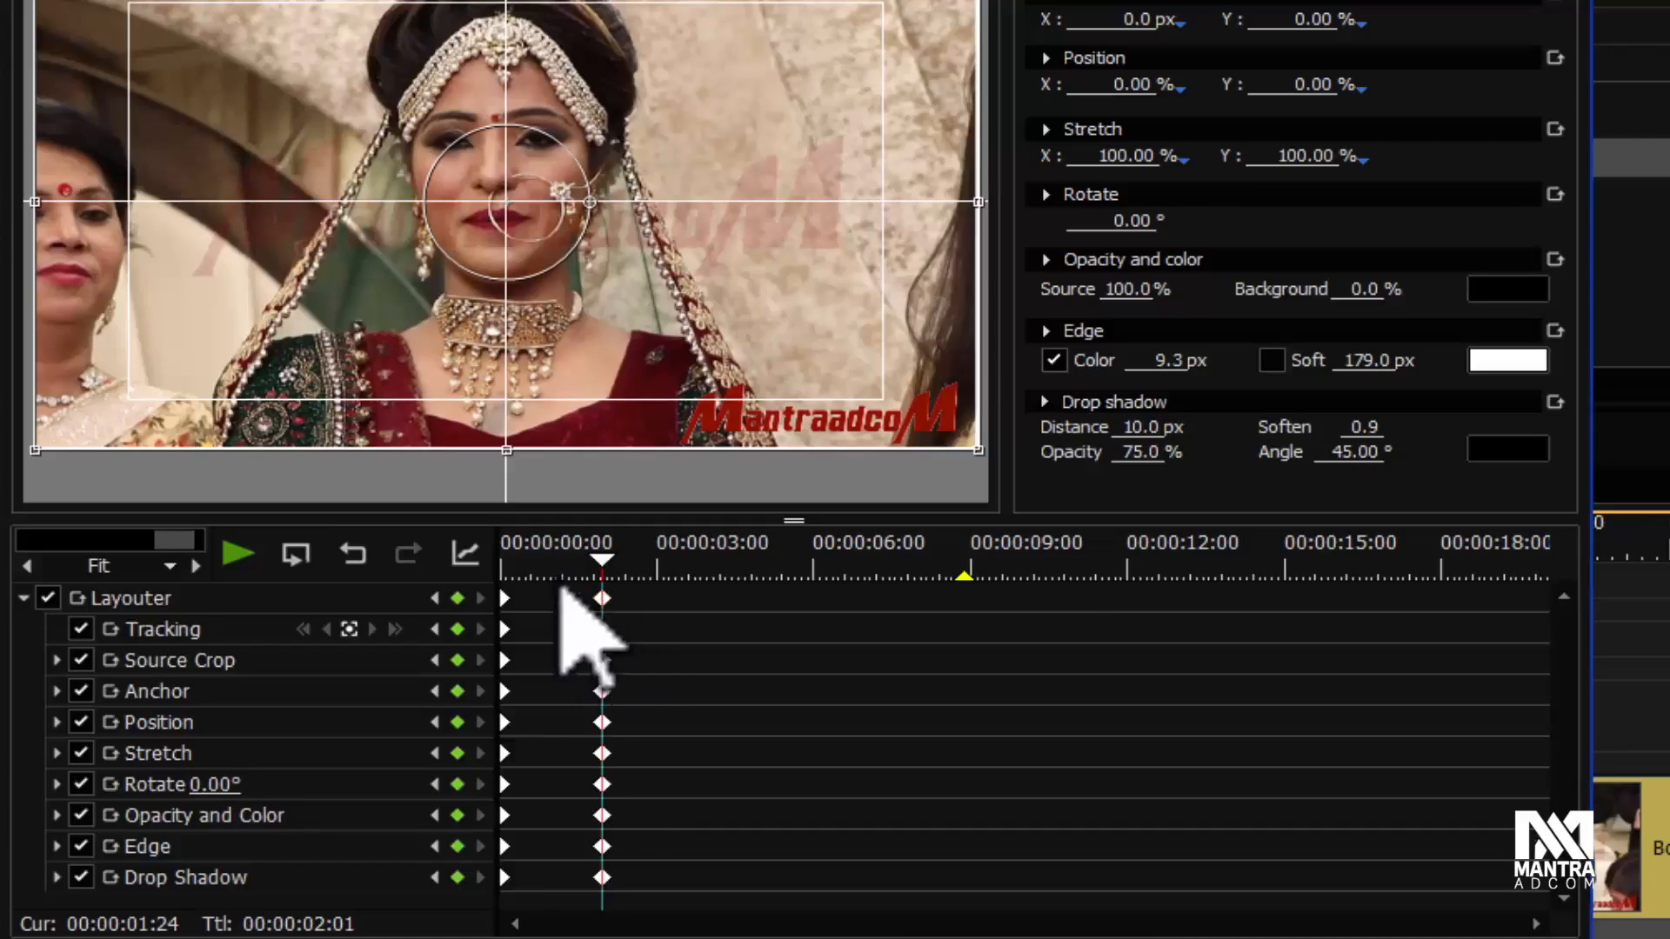
{"action": "left_click", "coordinate": [434, 598]}
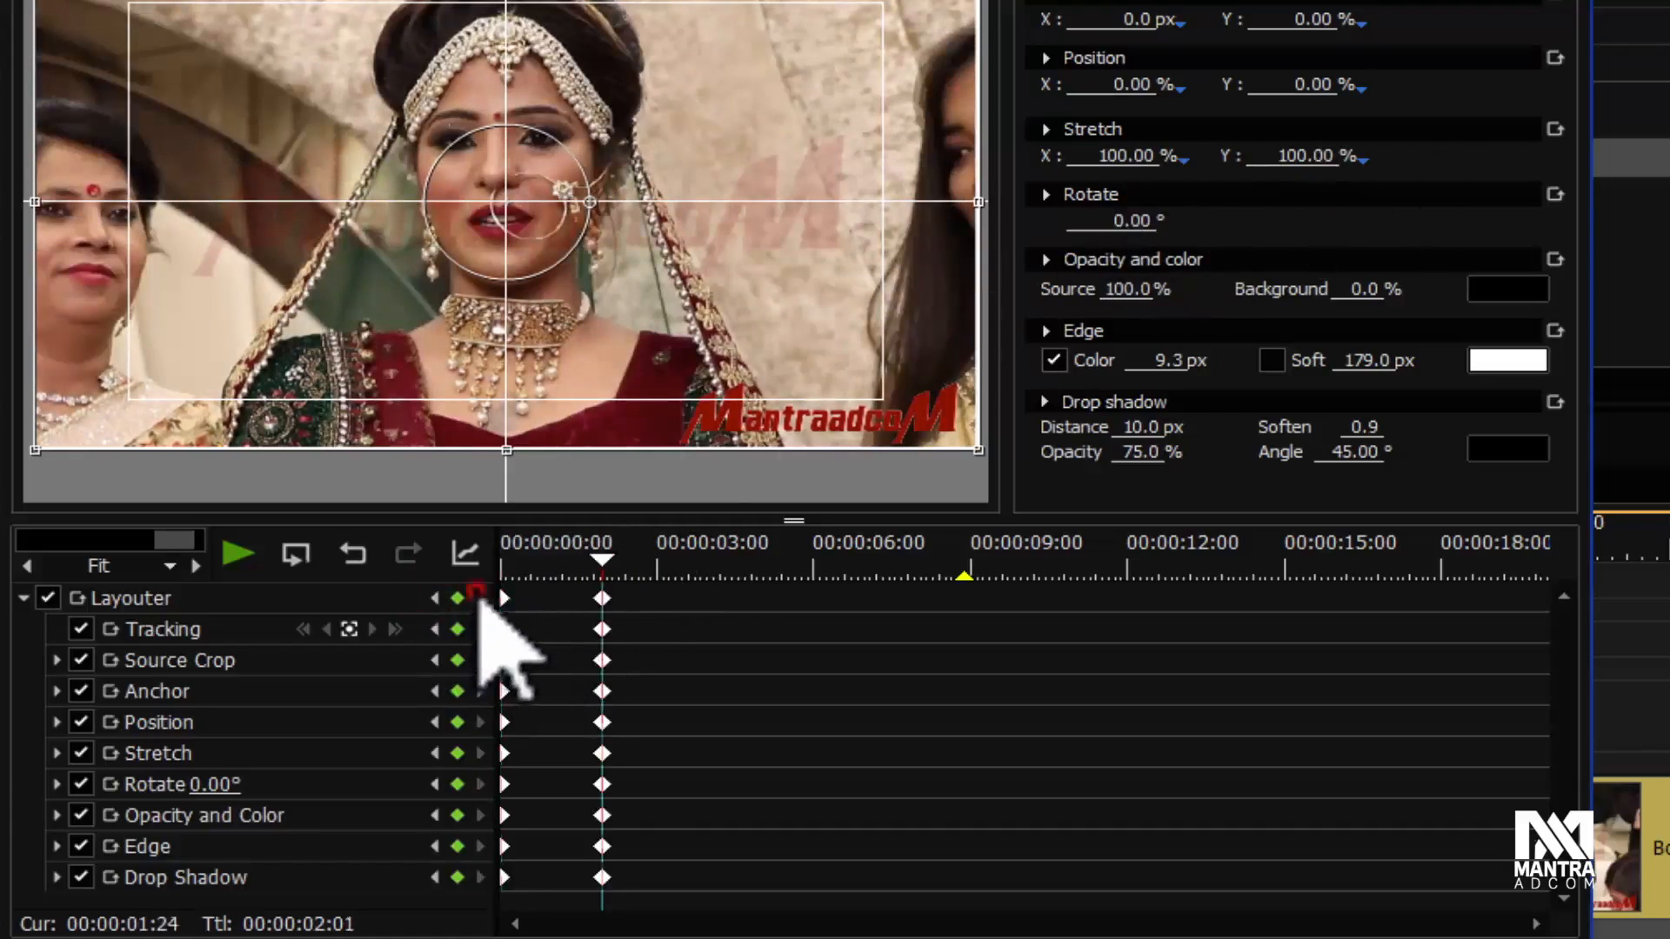
Step: Set the clip's Stretch to 50% at the 00:00:01:24 keyframe
{"action": "left_click", "coordinate": [480, 598]}
{"action": "left_click", "coordinate": [1098, 156]}
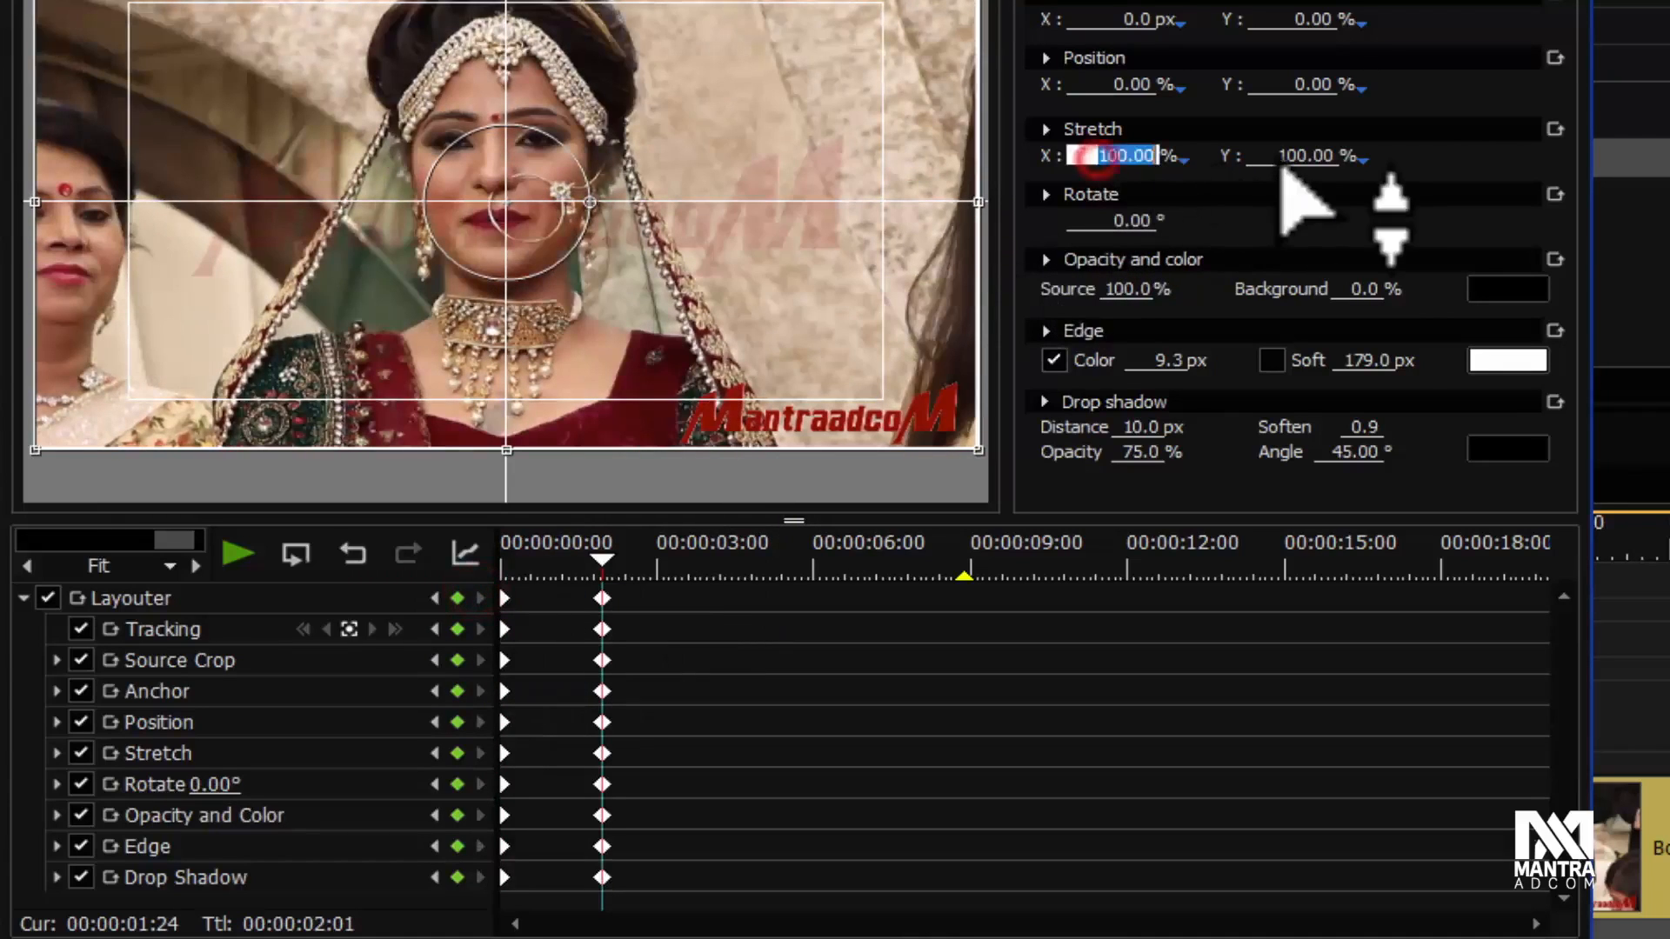
{"action": "type", "text": "50"}
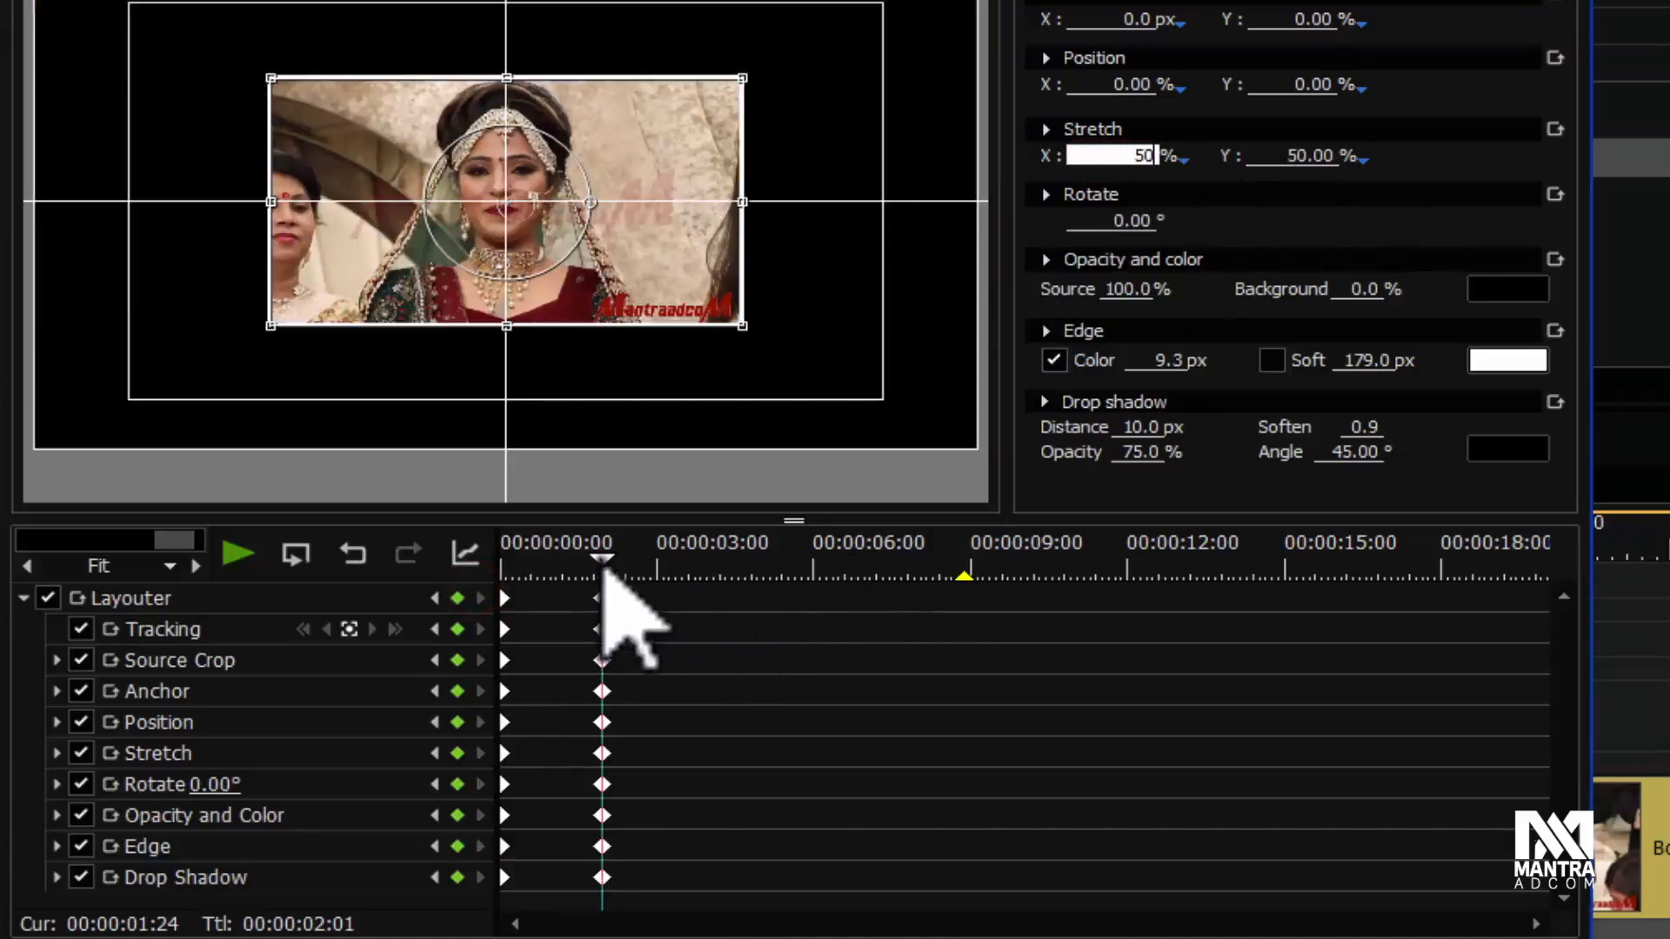
Step: Scrub between the two keyframes and play the clip from the start to check the stretch animation
{"action": "left_click_drag", "start_coordinate": [526, 574], "coordinate": [473, 561]}
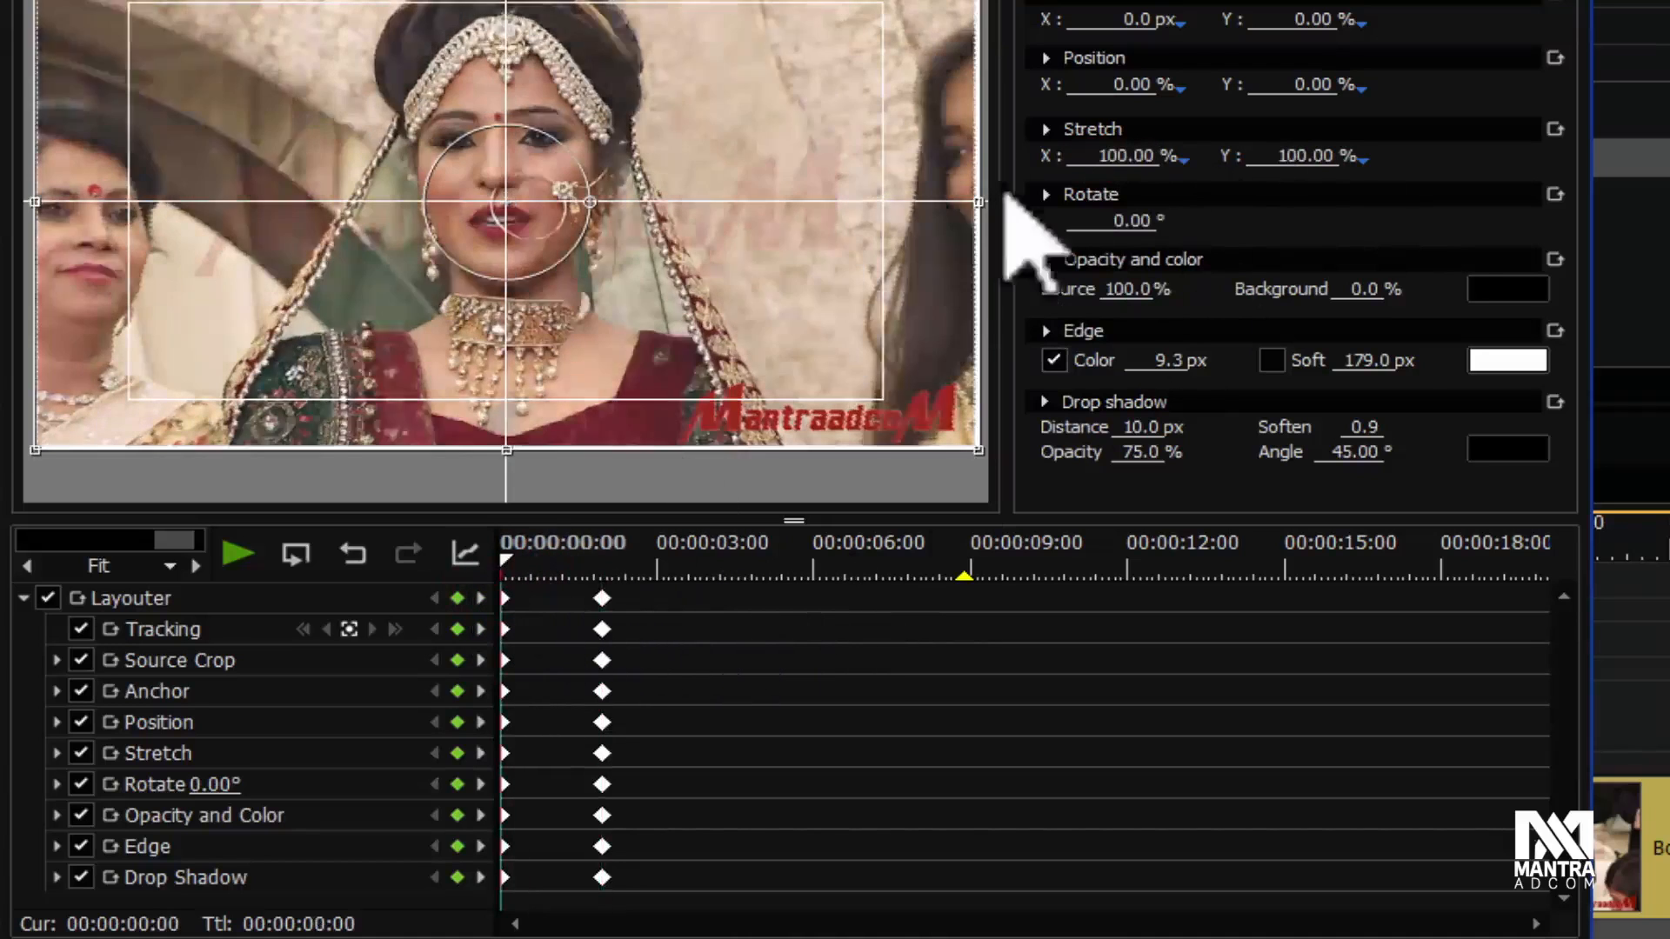
{"action": "left_click", "coordinate": [604, 557]}
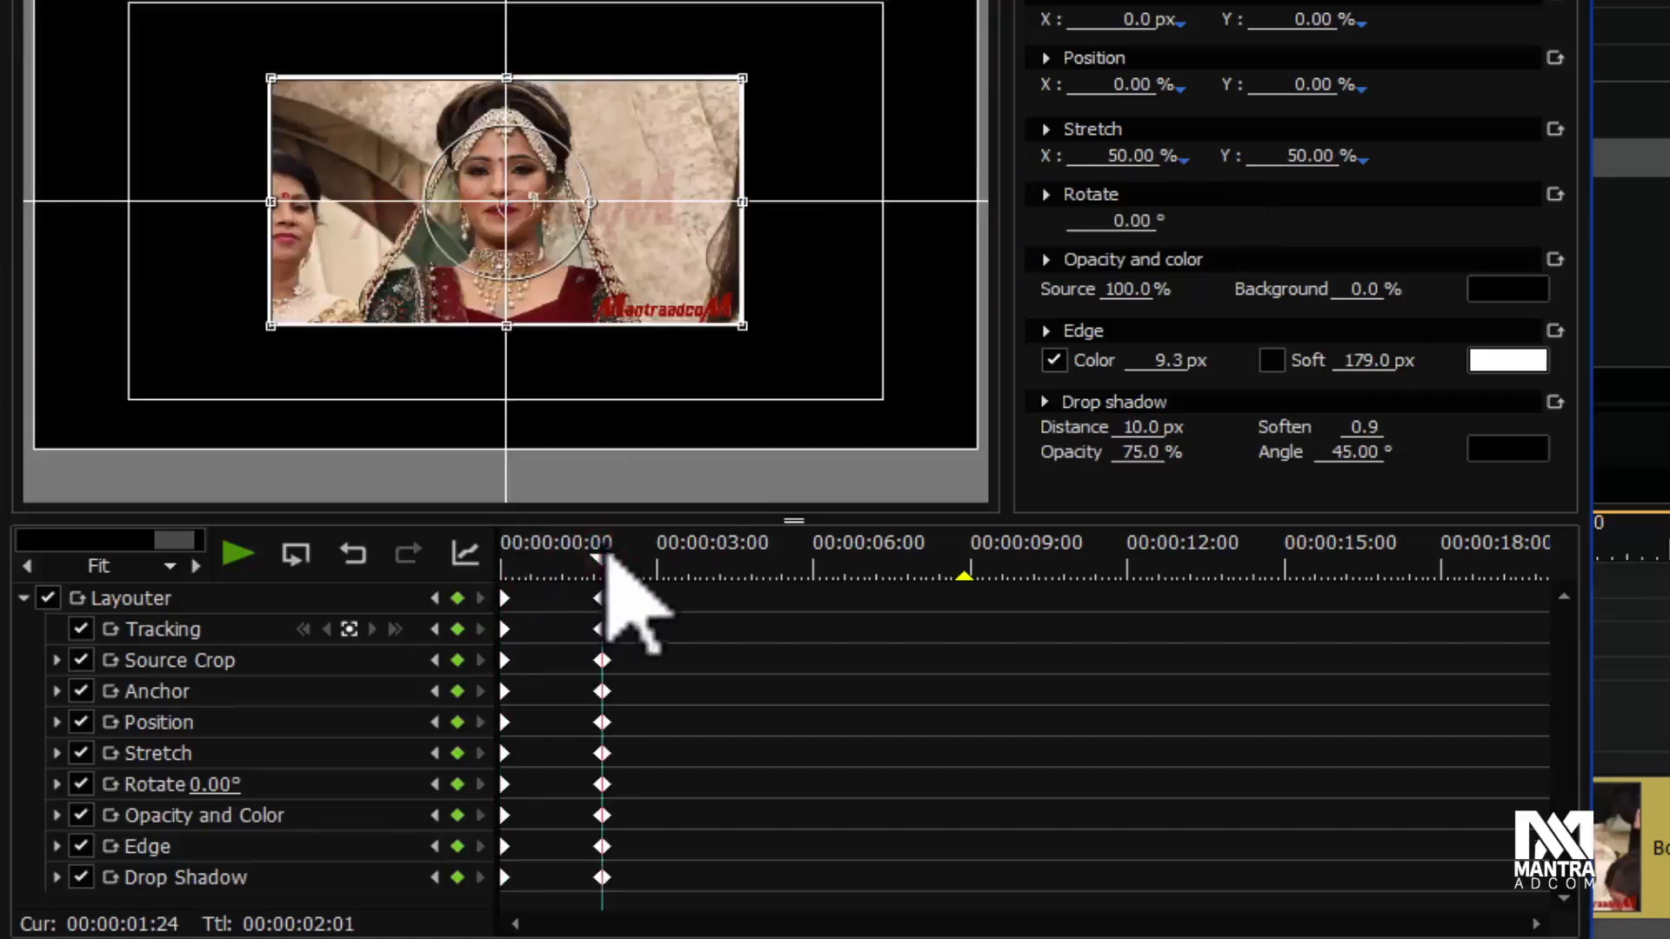
{"action": "left_click", "coordinate": [509, 561]}
{"action": "mouse_move", "coordinate": [514, 563]}
{"action": "left_mouse_down"}
{"action": "mouse_move", "coordinate": [605, 565]}
{"action": "mouse_move", "coordinate": [511, 567]}
{"action": "left_mouse_up"}
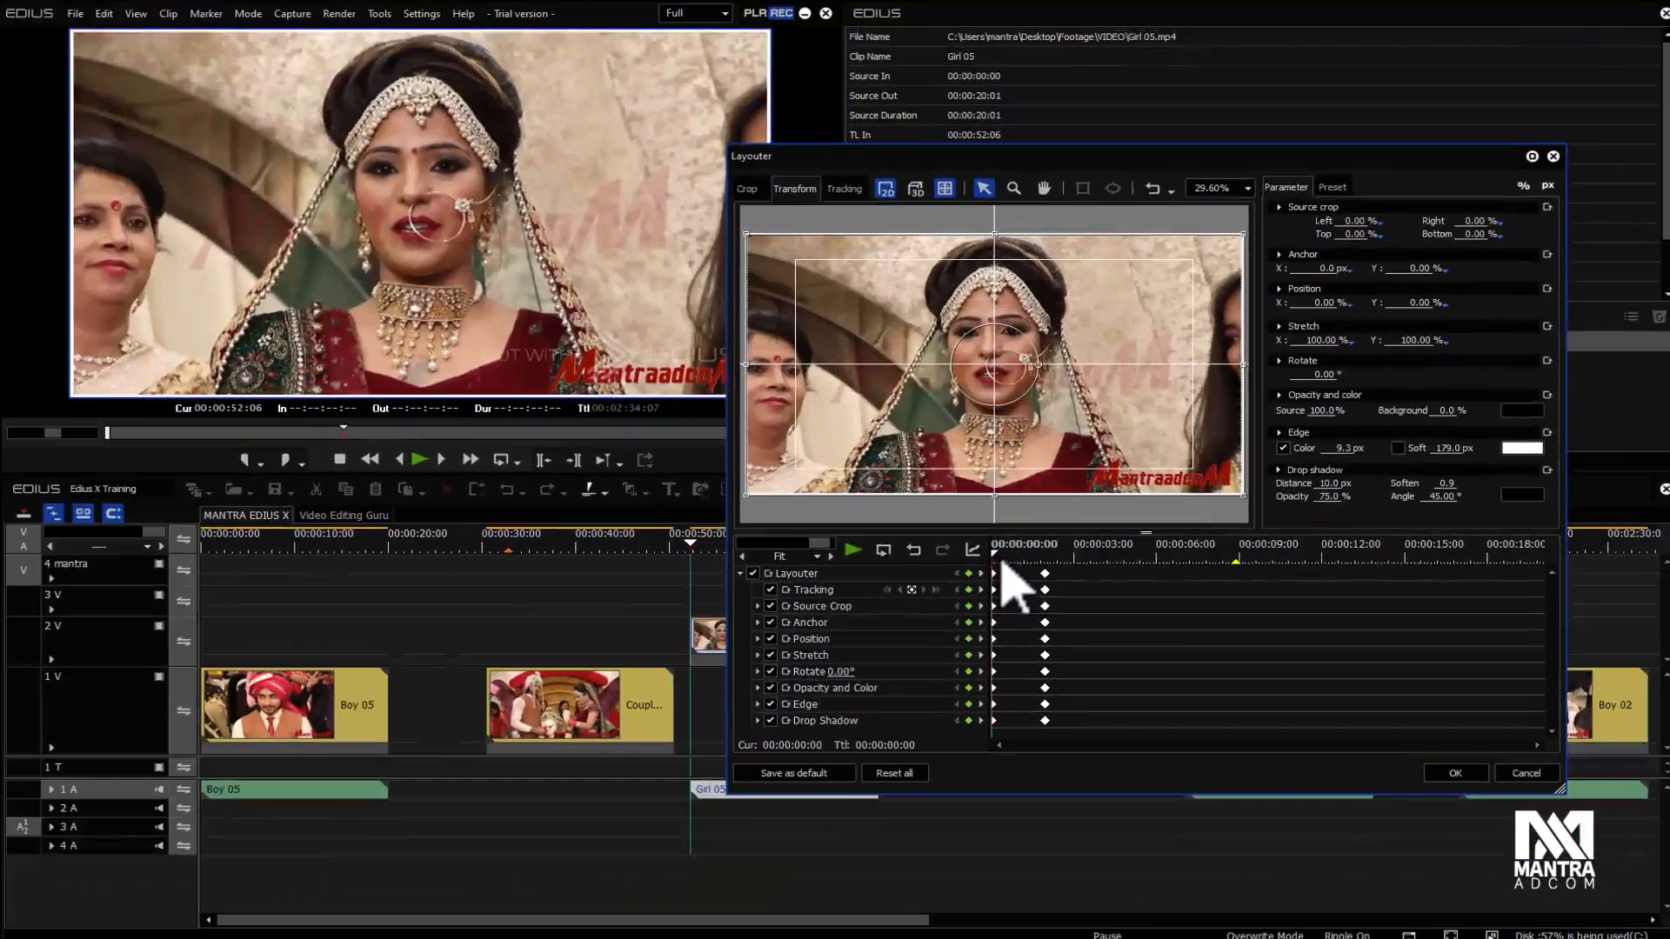
{"action": "key", "text": "space"}
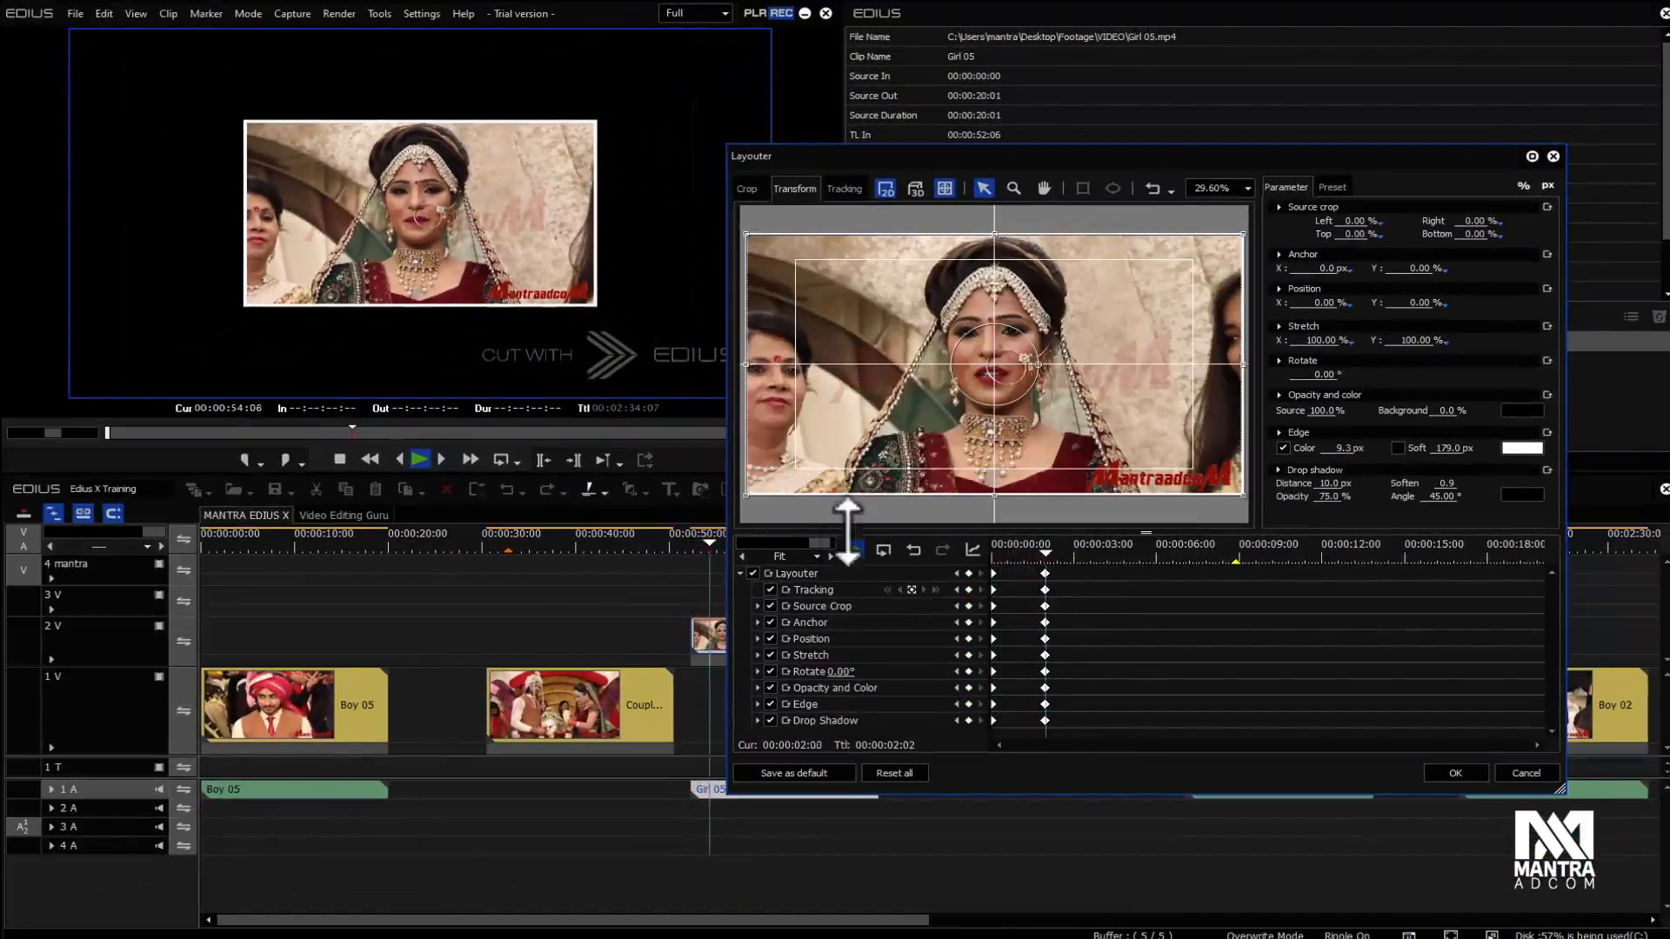
{"action": "key", "text": "space"}
{"action": "left_click_drag", "start_coordinate": [1022, 552], "coordinate": [995, 555]}
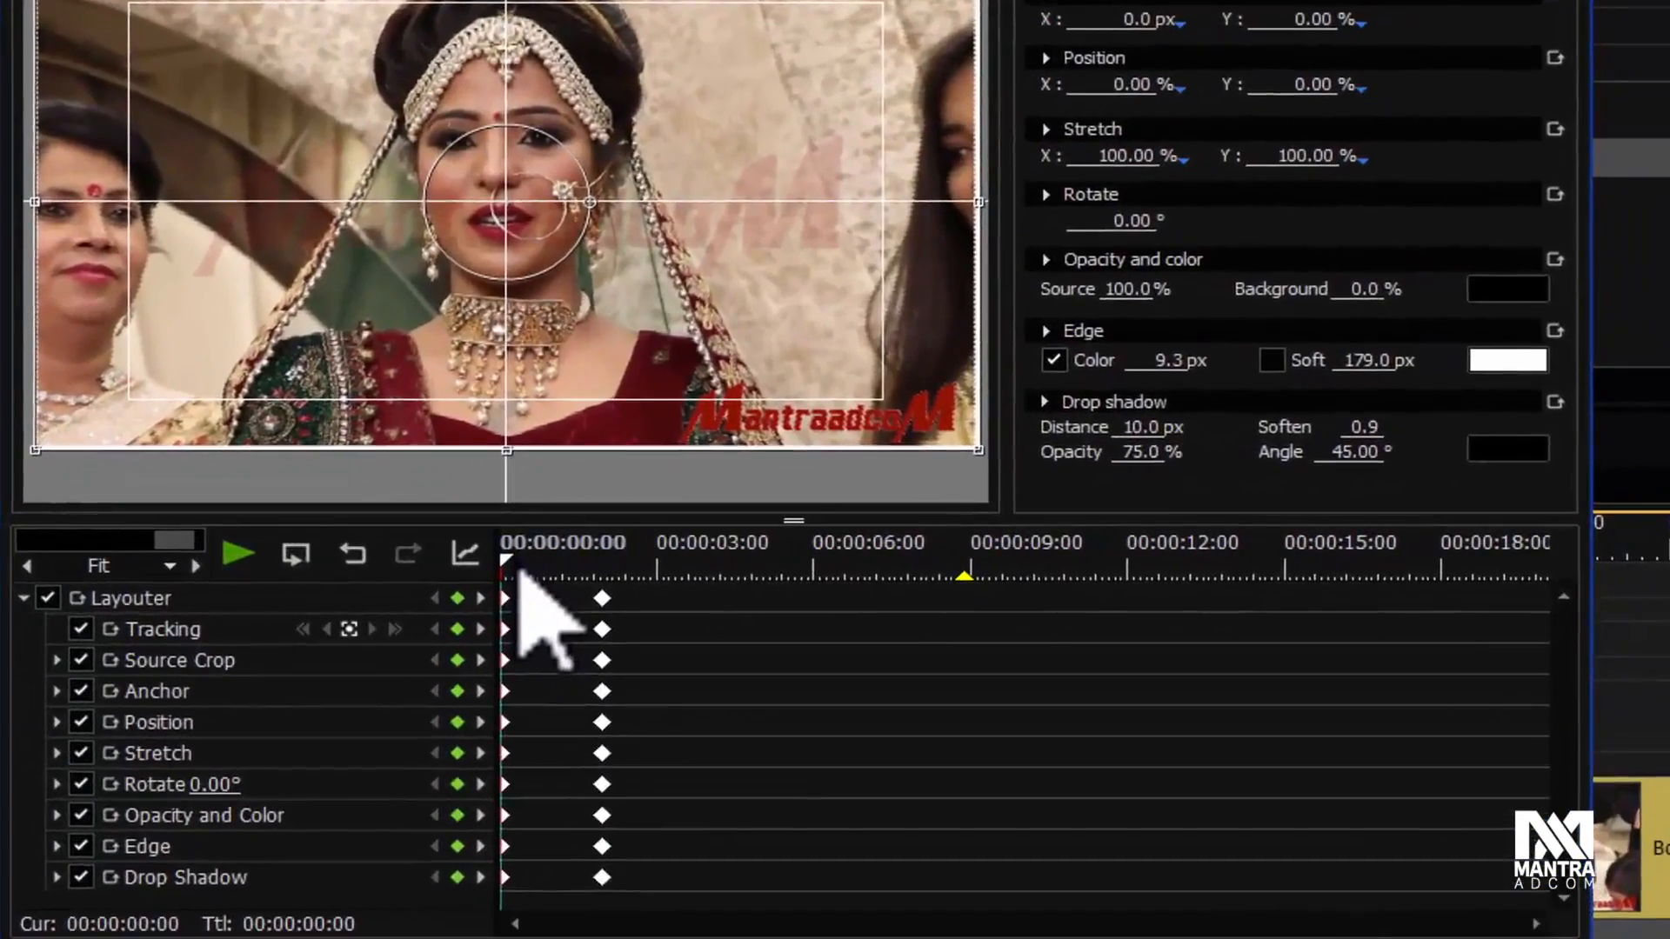
Step: Move the second set of keyframes out to about 00:00:06:00 and play the slowed-down animation from the start
{"action": "left_click_drag", "start_coordinate": [514, 578], "coordinate": [605, 585]}
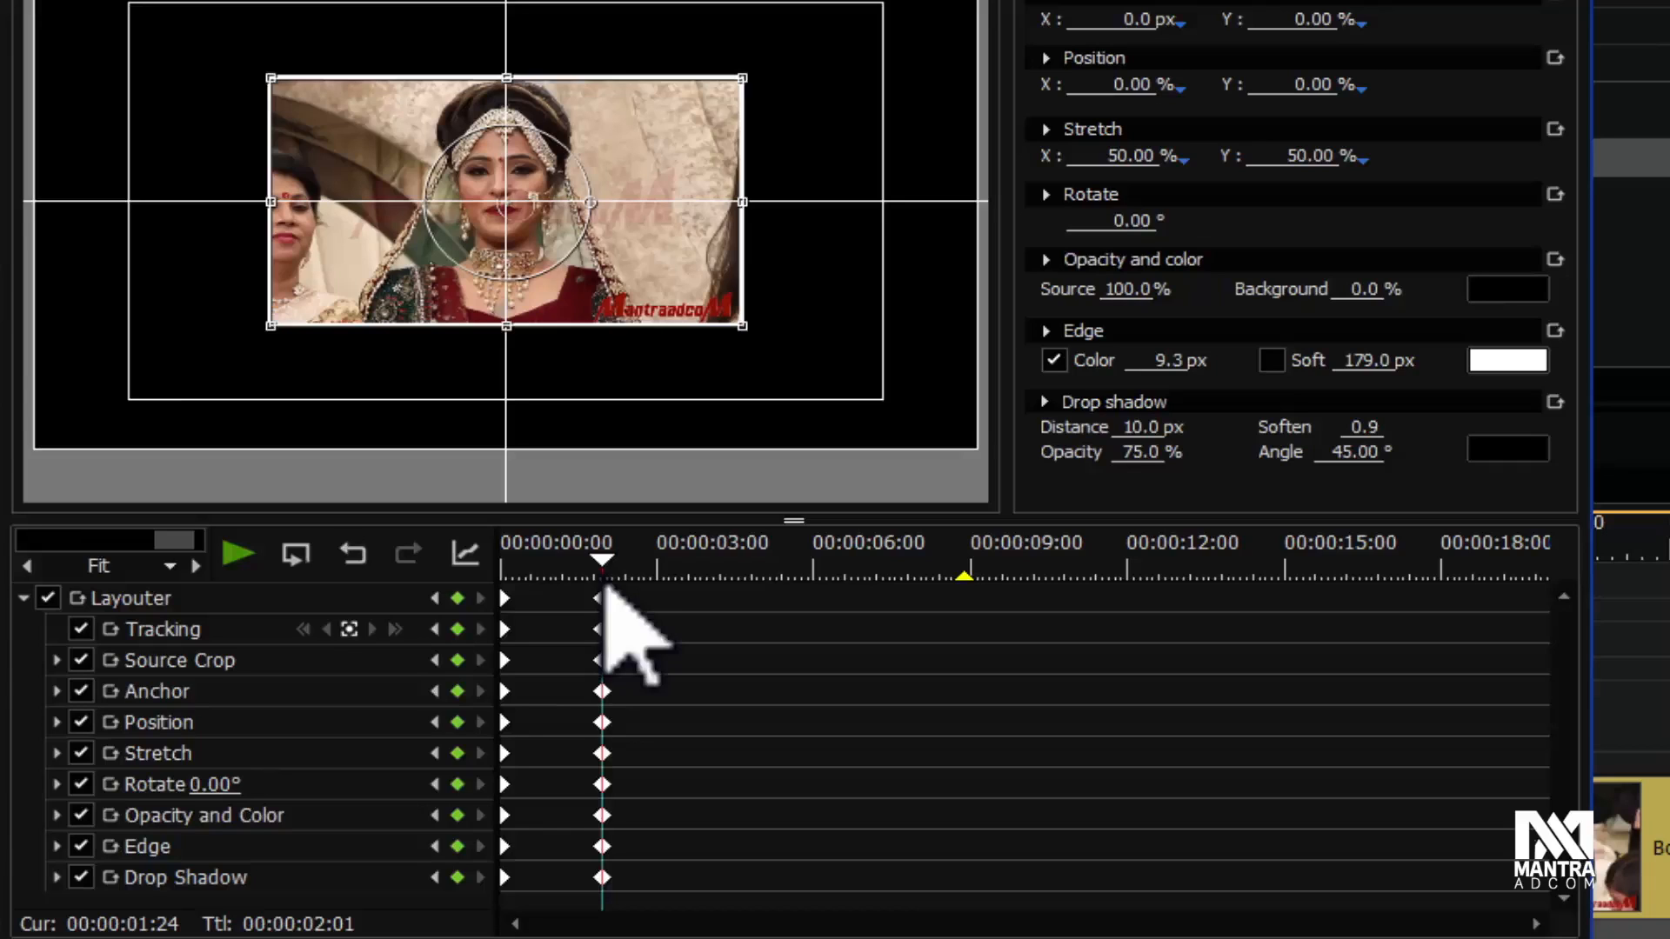
{"action": "left_click", "coordinate": [602, 596]}
{"action": "left_click_drag", "start_coordinate": [602, 596], "coordinate": [814, 599]}
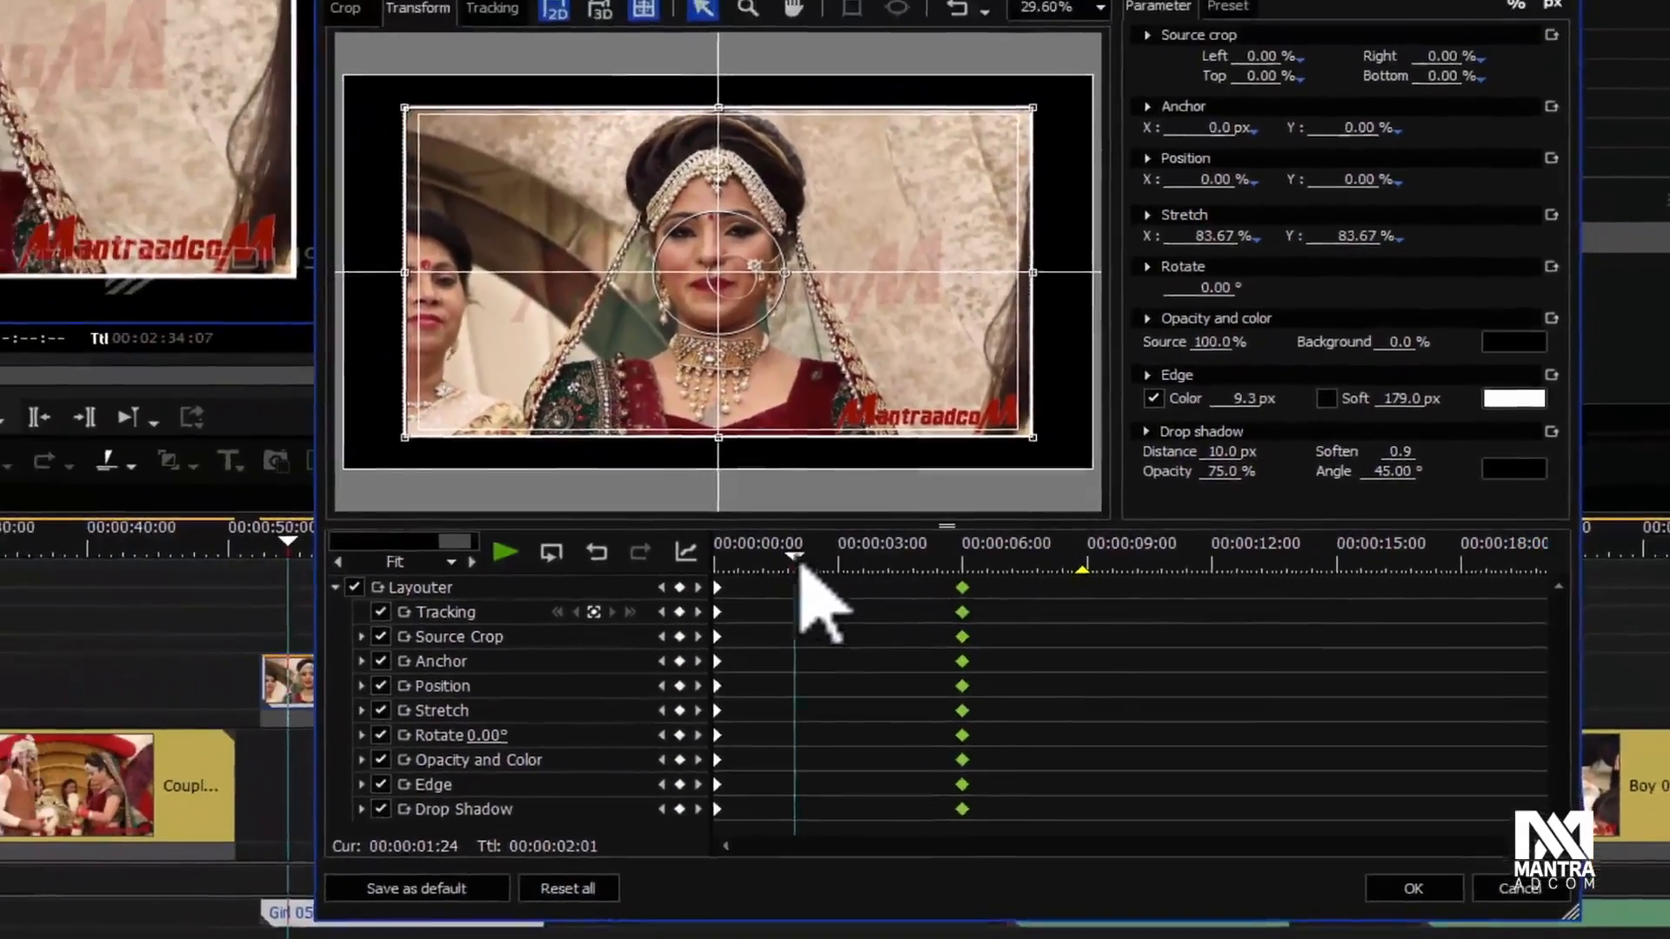
{"action": "left_click_drag", "start_coordinate": [614, 560], "coordinate": [502, 582]}
{"action": "key", "text": "space"}
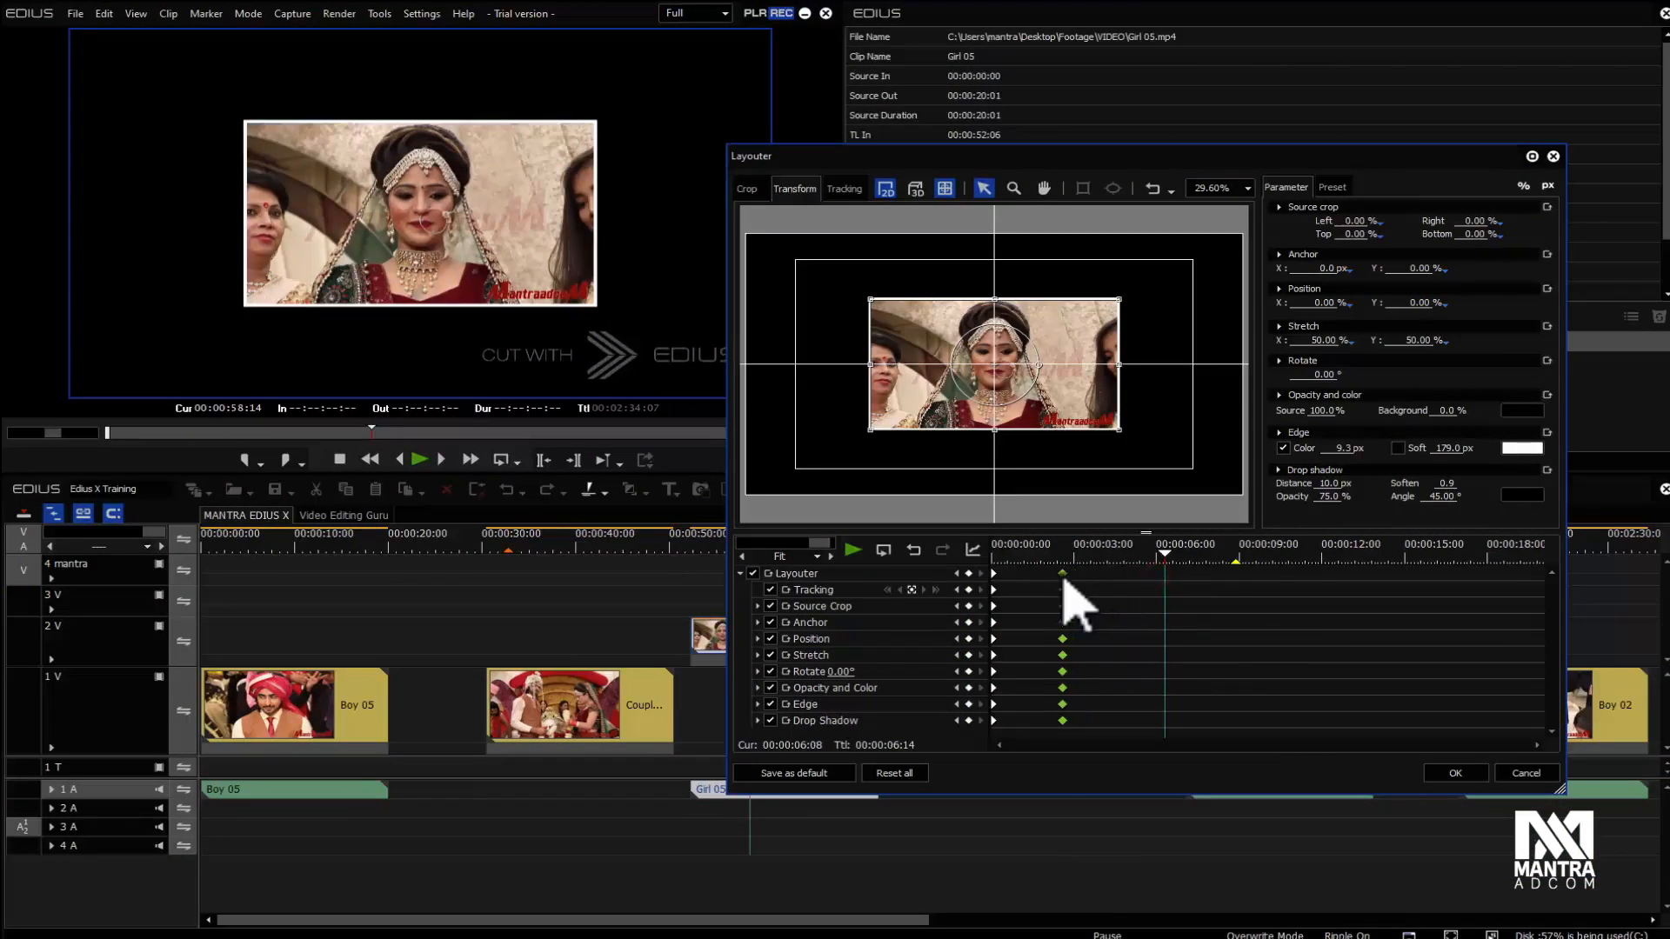
Step: Move the second set of keyframes earlier, to about 00:00:01:07, and play the sped-up animation
{"action": "key", "text": "space"}
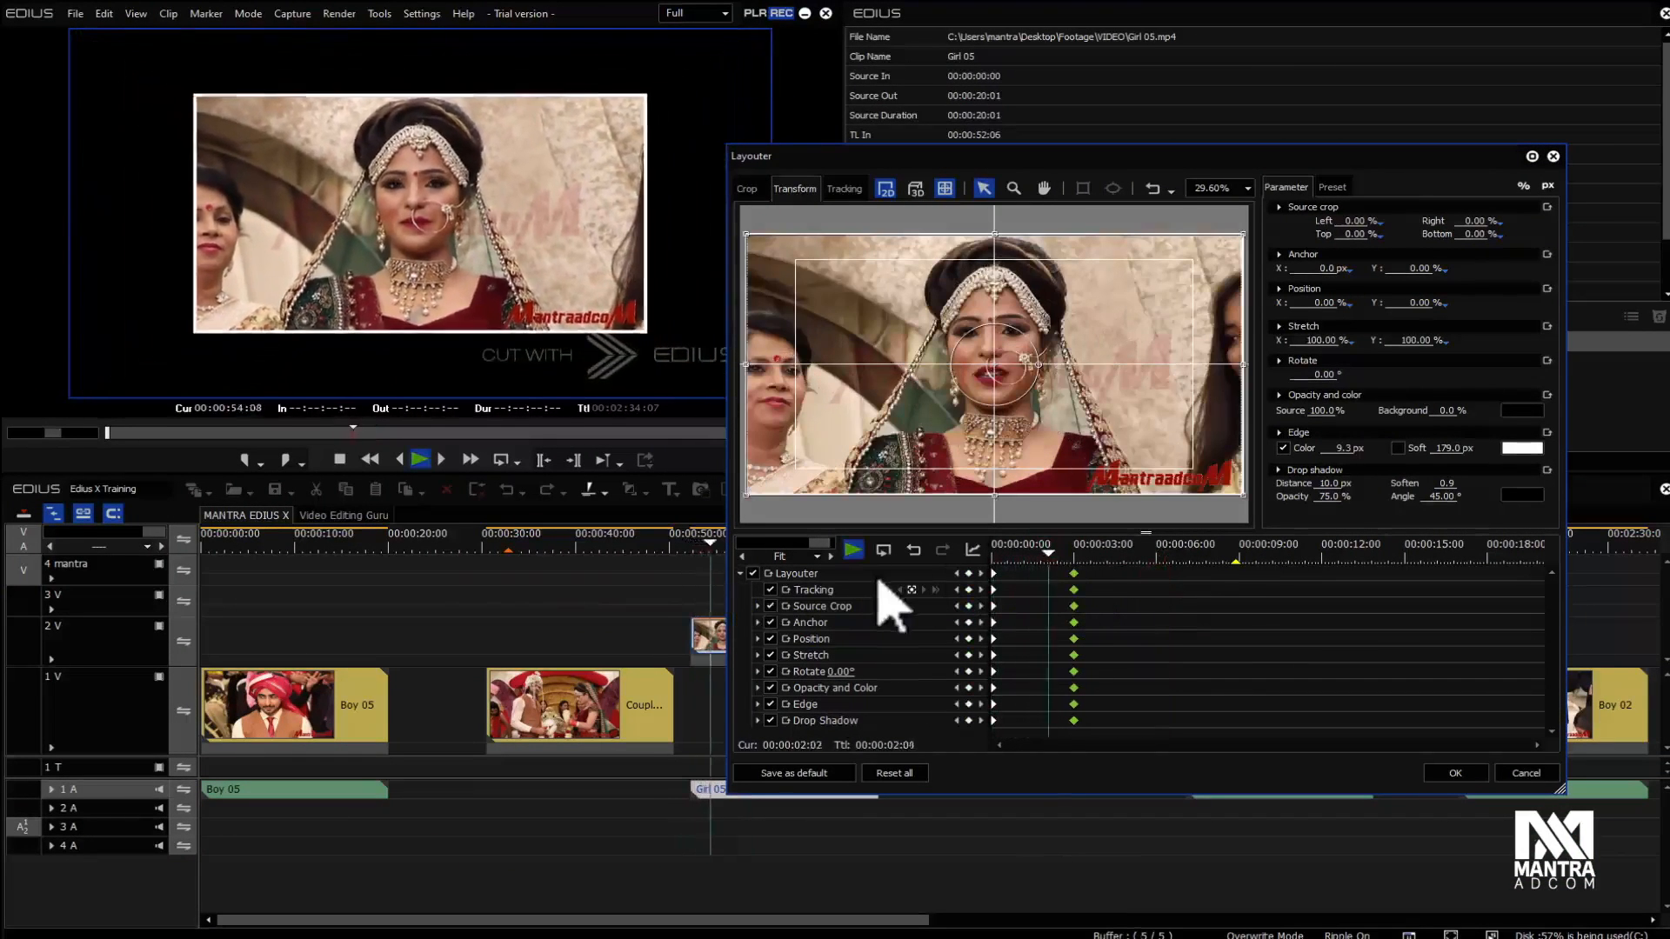
{"action": "left_click_drag", "start_coordinate": [1074, 583], "coordinate": [1047, 579]}
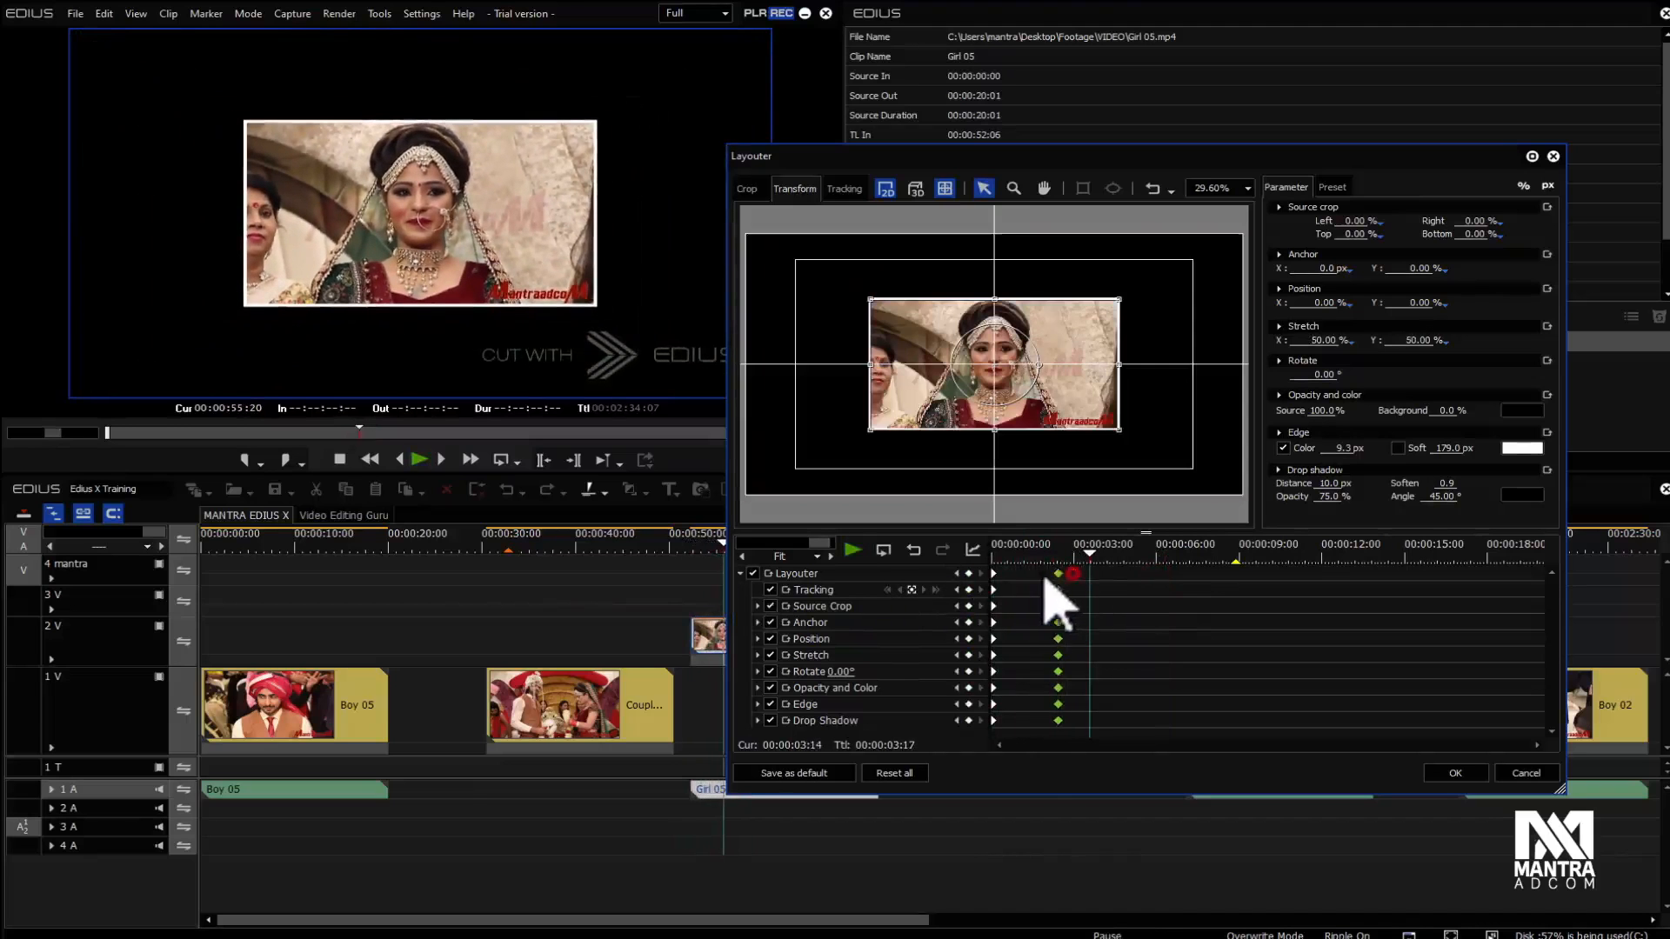
{"action": "key", "text": "space"}
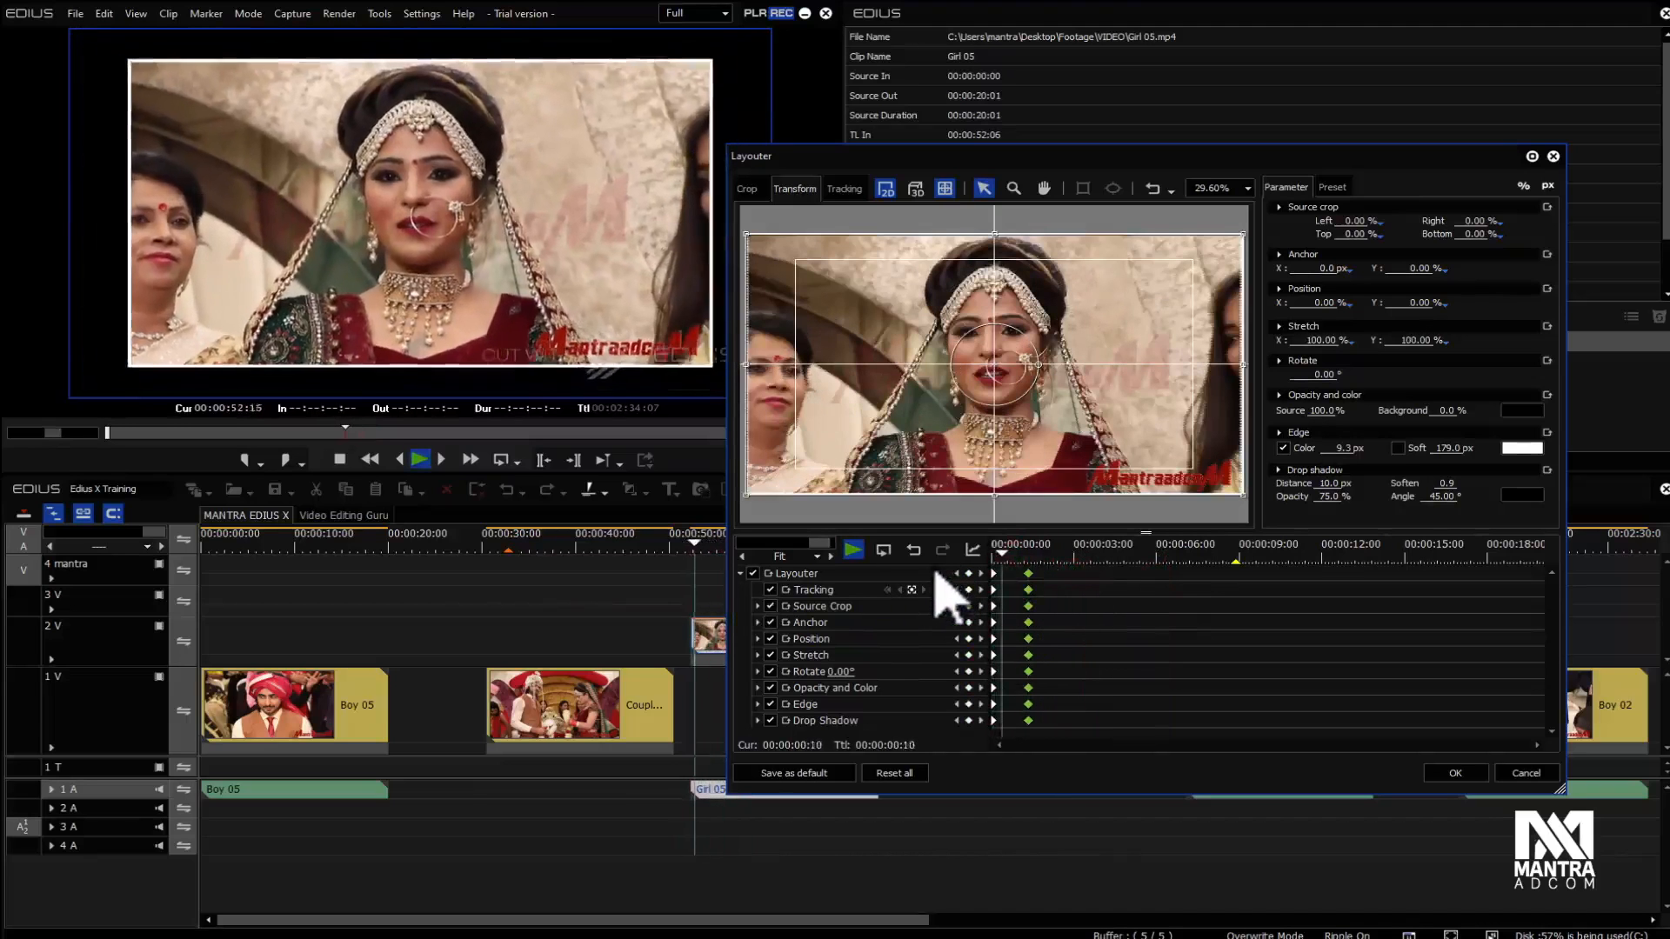
{"action": "key", "text": "space"}
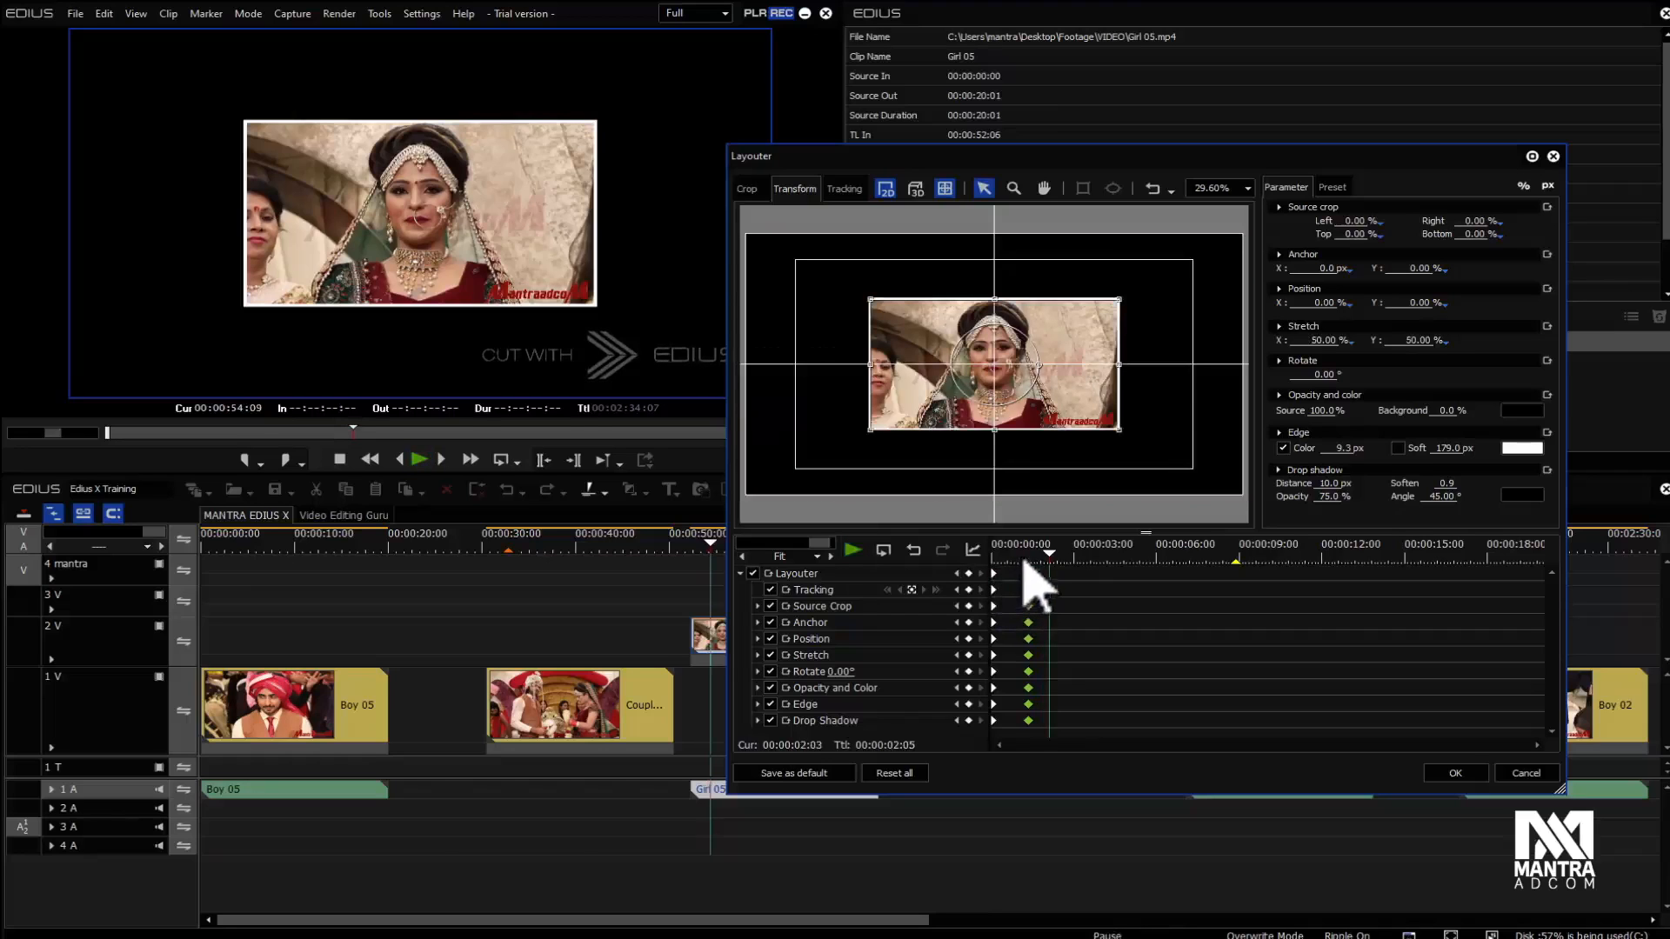
Step: Play the stretch animation repeatedly from the first frame to check its scaling direction
{"action": "mouse_move", "coordinate": [1046, 558]}
{"action": "left_mouse_down"}
{"action": "mouse_move", "coordinate": [1000, 561]}
{"action": "mouse_move", "coordinate": [998, 583]}
{"action": "mouse_move", "coordinate": [1079, 580]}
{"action": "mouse_move", "coordinate": [990, 572]}
{"action": "mouse_move", "coordinate": [1036, 576]}
{"action": "mouse_move", "coordinate": [998, 560]}
{"action": "left_mouse_up"}
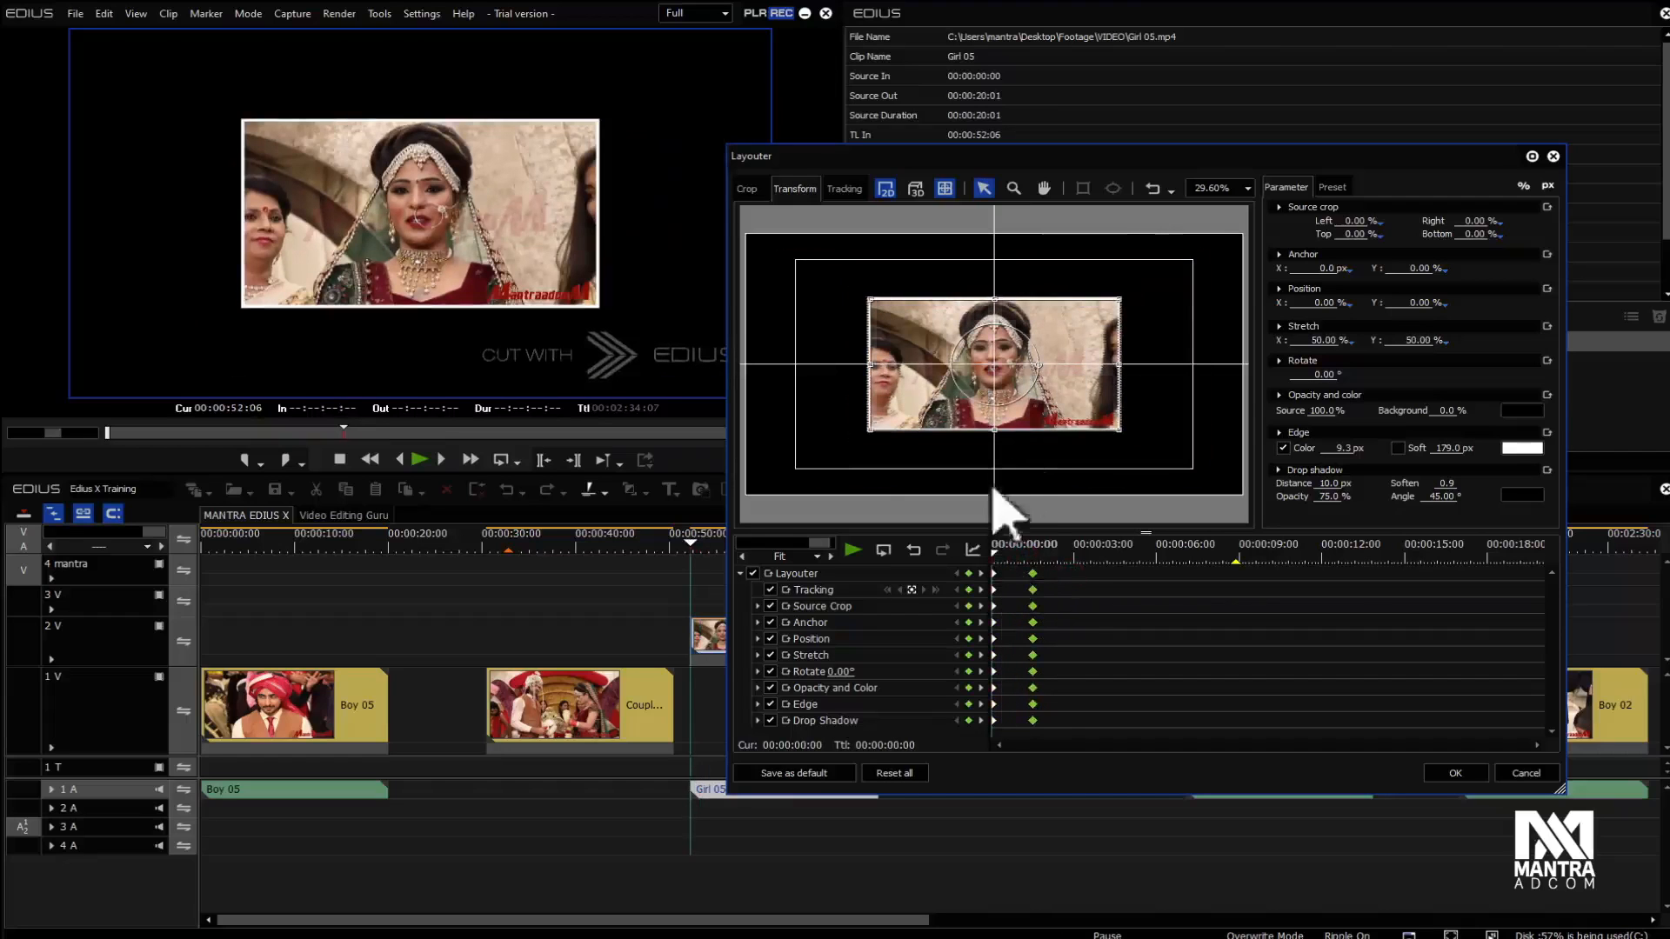
{"action": "key", "text": "space"}
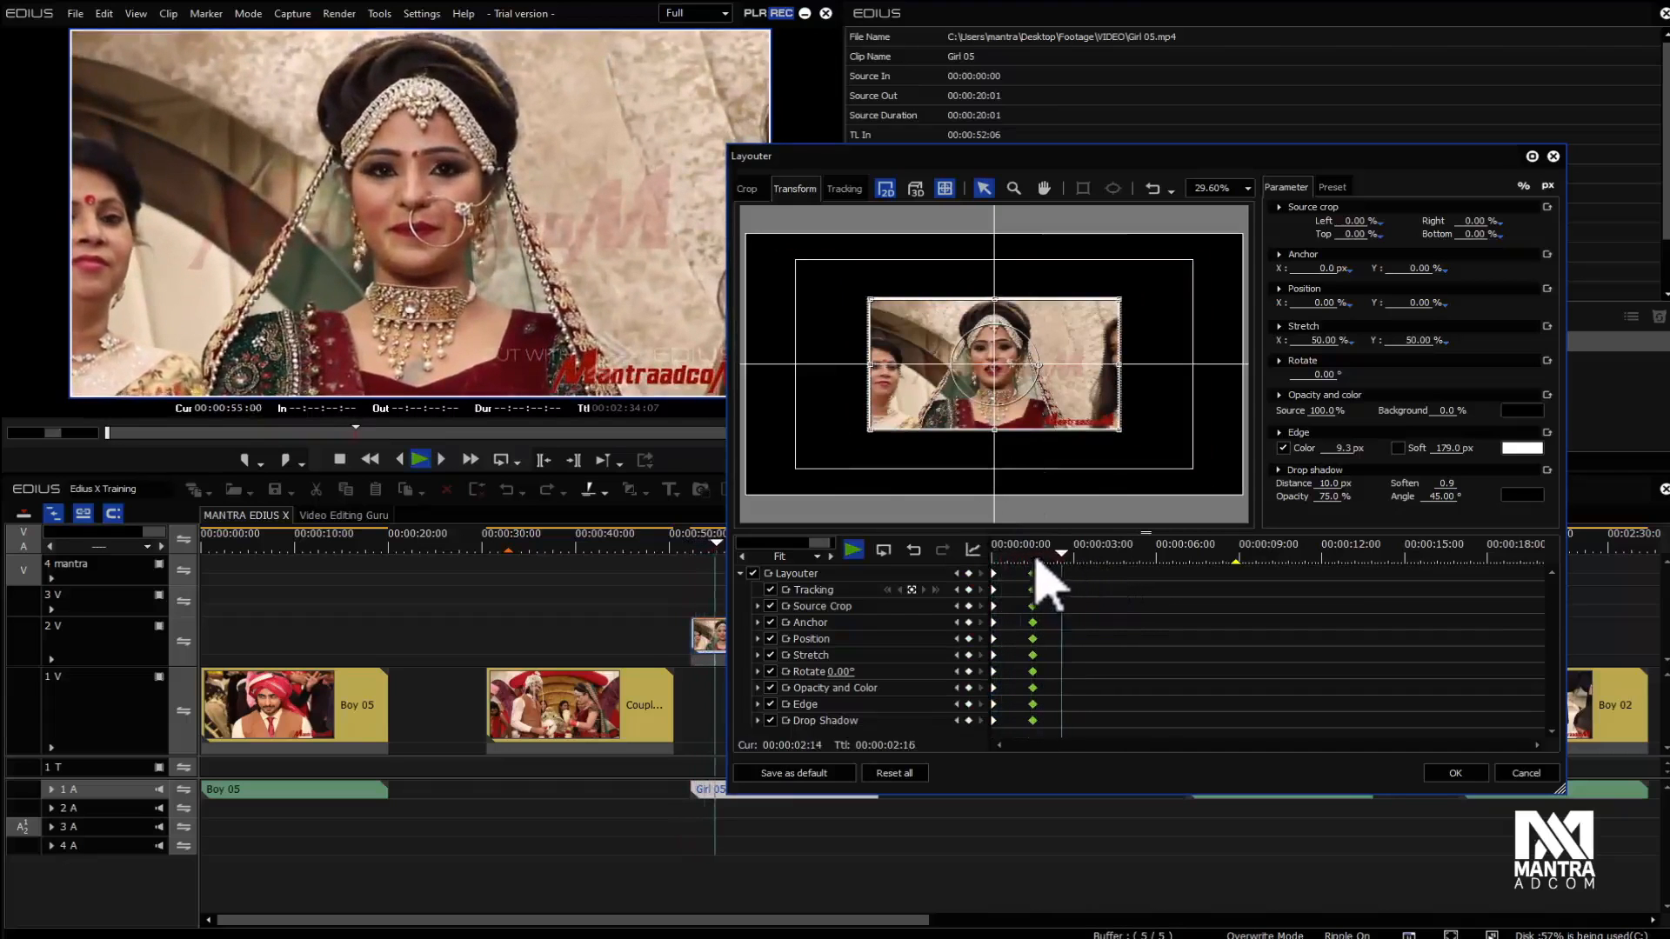
{"action": "left_click_drag", "start_coordinate": [1033, 556], "coordinate": [981, 561]}
{"action": "key", "text": "space"}
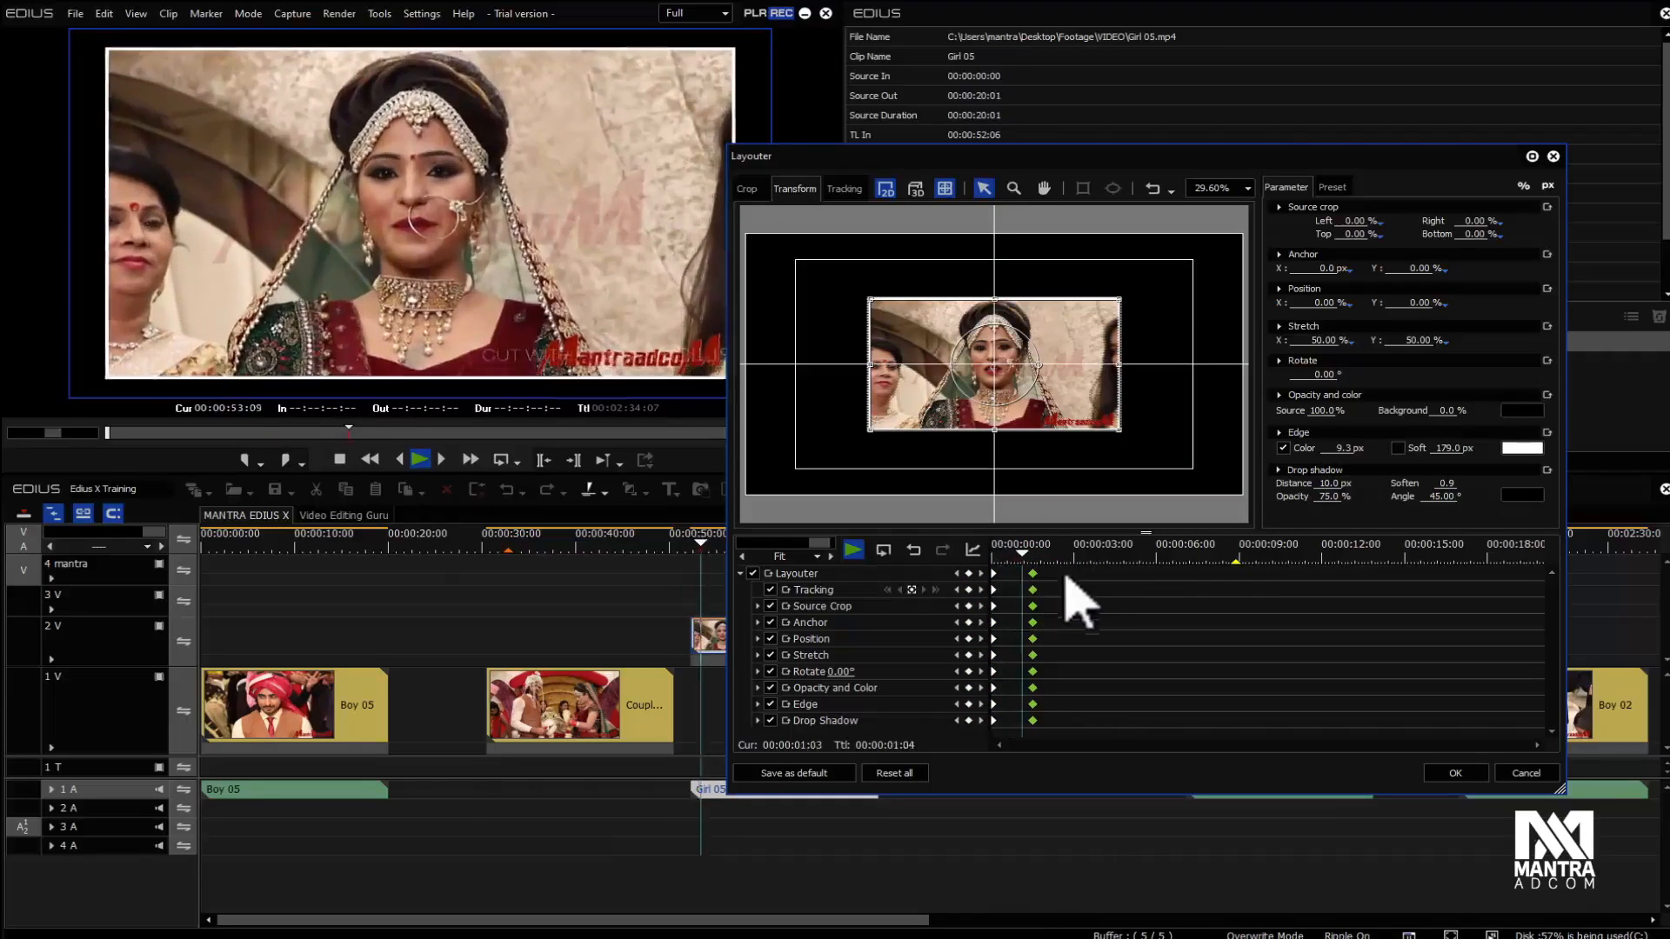
Step: Copy the full set of first-frame keyframes, paste it at 00:00:03:03, and play the animation from the start
{"action": "left_click_drag", "start_coordinate": [1007, 575], "coordinate": [993, 628]}
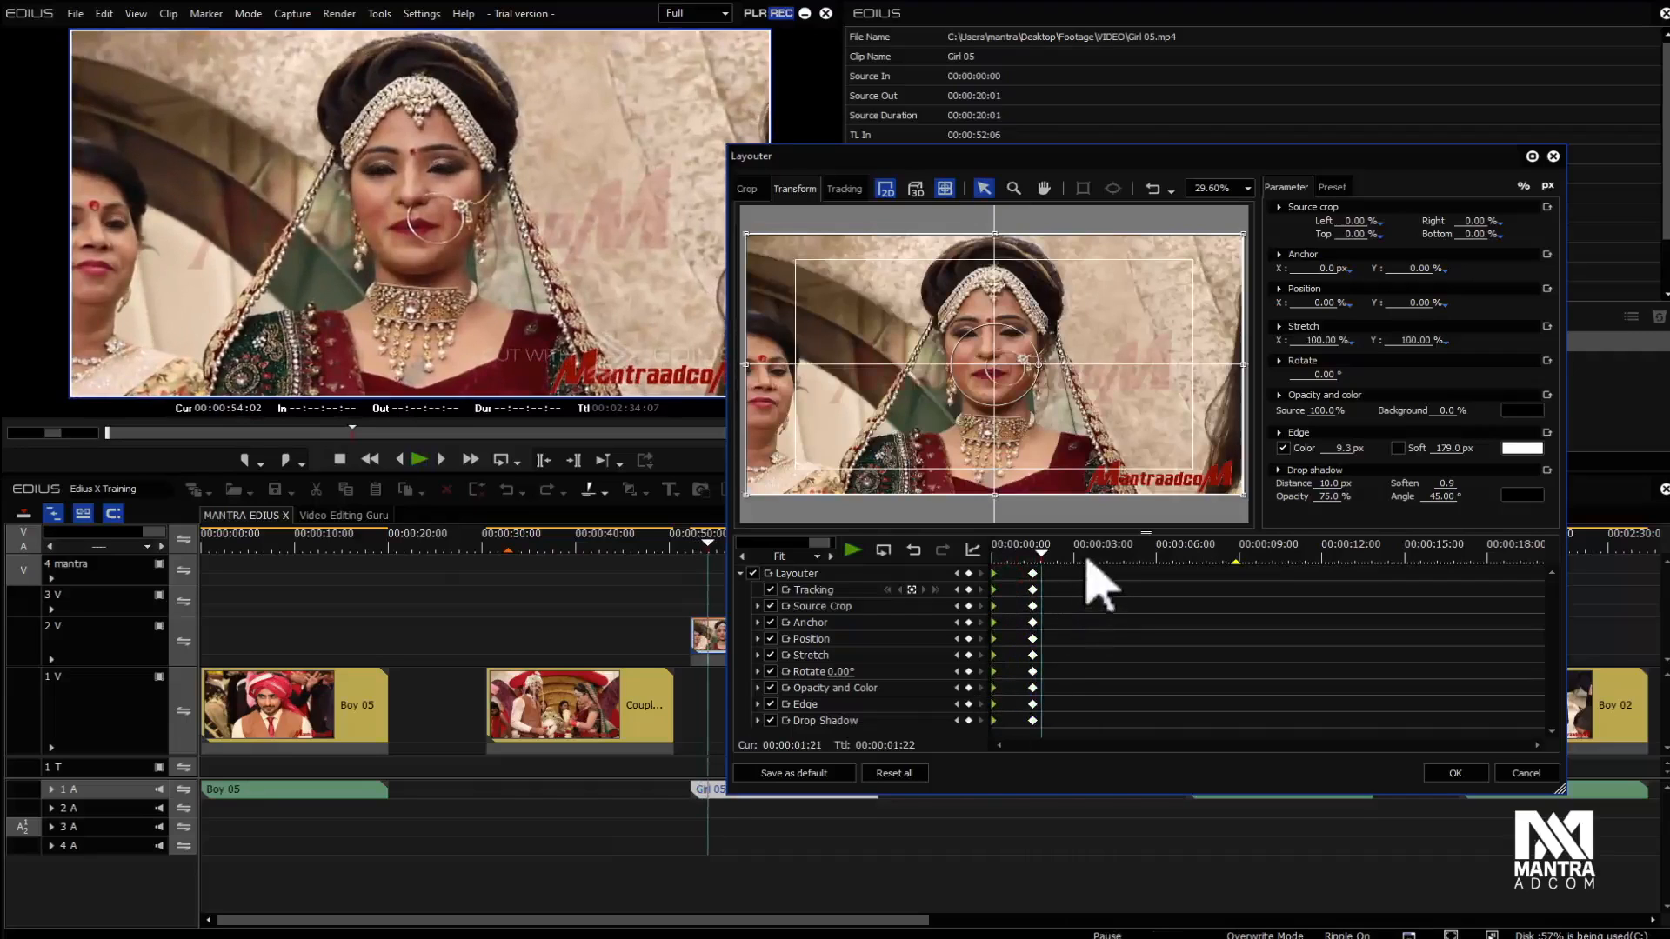
{"action": "key", "text": "ctrl+v"}
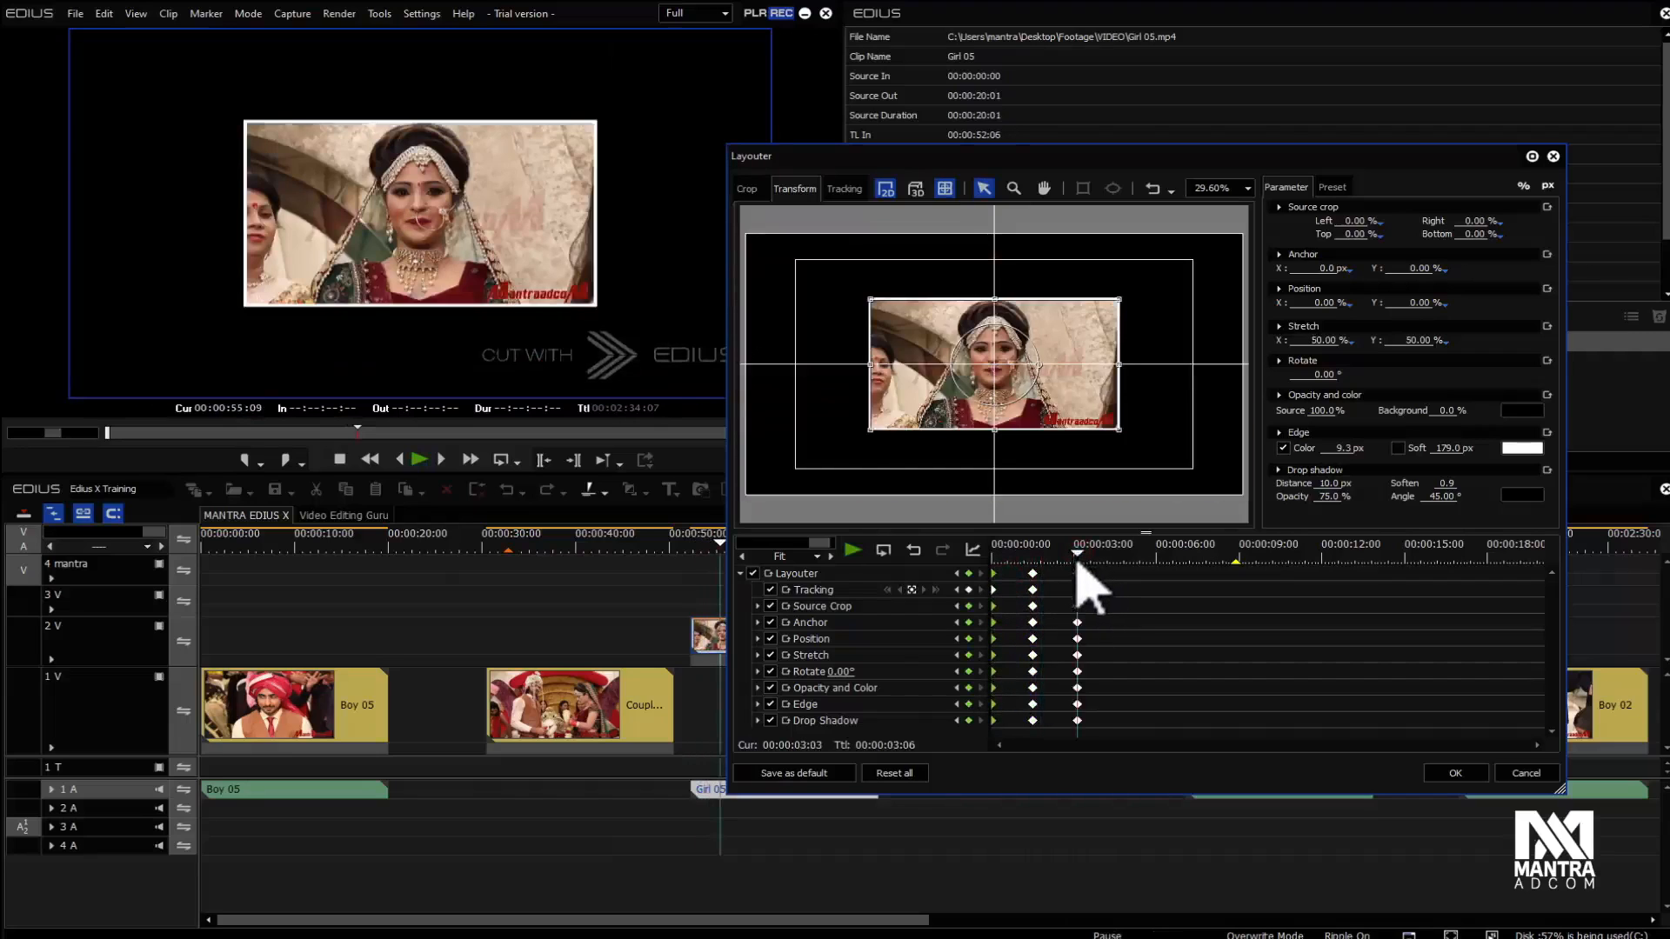
{"action": "left_click_drag", "start_coordinate": [1059, 561], "coordinate": [969, 559]}
{"action": "key", "text": "space"}
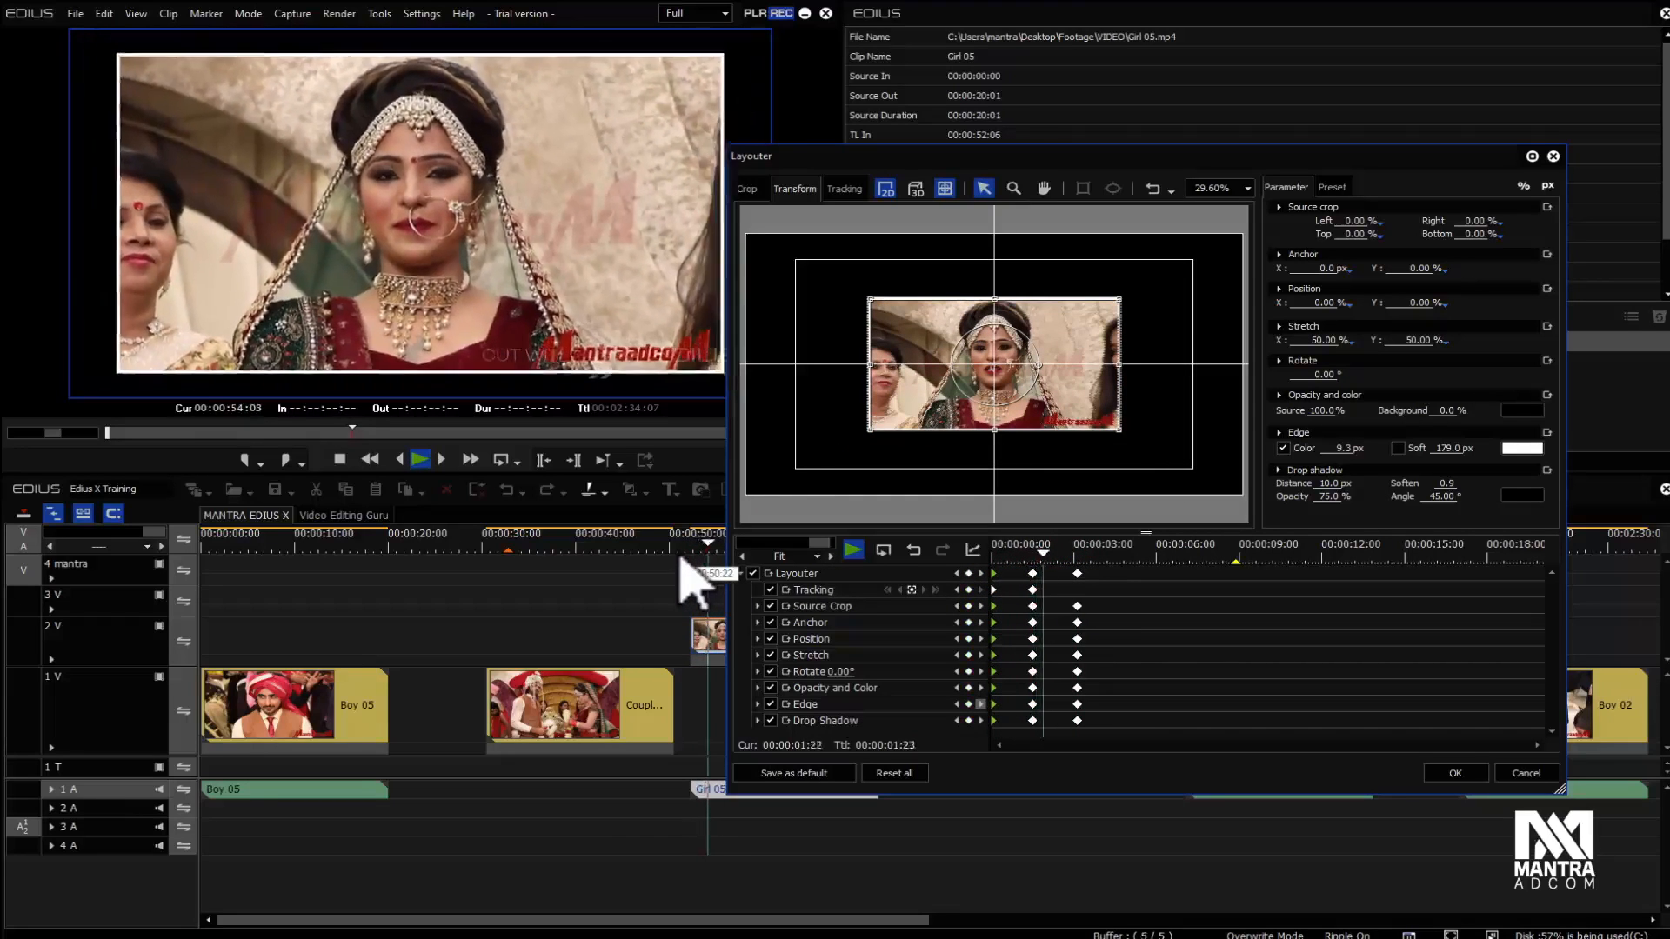
Step: Scrub past the last keyframes to about 00:00:06:18 and back to 00:00:03:04, and play on to examine the held scale
{"action": "left_click", "coordinate": [1078, 555]}
{"action": "left_click_drag", "start_coordinate": [1079, 555], "coordinate": [1225, 557]}
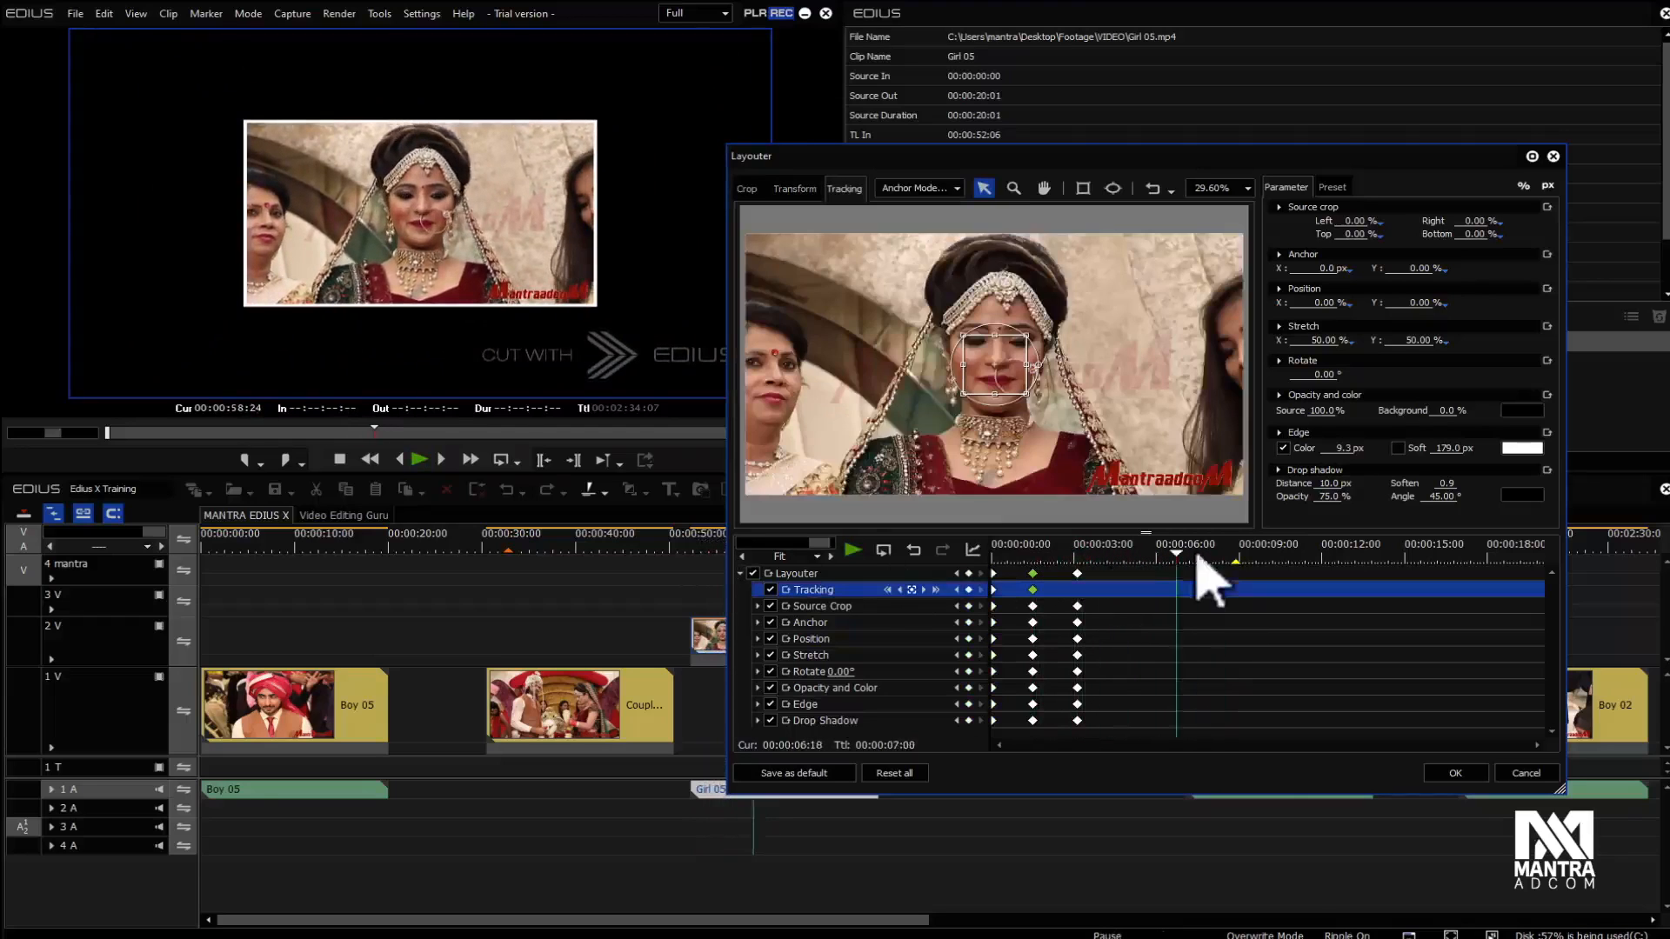
{"action": "left_click_drag", "start_coordinate": [1197, 551], "coordinate": [1124, 563]}
{"action": "left_click", "coordinate": [1081, 561]}
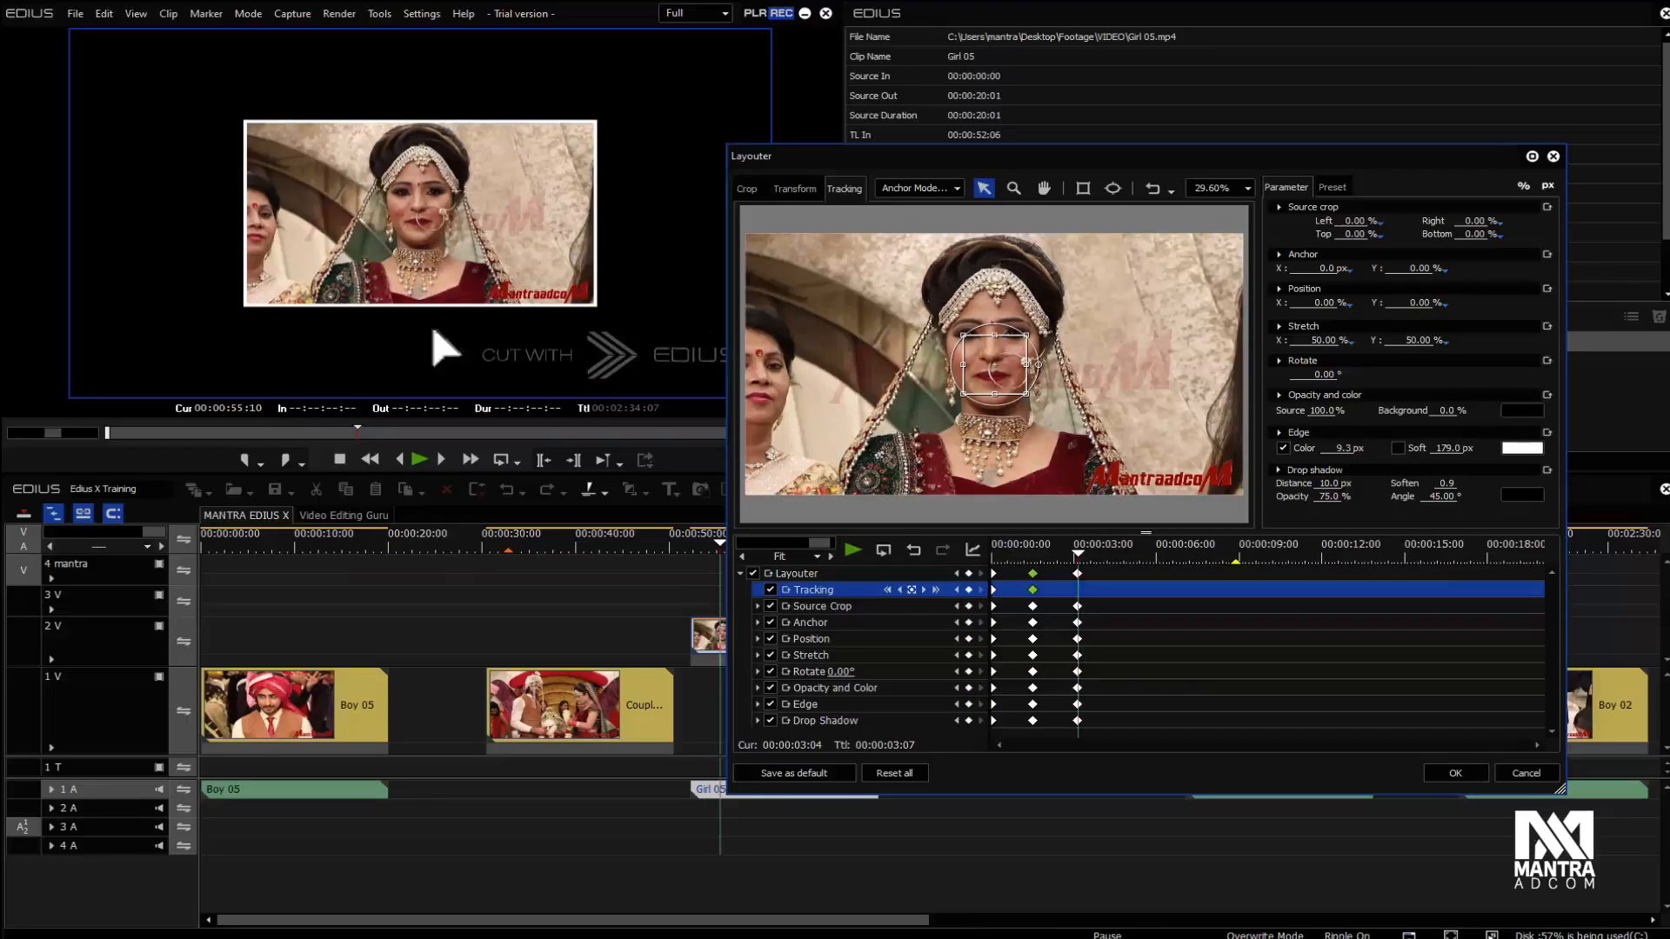
{"action": "key", "text": "space"}
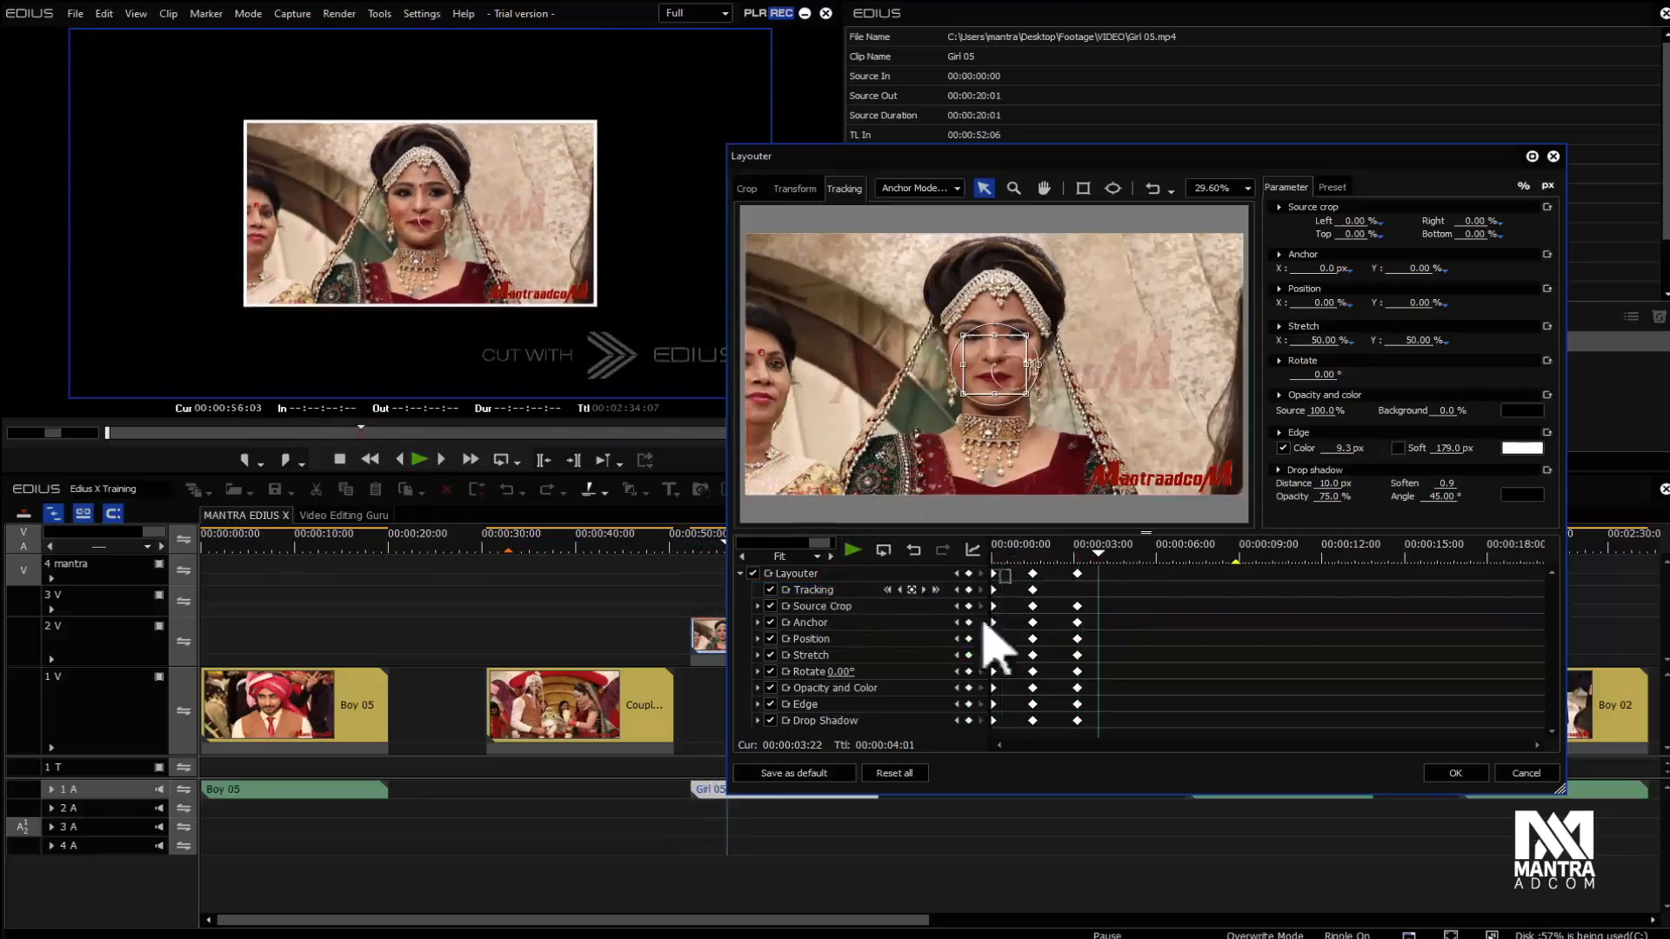
Step: Move the middle set of keyframes onto the first frame, replacing the keyframes there, and play the animation
{"action": "left_click_drag", "start_coordinate": [1033, 673], "coordinate": [1041, 724]}
{"action": "left_click_drag", "start_coordinate": [1033, 672], "coordinate": [993, 678]}
{"action": "key", "text": "space"}
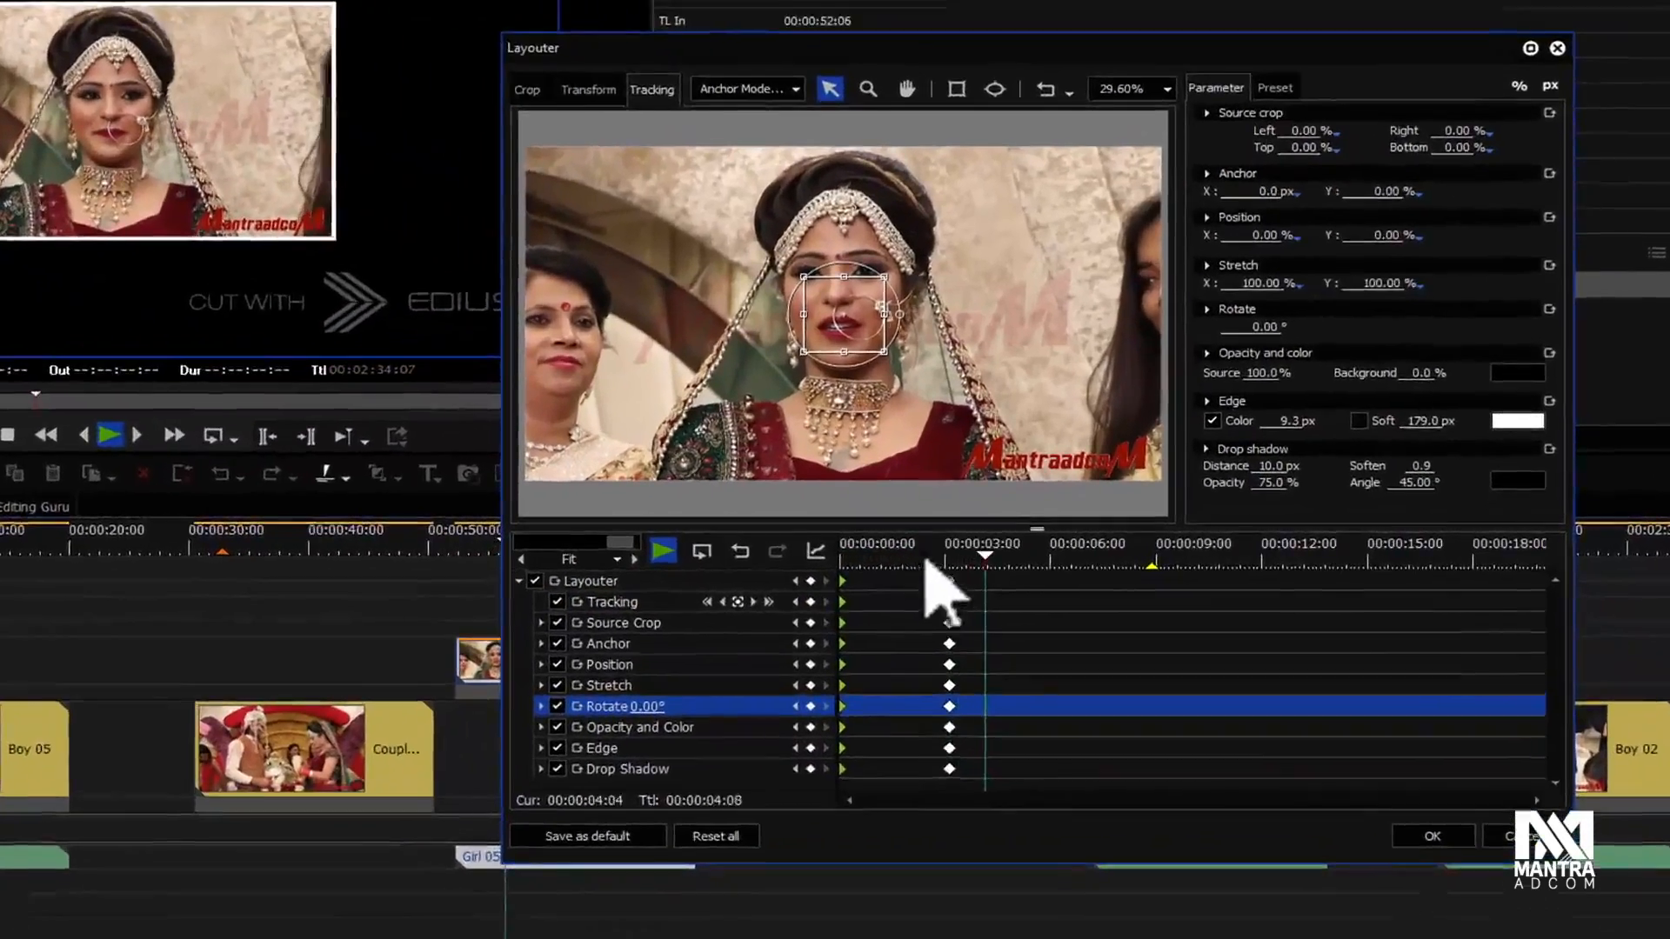
Step: Go to the keyframes at 00:00:03:03 and inspect the individual X and Y tracks of Stretch and Position
{"action": "left_click_drag", "start_coordinate": [1059, 546], "coordinate": [983, 567]}
{"action": "left_click_drag", "start_coordinate": [761, 579], "coordinate": [894, 578]}
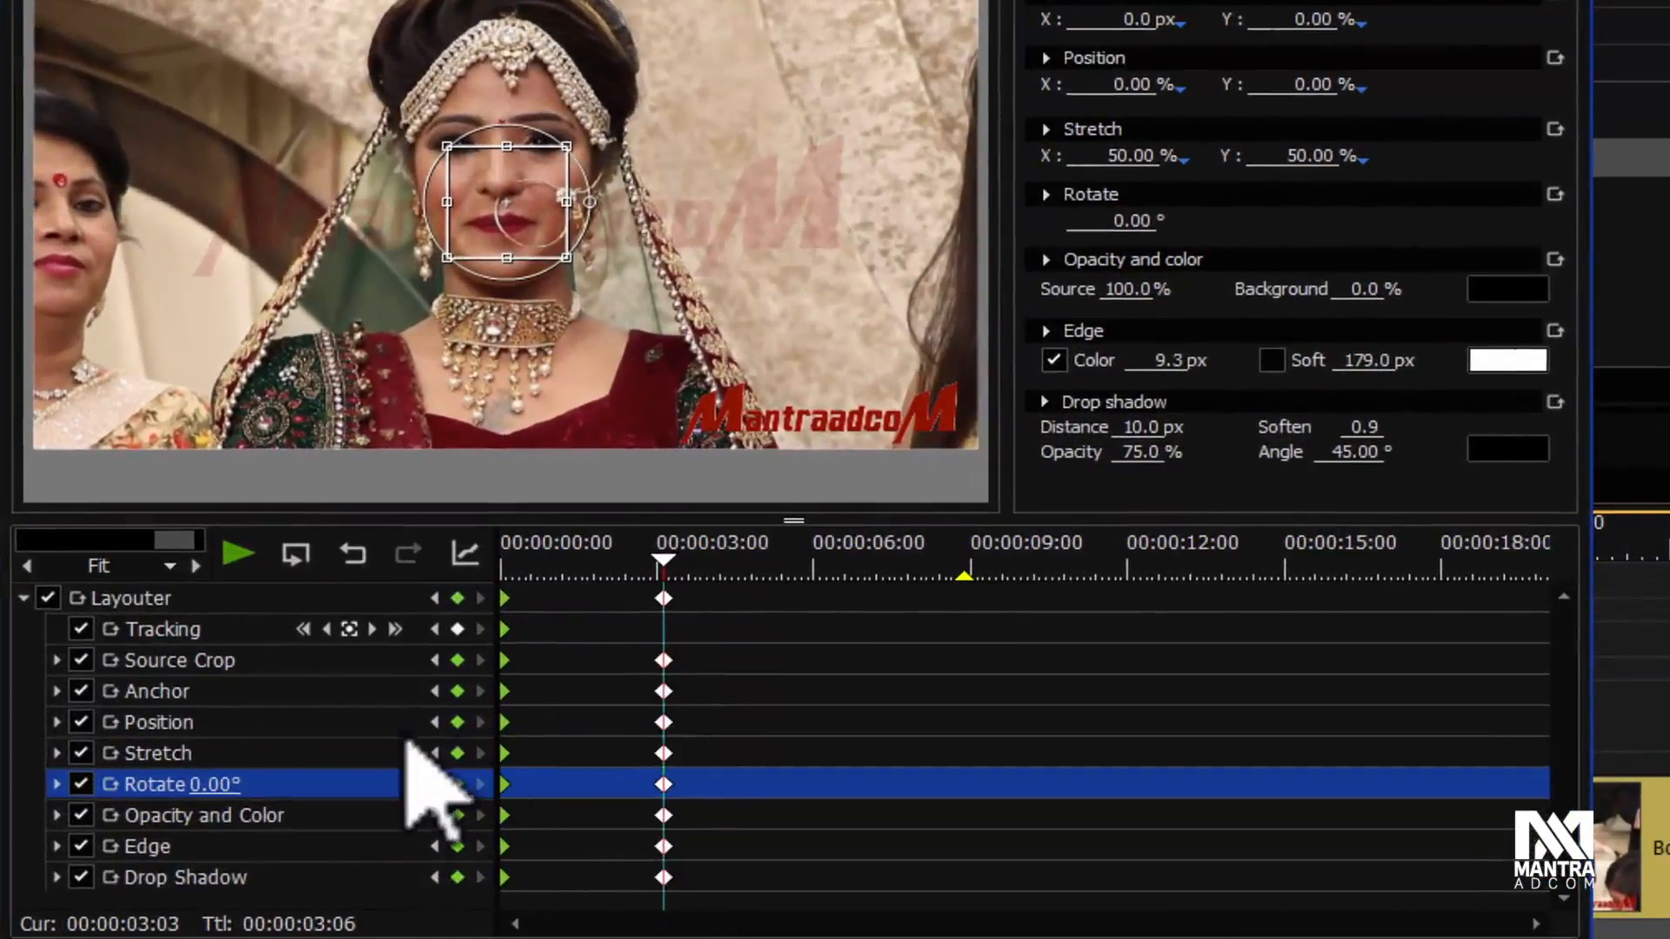
{"action": "left_click", "coordinate": [56, 753]}
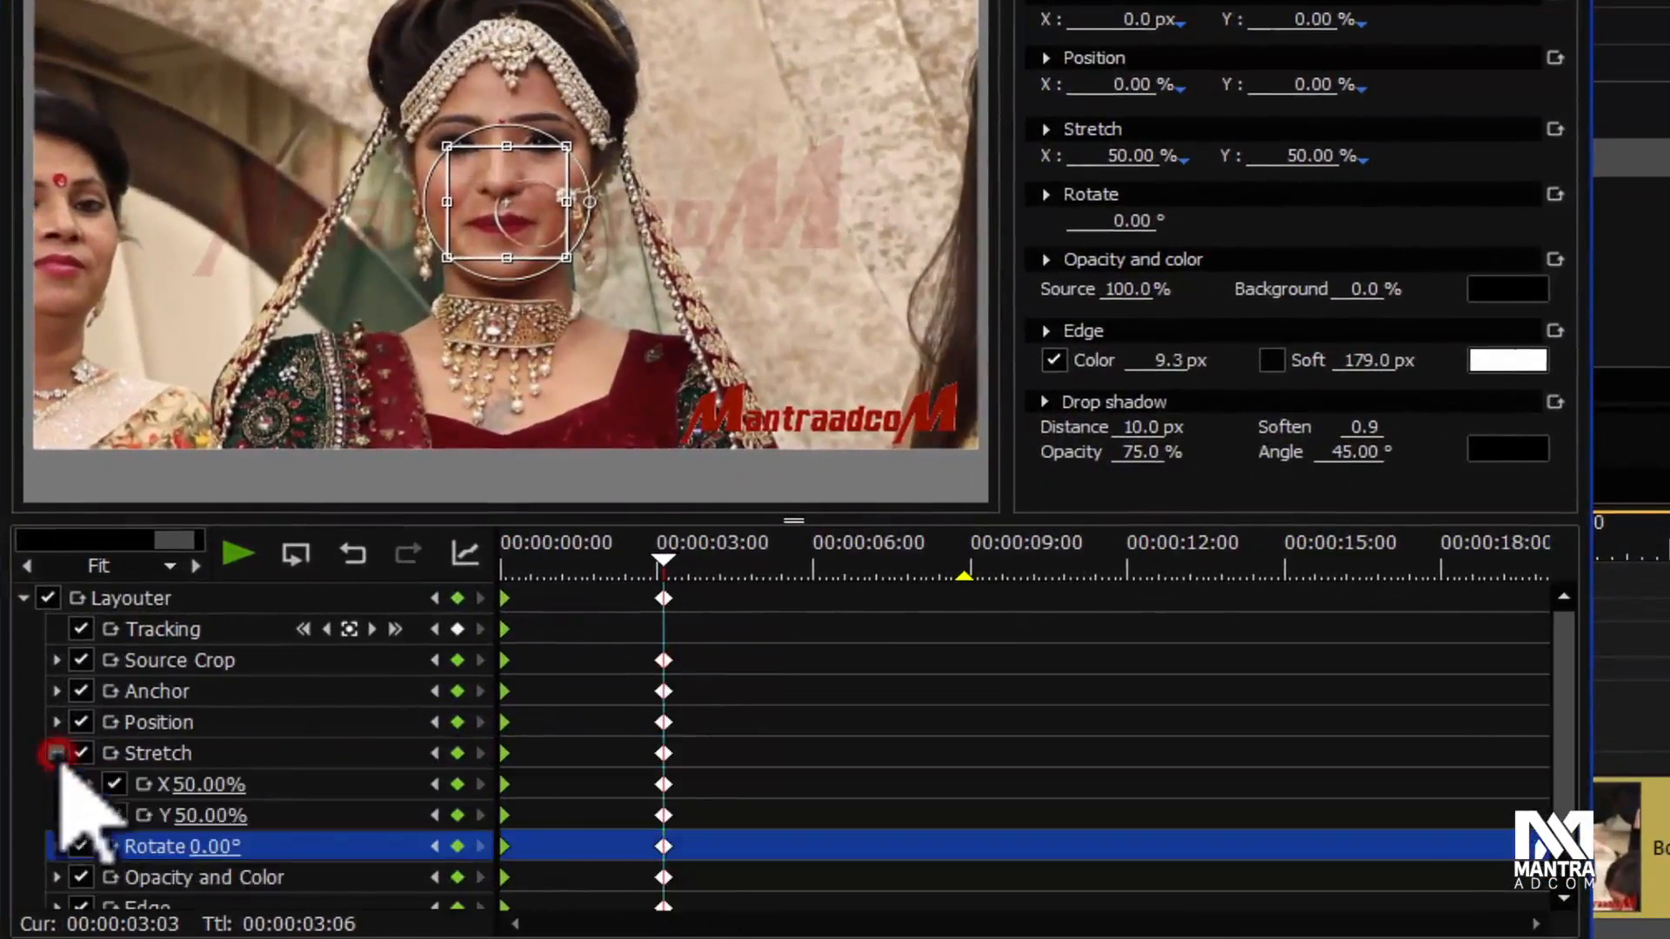
{"action": "left_click", "coordinate": [56, 722]}
{"action": "left_click", "coordinate": [56, 722]}
{"action": "left_click", "coordinate": [56, 753]}
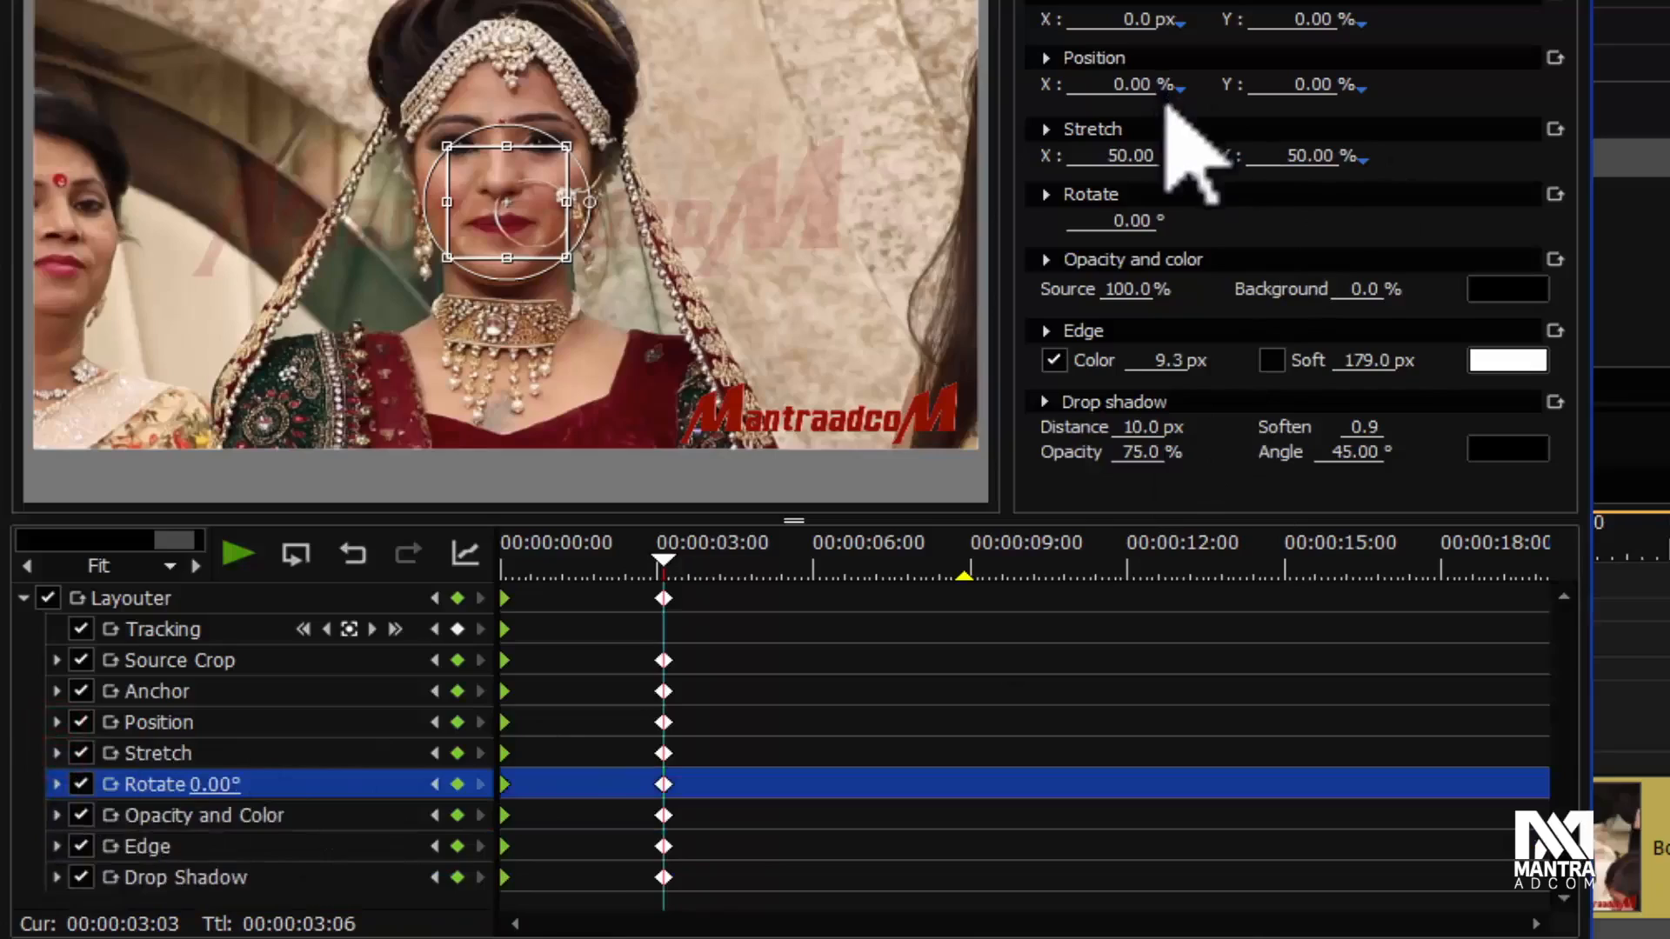
Step: Set the position X to 25% at 00:00:03:03 and play the animation from the first frame
{"action": "left_click", "coordinate": [1129, 84]}
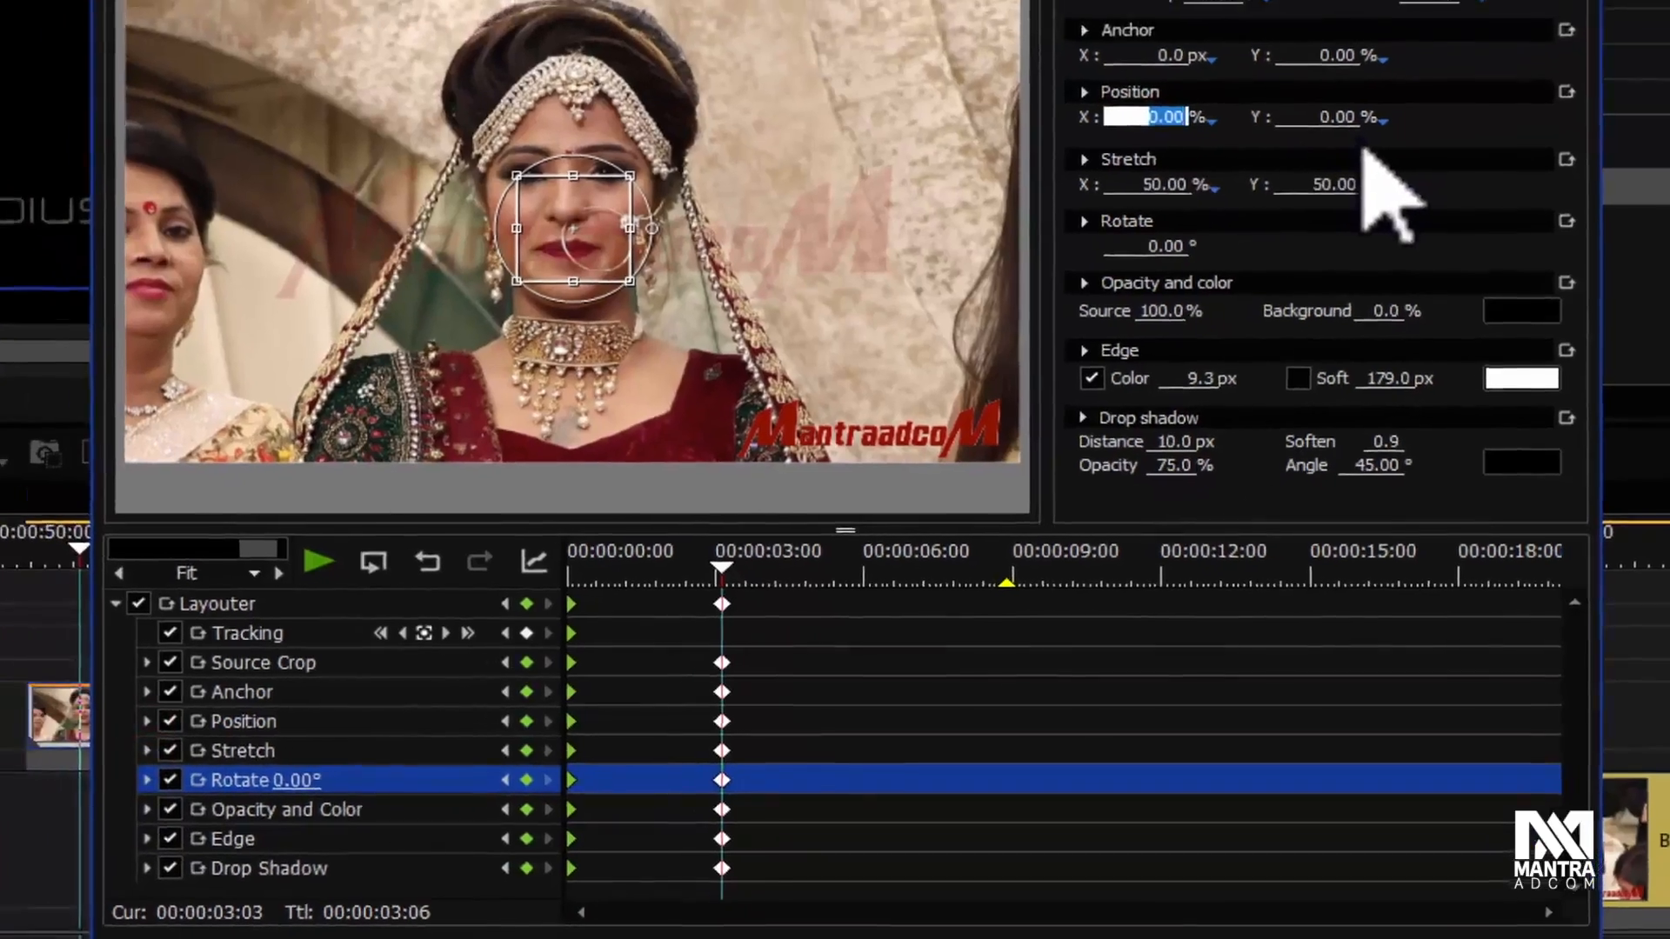
{"action": "type", "text": "25"}
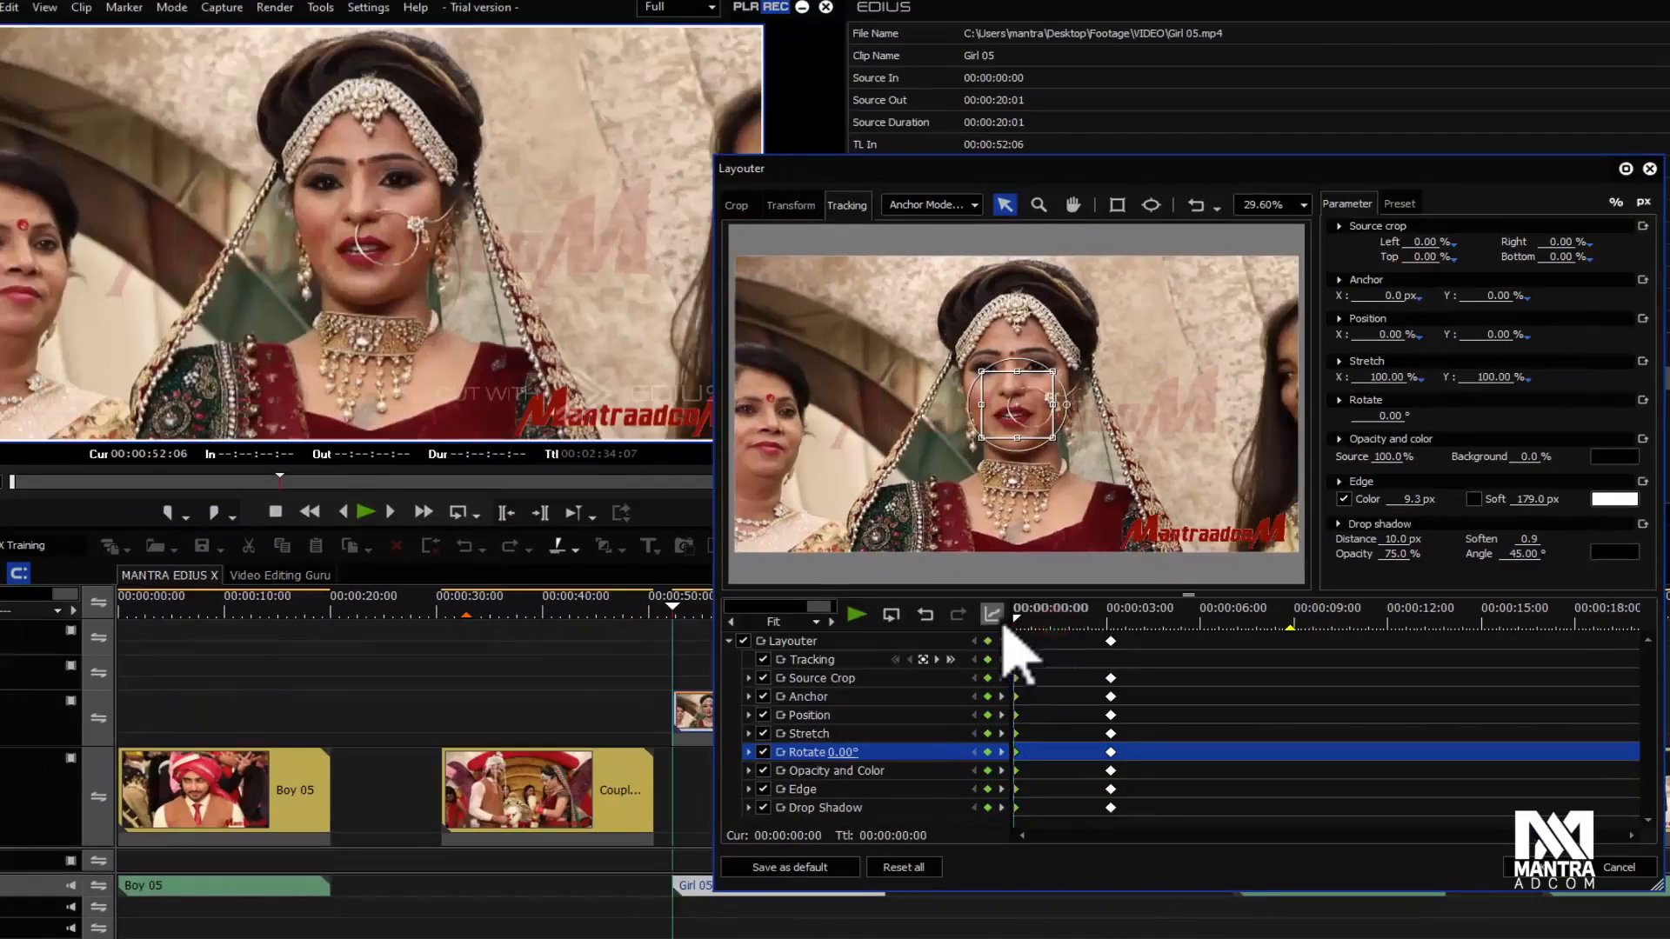
{"action": "key", "text": "space"}
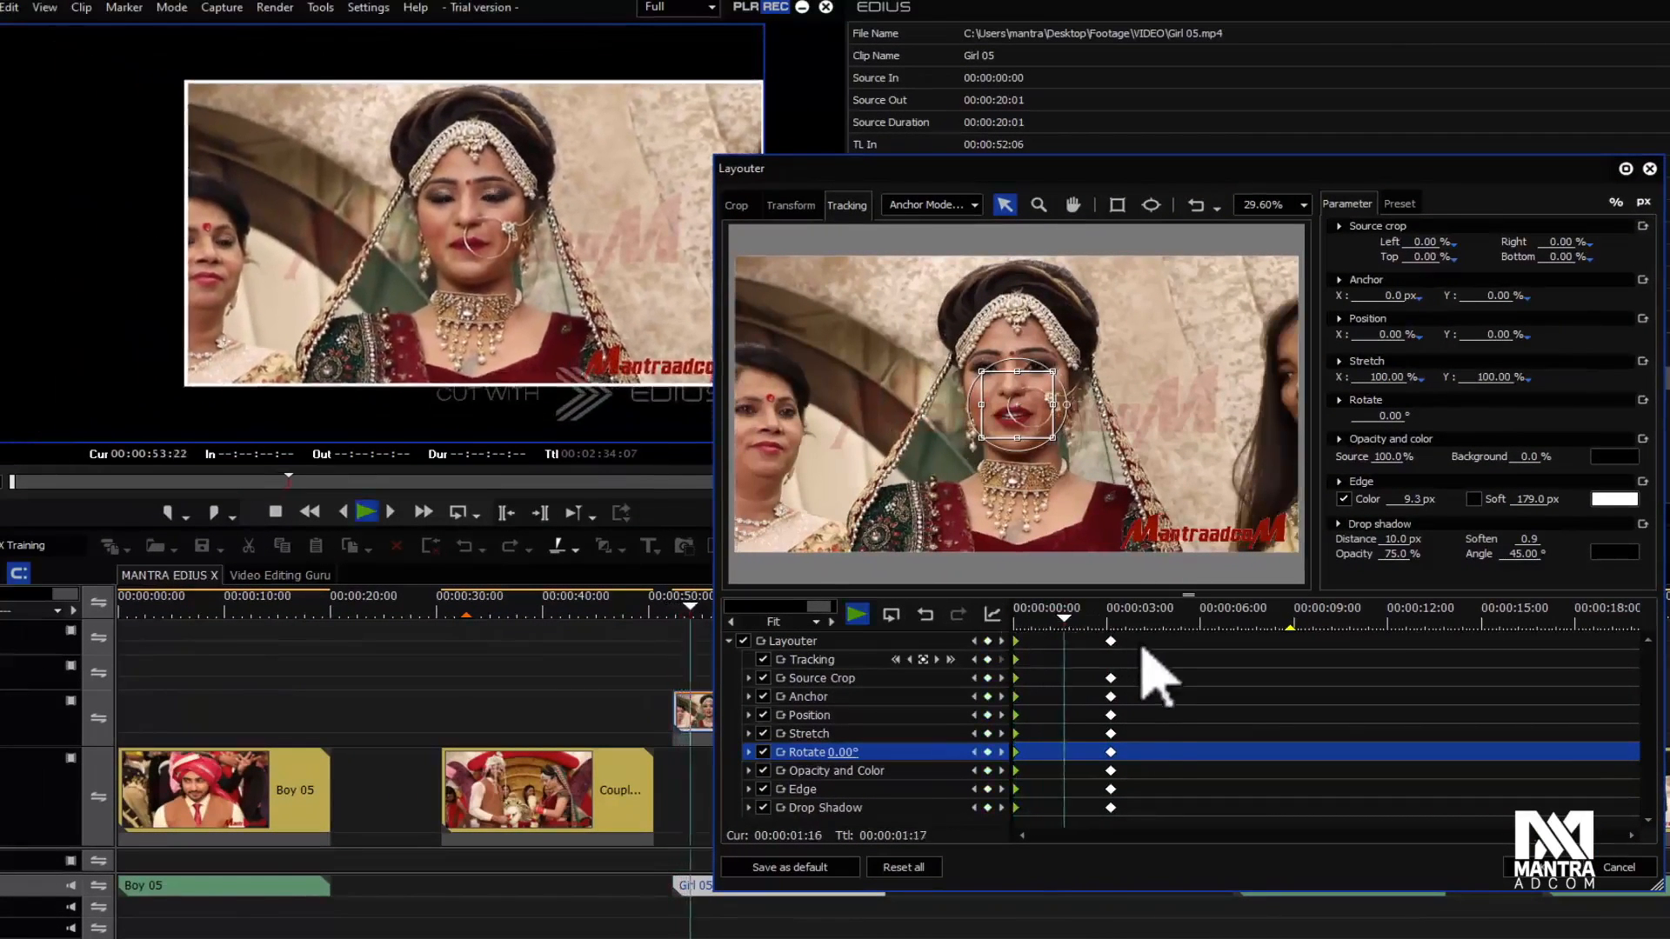
{"action": "key", "text": "space"}
Step: Copy the 00:00:03:03 keyframes, paste them at two points after it, the last at 00:00:06:07, and set the position X there to -25%
{"action": "left_click_drag", "start_coordinate": [1118, 620], "coordinate": [1103, 862]}
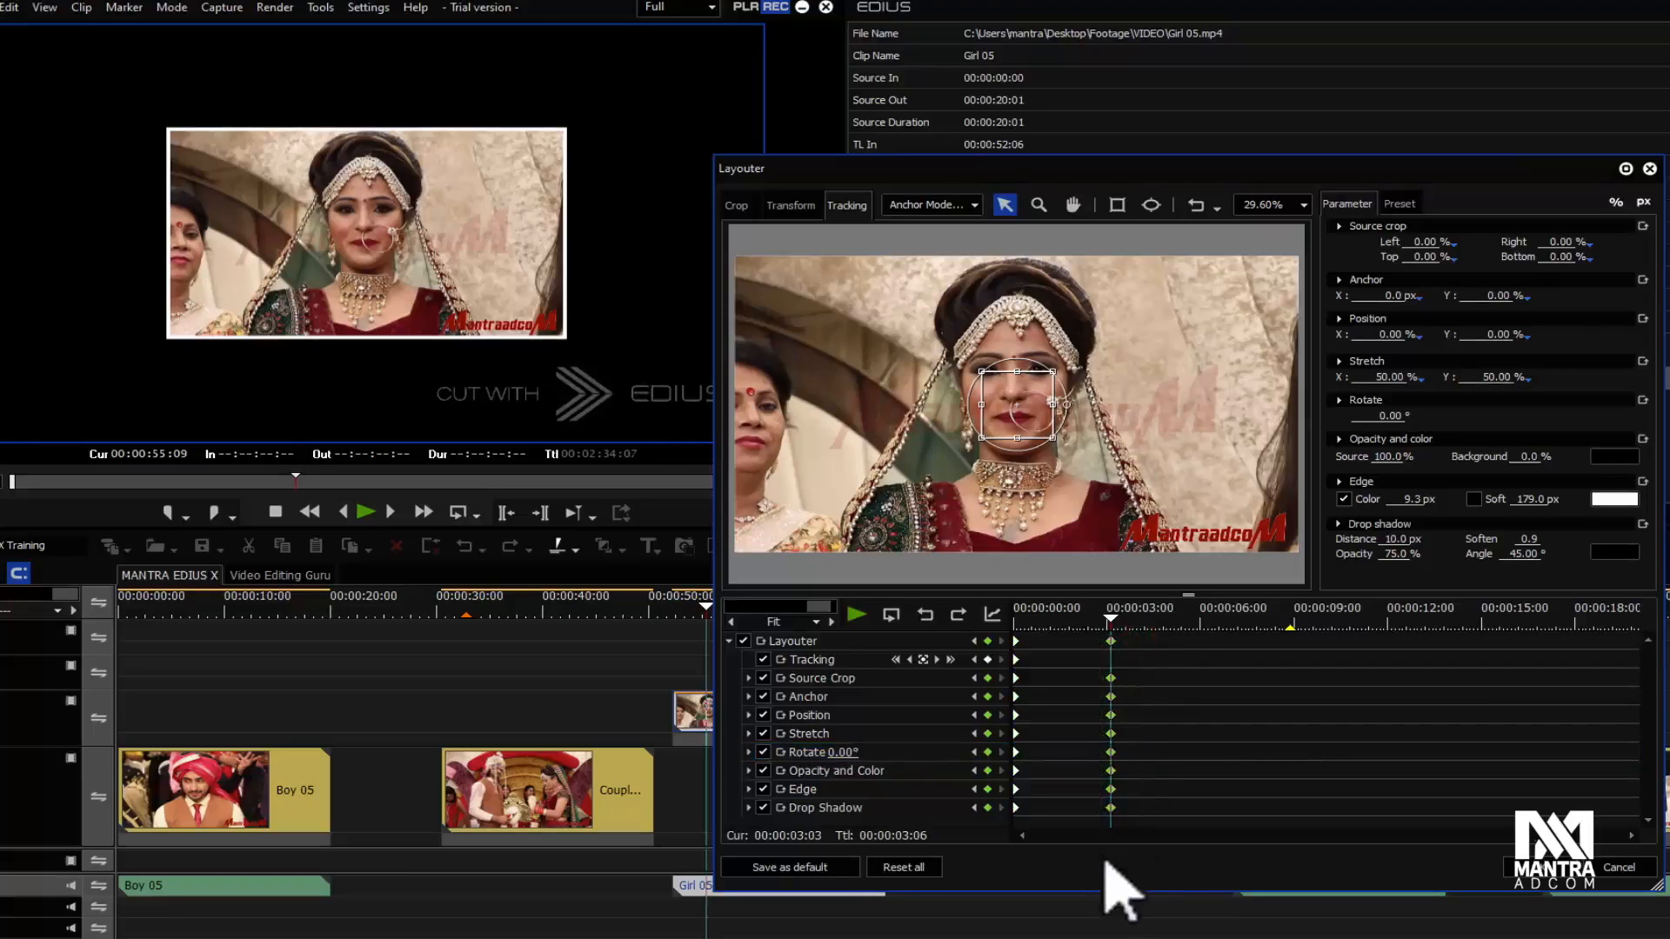
{"action": "left_click", "coordinate": [1150, 619]}
{"action": "left_click_drag", "start_coordinate": [1135, 627], "coordinate": [1215, 633]}
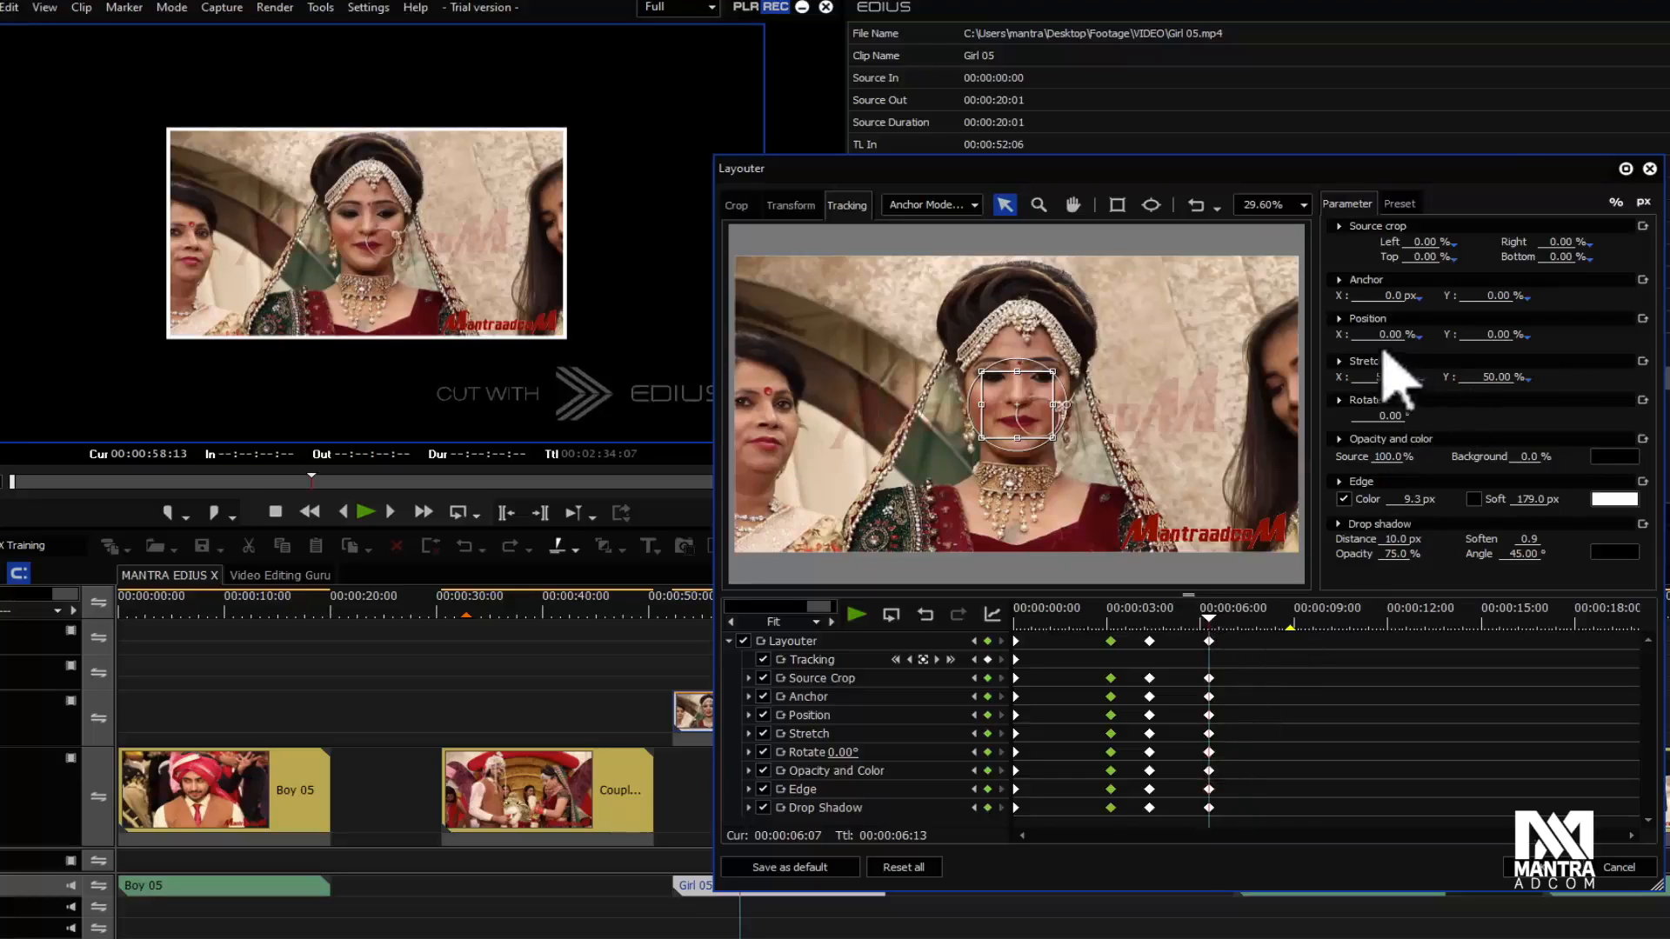
{"action": "left_click", "coordinate": [1367, 337]}
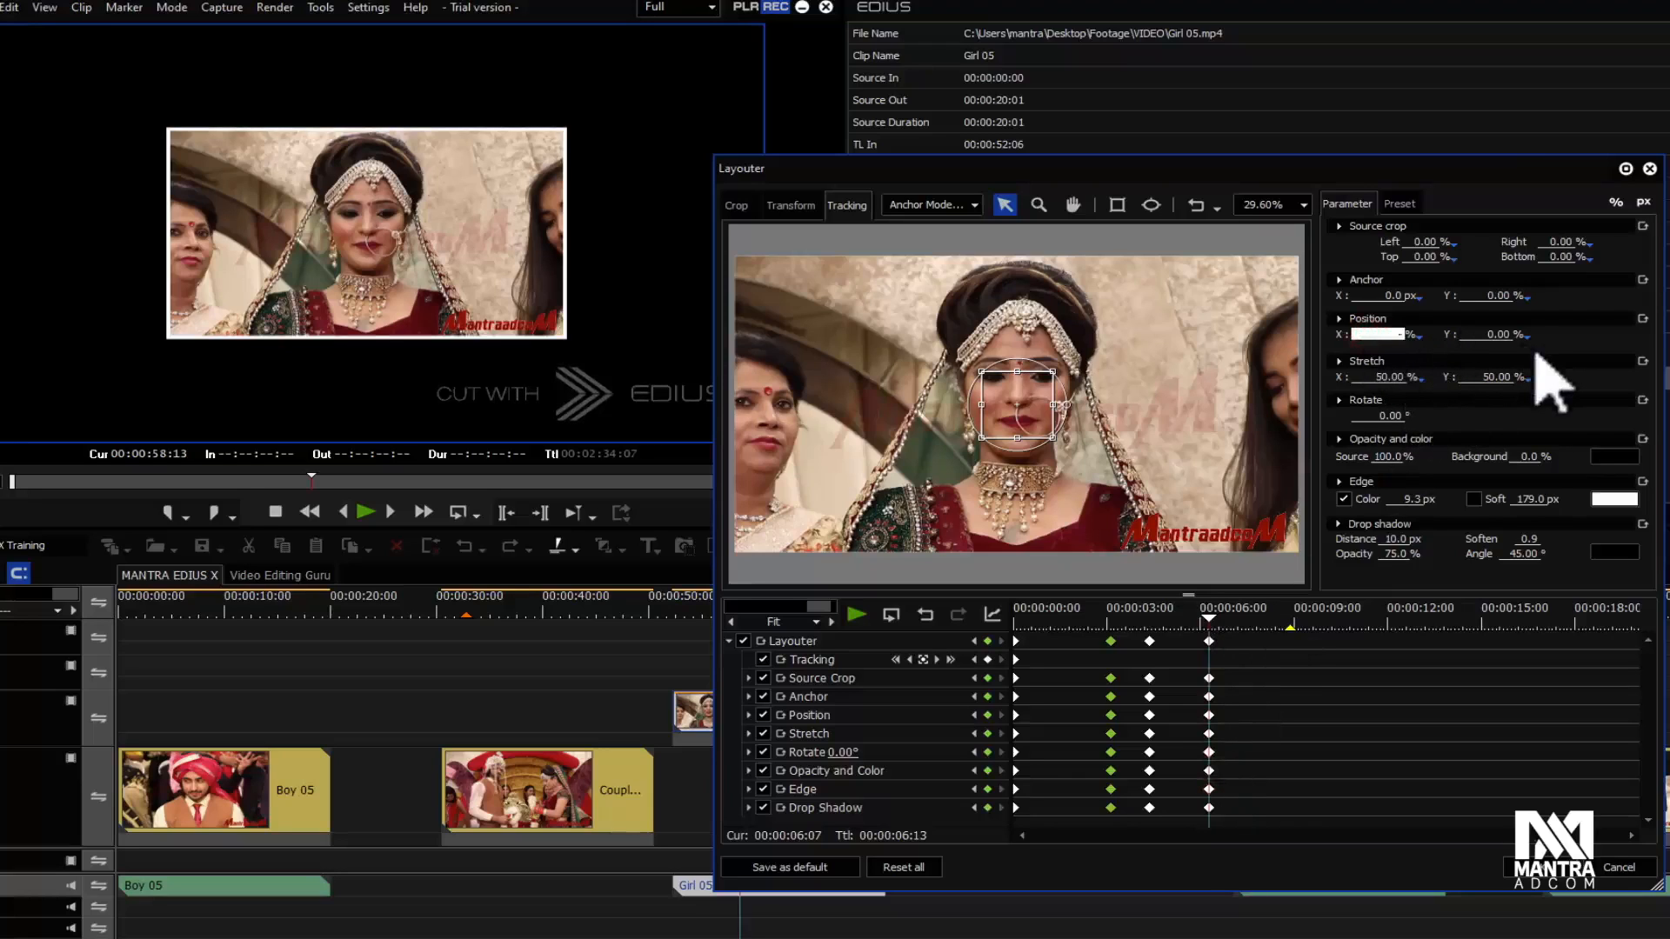
{"action": "type", "text": "-25"}
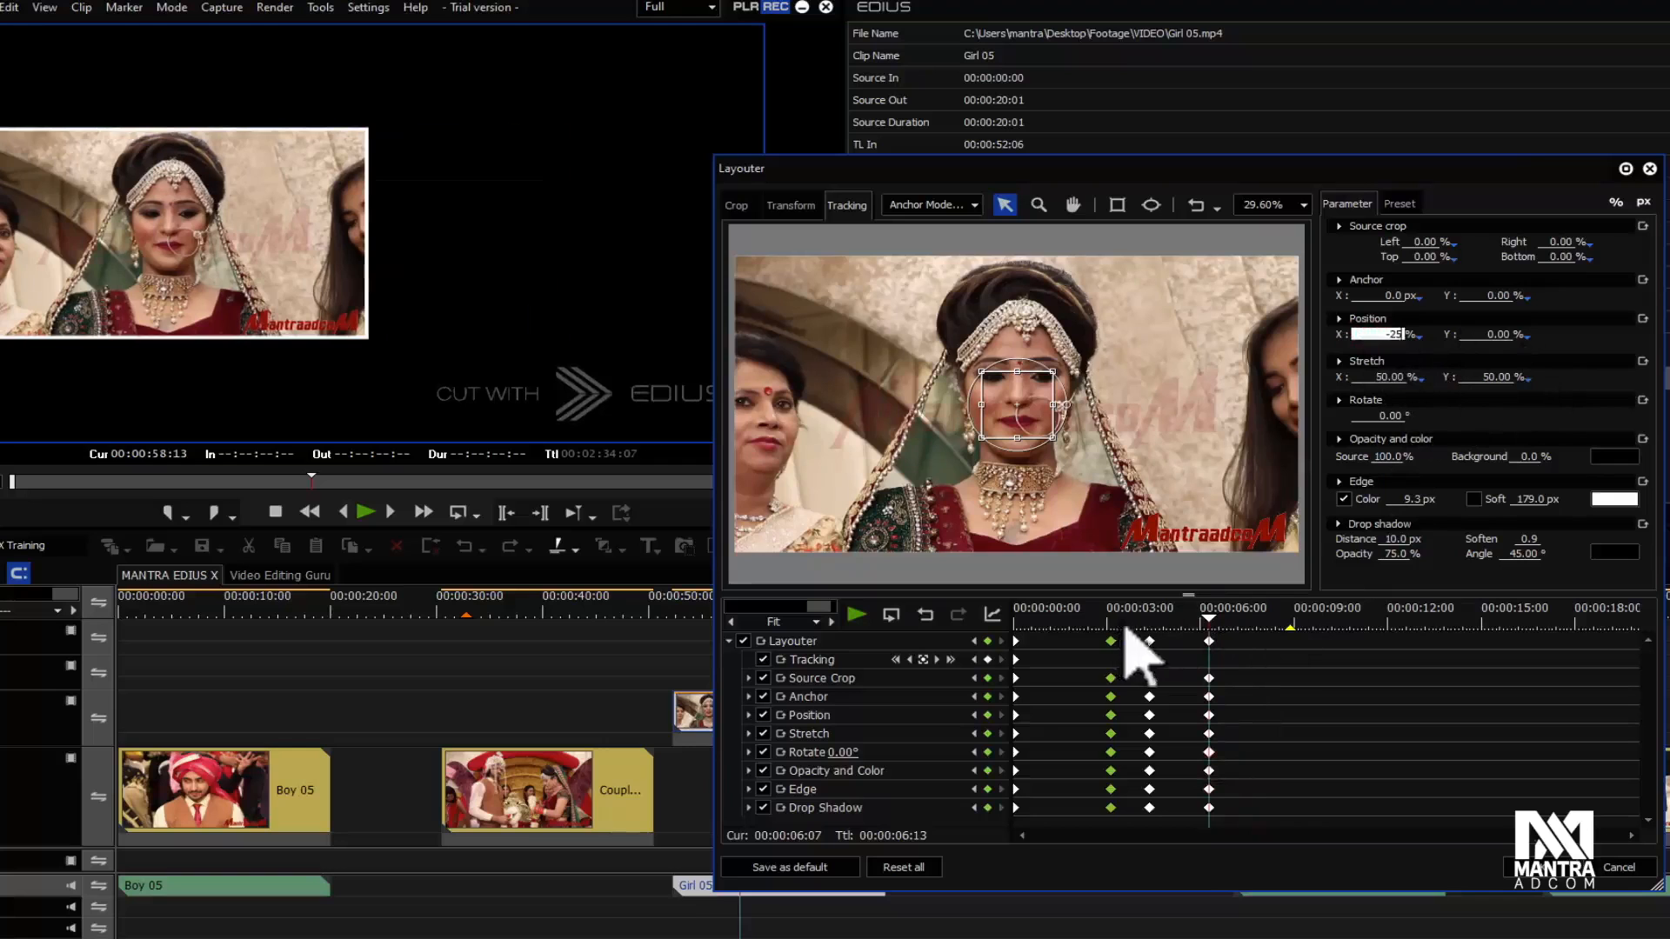
Step: Move the last three keyframe sets earlier together so that they start at 00:00:01:24, and play the animation from the first frame
{"action": "left_click_drag", "start_coordinate": [1101, 635], "coordinate": [1256, 824]}
{"action": "left_click_drag", "start_coordinate": [1153, 696], "coordinate": [1116, 685]}
{"action": "left_click_drag", "start_coordinate": [1036, 621], "coordinate": [1071, 625]}
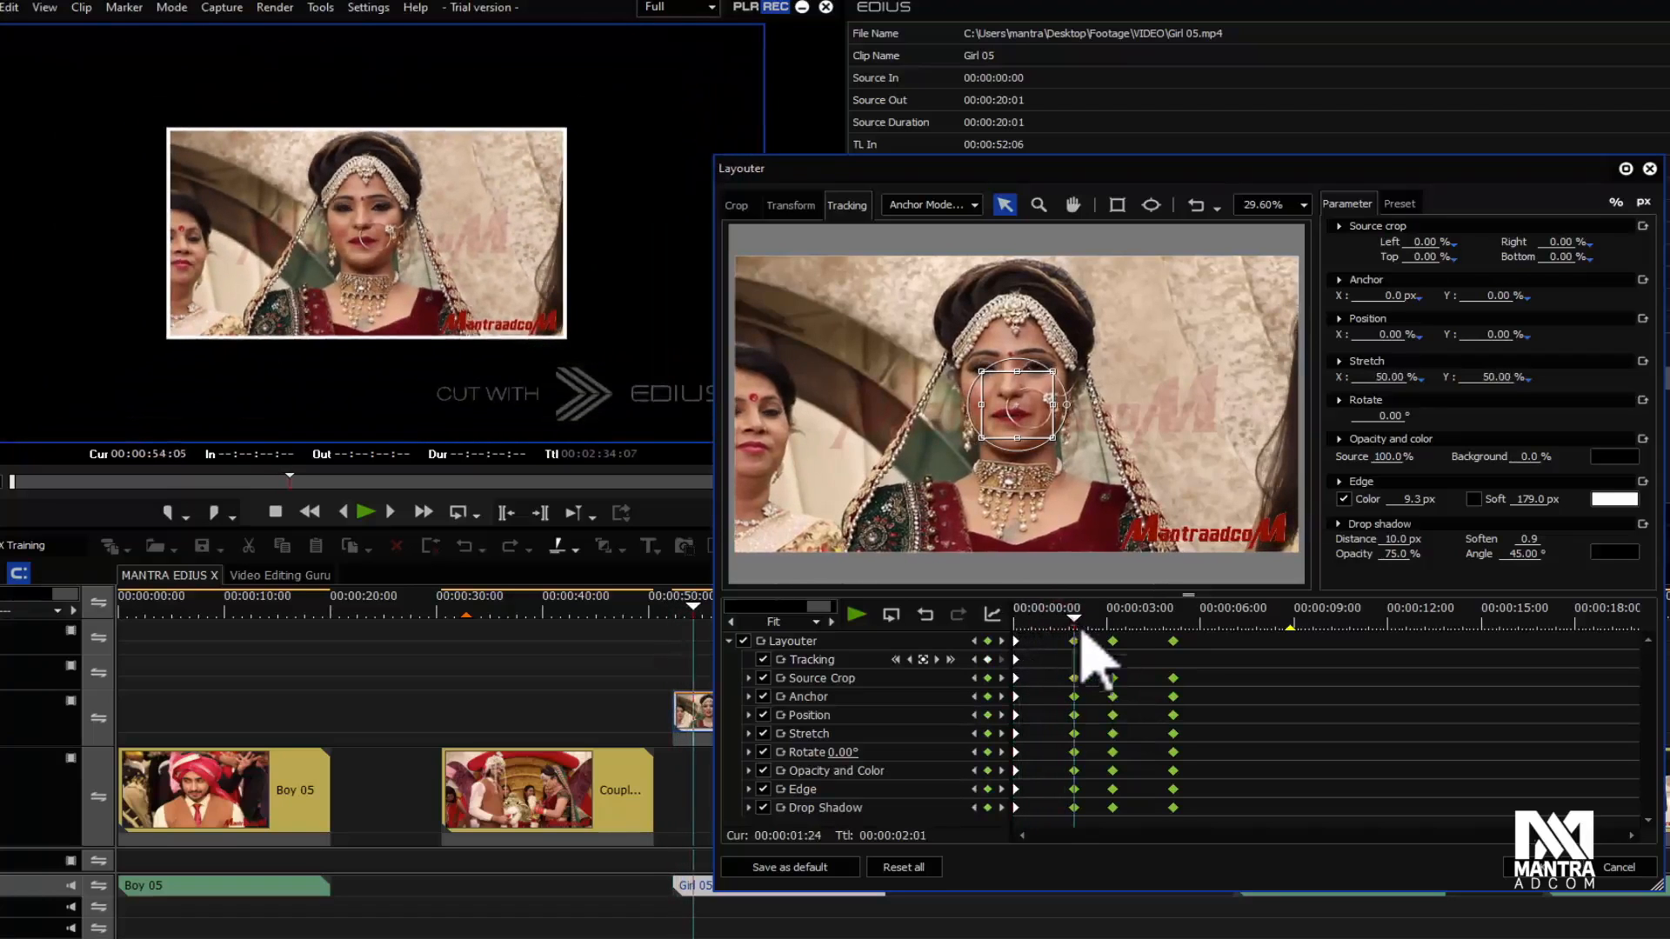
{"action": "left_click_drag", "start_coordinate": [1071, 624], "coordinate": [1000, 612]}
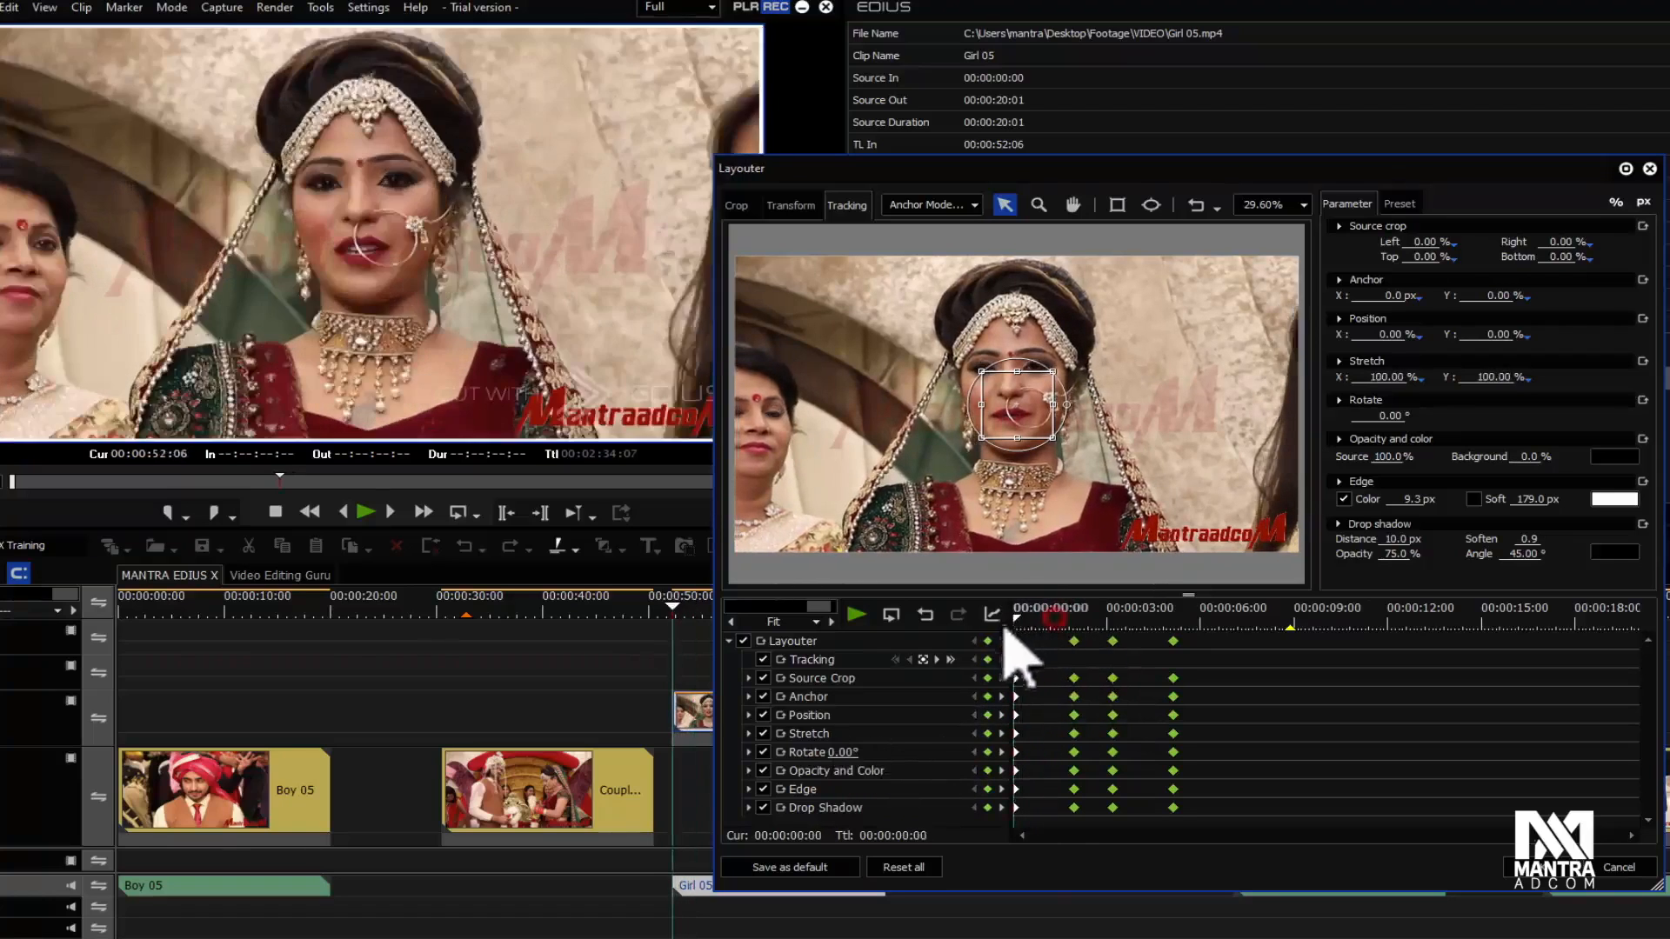
{"action": "key", "text": "space"}
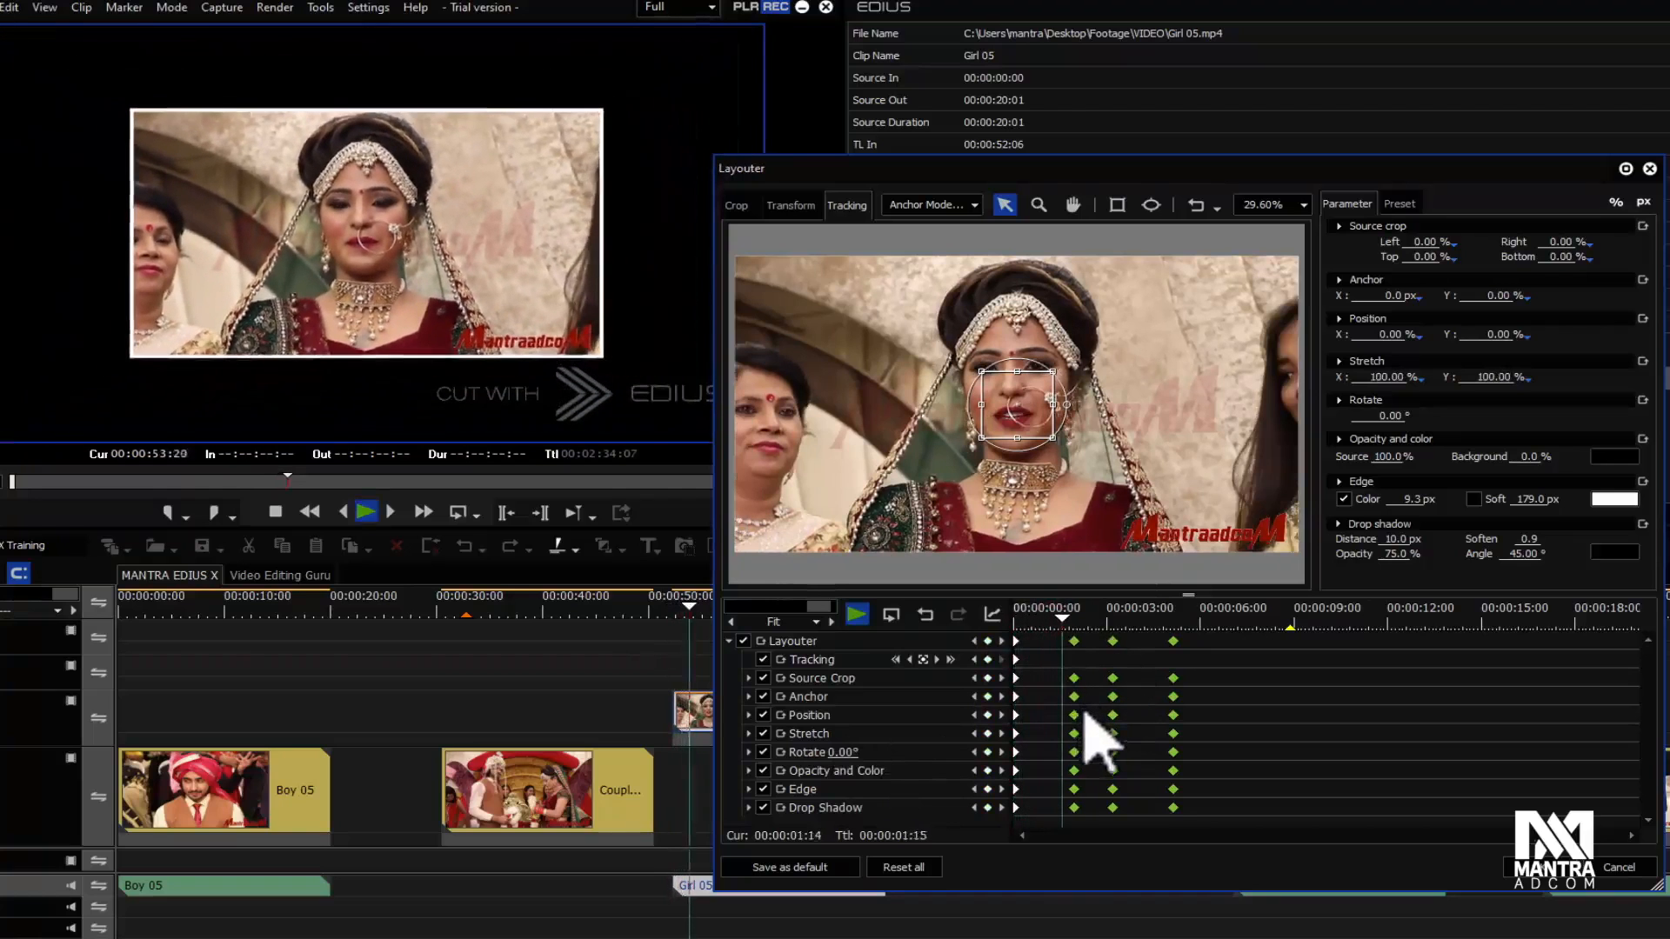
Step: Check the animation around the second and third keyframe sets, playing on from 00:00:03:05 to examine the sideways movement
{"action": "left_click", "coordinate": [1083, 620]}
{"action": "mouse_move", "coordinate": [1086, 620]}
{"action": "left_mouse_down"}
{"action": "mouse_move", "coordinate": [1110, 615]}
{"action": "mouse_move", "coordinate": [1075, 635]}
{"action": "left_mouse_up"}
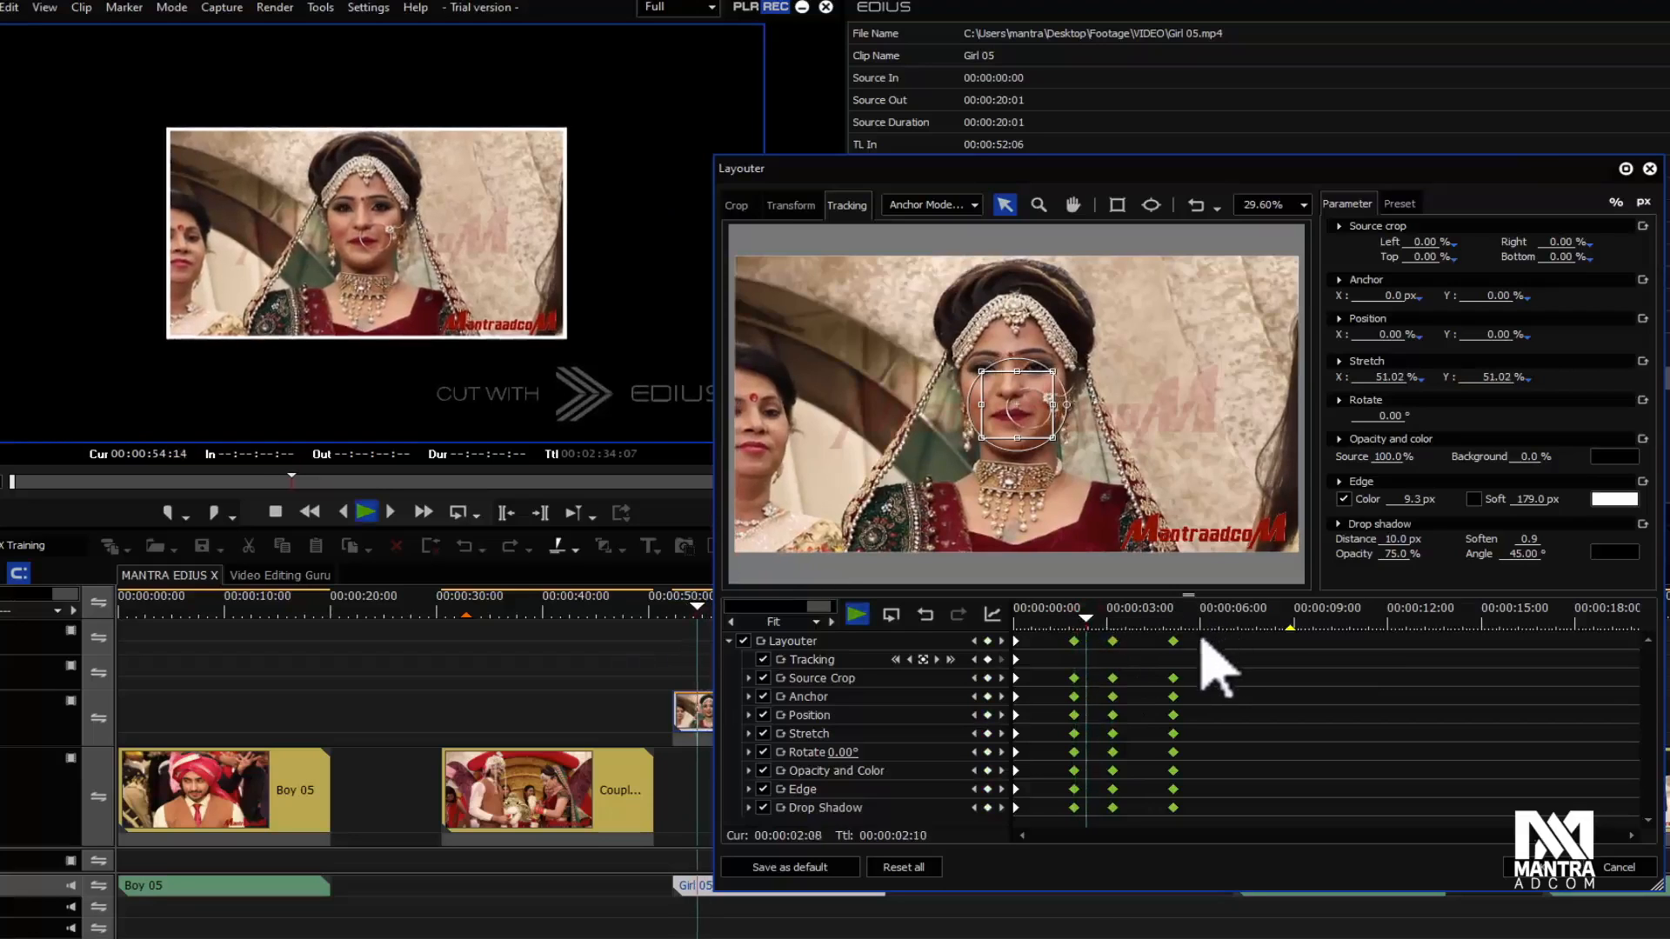
{"action": "left_click", "coordinate": [1113, 620]}
{"action": "left_click", "coordinate": [1110, 619]}
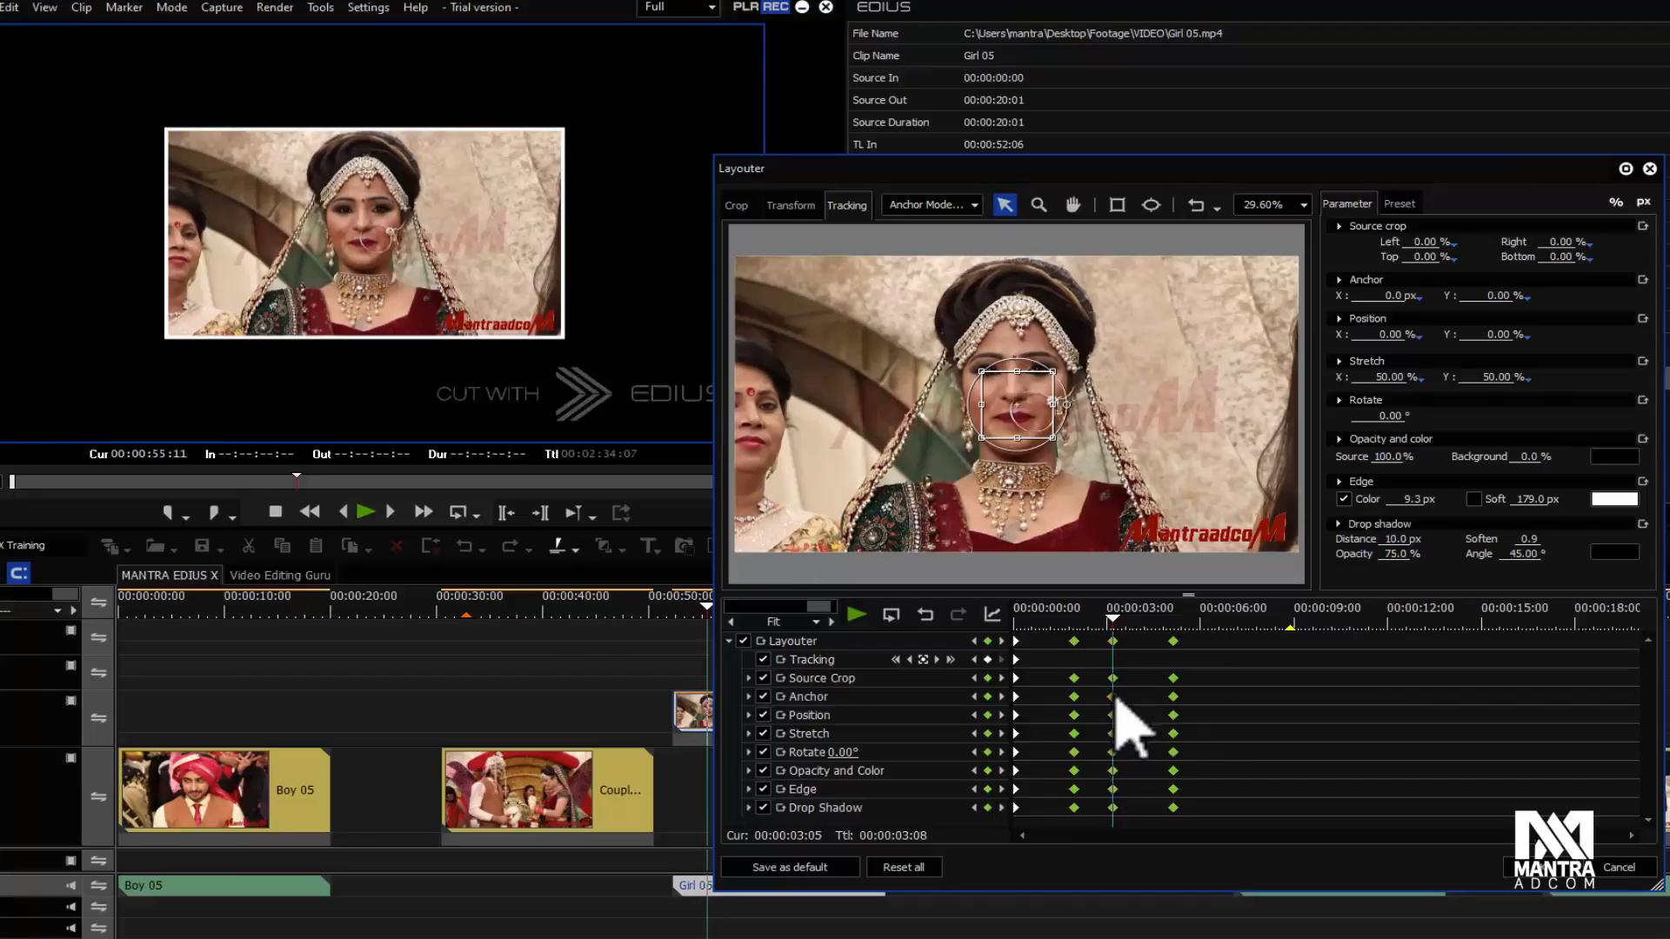
{"action": "key", "text": "space"}
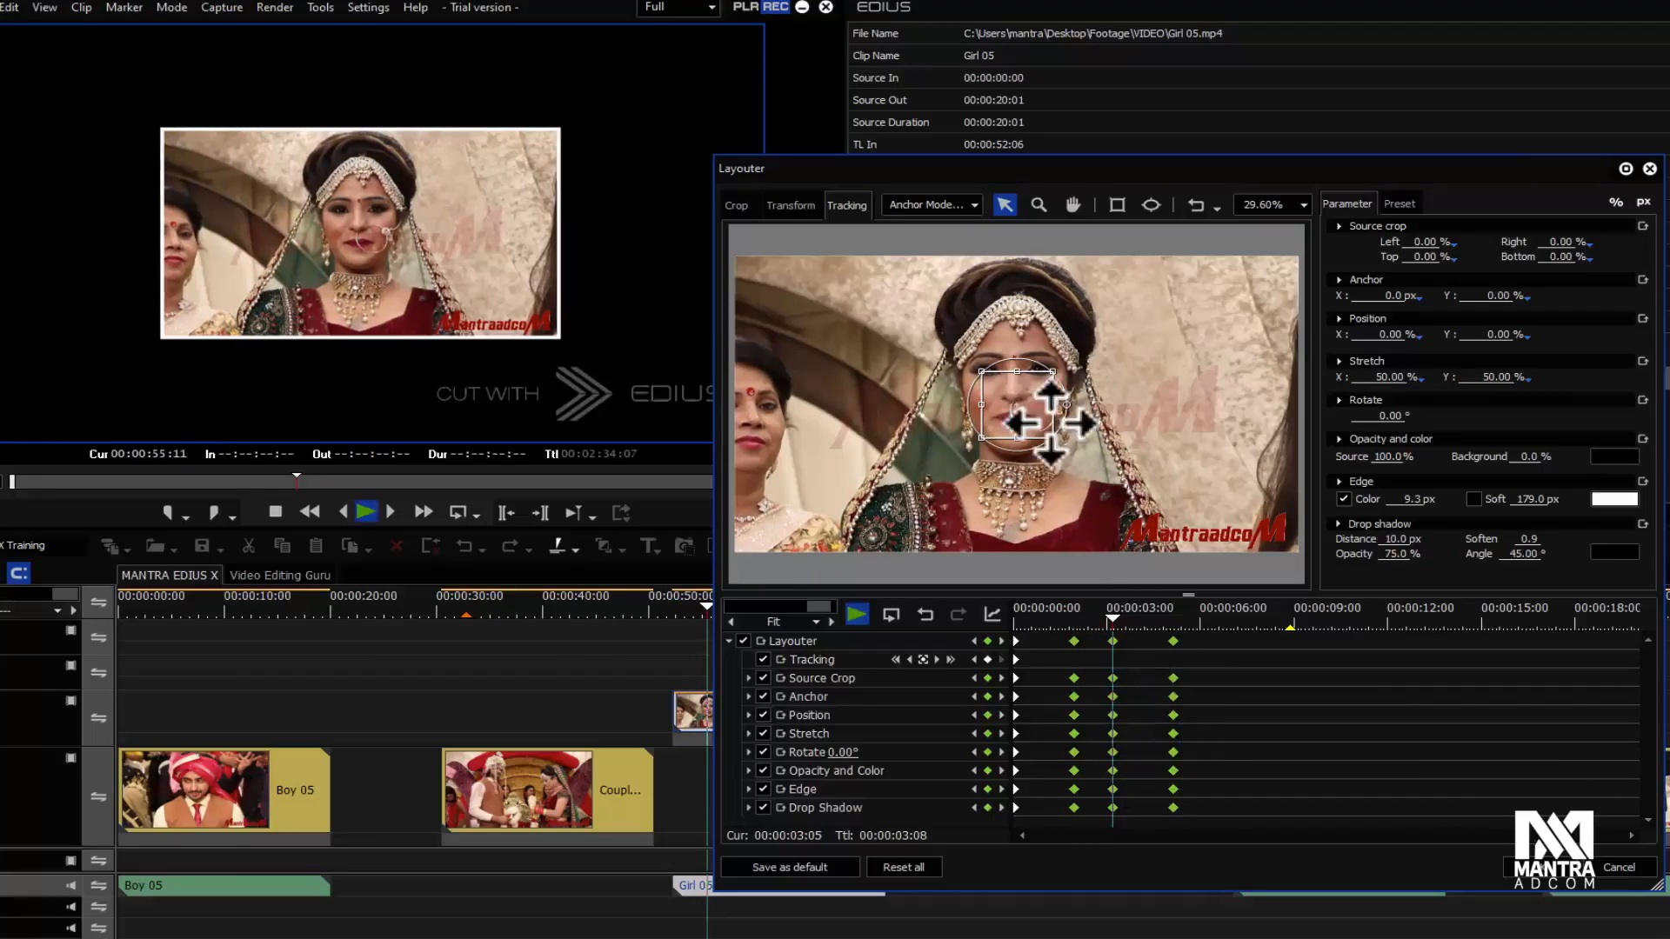
{"action": "key", "text": "space"}
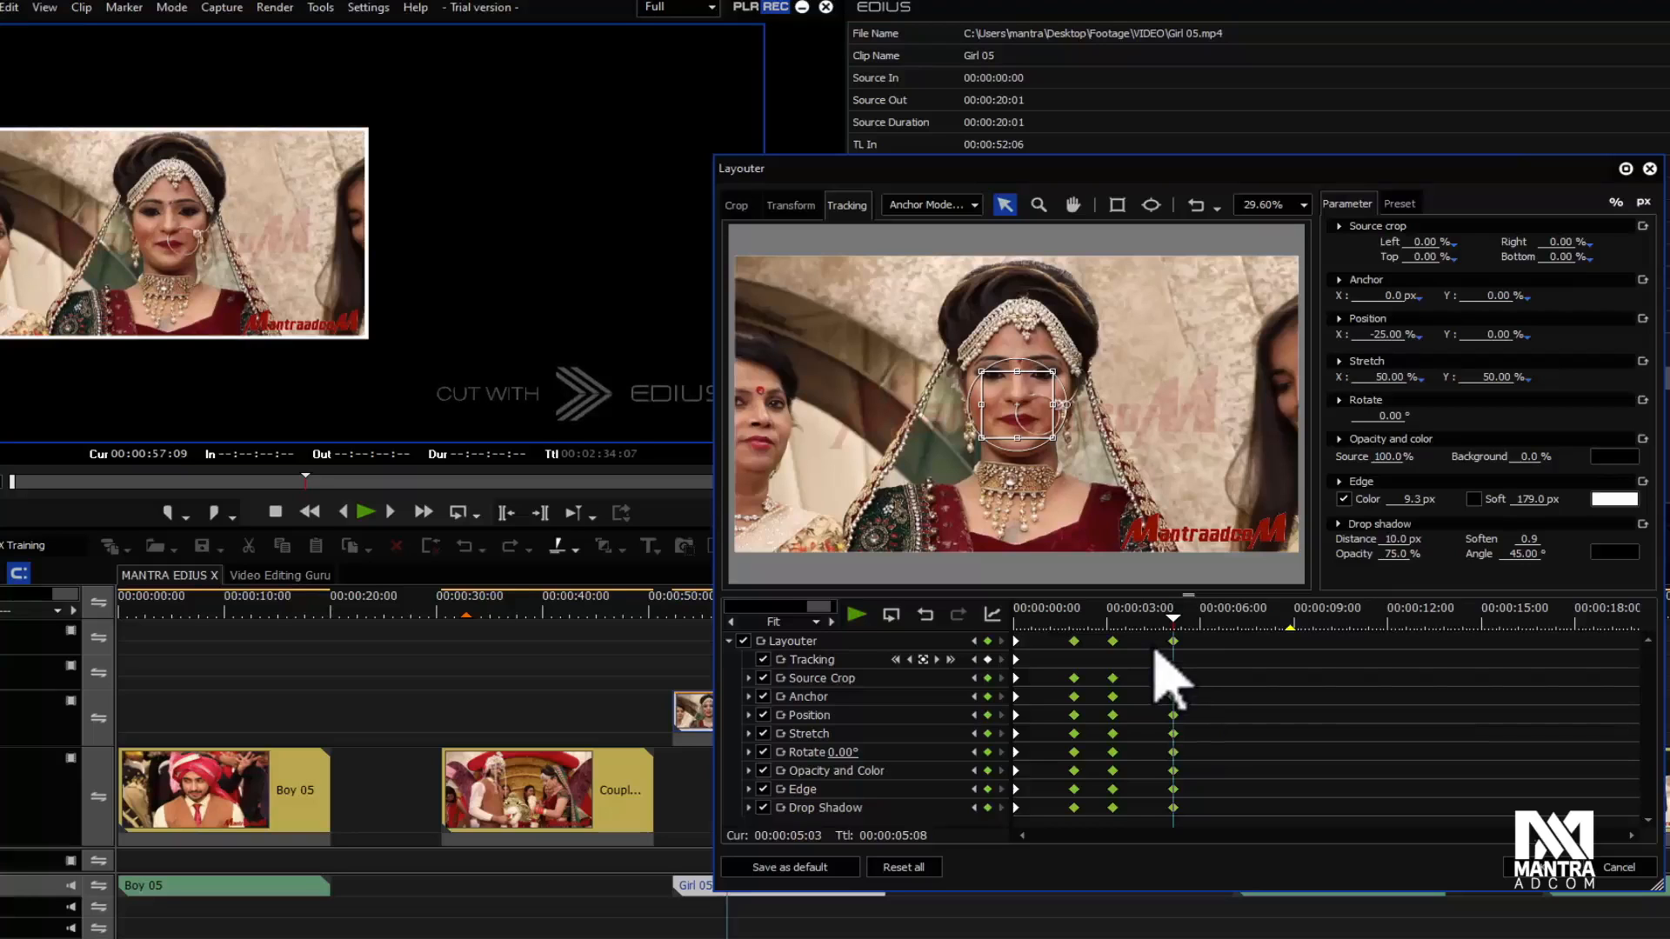
Step: Set the rotation at the 00:00:05:03 keyframes to -30° and play the animation from the second keyframe set
{"action": "left_click", "coordinate": [1374, 416]}
{"action": "type", "text": "30"}
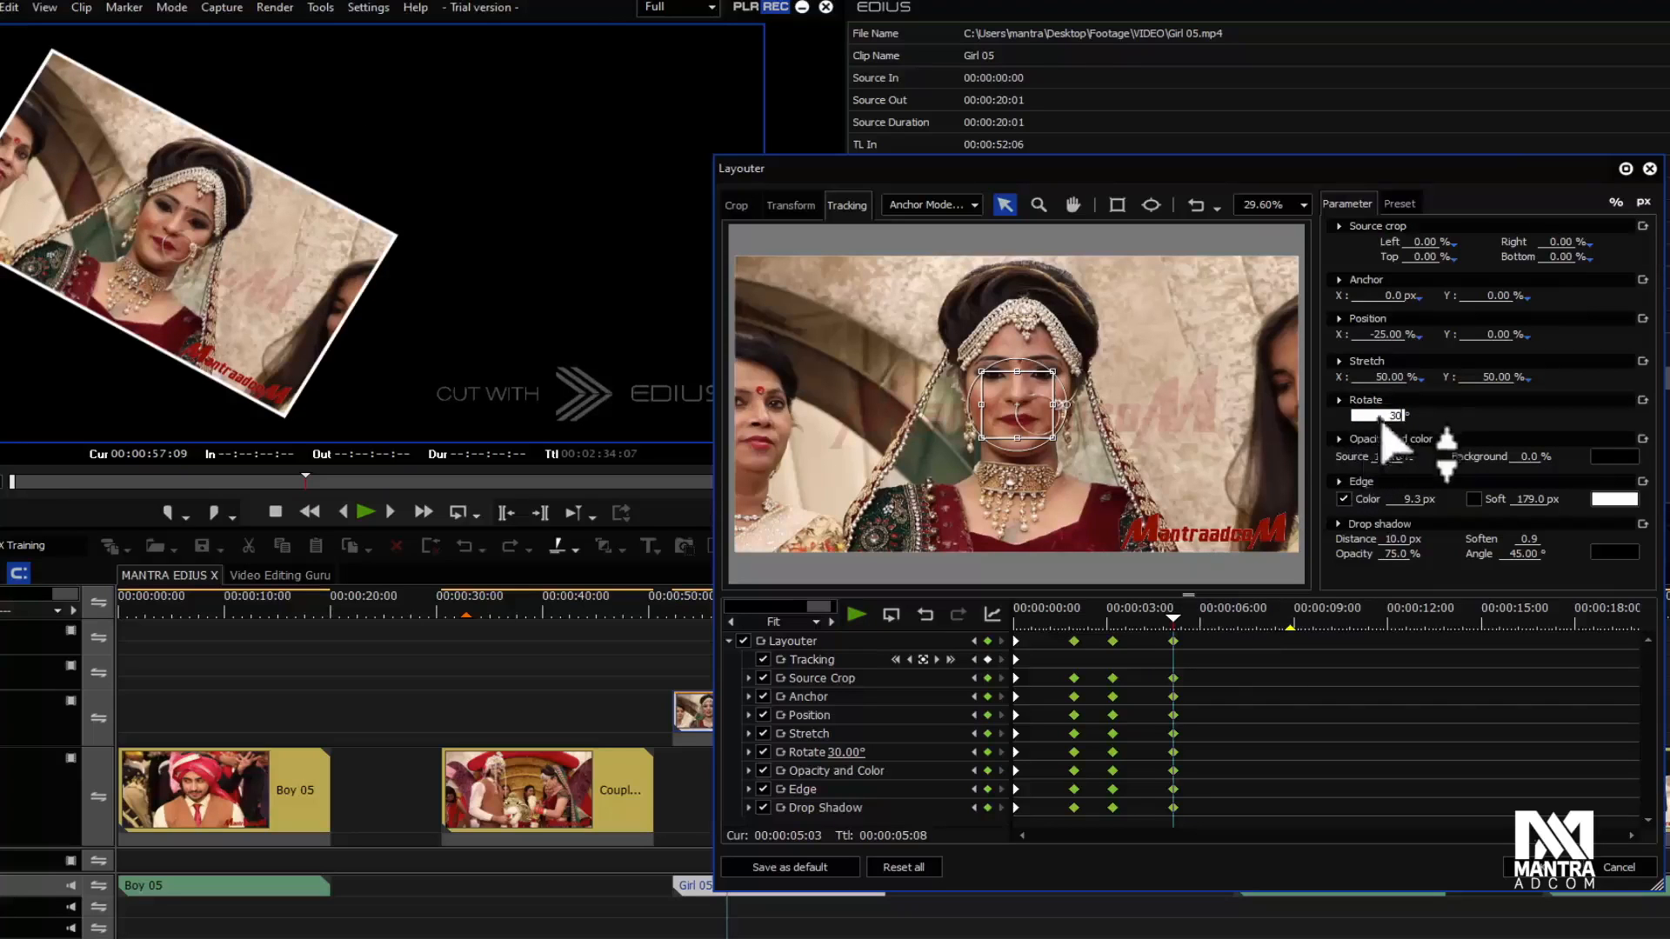
{"action": "type", "text": "-30.00"}
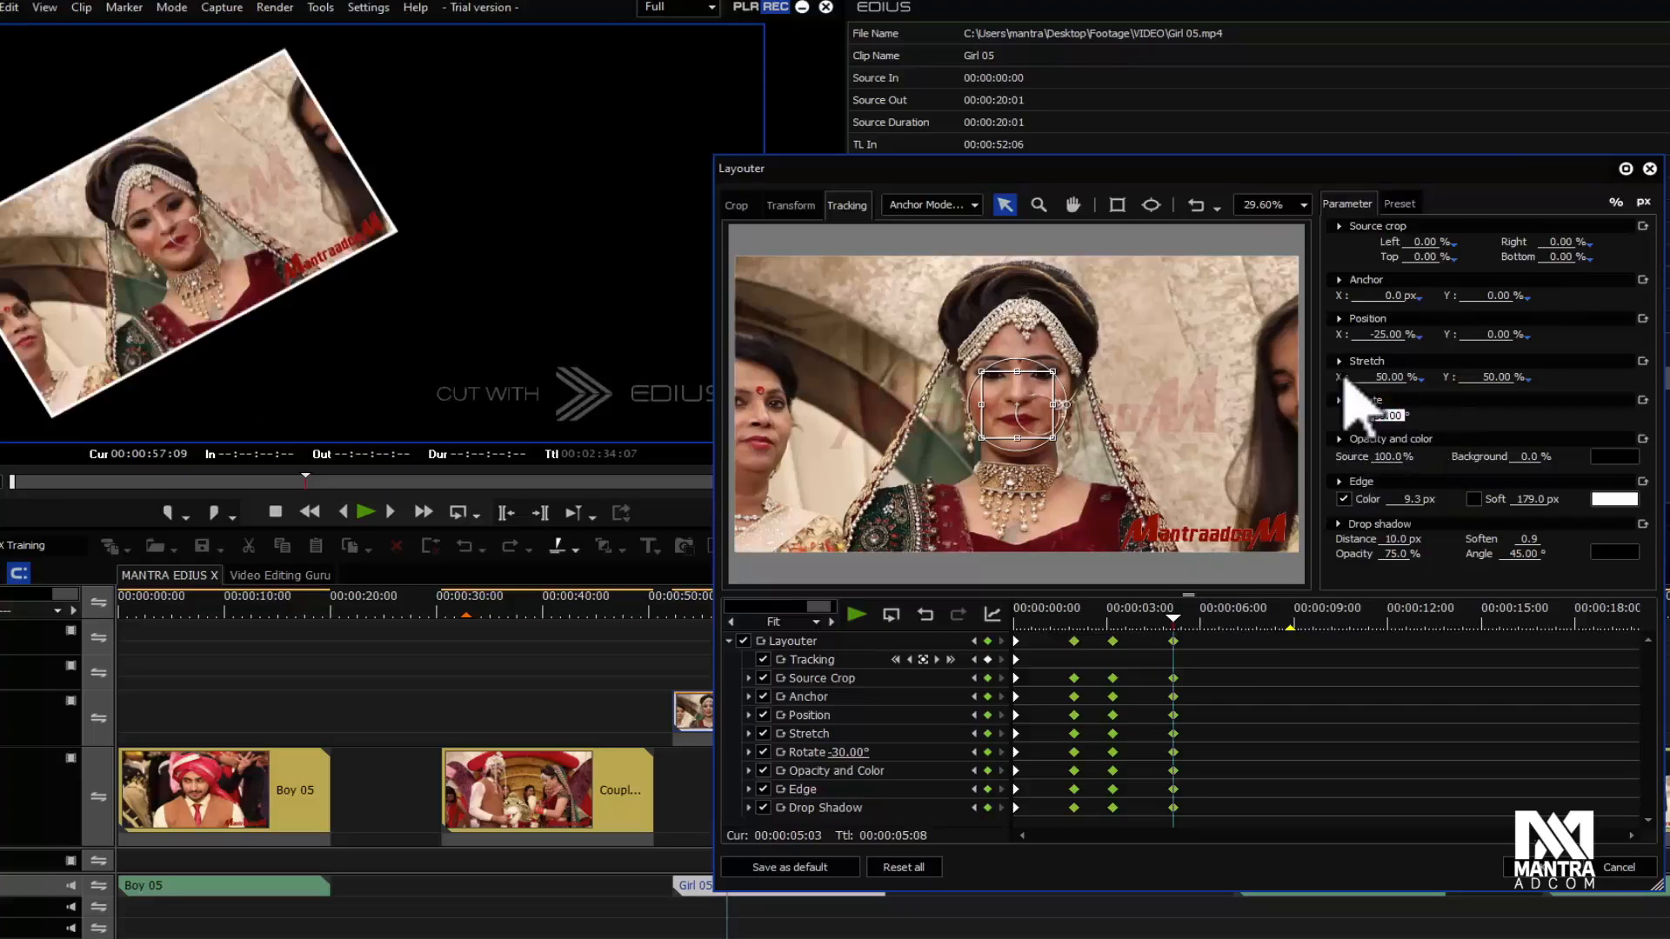
{"action": "left_click_drag", "start_coordinate": [1117, 624], "coordinate": [1076, 634]}
{"action": "key", "text": "space"}
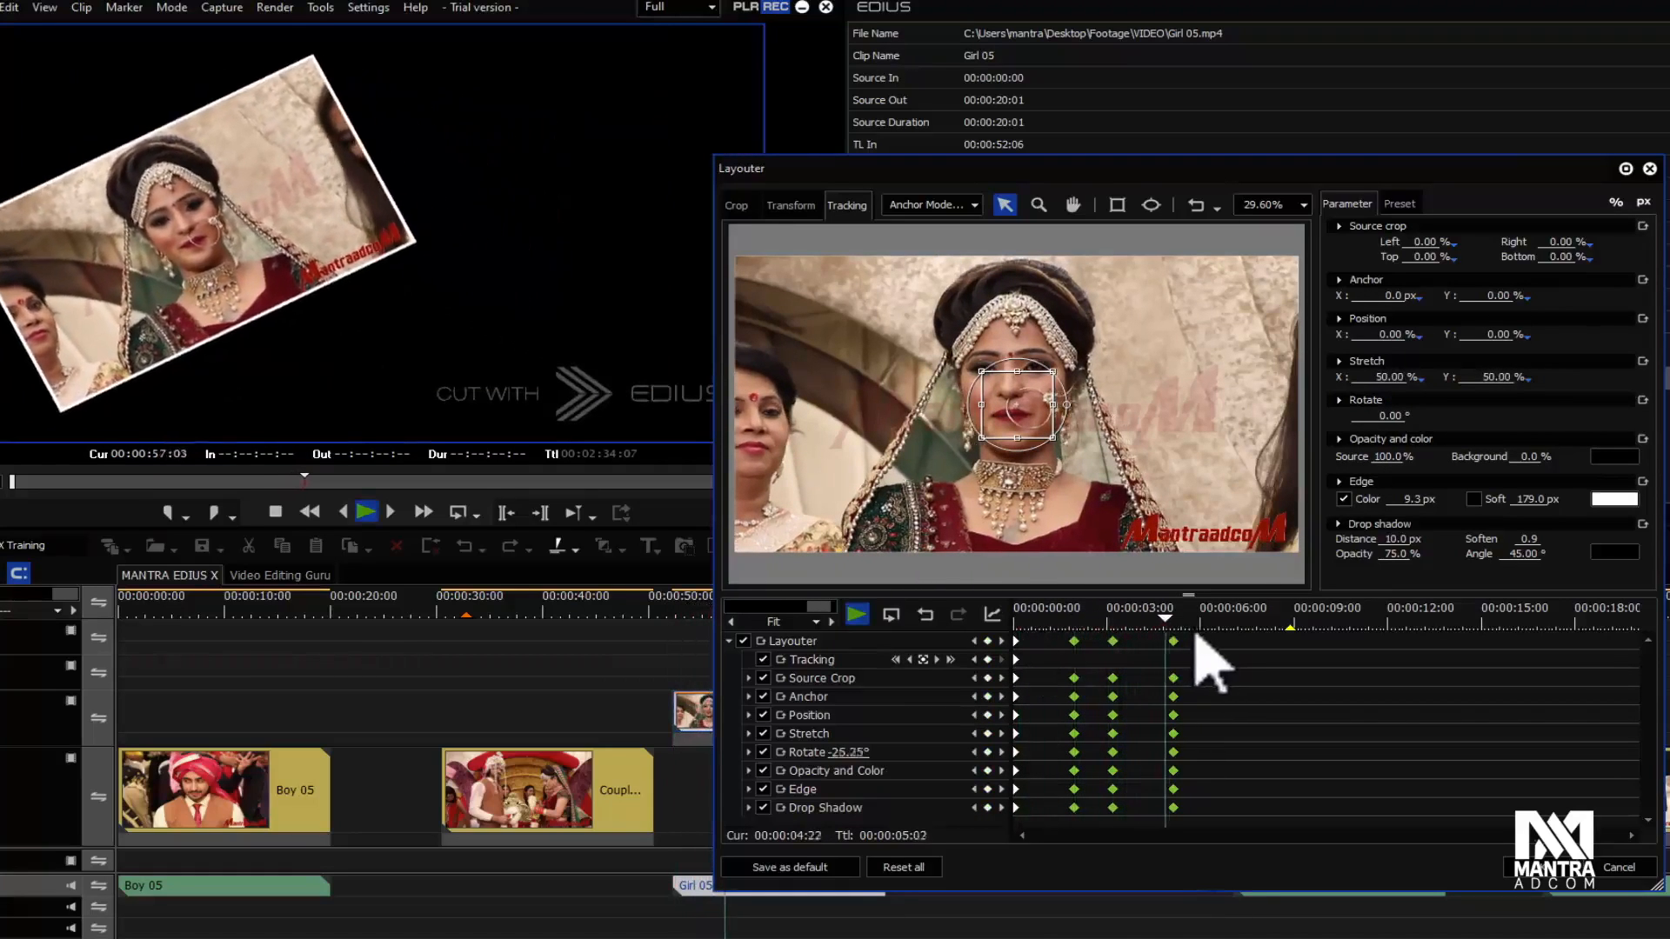
Step: Add a full keyframe set at 00:00:07:05, fit the stretch there to 100%, and reset its rotation and position to default
{"action": "left_click", "coordinate": [1176, 619]}
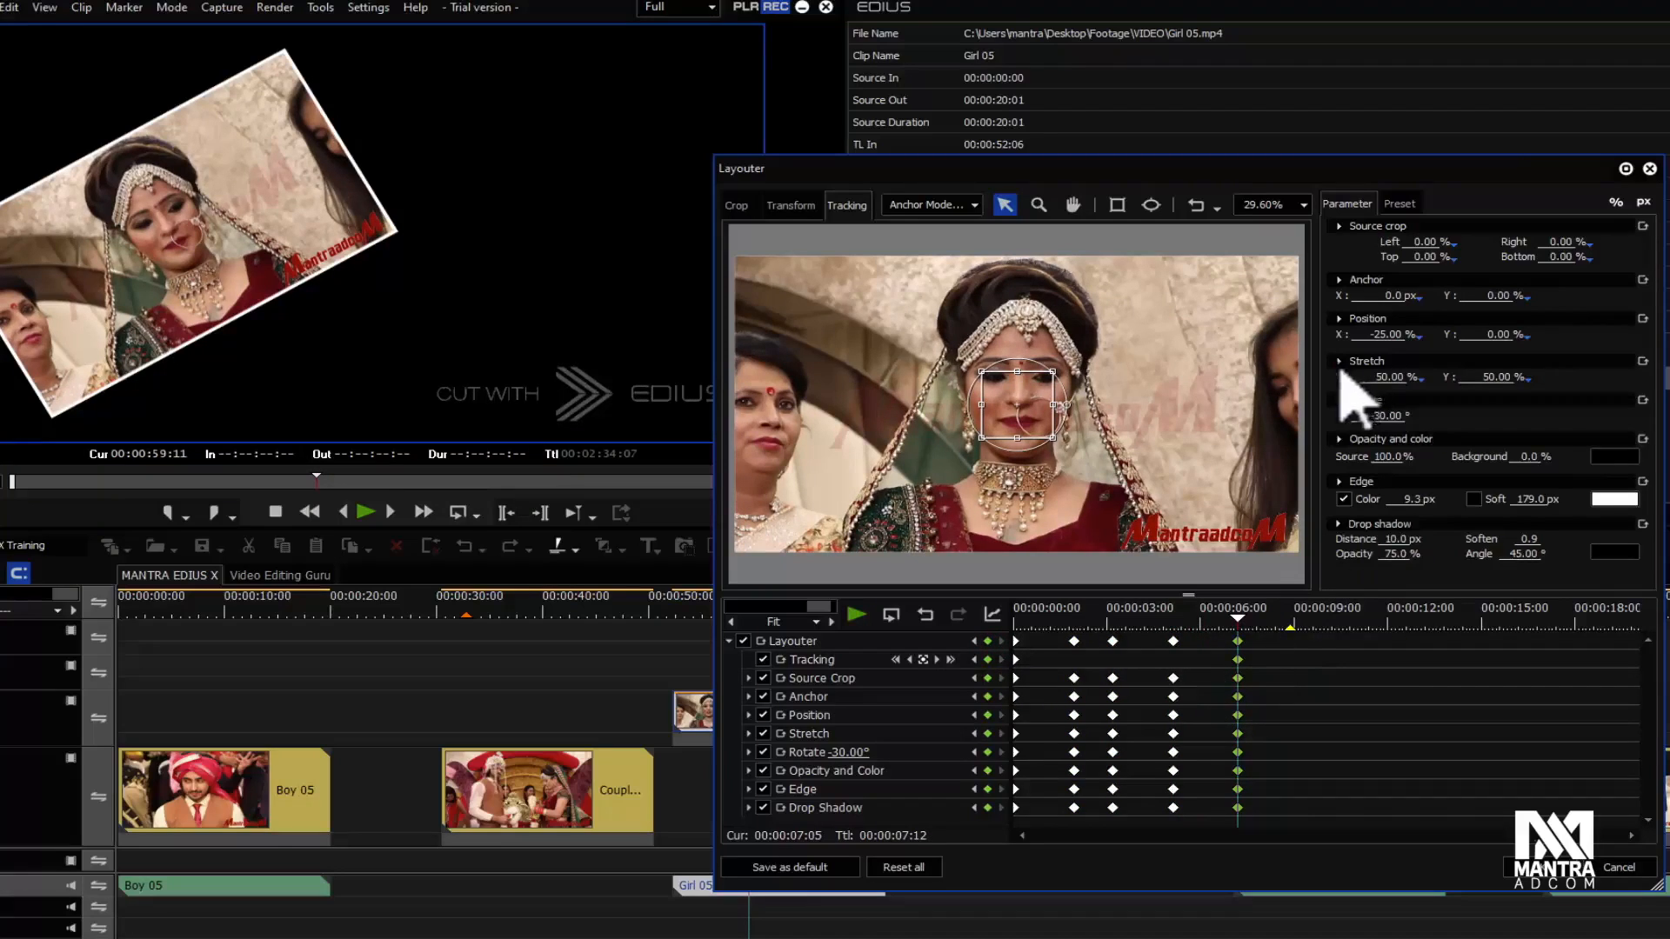
{"action": "left_click", "coordinate": [1337, 362]}
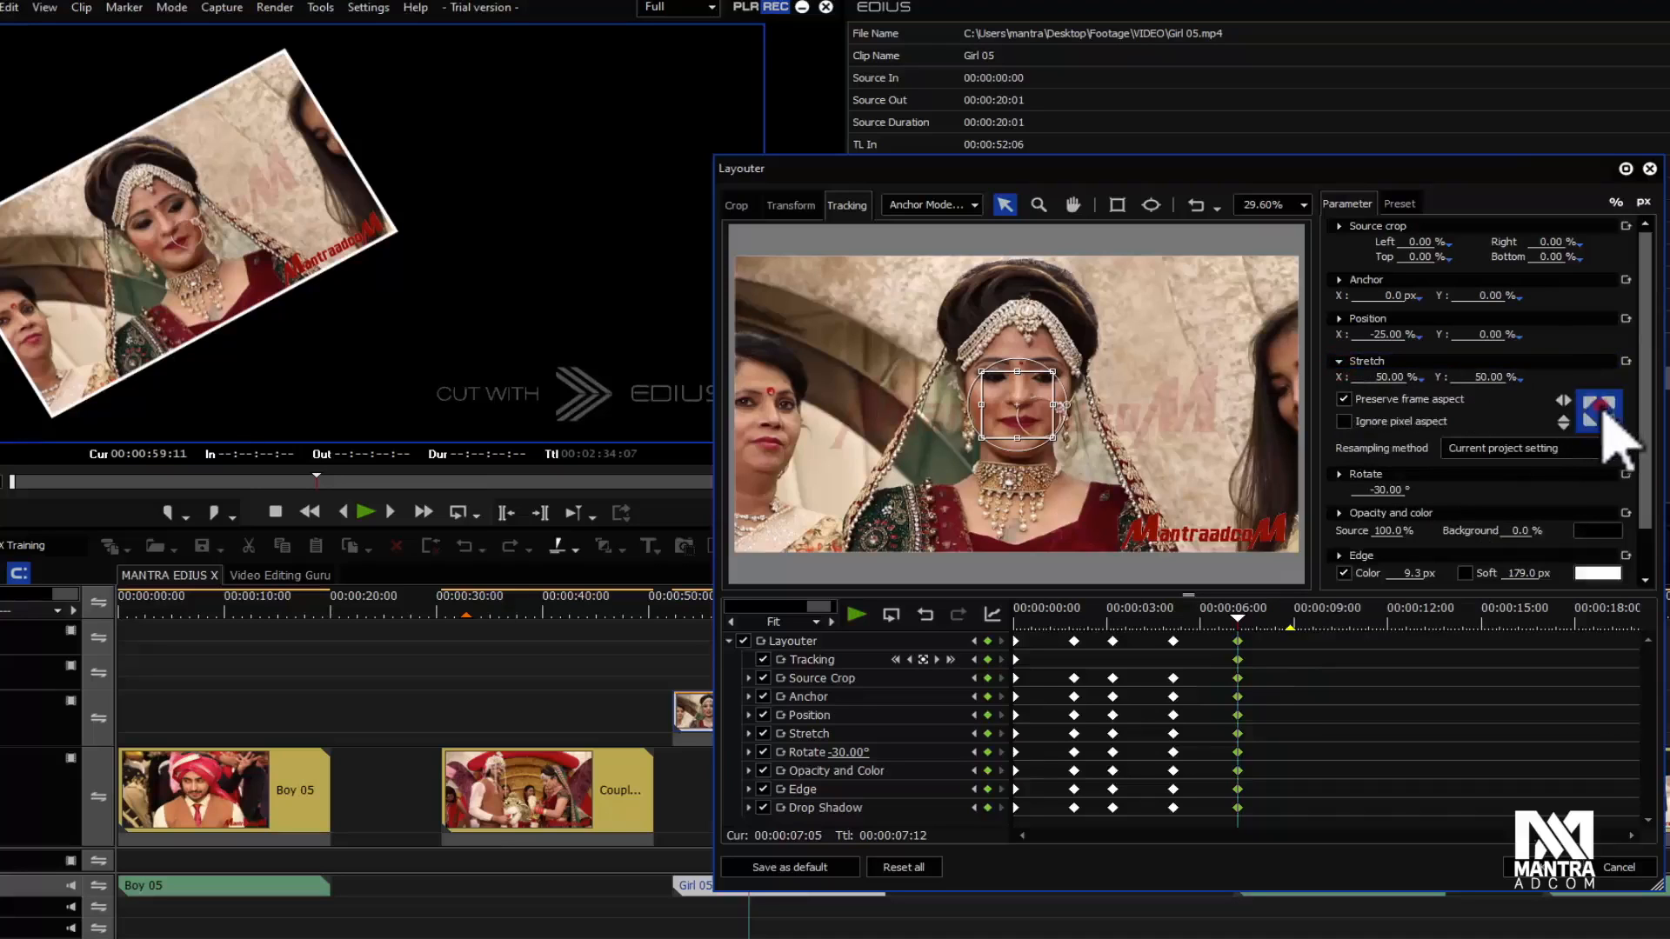
{"action": "left_click", "coordinate": [1604, 414]}
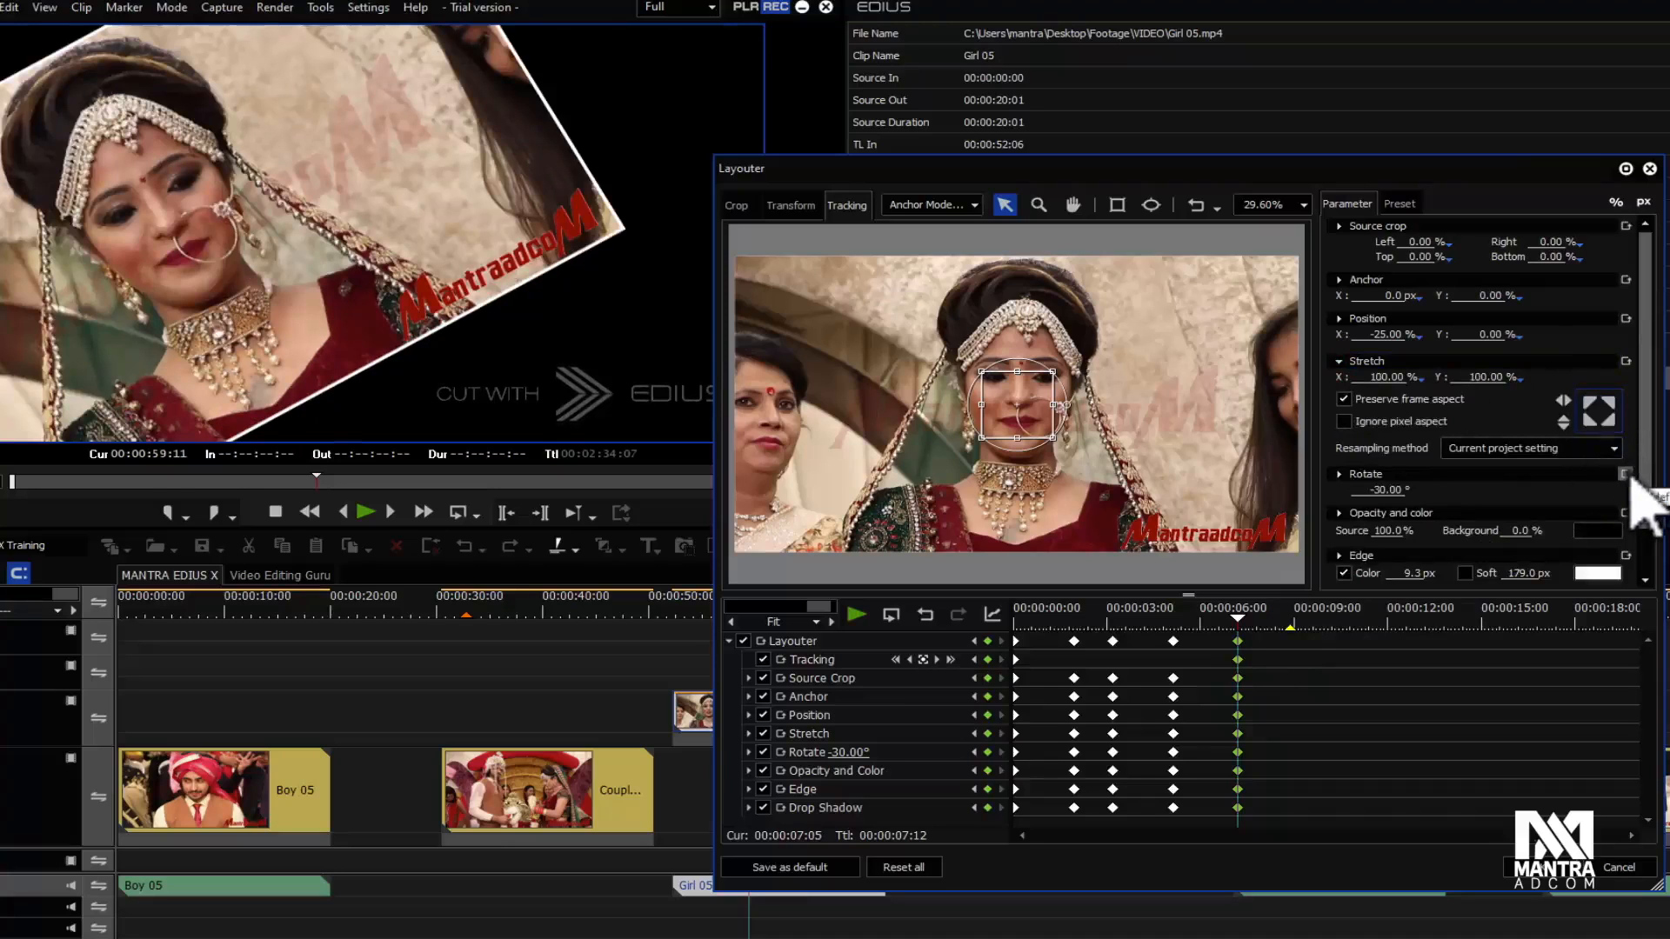
{"action": "left_click", "coordinate": [1625, 473]}
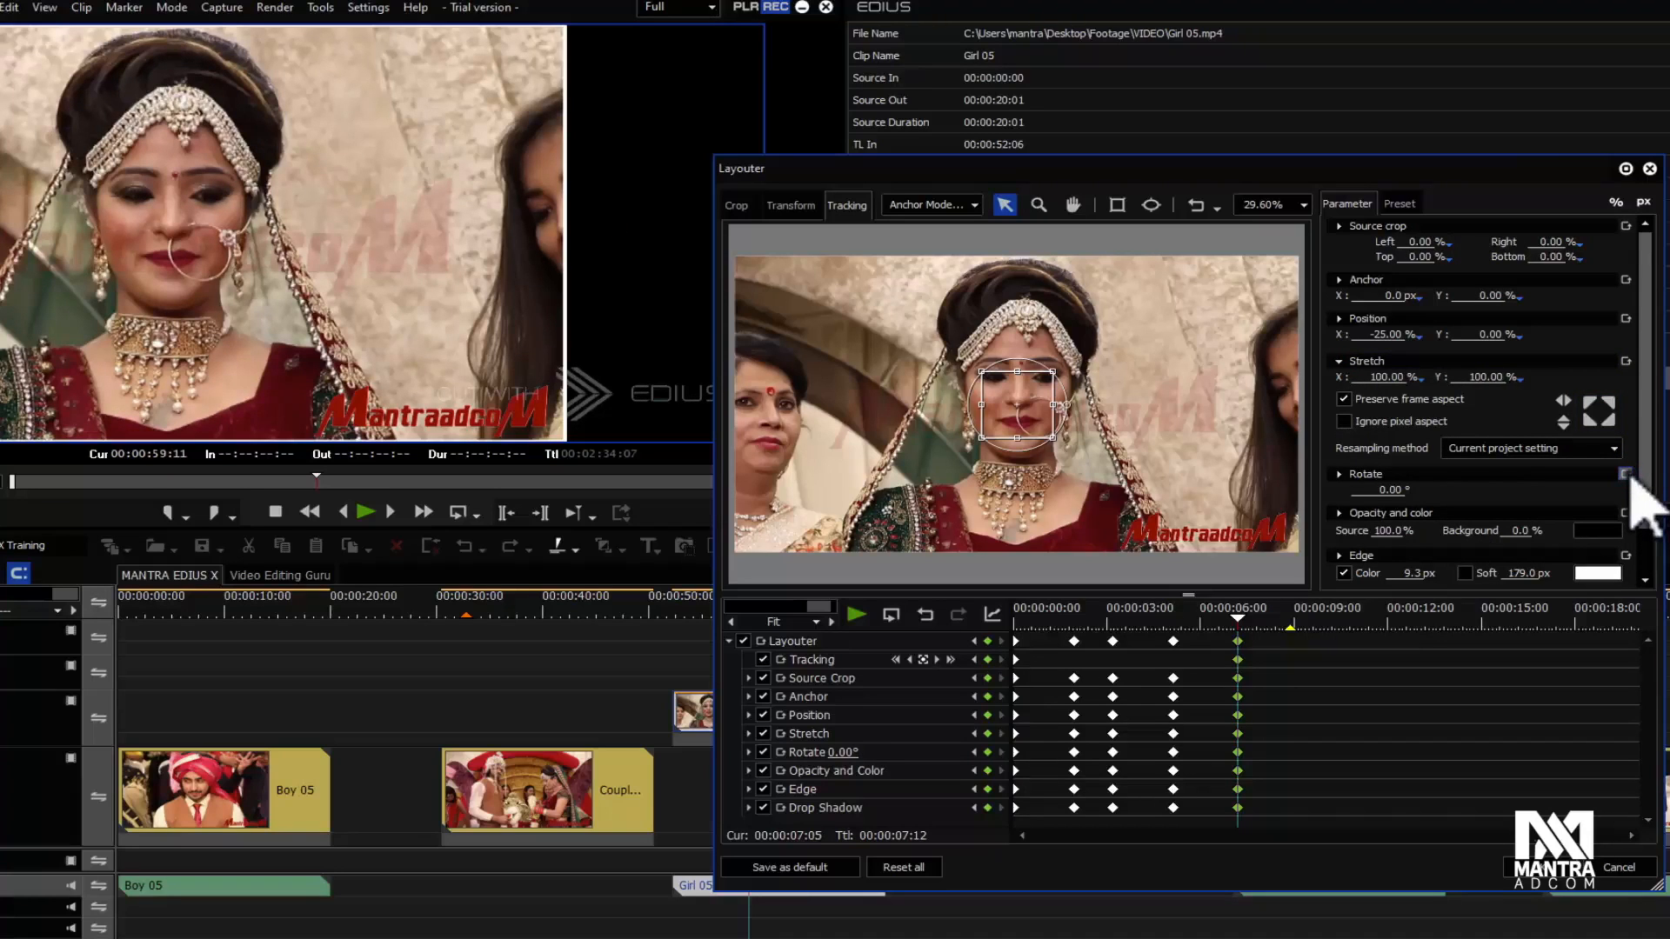
{"action": "left_click", "coordinate": [1625, 319]}
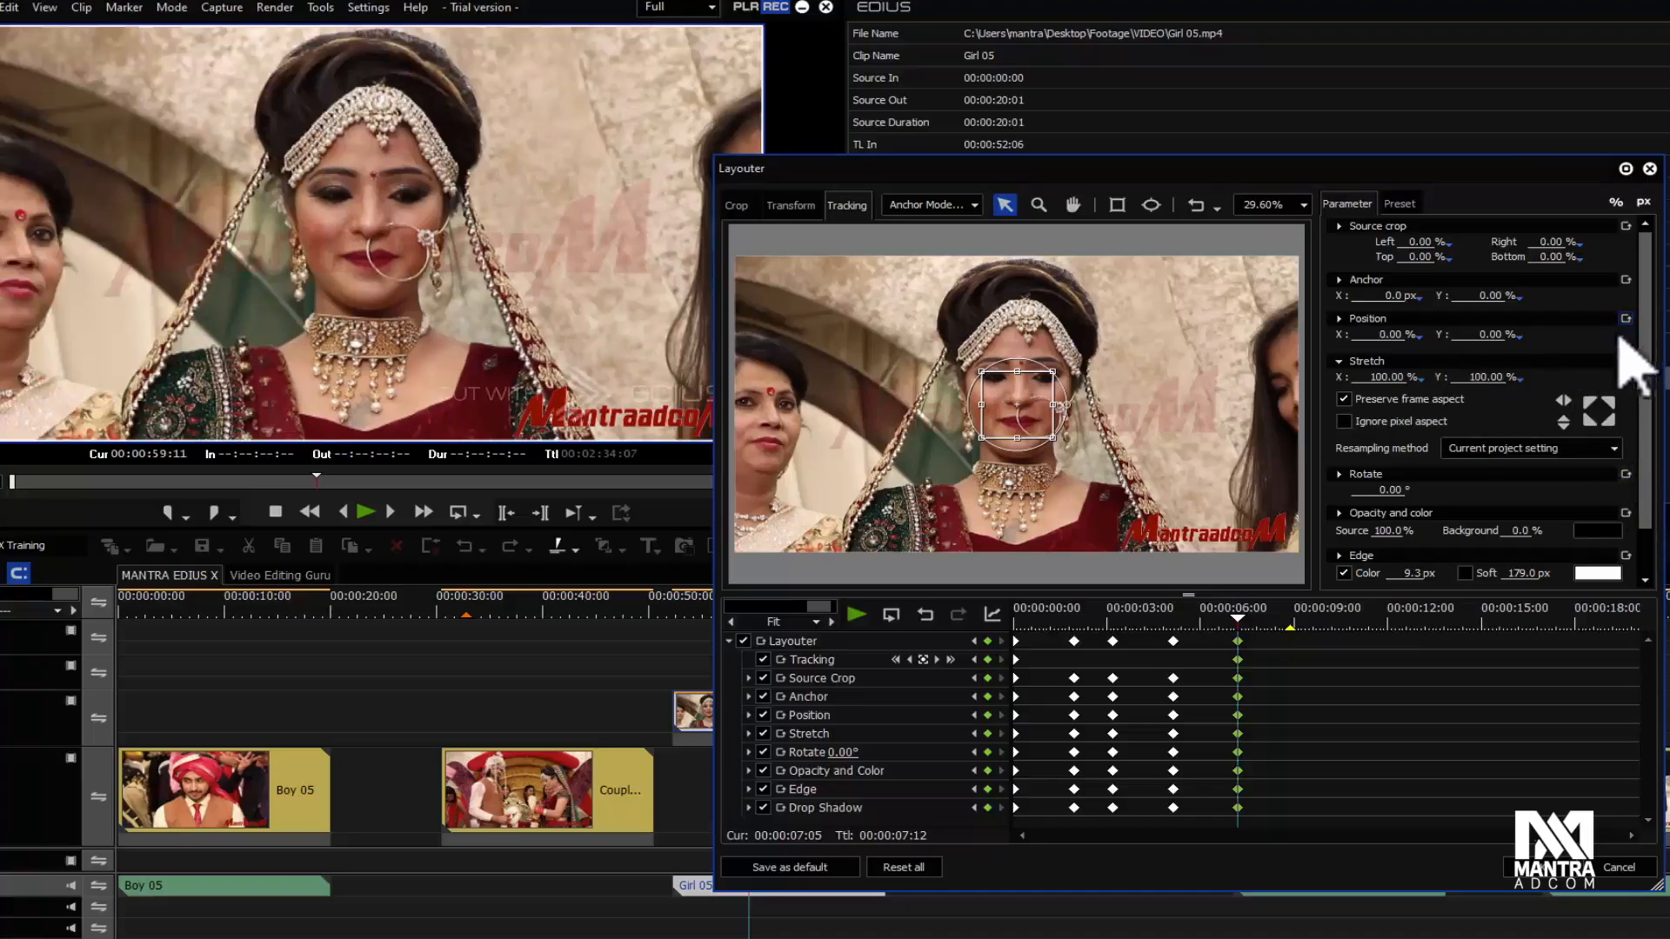
Step: Play the return to full frame and scrub between the keyframes at 00:00:05:03 and 00:00:07:05 to compare them
{"action": "key", "text": "space"}
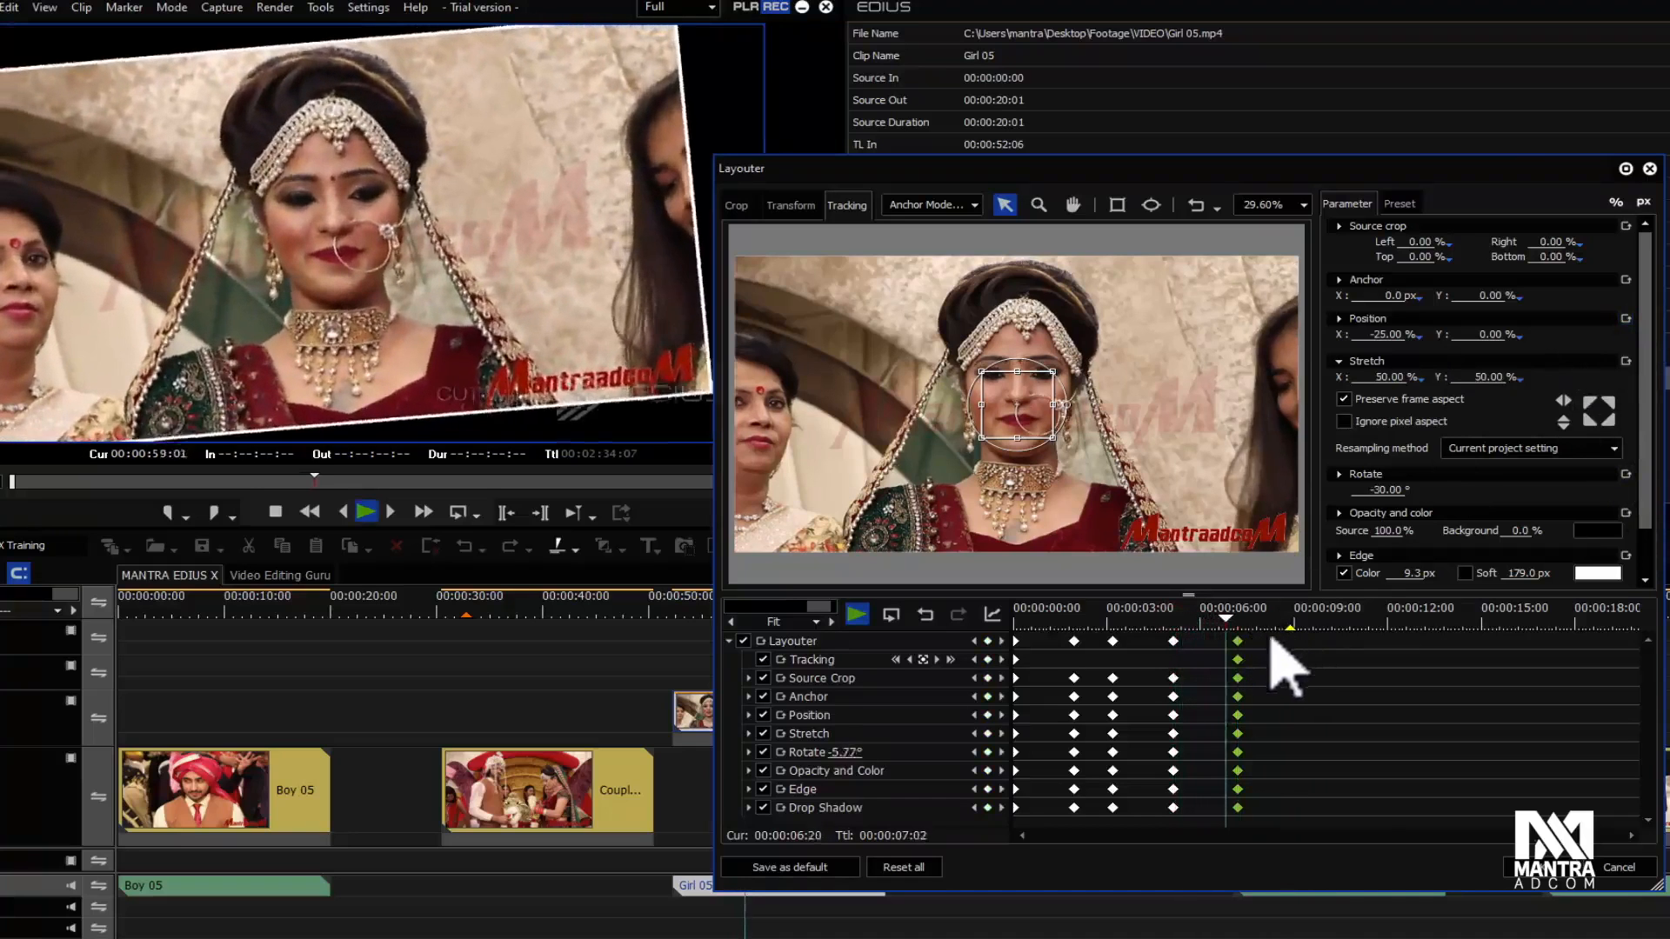
{"action": "mouse_move", "coordinate": [1241, 616]}
{"action": "left_mouse_down"}
{"action": "mouse_move", "coordinate": [1180, 634]}
{"action": "mouse_move", "coordinate": [1239, 638]}
{"action": "left_mouse_up"}
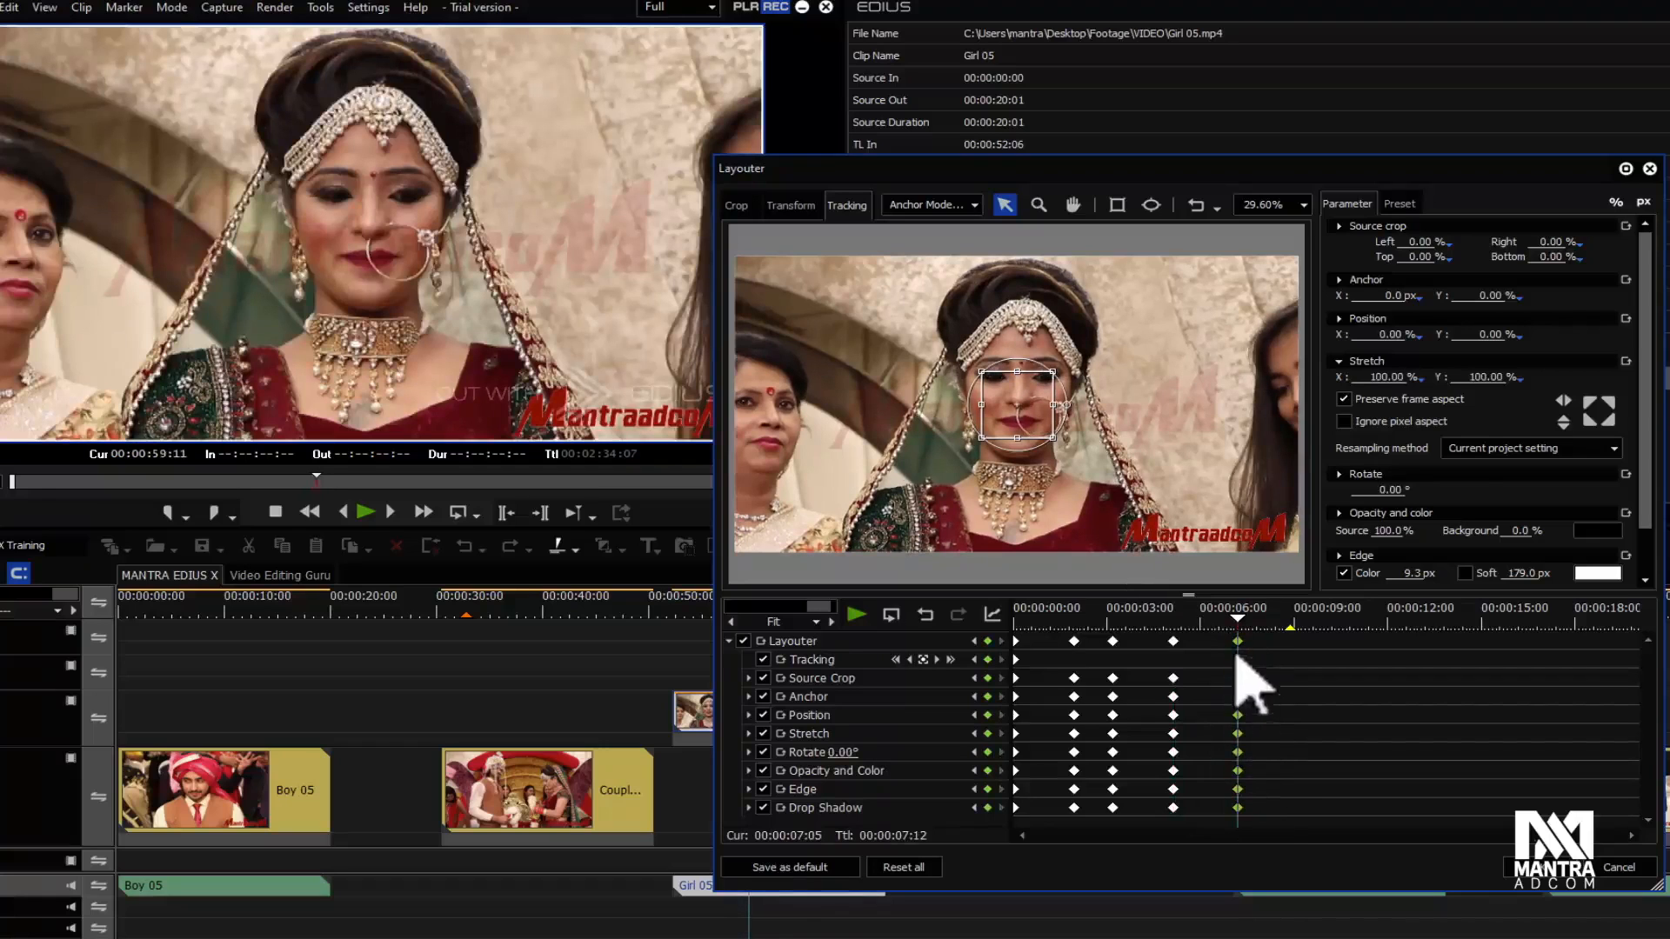
{"action": "mouse_move", "coordinate": [1180, 628]}
{"action": "left_mouse_down"}
{"action": "mouse_move", "coordinate": [1240, 640]}
{"action": "mouse_move", "coordinate": [1036, 634]}
{"action": "mouse_move", "coordinate": [1173, 618]}
{"action": "left_mouse_up"}
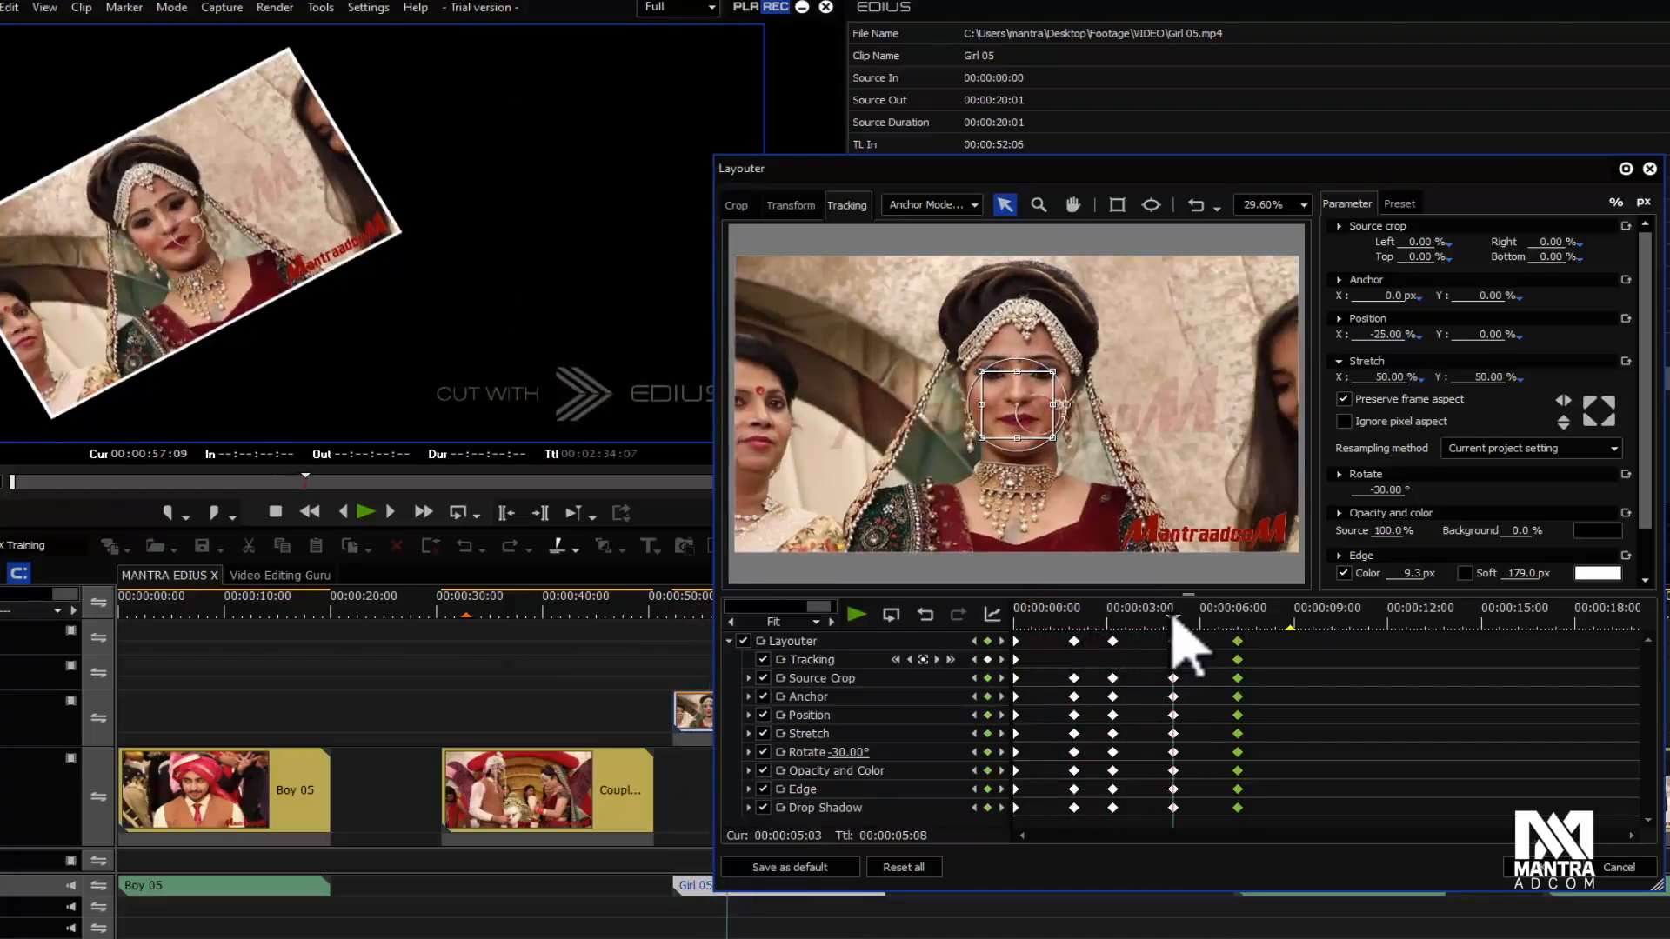
{"action": "left_click_drag", "start_coordinate": [1173, 617], "coordinate": [1237, 618]}
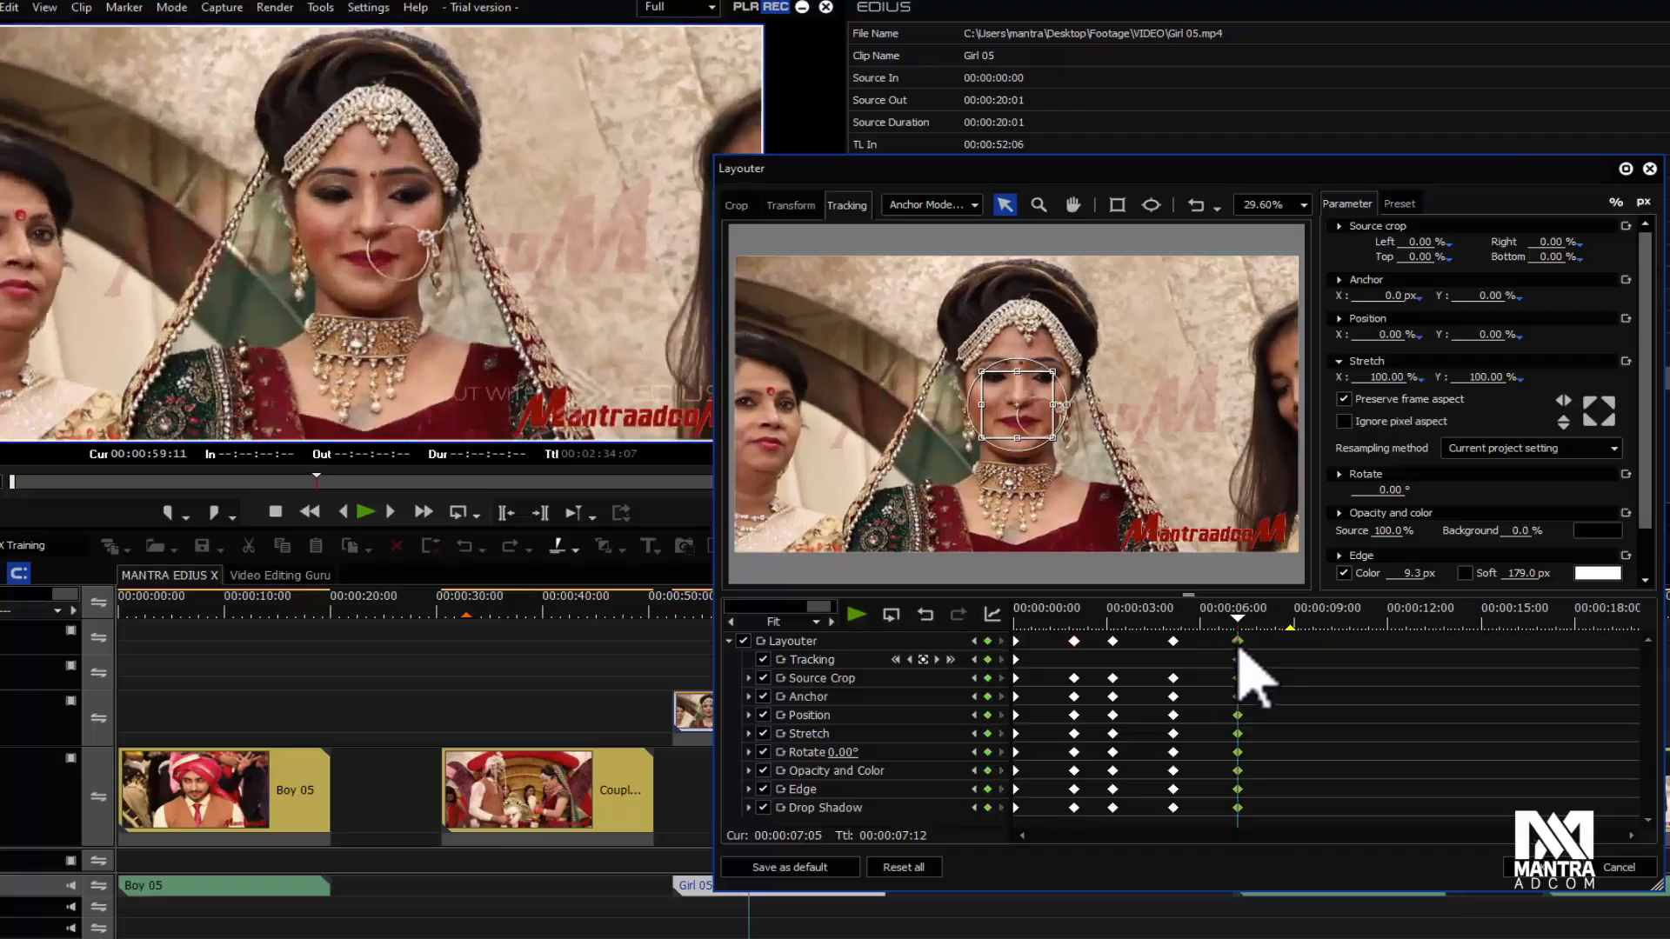
Step: Add a keyframe set at 00:00:08:23 and crop the source there by 25.29% on the left and 24.12% on the right
{"action": "left_click_drag", "start_coordinate": [1235, 622], "coordinate": [1290, 634]}
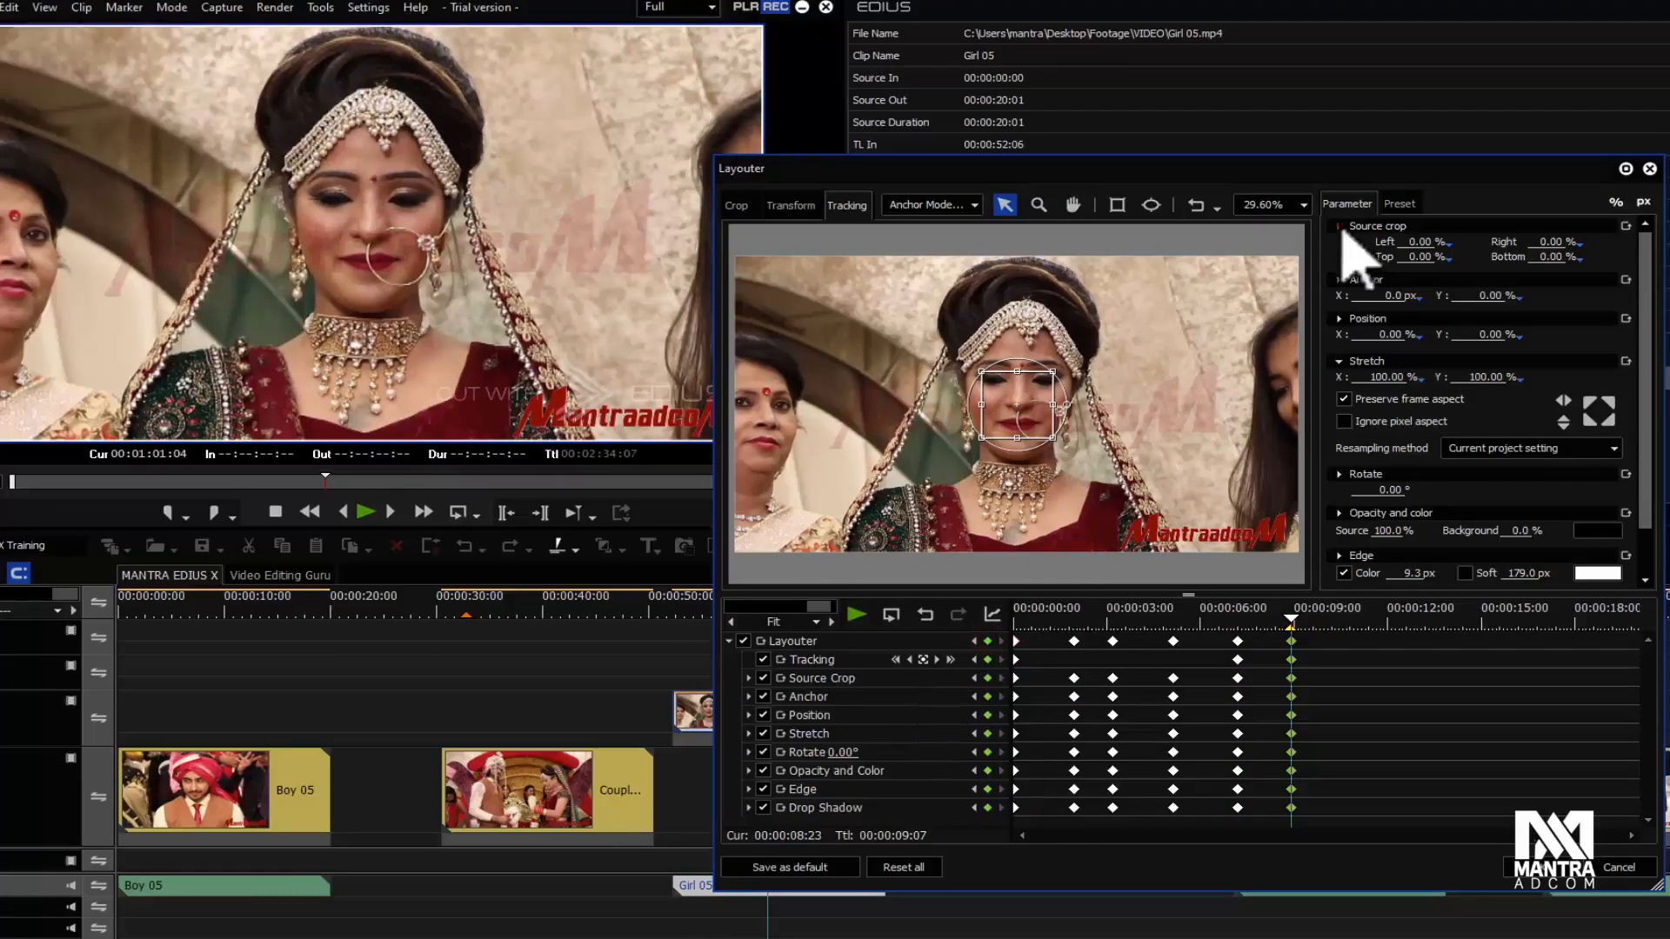
{"action": "left_click", "coordinate": [1340, 226]}
{"action": "left_click_drag", "start_coordinate": [1407, 257], "coordinate": [1428, 271]}
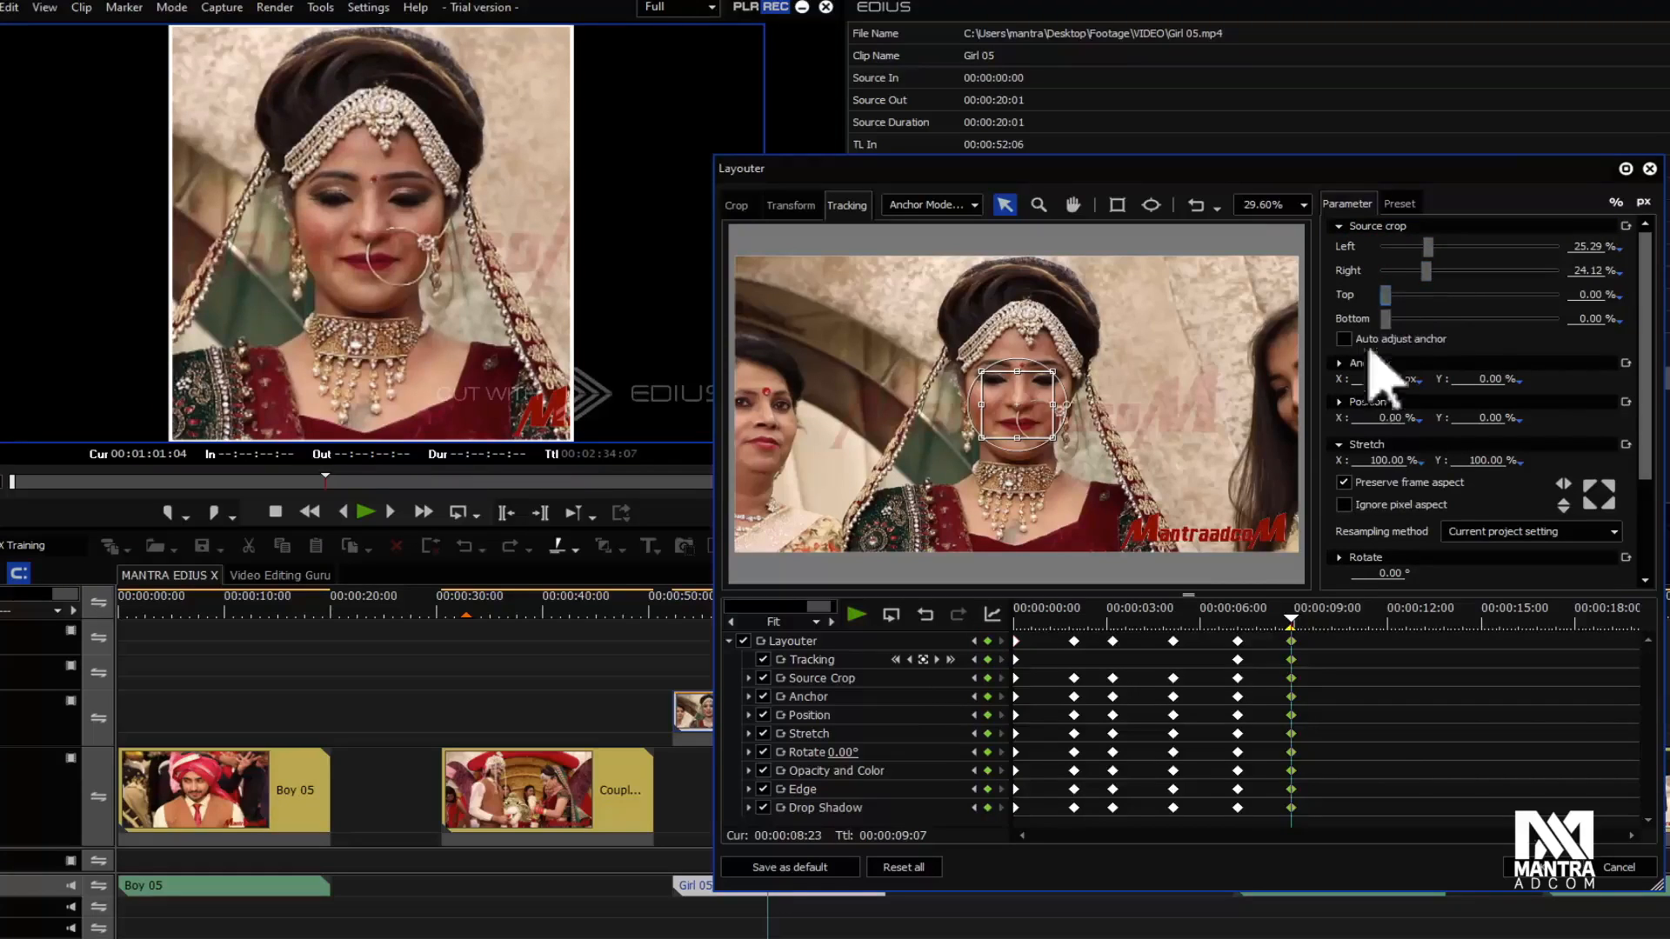
Step: Play the cropped clip past the 00:00:08:23 keyframes and try setting the X position there to -25%
{"action": "key", "text": "space"}
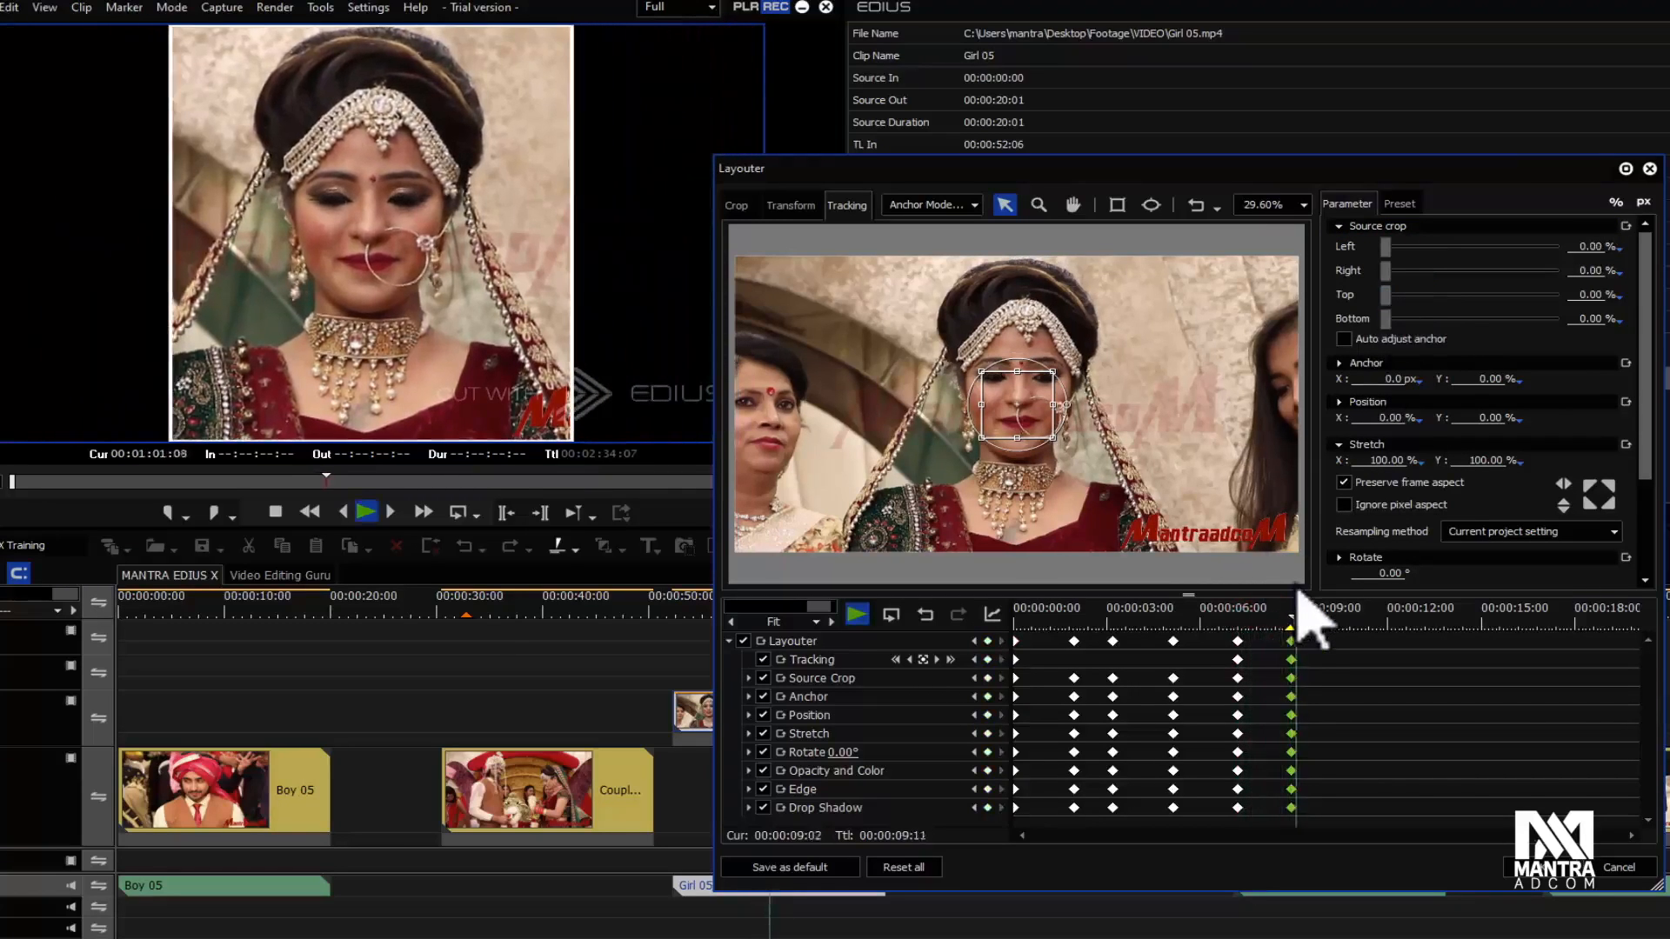
{"action": "key", "text": "space"}
{"action": "key", "text": "space"}
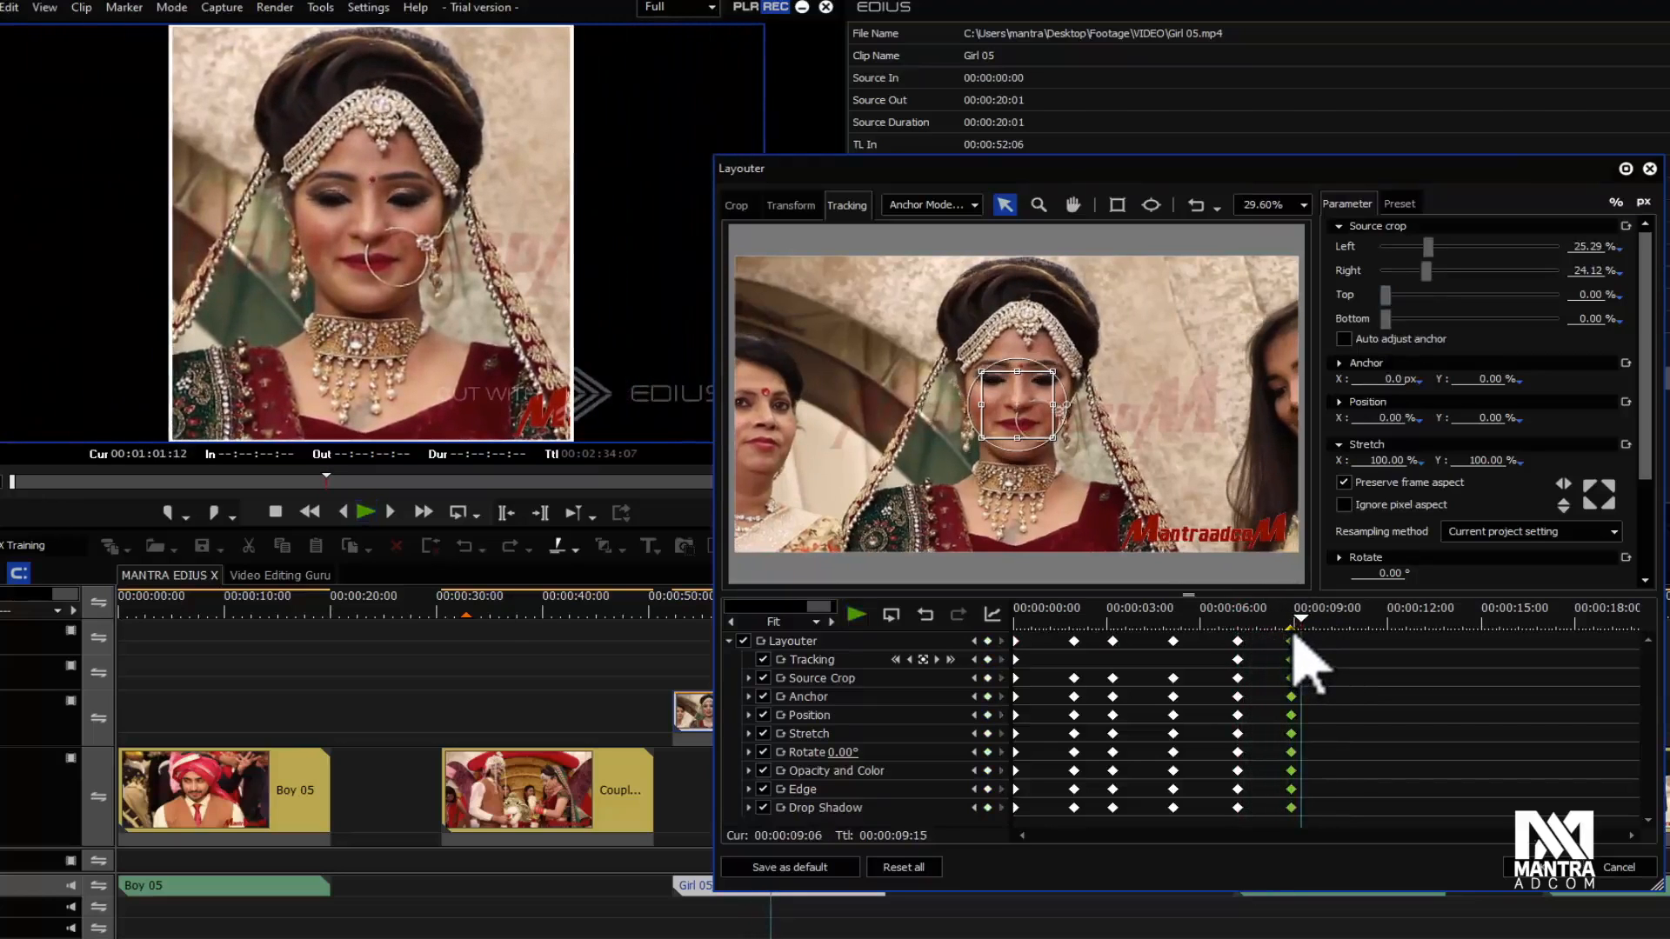
{"action": "left_click", "coordinate": [1294, 624]}
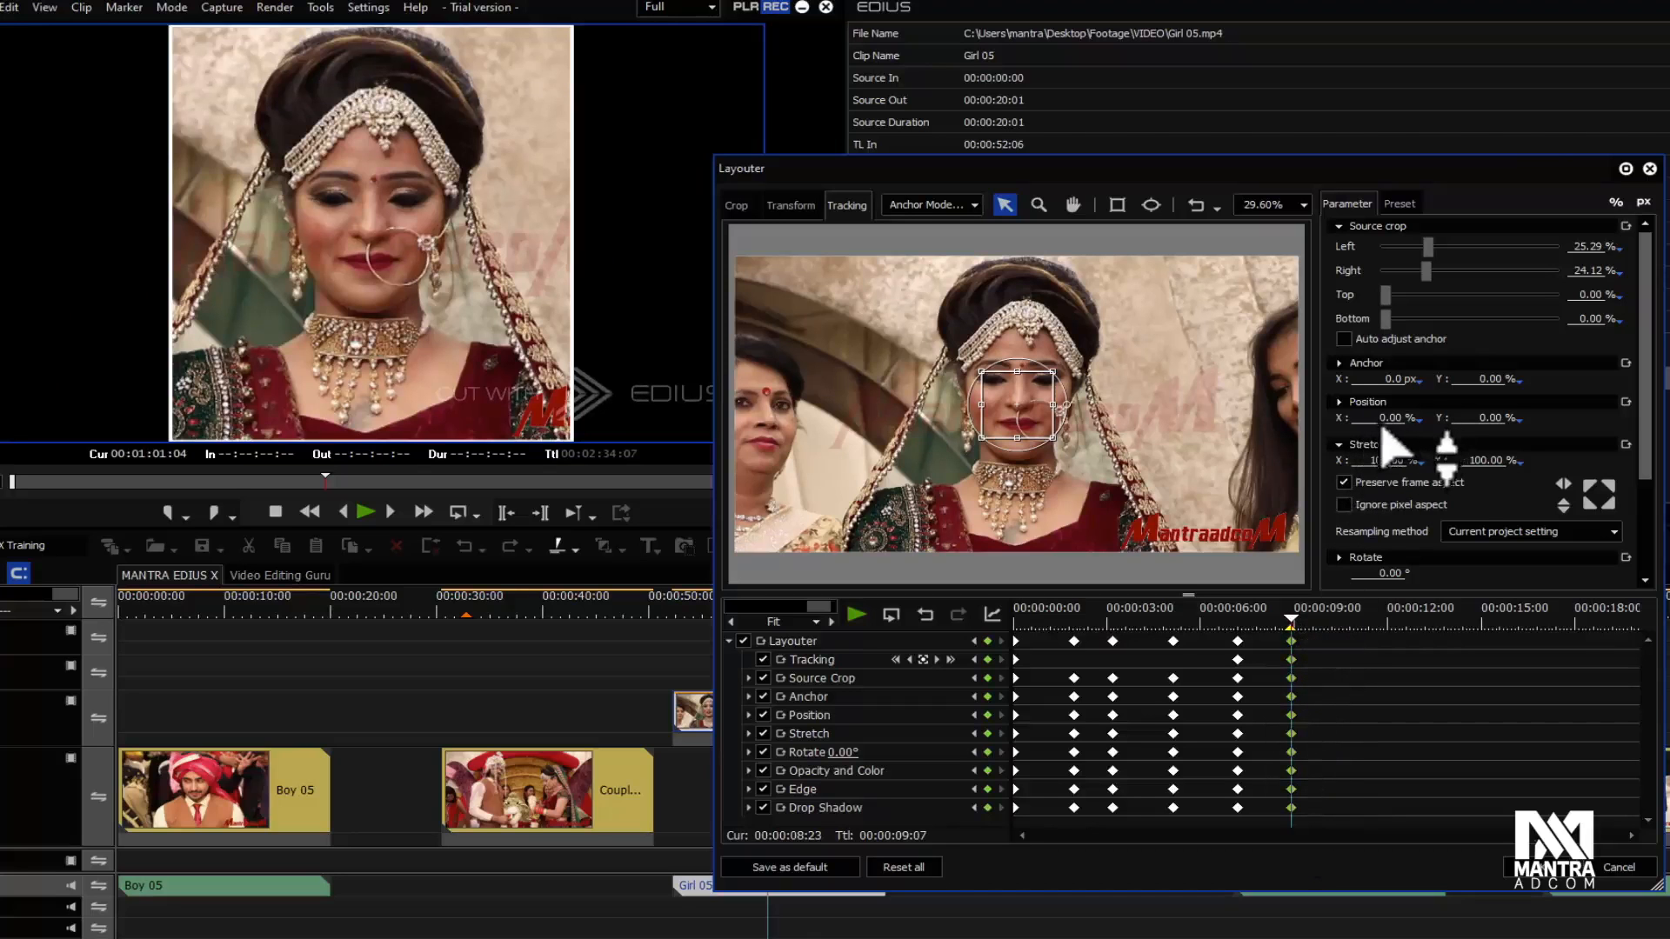
{"action": "type", "text": "-25"}
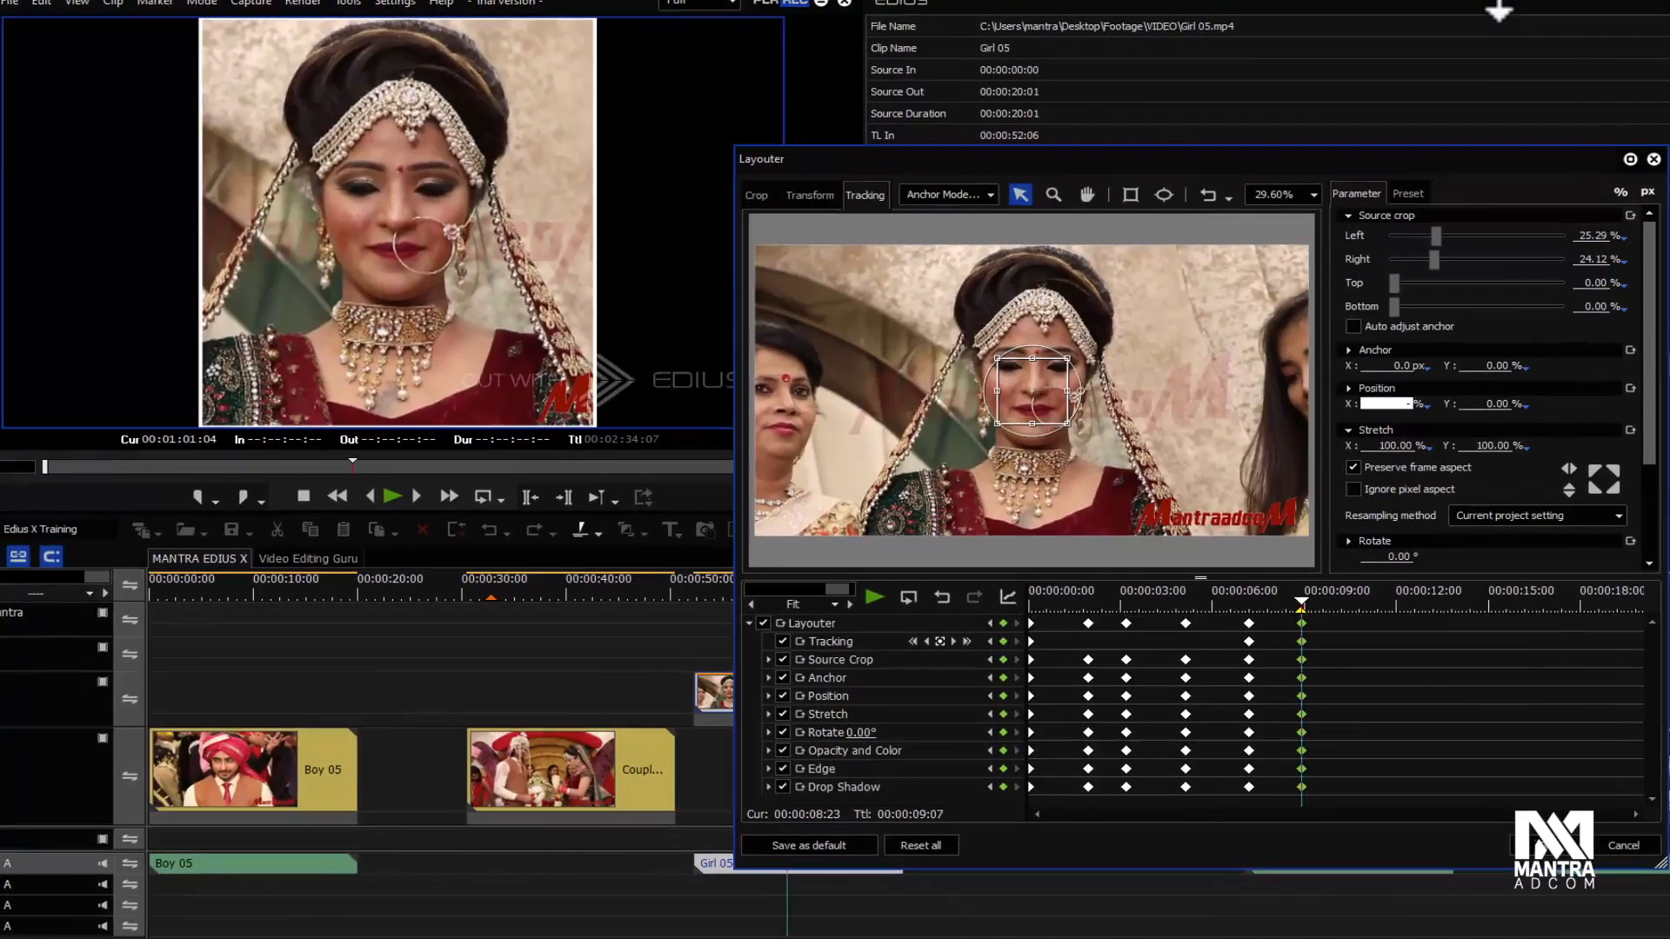
{"action": "key", "text": "Return"}
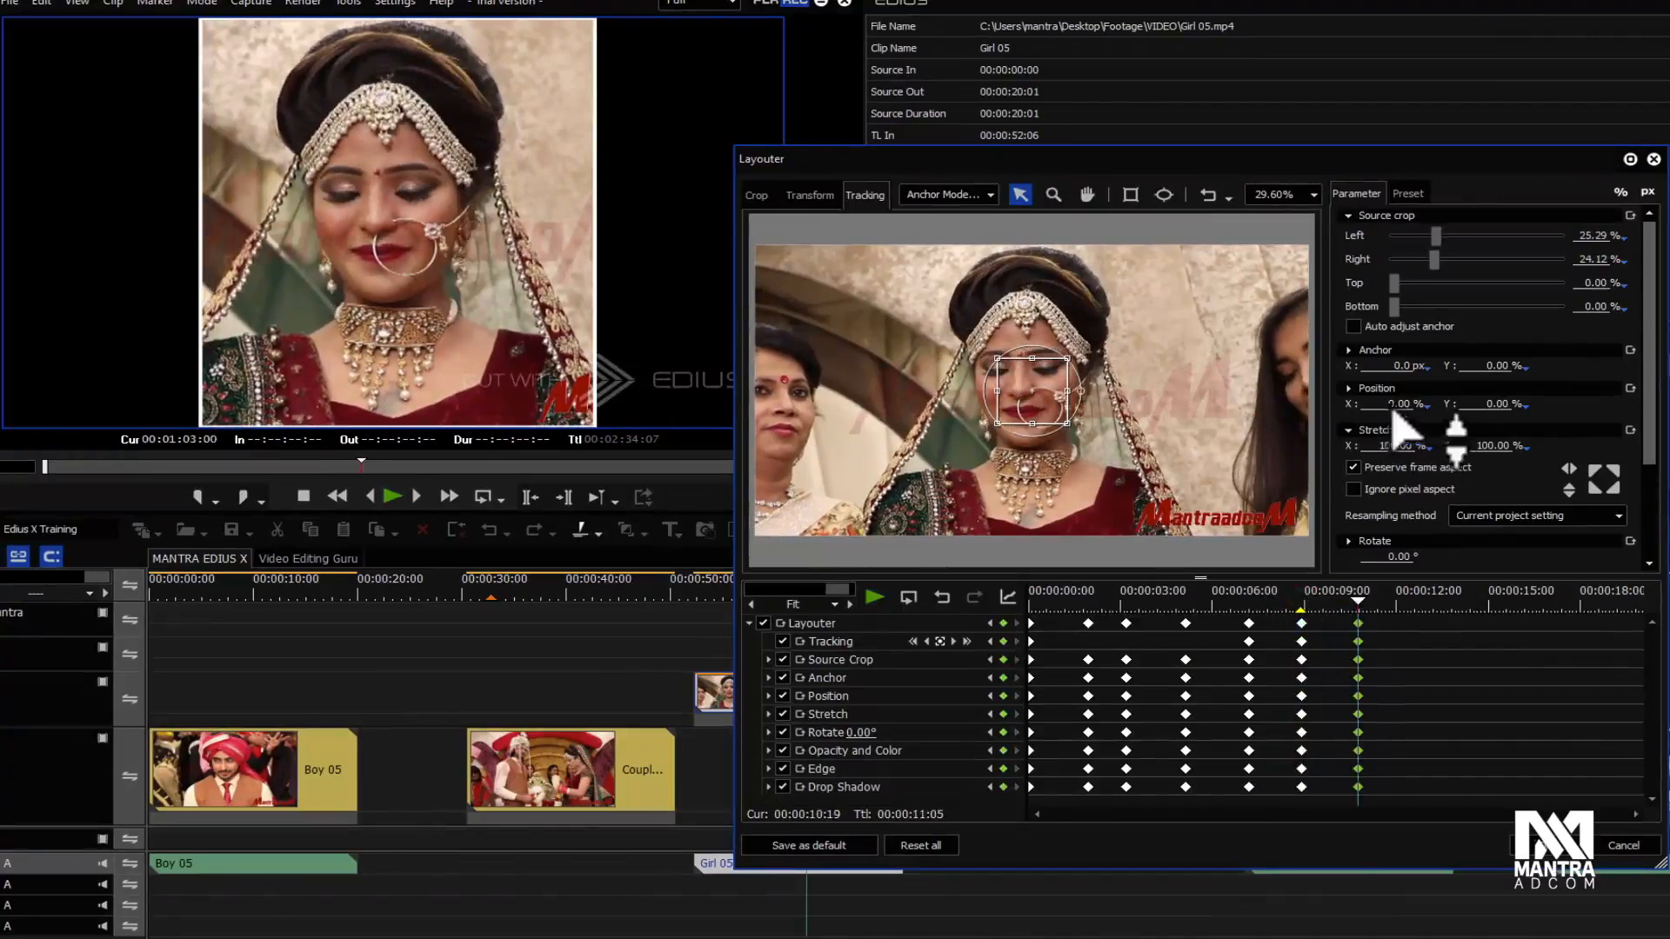
Step: Add a keyframe set at 00:00:10:19, set its X position to -25%, and play the transition into it
{"action": "type", "text": "25"}
{"action": "left_click_drag", "start_coordinate": [1303, 602], "coordinate": [1249, 605]}
{"action": "key", "text": "space"}
{"action": "key", "text": "space"}
{"action": "left_click_drag", "start_coordinate": [1255, 612], "coordinate": [1302, 614]}
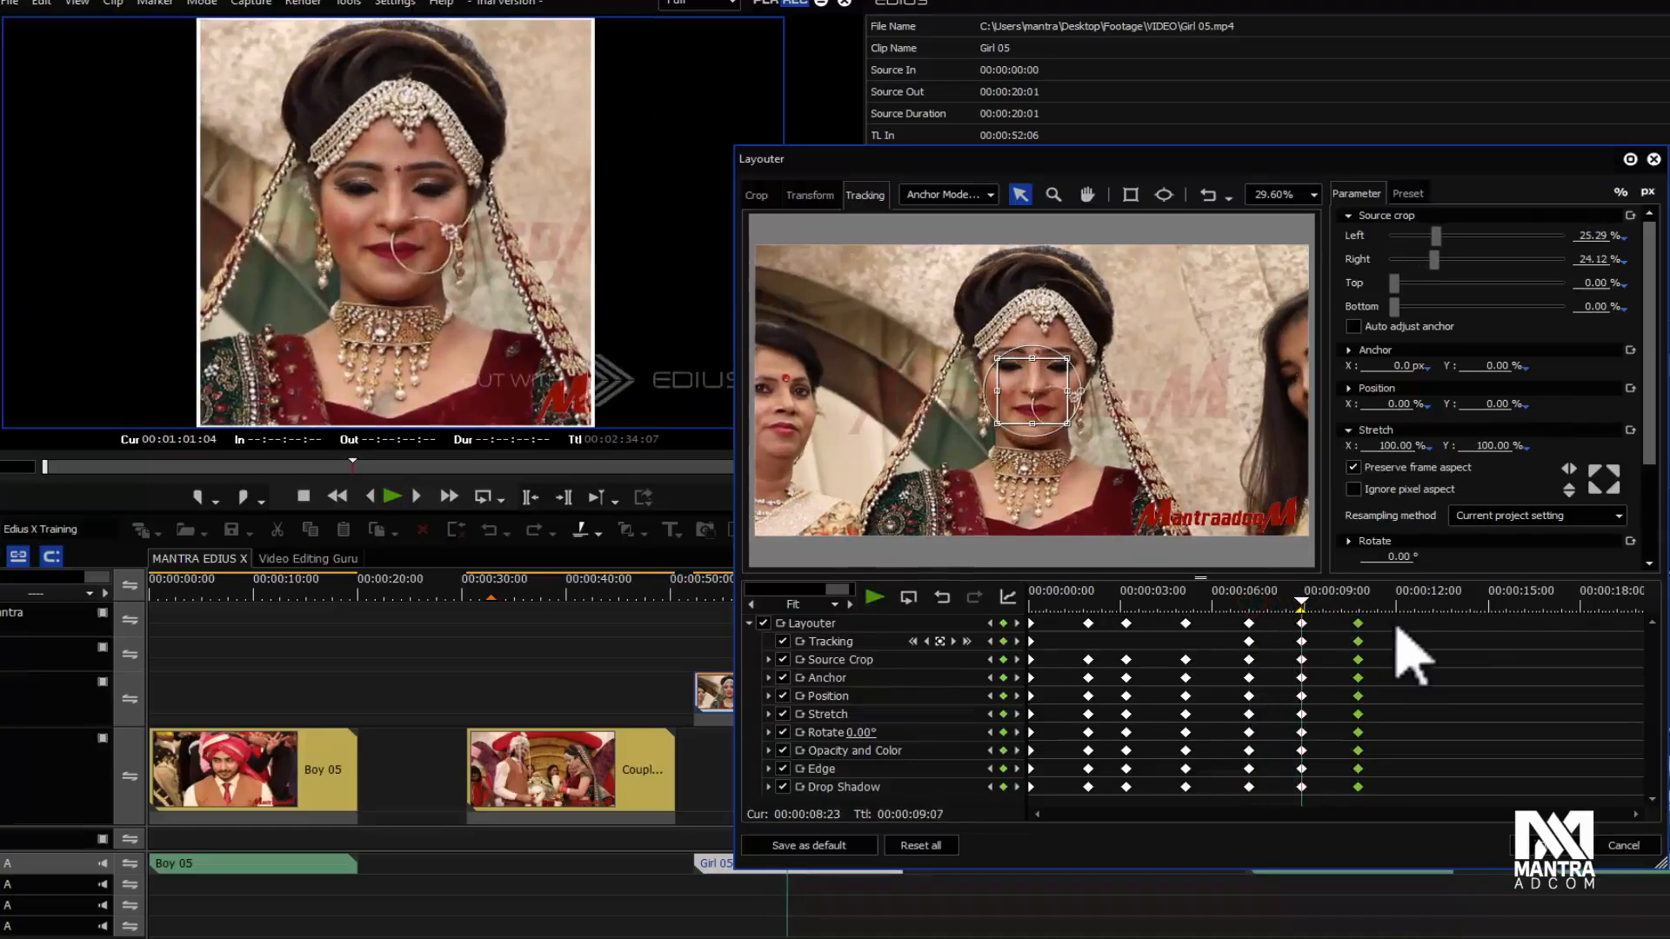
{"action": "key", "text": "space"}
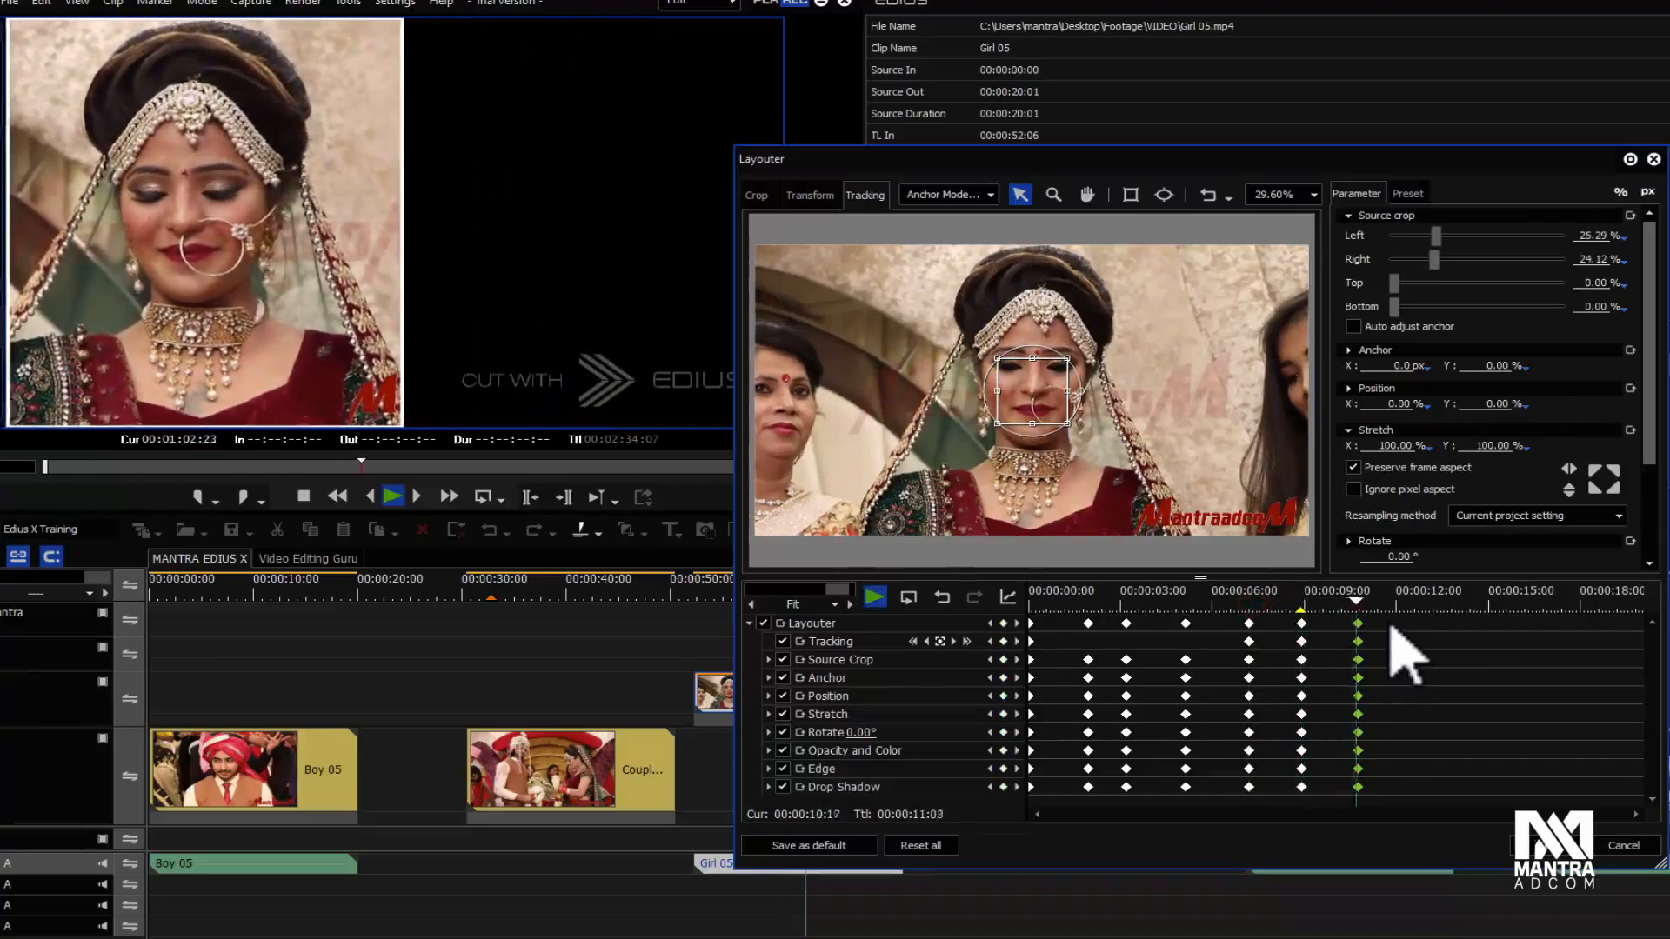
{"action": "key", "text": "space"}
Step: Play the layout animation from near the start of the clip and again from the 00:00:07:05 keyframes
{"action": "left_click_drag", "start_coordinate": [1304, 598], "coordinate": [1152, 628]}
{"action": "left_click", "coordinate": [1050, 641]}
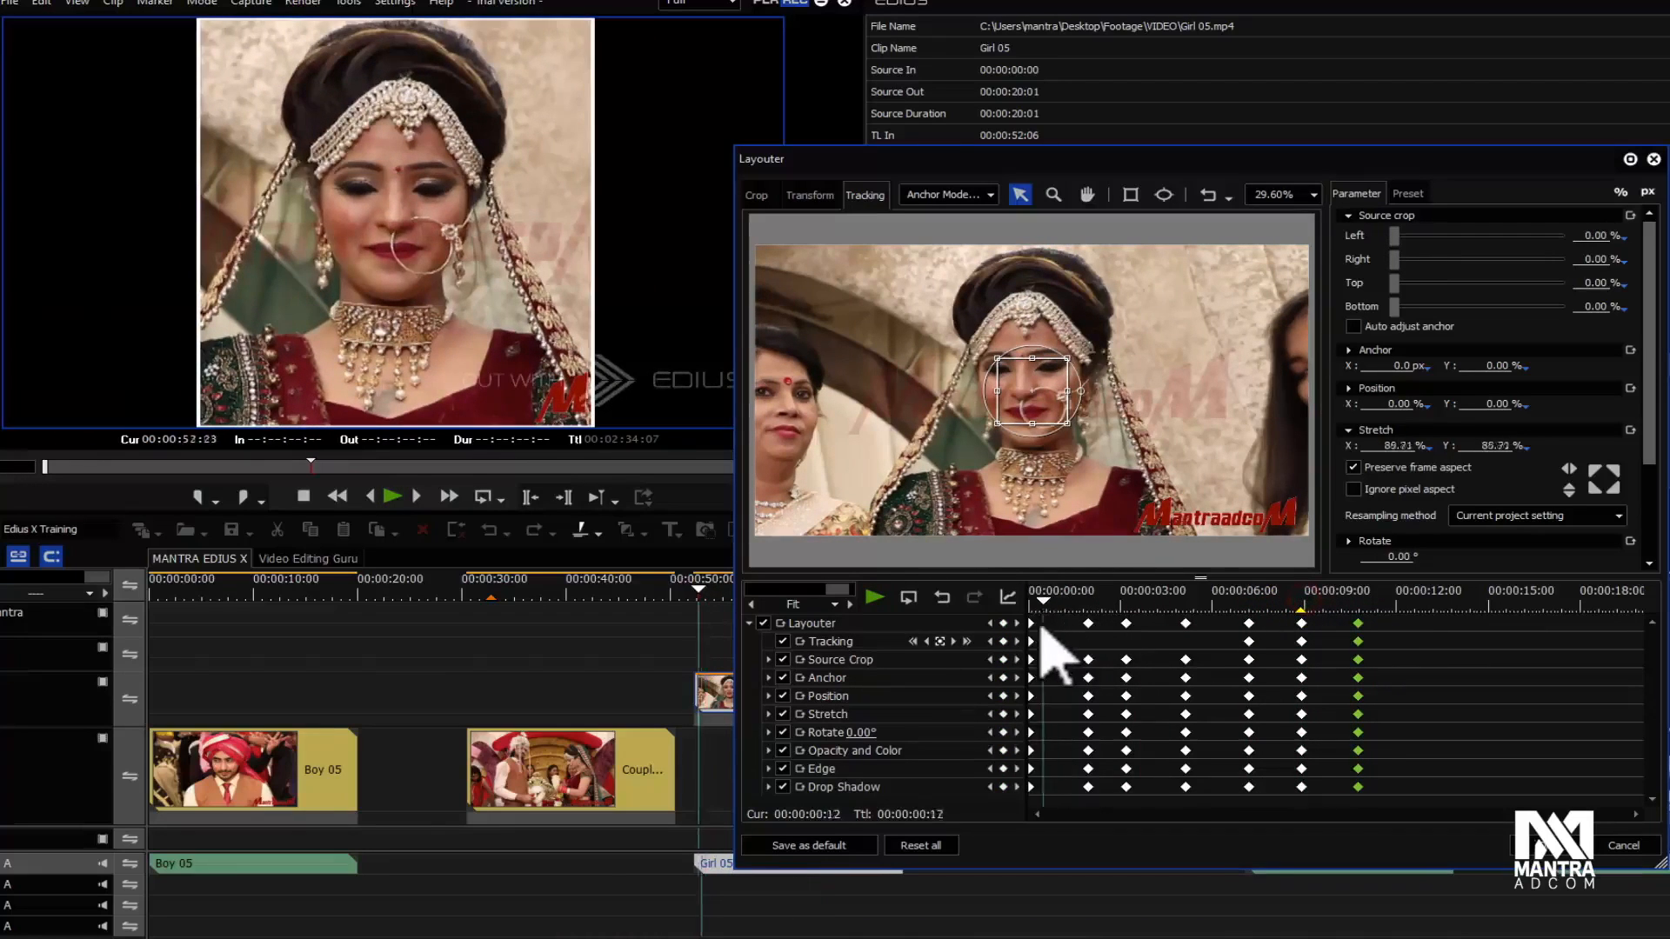
{"action": "key", "text": "space"}
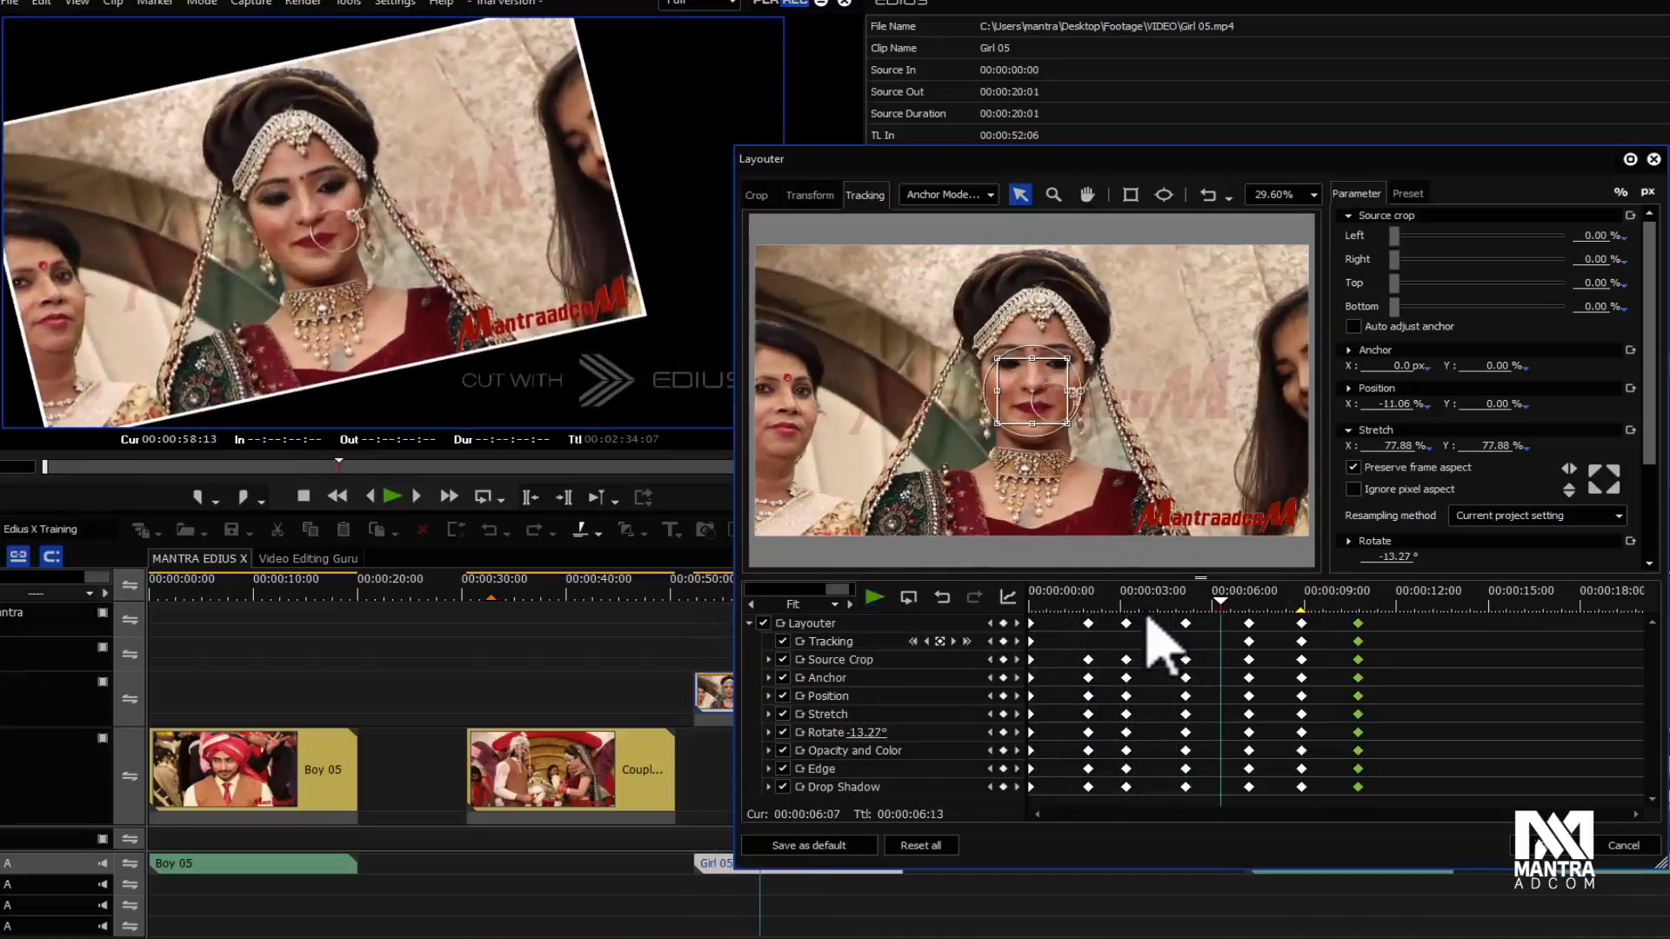
{"action": "key", "text": "space"}
{"action": "left_click", "coordinate": [1249, 602]}
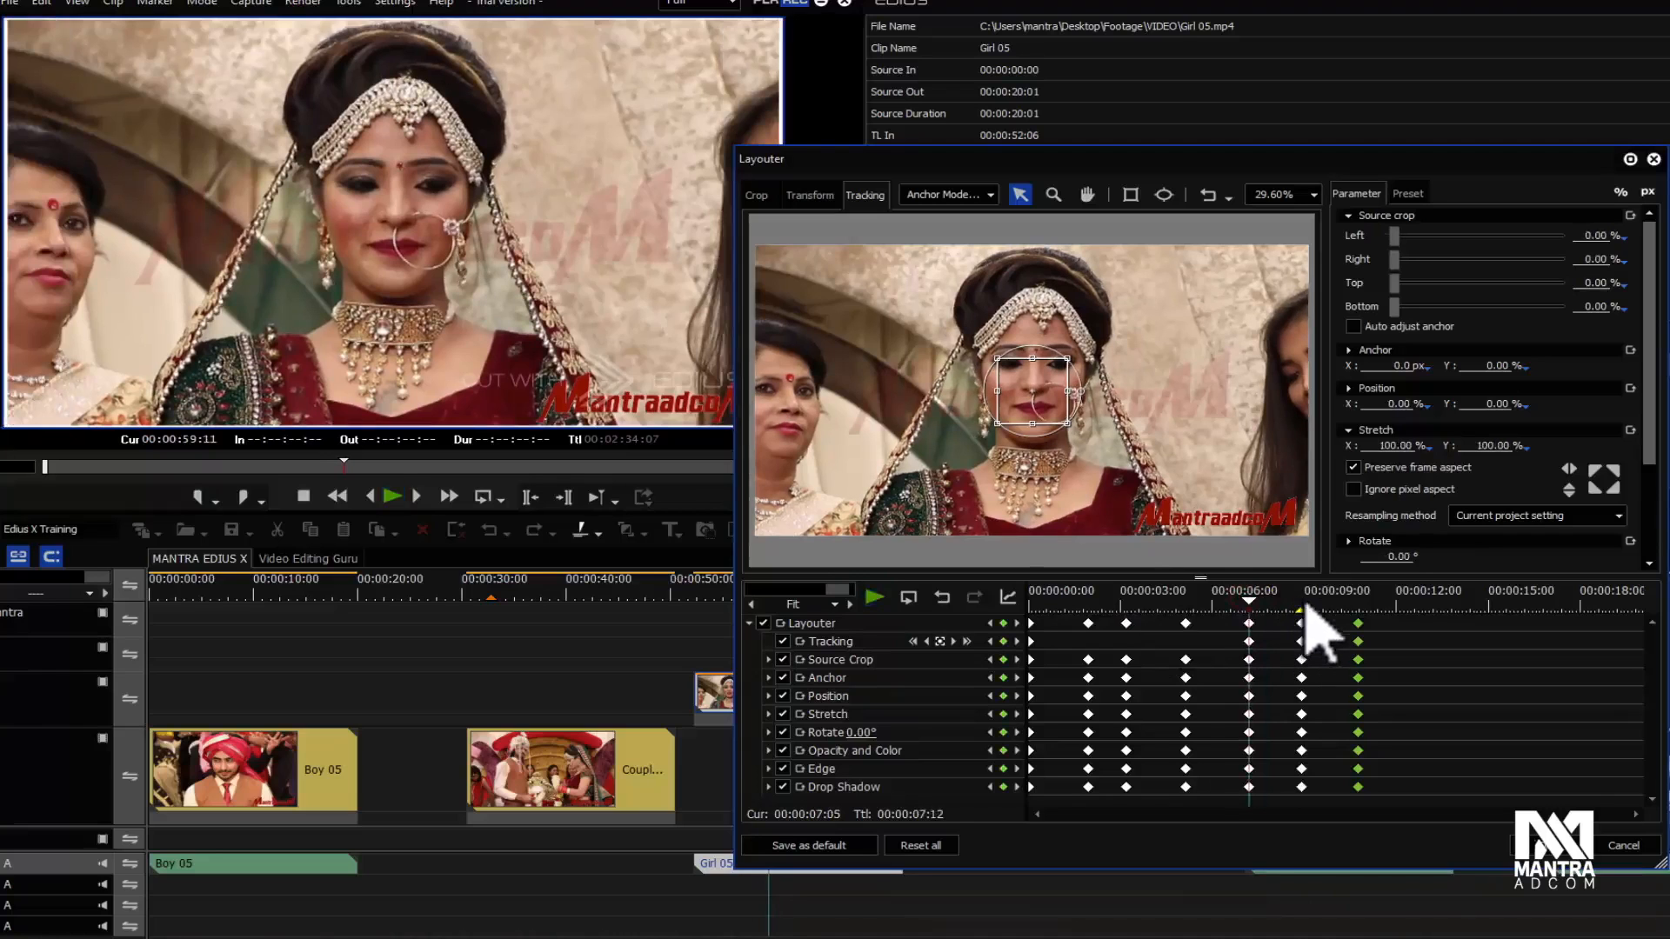
{"action": "key", "text": "space"}
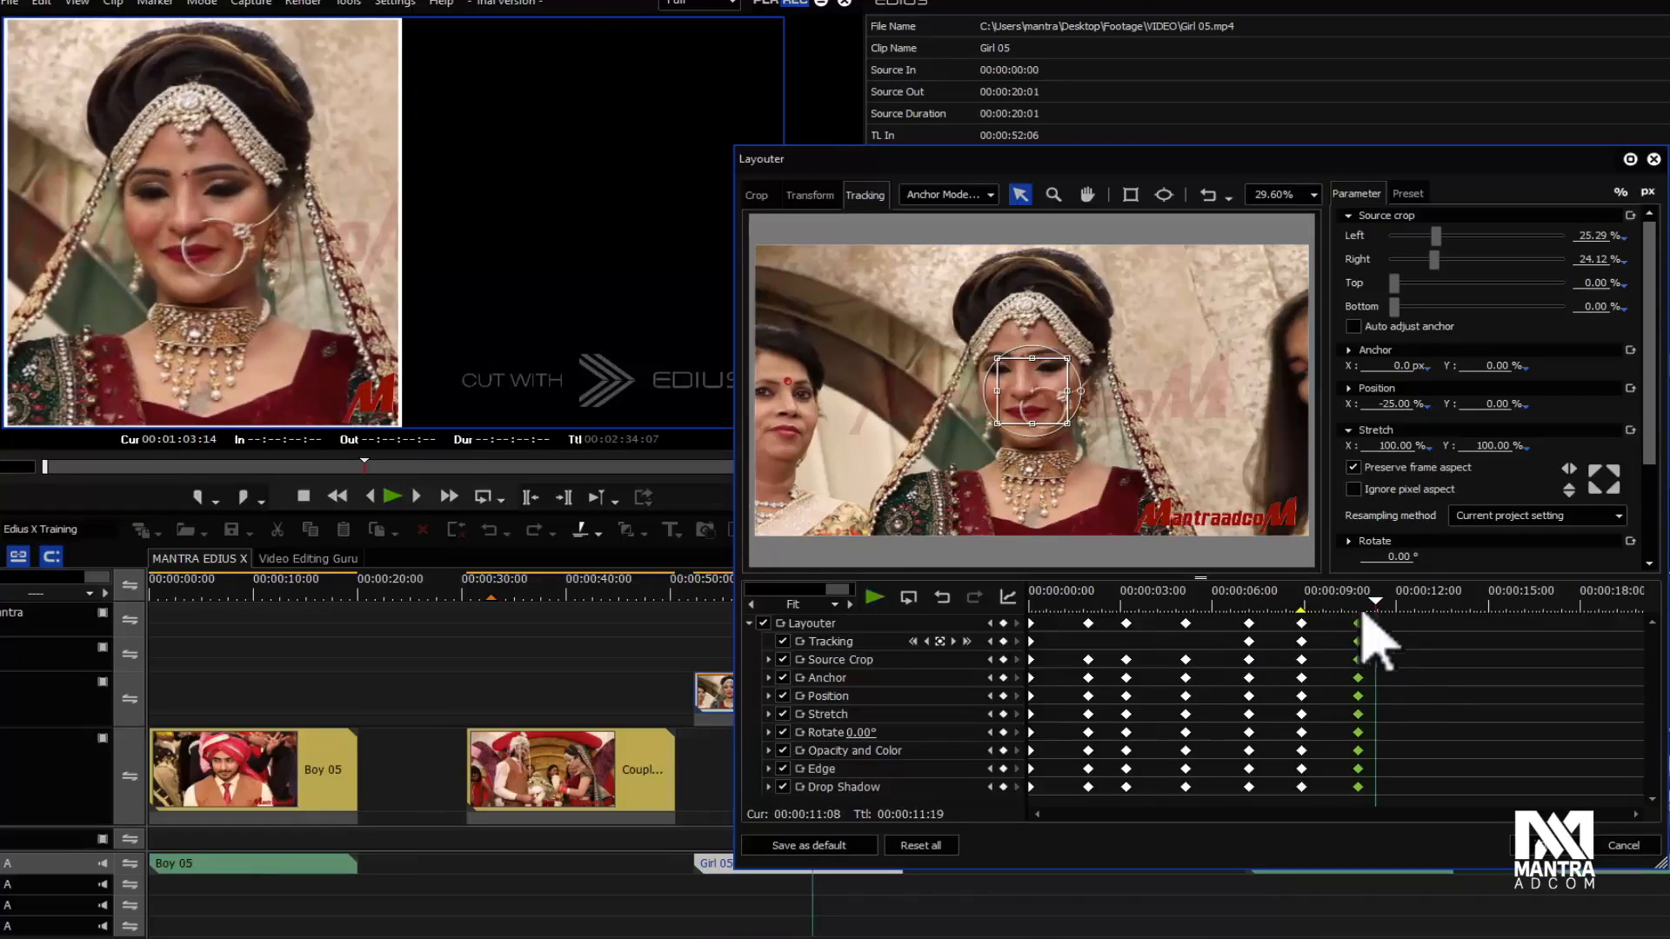
Step: Replay the move from the 00:00:08:23 keyframes and apply the Layouter animation to the Girl 05 clip
{"action": "left_click", "coordinate": [1303, 608]}
{"action": "key", "text": "space"}
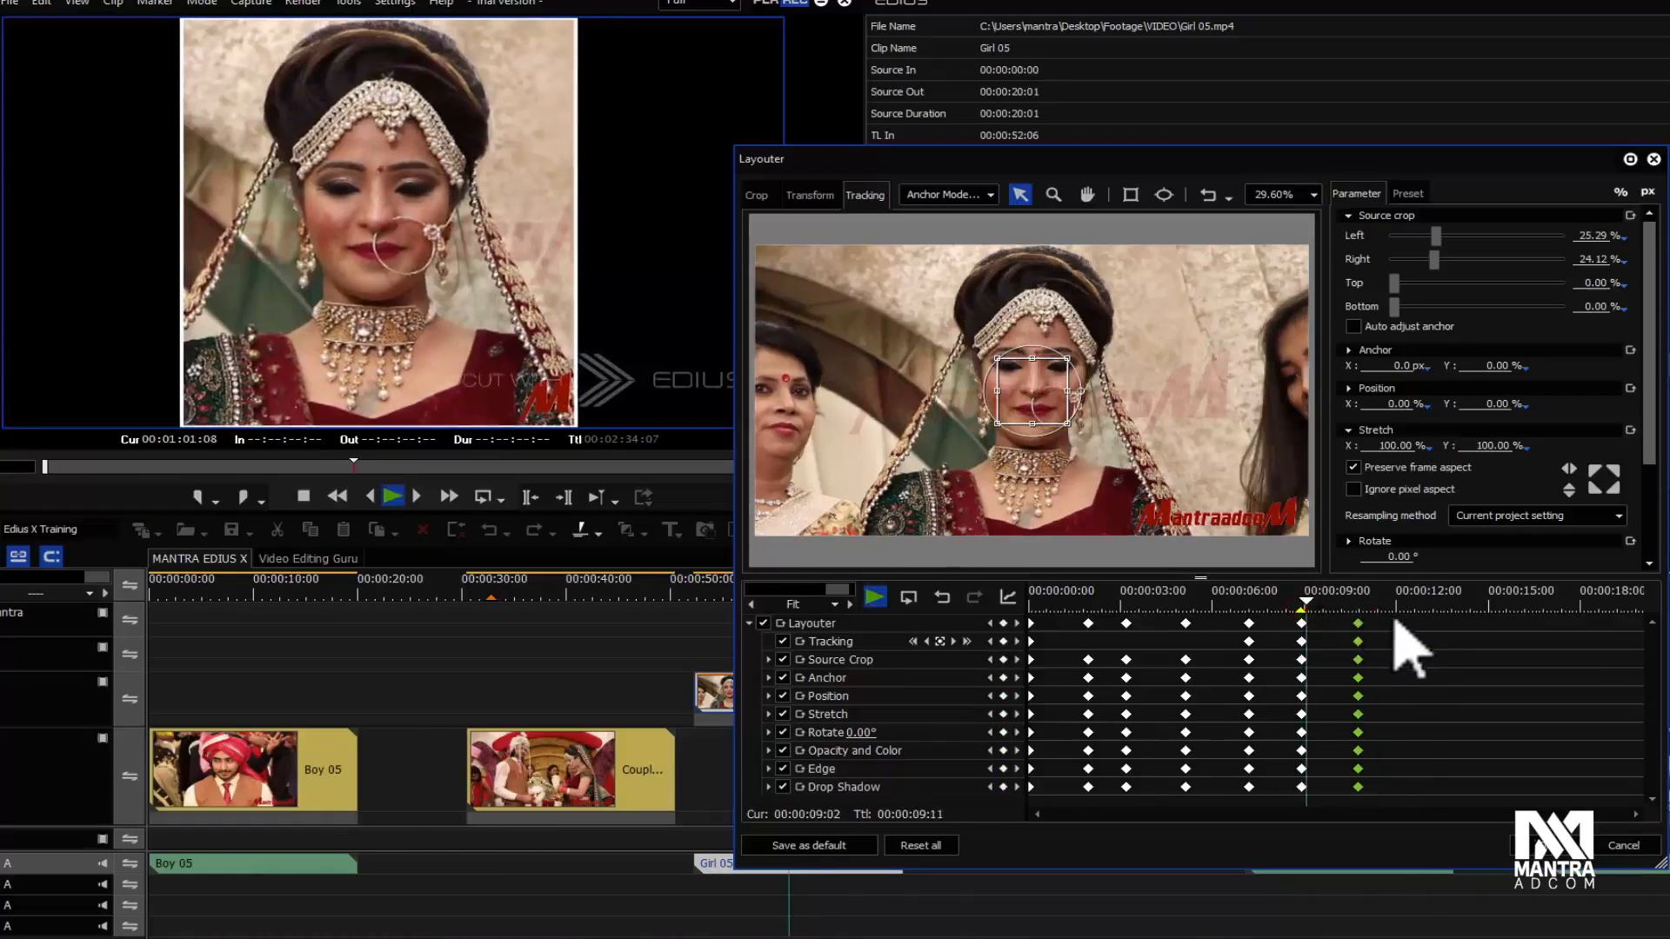
{"action": "left_click", "coordinate": [1550, 848]}
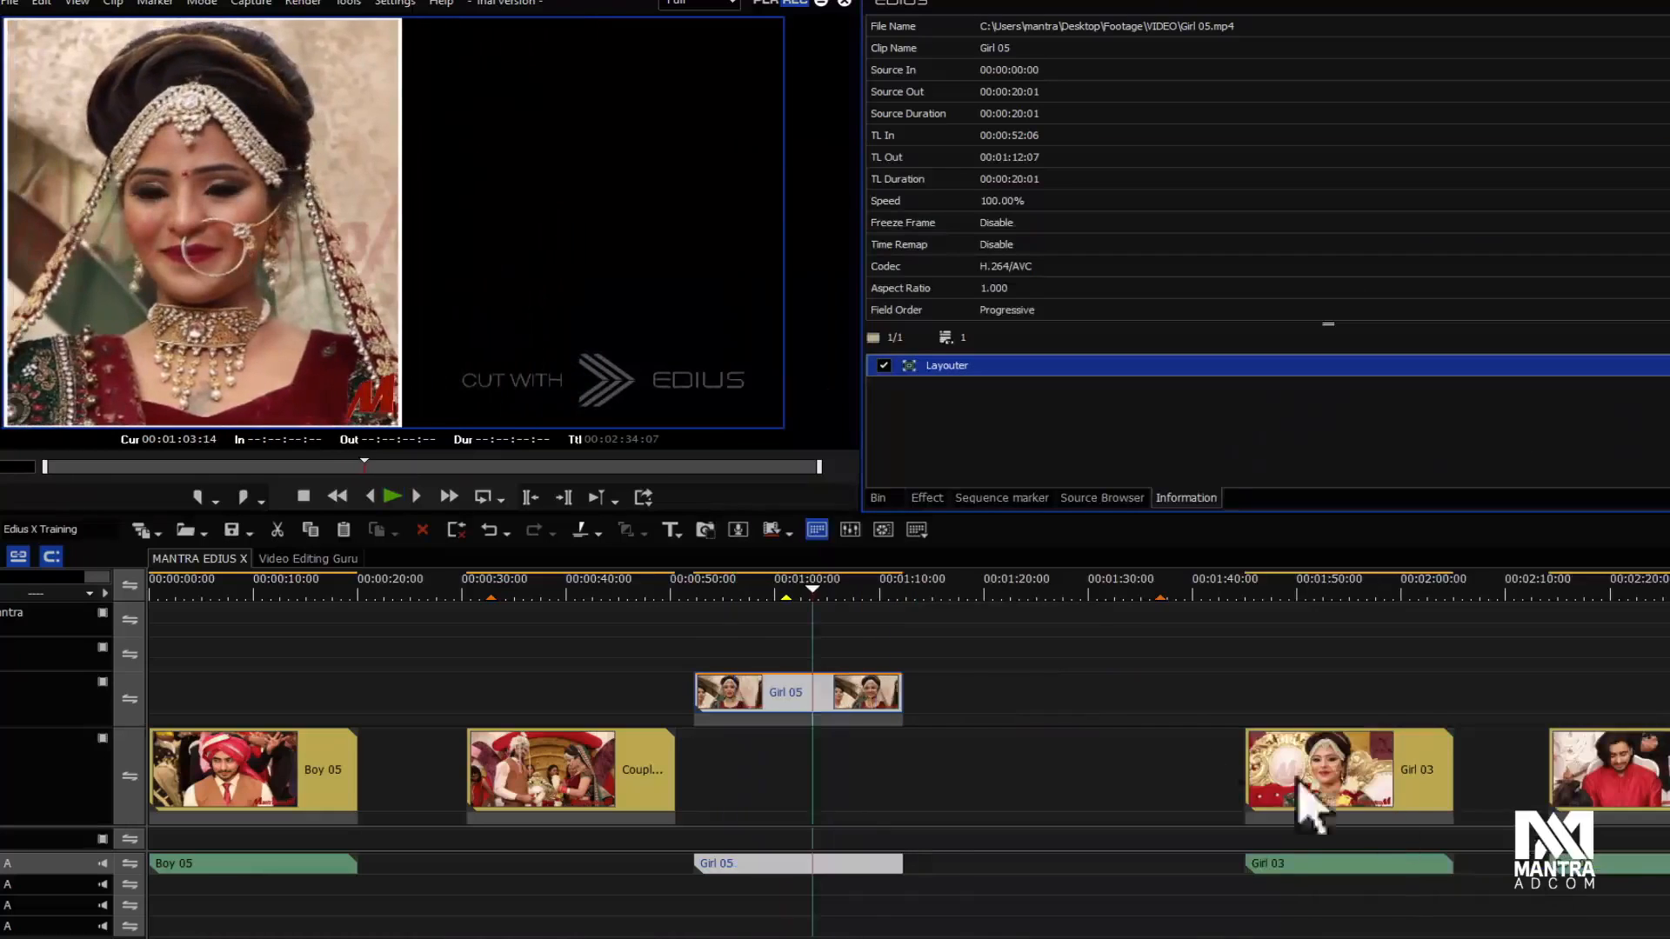
{"action": "left_click_drag", "start_coordinate": [712, 586], "coordinate": [888, 616]}
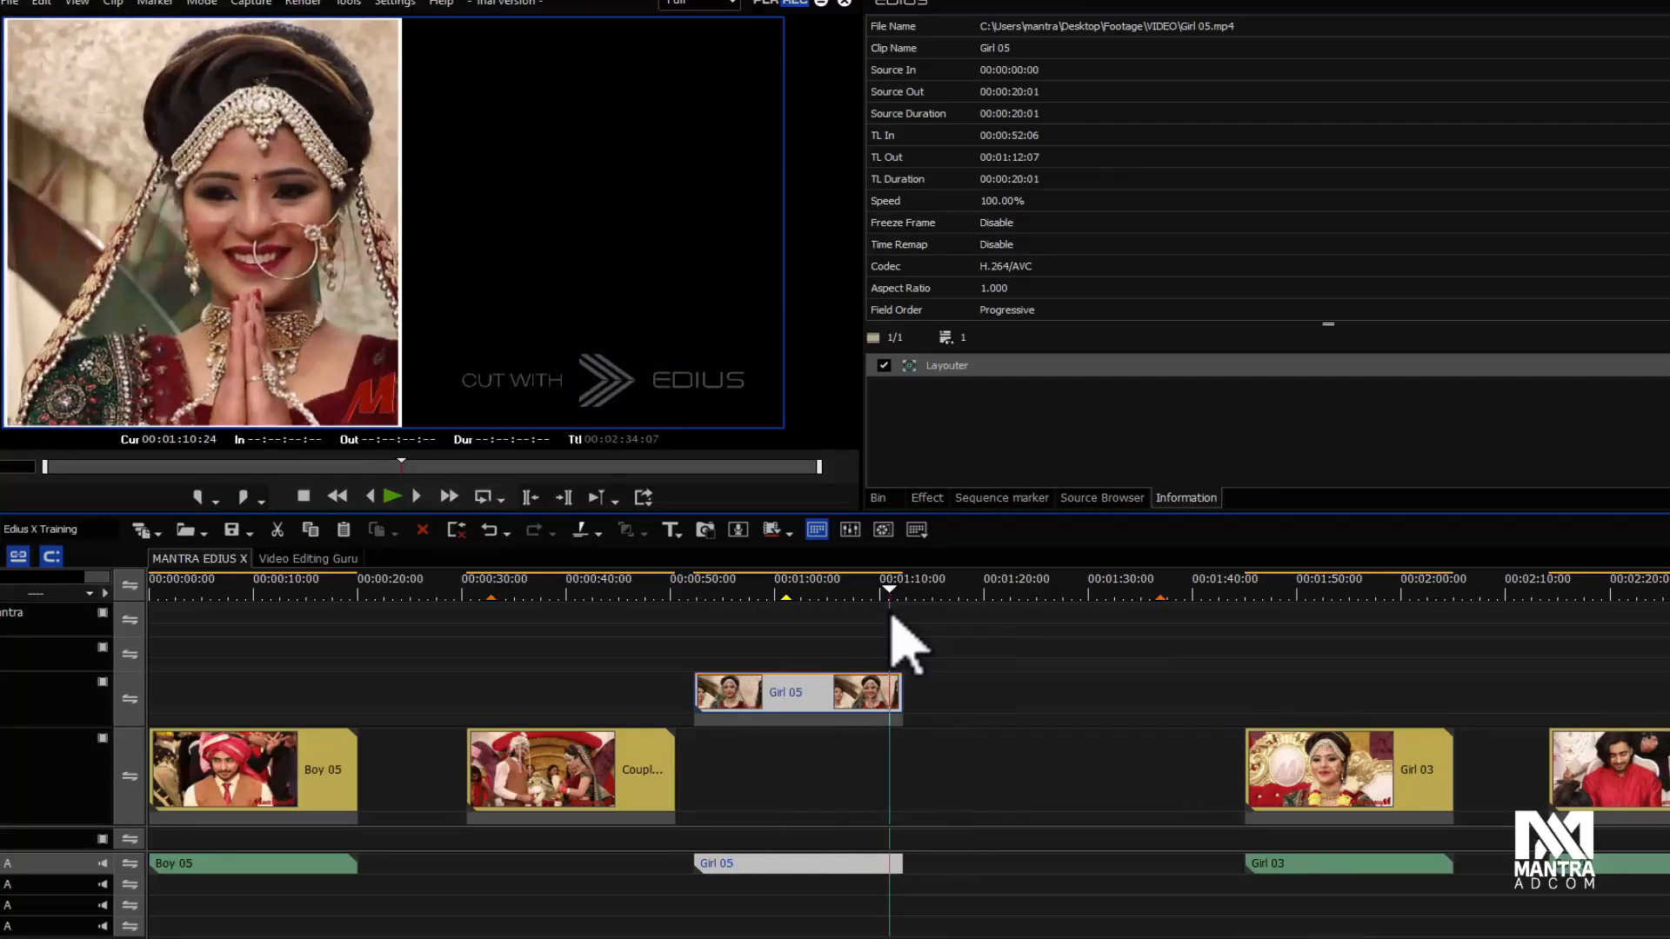
Step: Stack the Couple 01 clip on the track directly above Girl 05 and copy Girl 05's Layouter animation onto it
{"action": "left_click", "coordinate": [583, 781]}
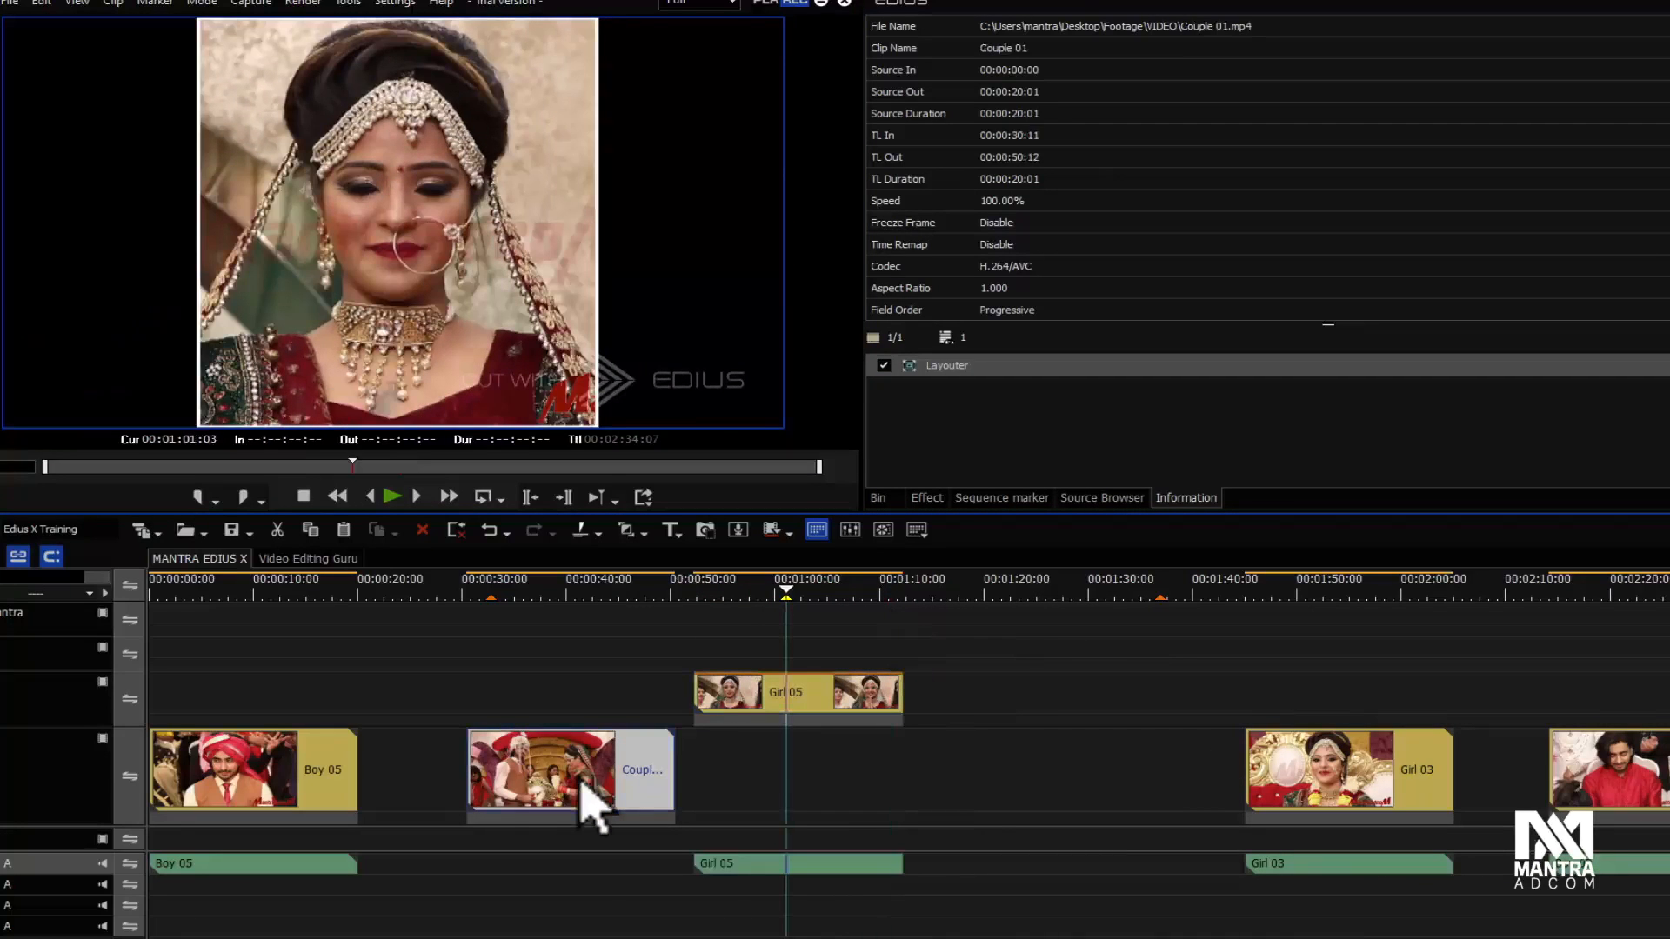
{"action": "left_click_drag", "start_coordinate": [591, 805], "coordinate": [802, 664]}
{"action": "left_click", "coordinate": [814, 696]}
{"action": "left_click_drag", "start_coordinate": [948, 368], "coordinate": [839, 664]}
{"action": "left_click", "coordinate": [717, 595]}
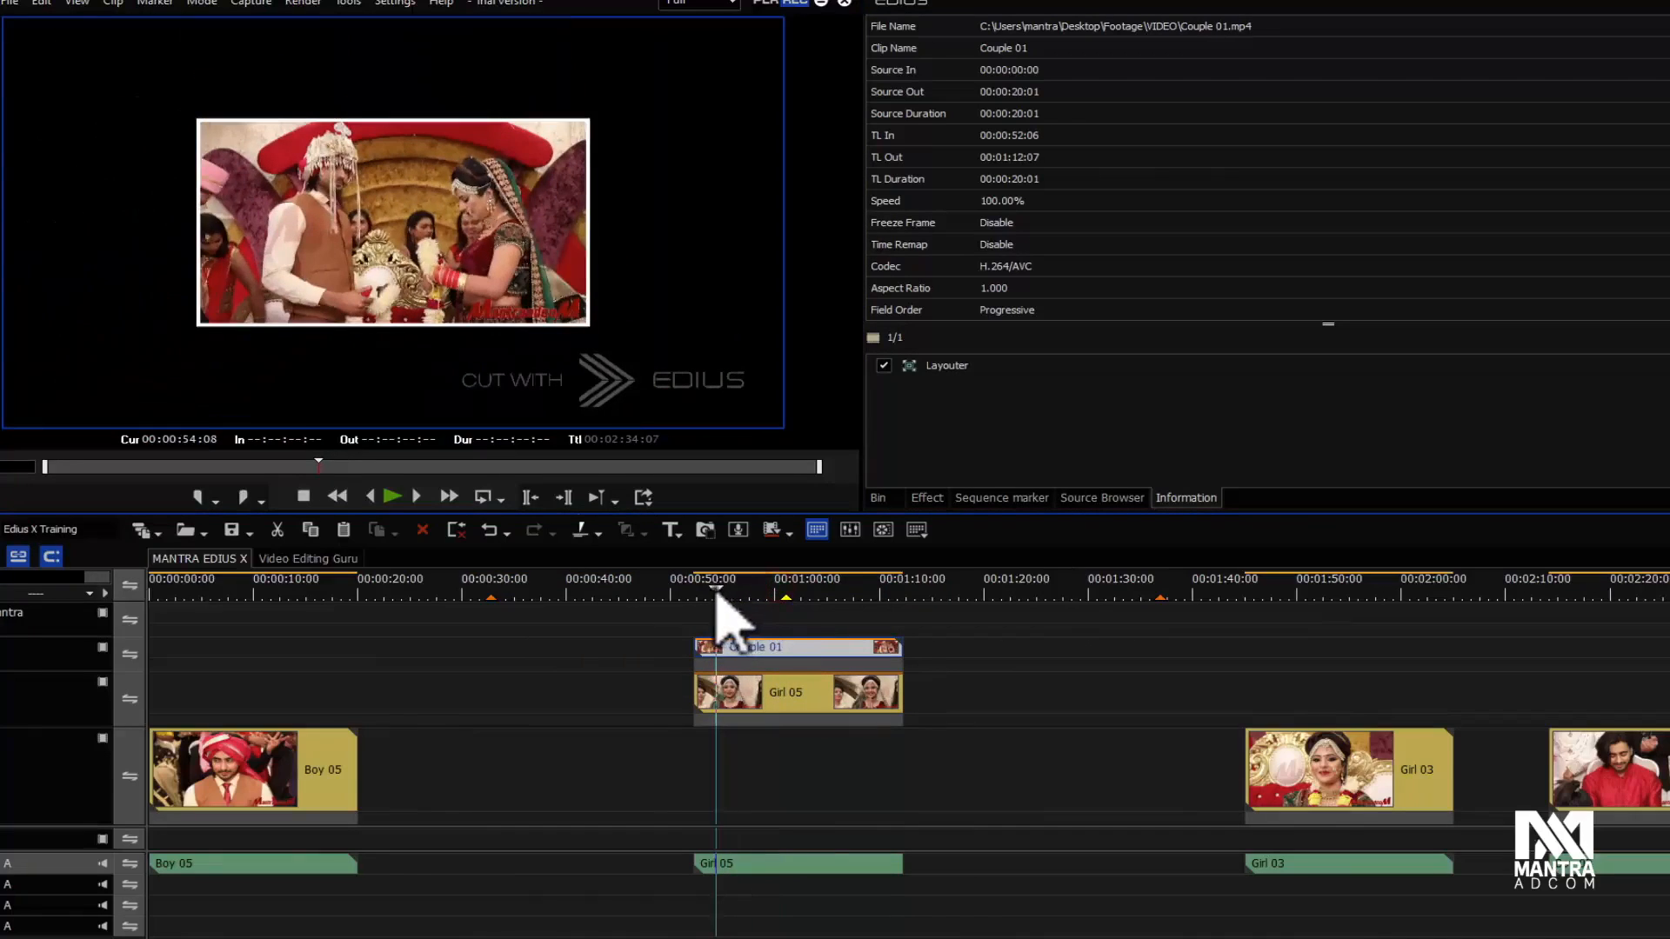
{"action": "left_click_drag", "start_coordinate": [727, 595], "coordinate": [787, 609]}
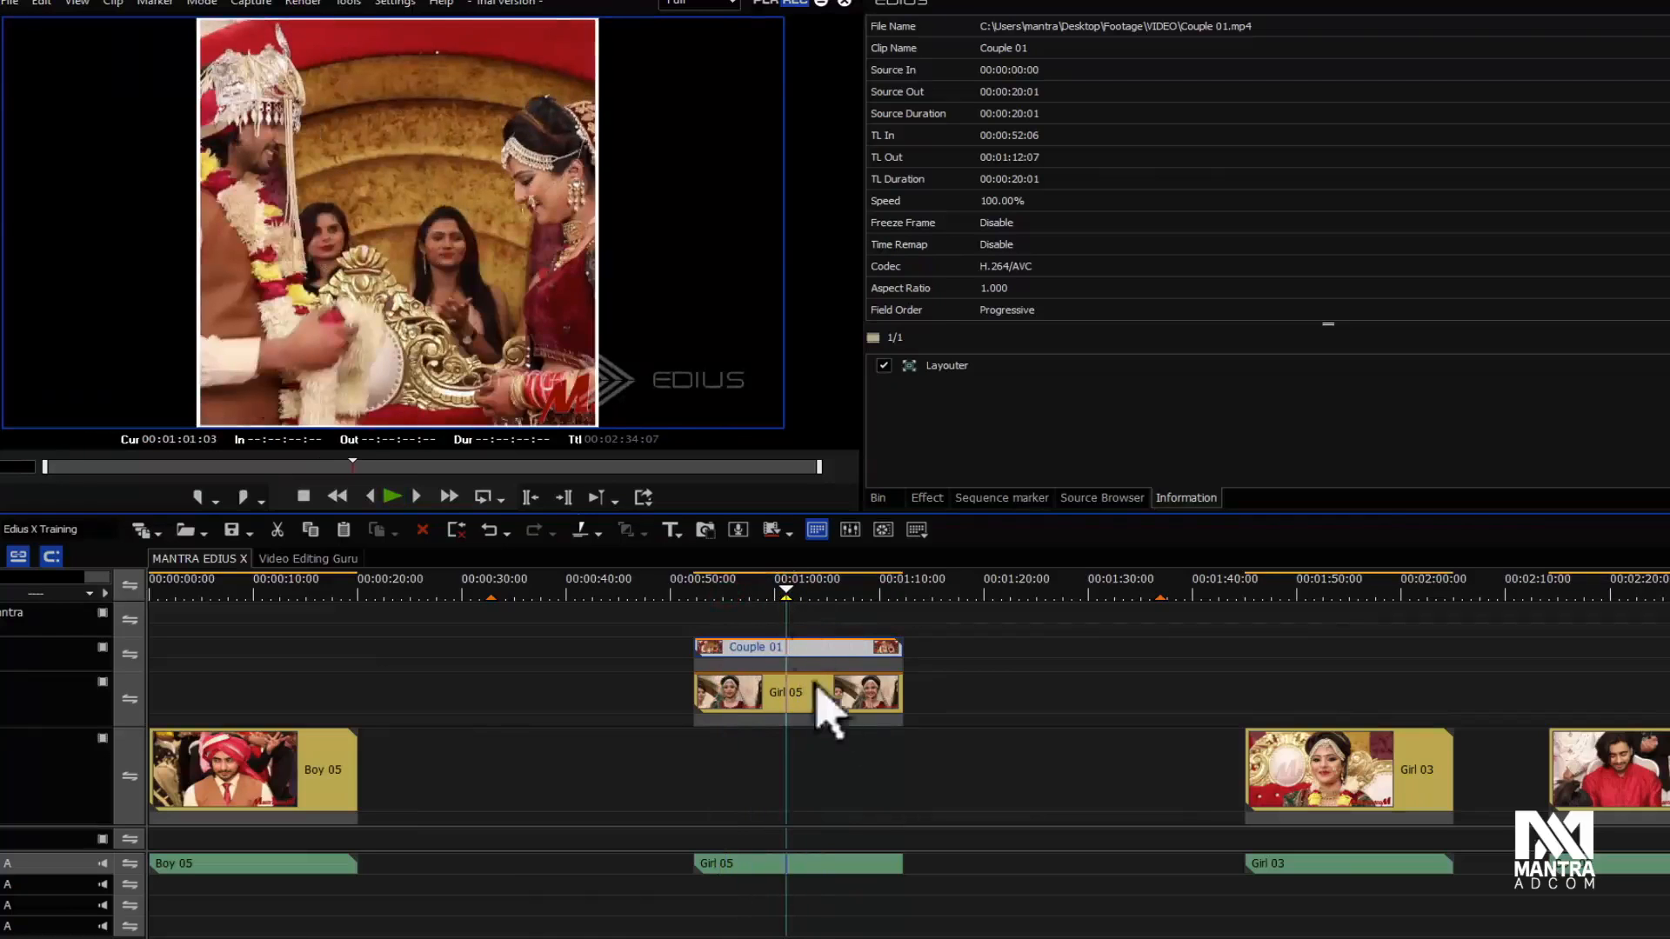
Step: Reopen Girl 05's Layouter and set the X position at the 00:00:10:19 keyframes to 25%
{"action": "double_click", "coordinate": [817, 685]}
{"action": "double_click", "coordinate": [954, 370]}
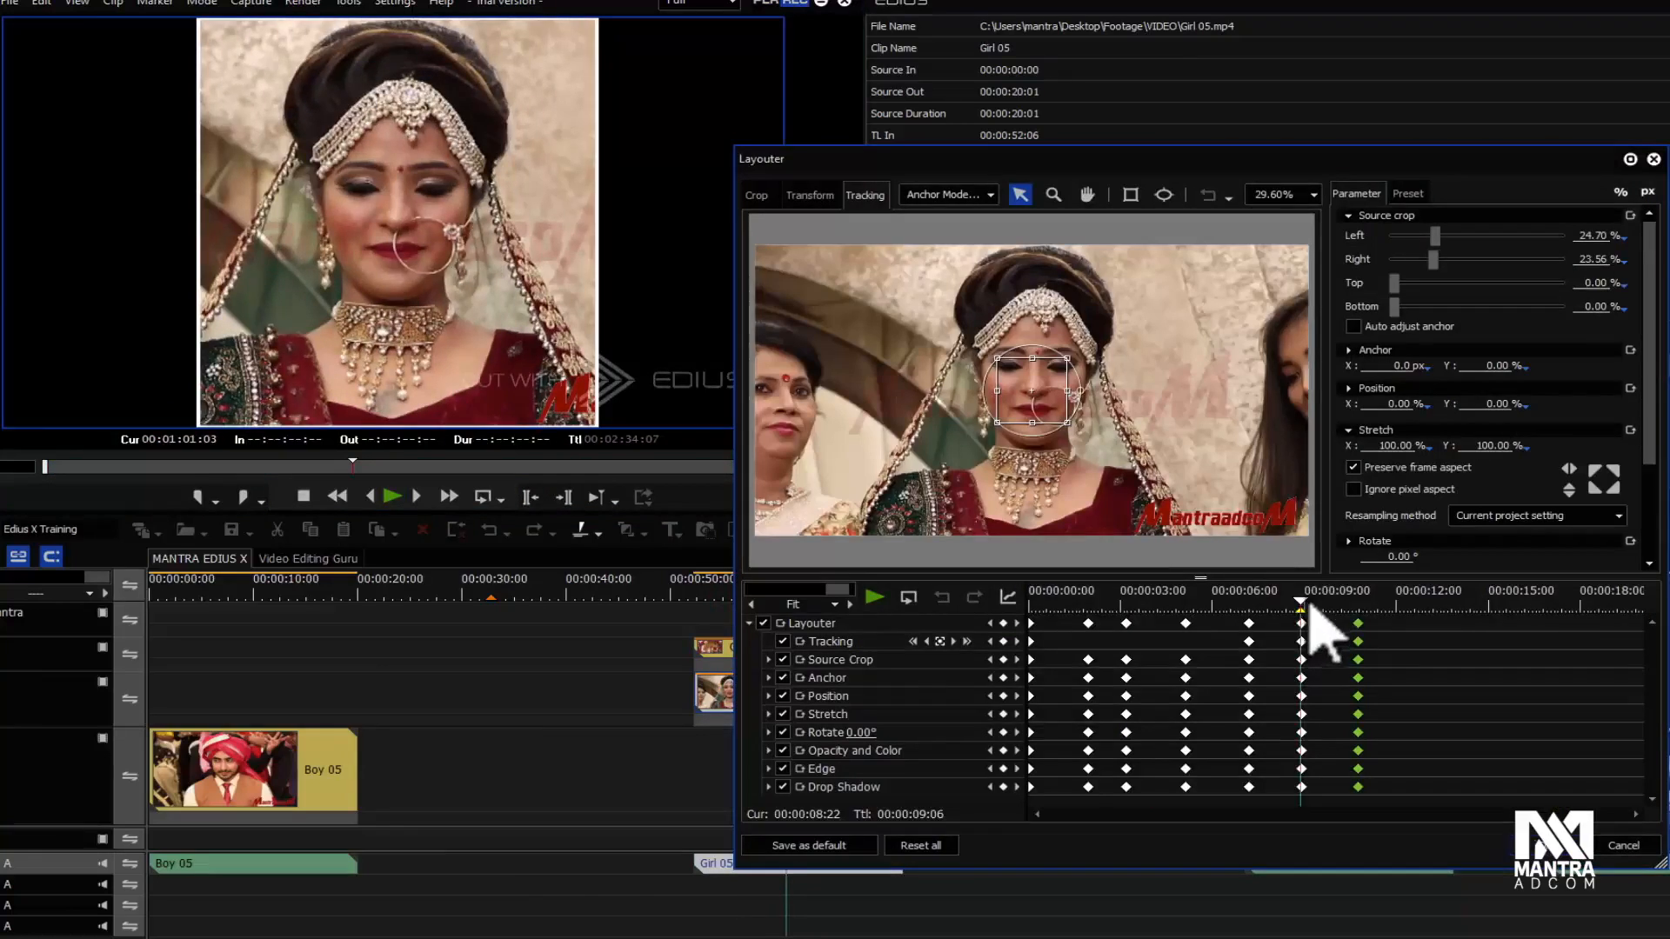
{"action": "left_click_drag", "start_coordinate": [1311, 600], "coordinate": [1359, 600]}
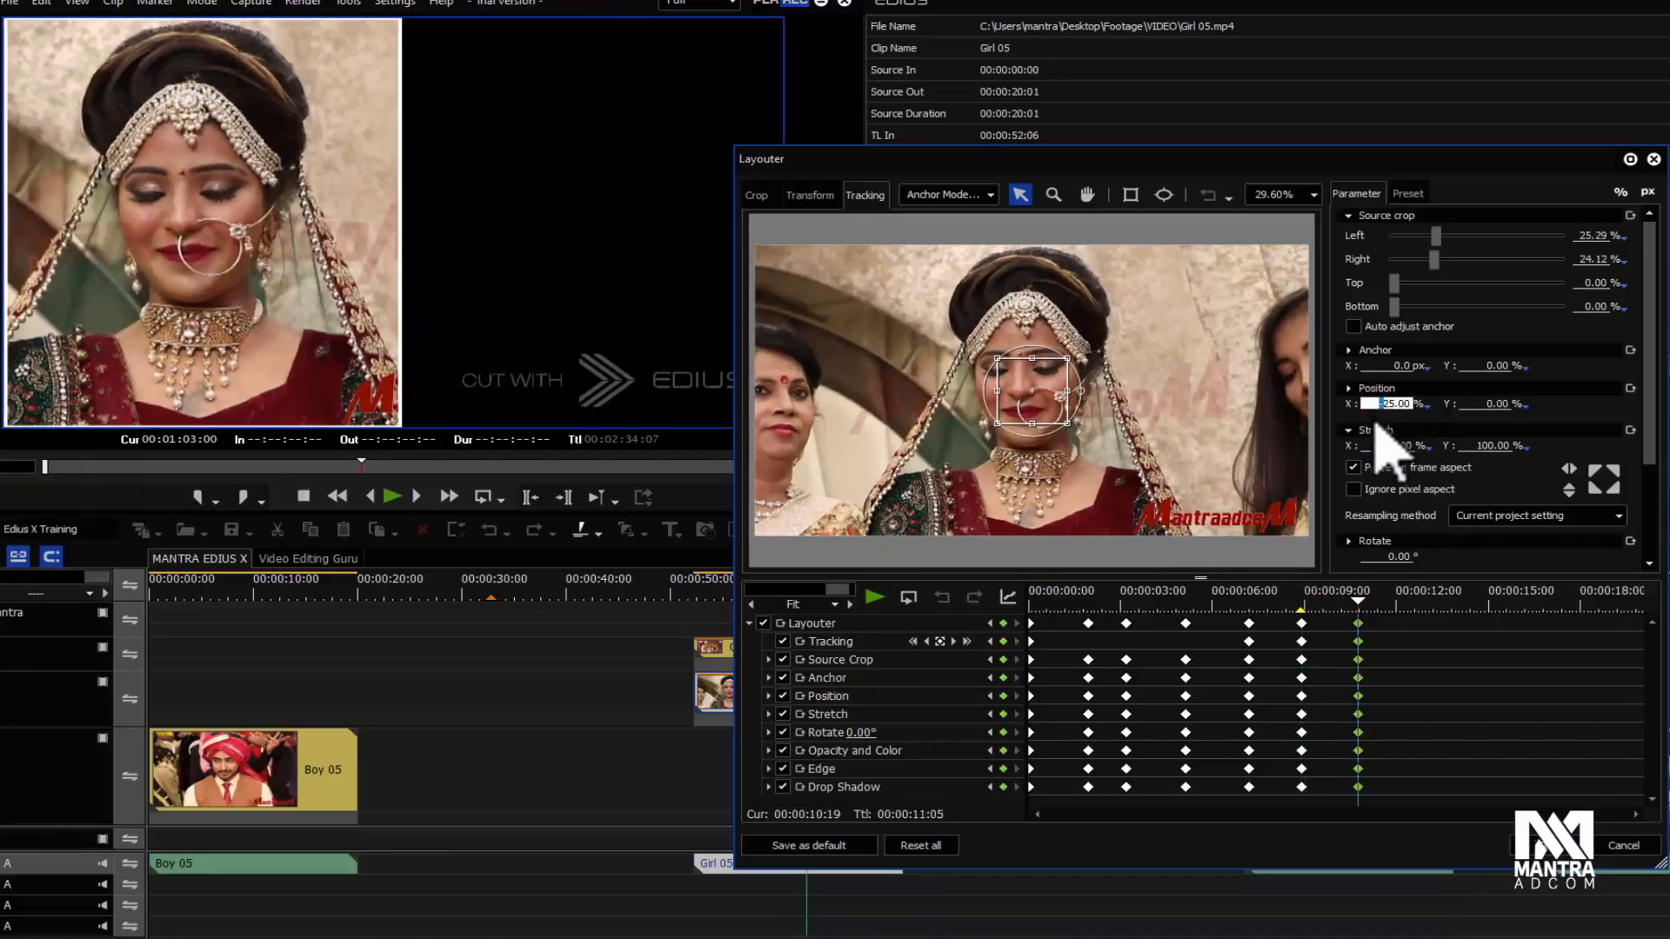
{"action": "key", "text": "BackSpace"}
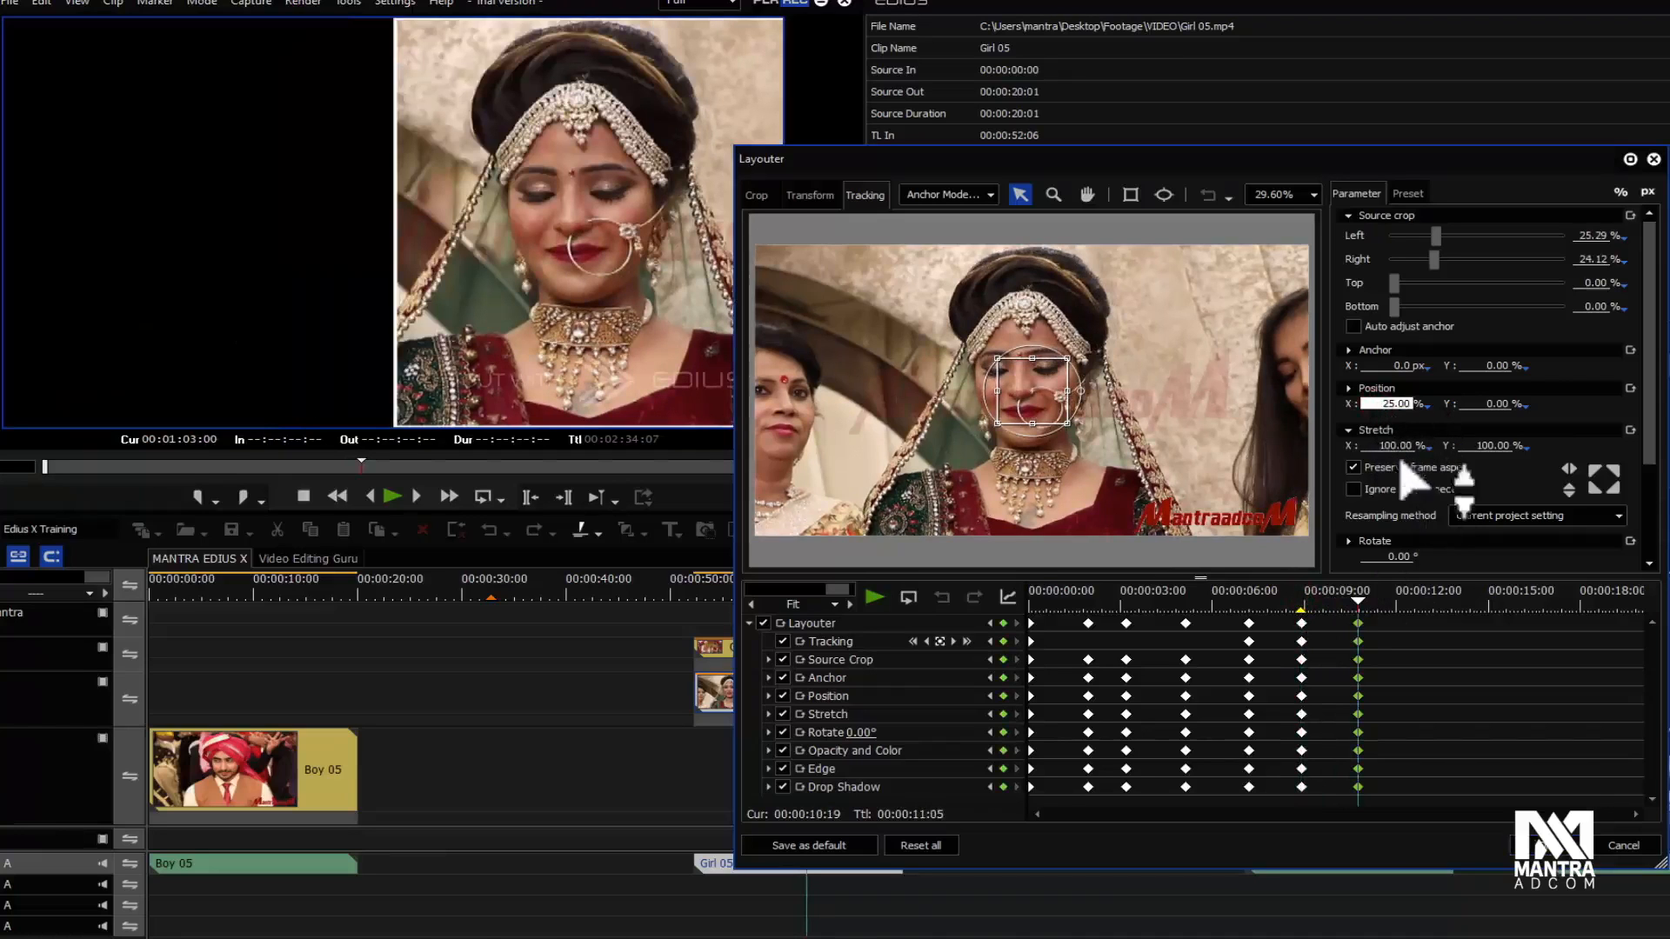
{"action": "left_click", "coordinate": [1555, 854]}
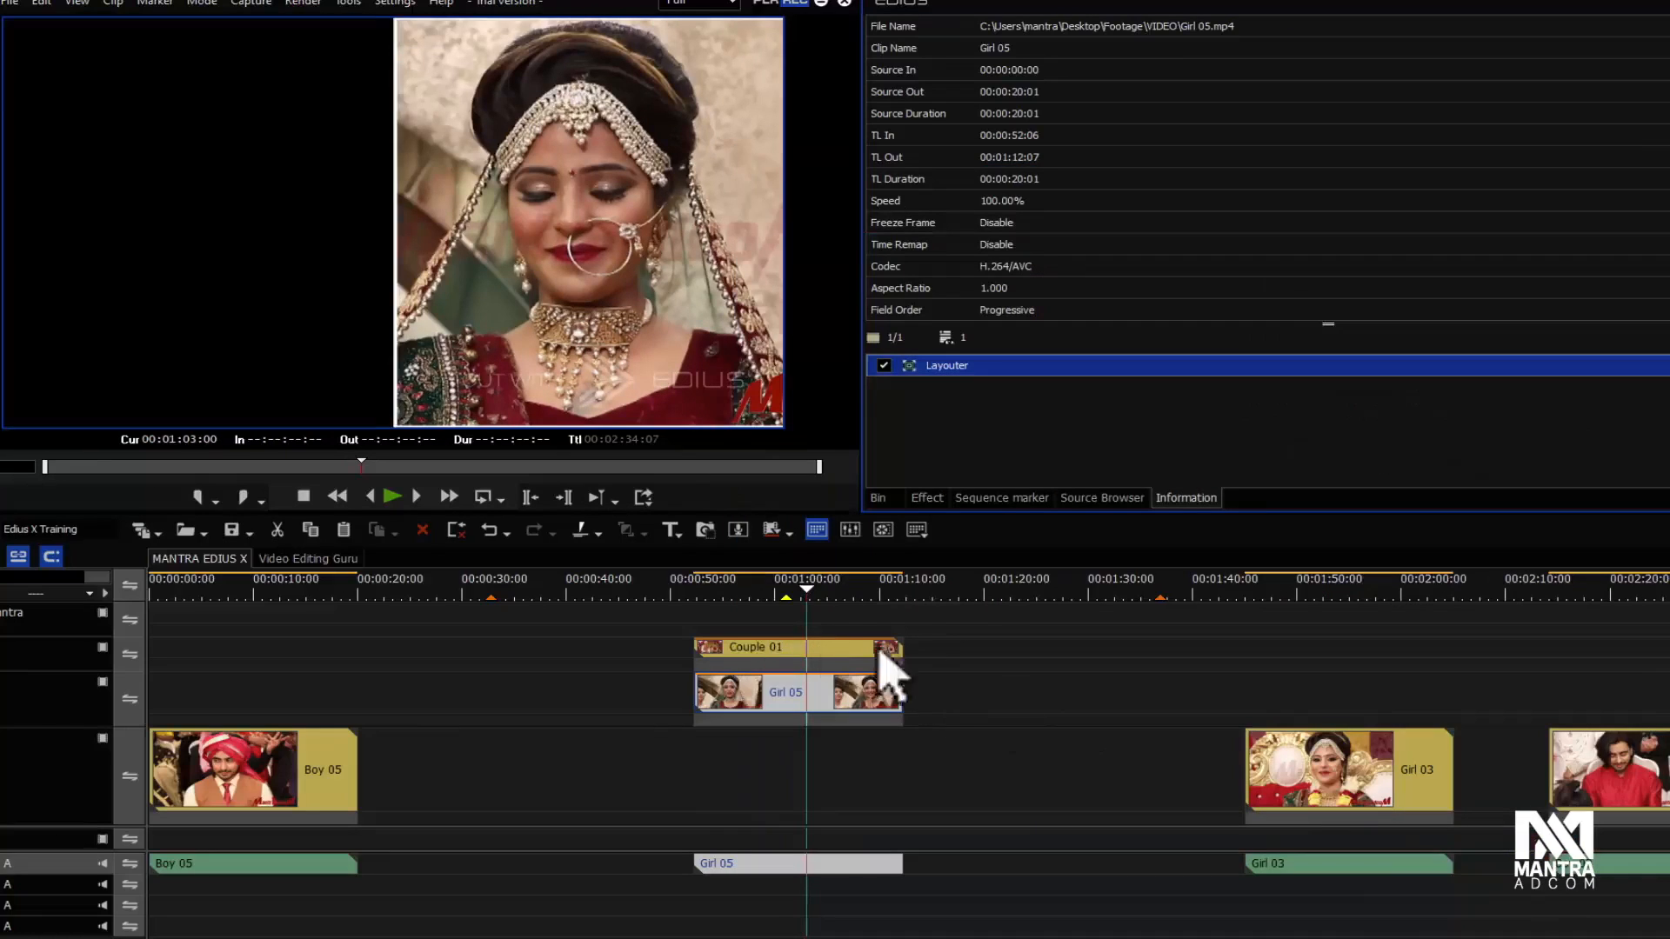
Step: Play the stacked Couple 01 and Girl 05 clips from their start and scrub through the split-screen section
{"action": "left_click", "coordinate": [702, 595]}
{"action": "key", "text": "space"}
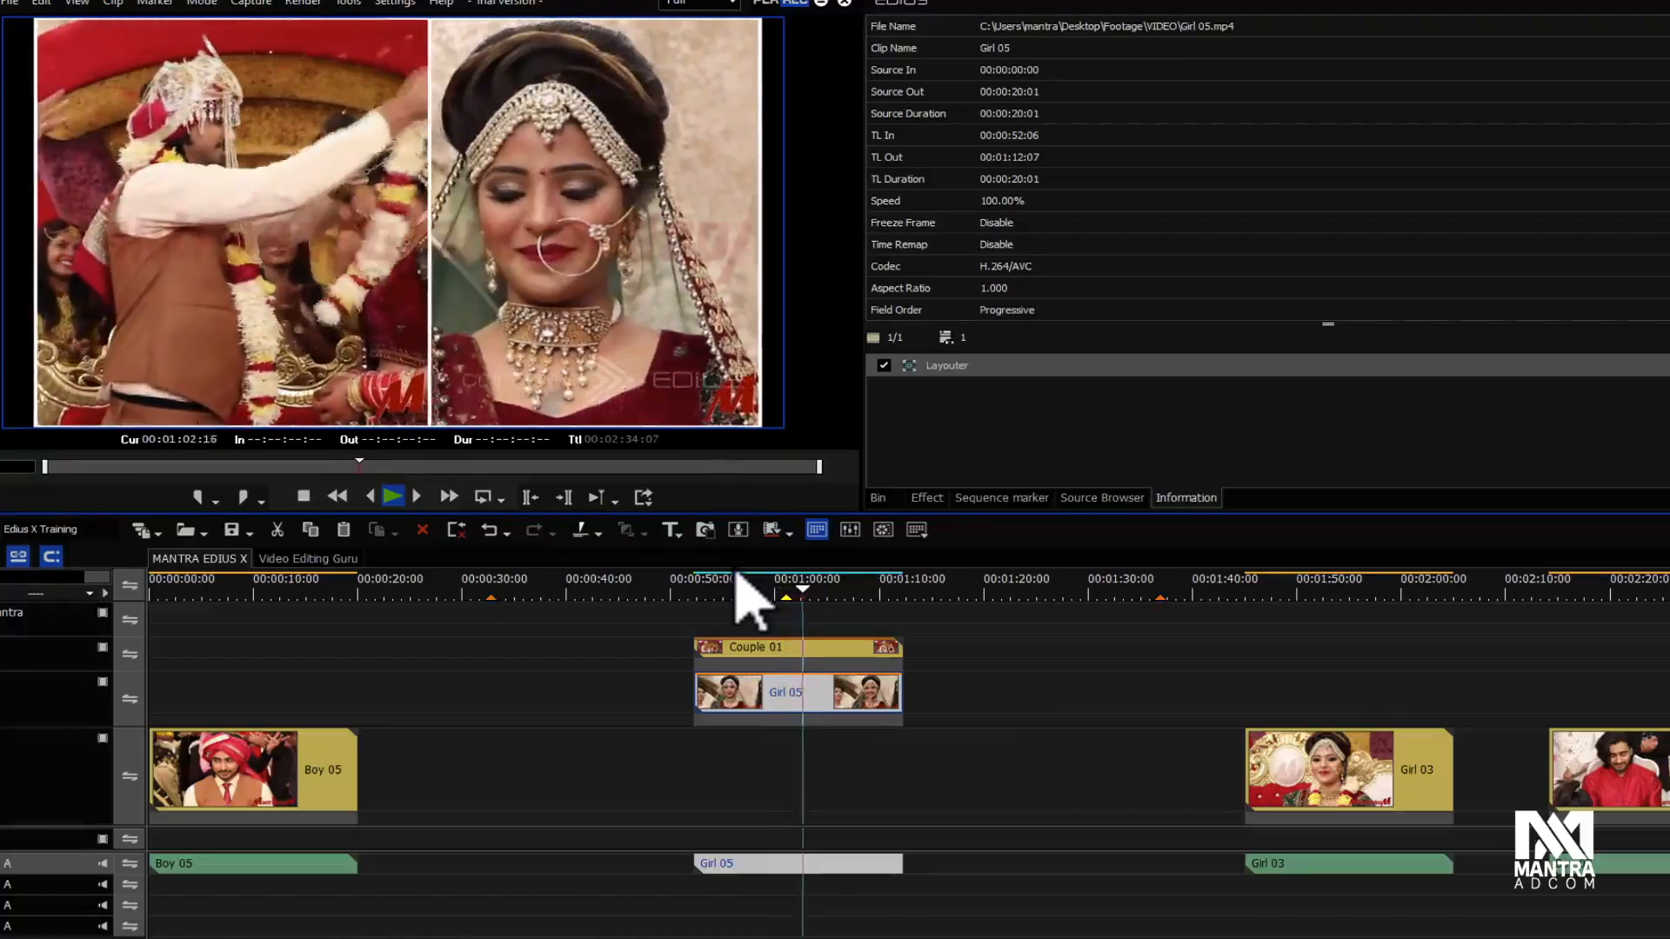
{"action": "left_click", "coordinate": [706, 595]}
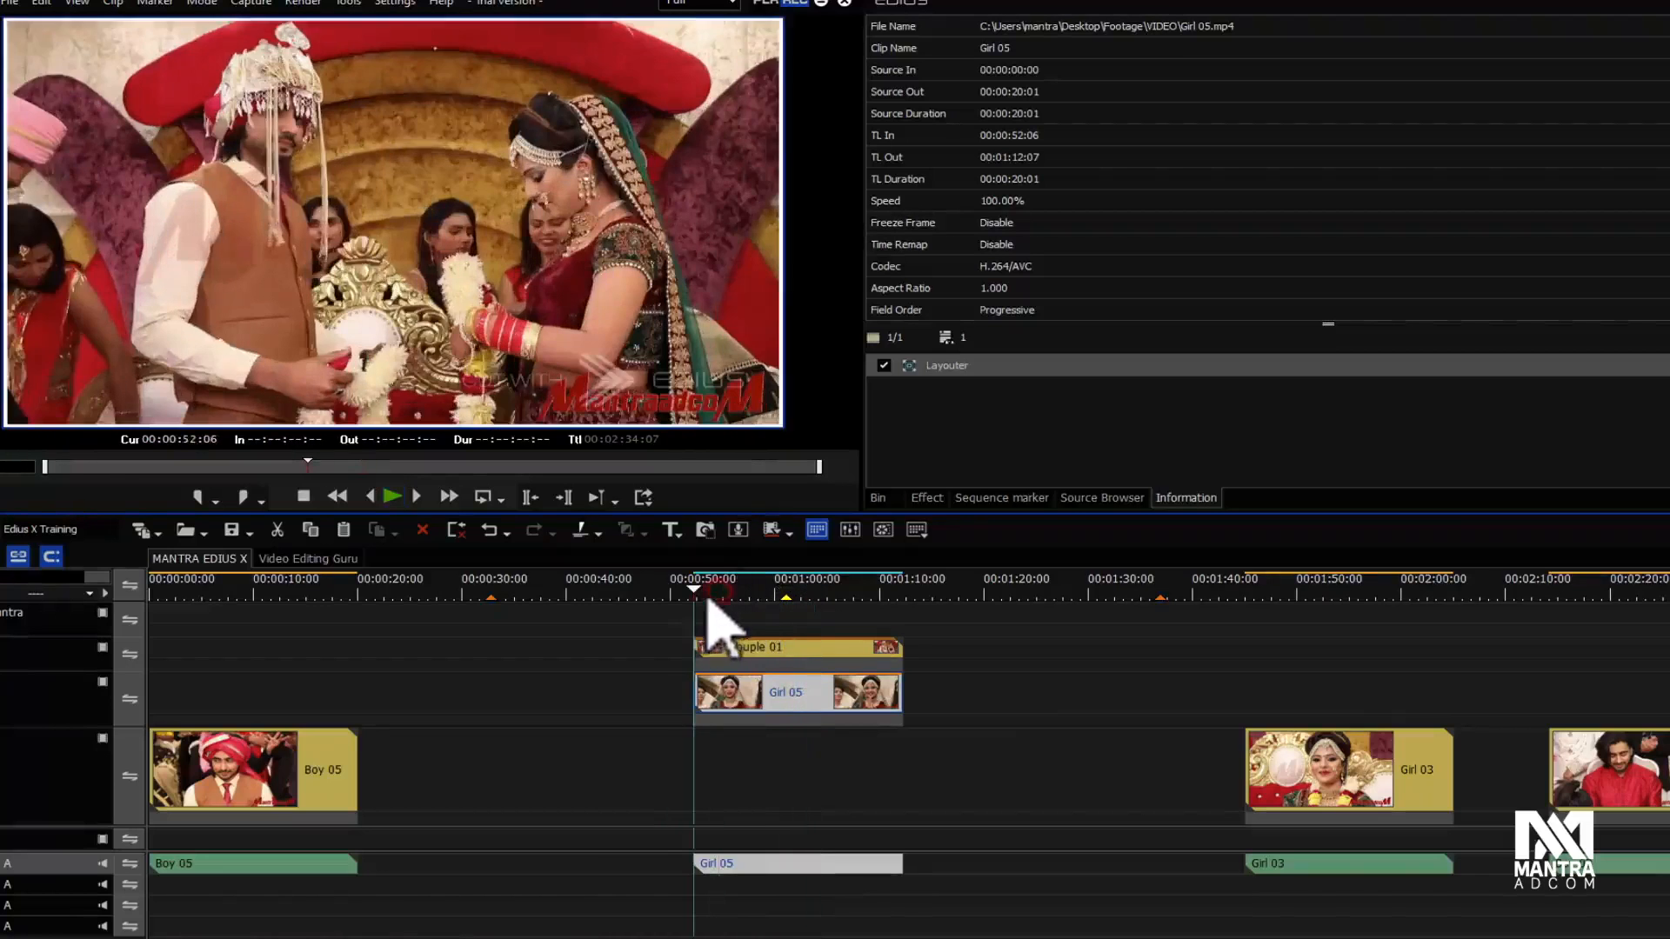
{"action": "left_click", "coordinate": [820, 595]}
{"action": "left_click_drag", "start_coordinate": [841, 598], "coordinate": [839, 633]}
Step: Move the Girl 03 clip to Girl 05's track starting at 00:01:22:12 and stack the Boy 02 clip directly above it
{"action": "left_click", "coordinate": [777, 648]}
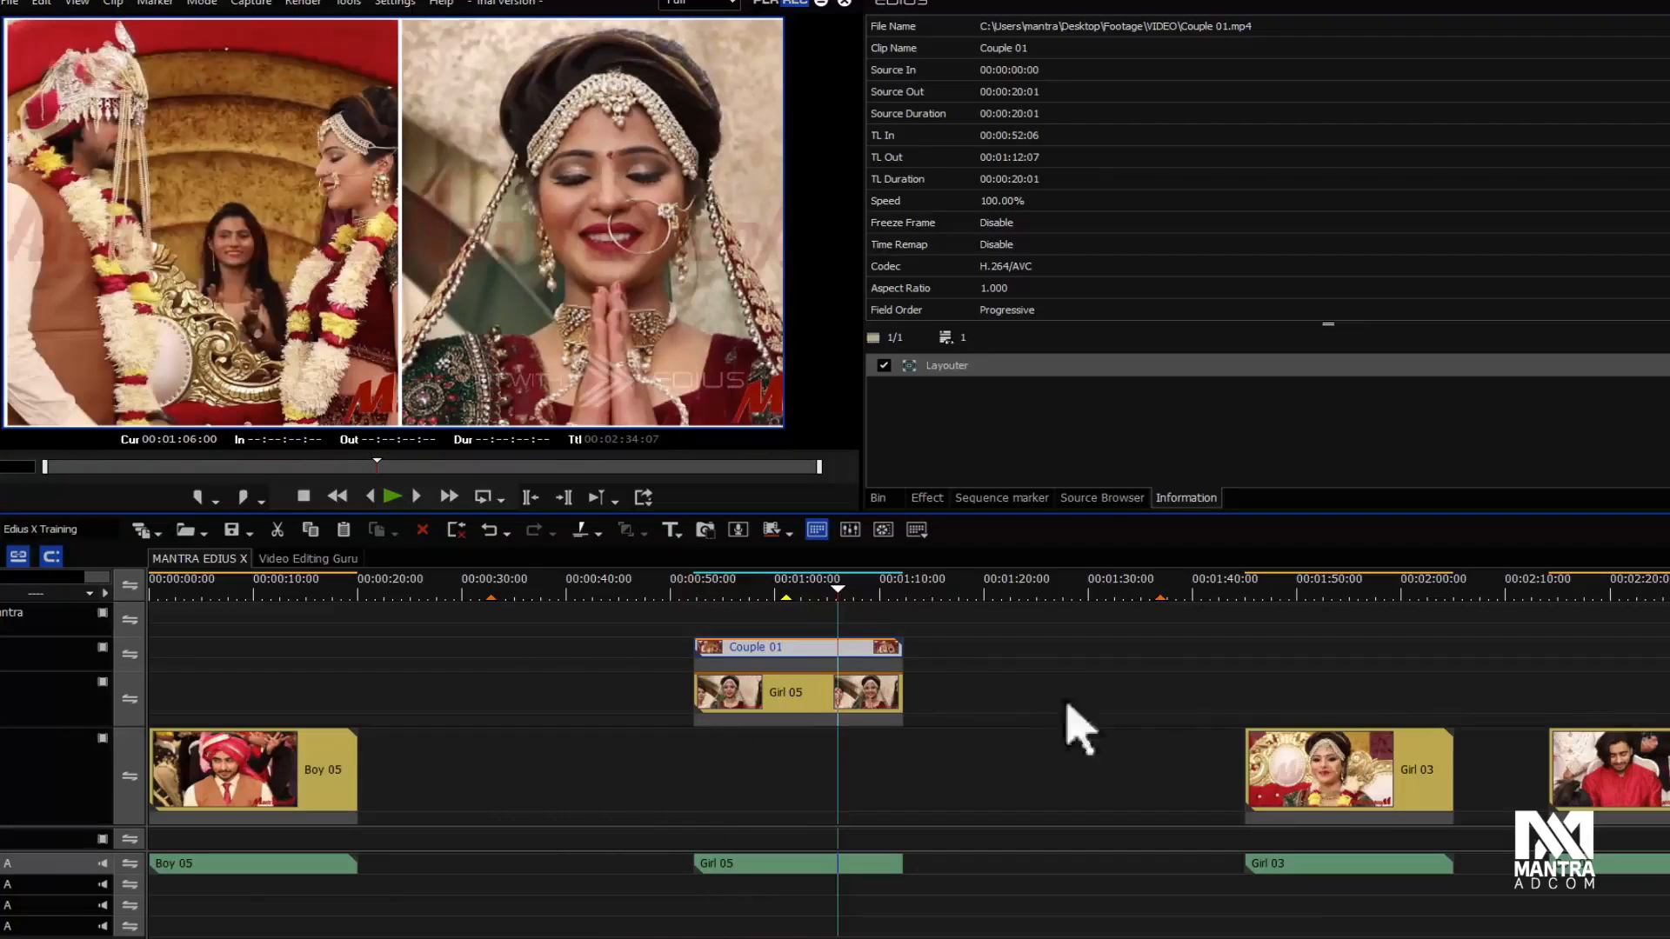
{"action": "left_click_drag", "start_coordinate": [1370, 787], "coordinate": [1122, 680]}
{"action": "left_click_drag", "start_coordinate": [1551, 765], "coordinate": [1103, 669]}
Step: Copy Girl 05's Layouter animation onto Girl 03 and Couple 01's Layouter animation onto Boy 02
{"action": "left_click", "coordinate": [844, 693]}
{"action": "left_click", "coordinate": [937, 364]}
{"action": "left_click_drag", "start_coordinate": [941, 372], "coordinate": [1109, 687]}
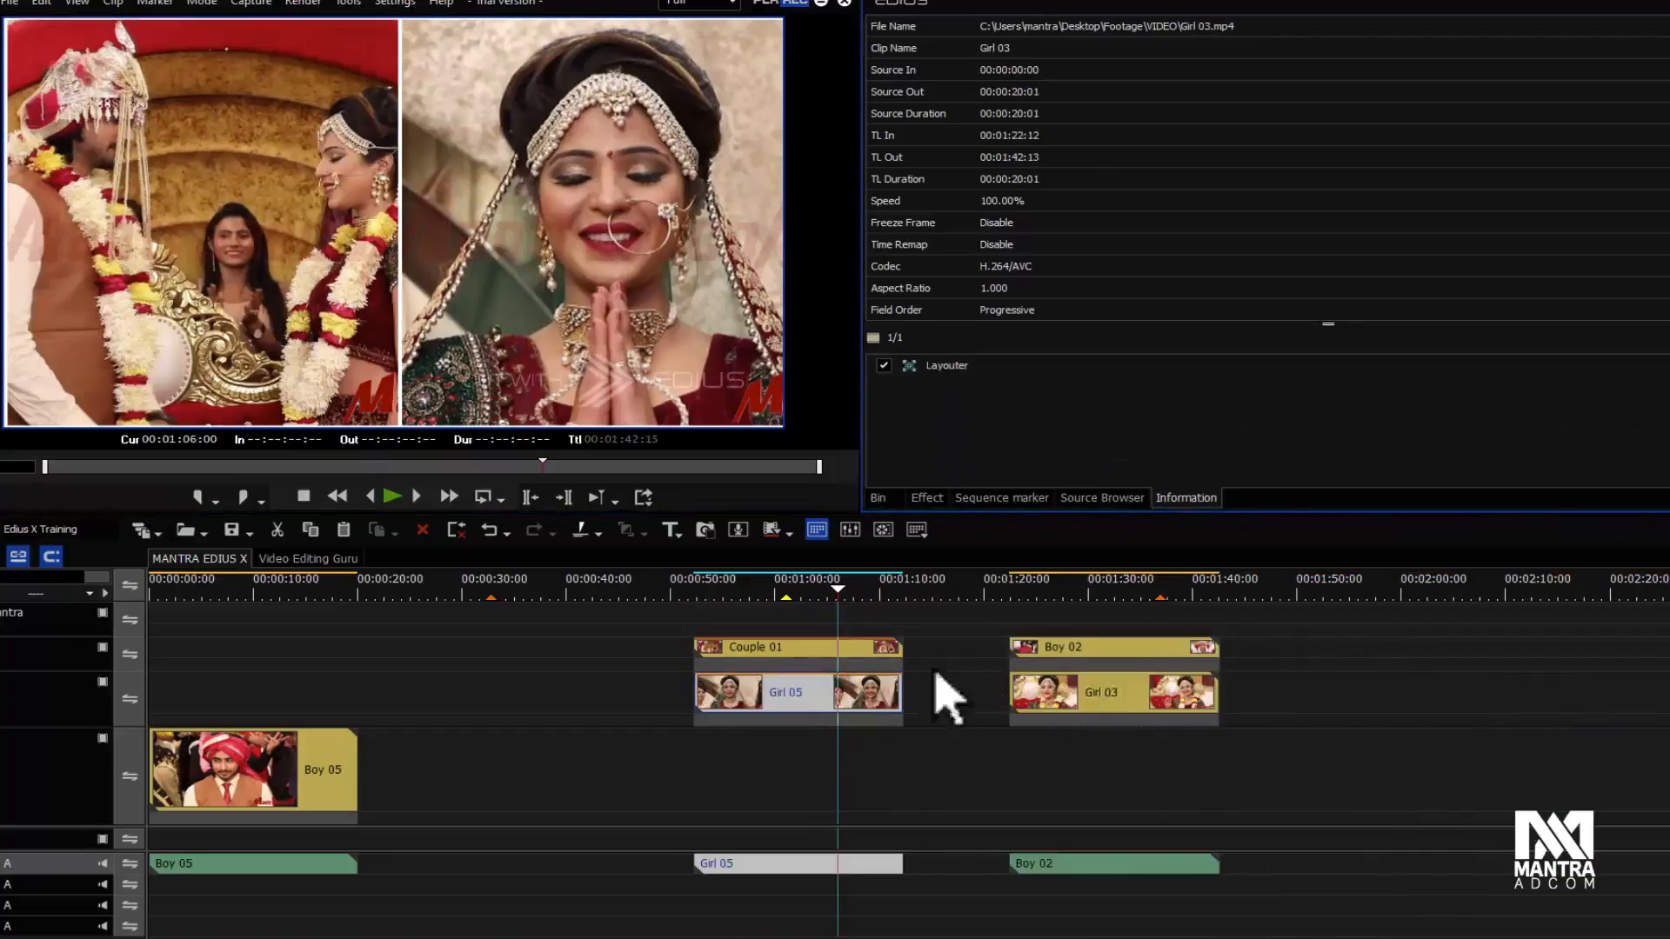
{"action": "left_click", "coordinate": [823, 653]}
{"action": "left_click_drag", "start_coordinate": [958, 368], "coordinate": [1110, 648]}
Step: Play and scrub the stacked Boy 02 and Girl 03 clips to check the copied animations
{"action": "left_click", "coordinate": [1012, 595]}
{"action": "key", "text": "space"}
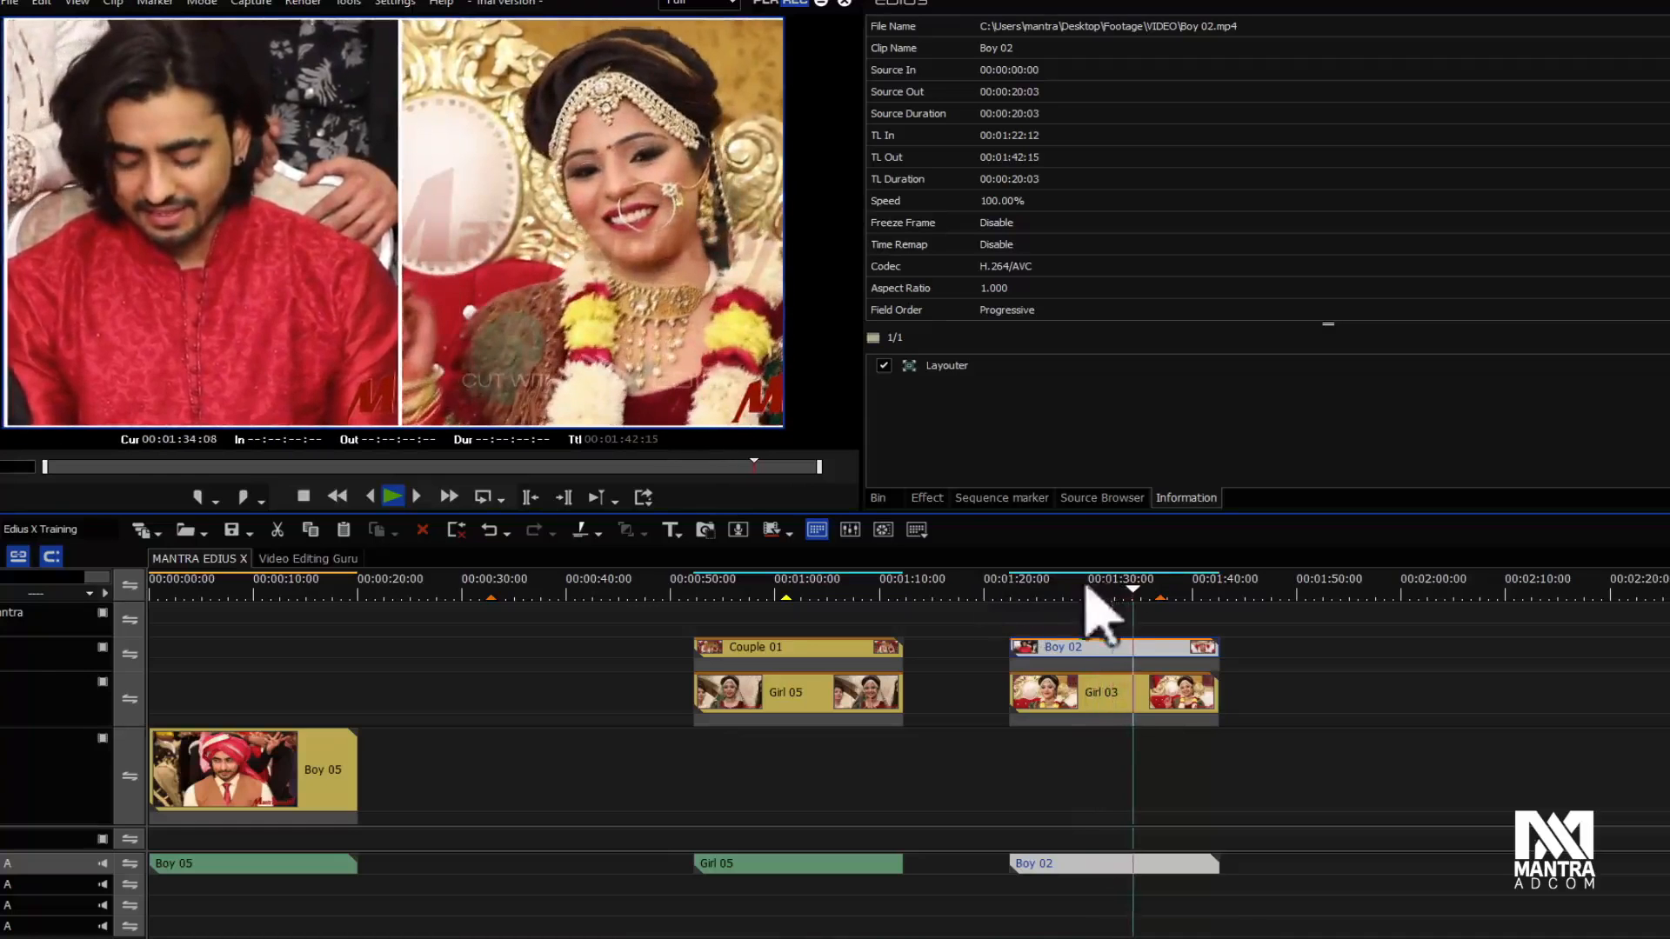
{"action": "left_click_drag", "start_coordinate": [1057, 600], "coordinate": [1163, 615]}
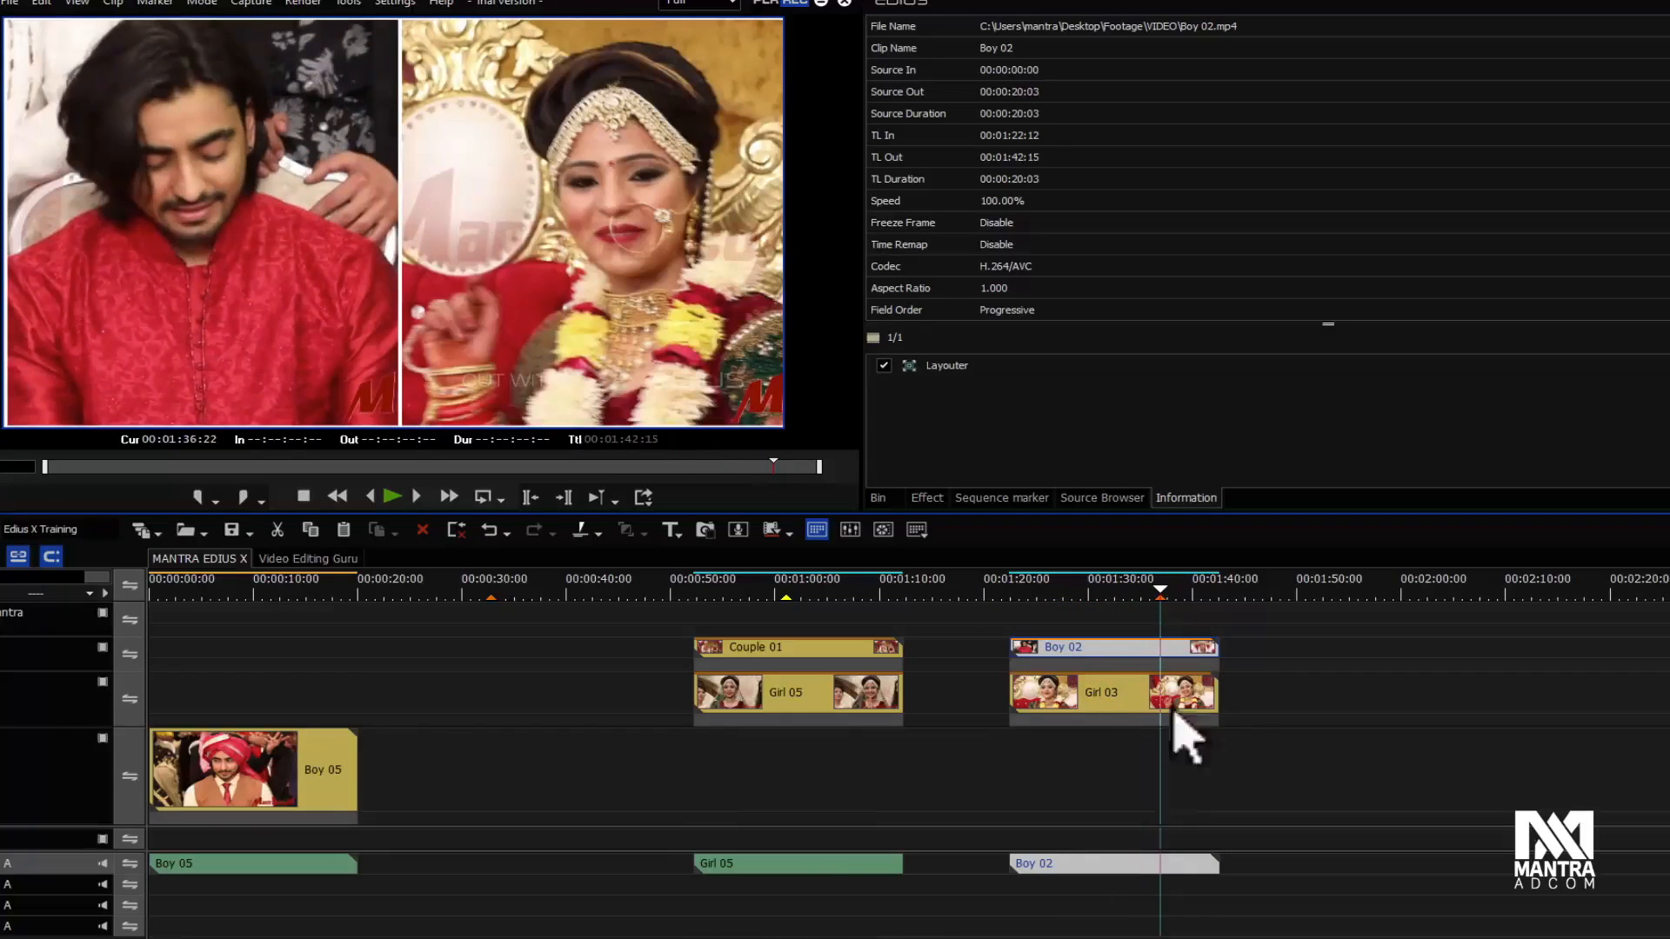
Step: Place the Boy 05 clip on the track above Boy 02, starting at 00:01:22:14, and open its Layouter
{"action": "left_click_drag", "start_coordinate": [253, 787], "coordinate": [1101, 619]}
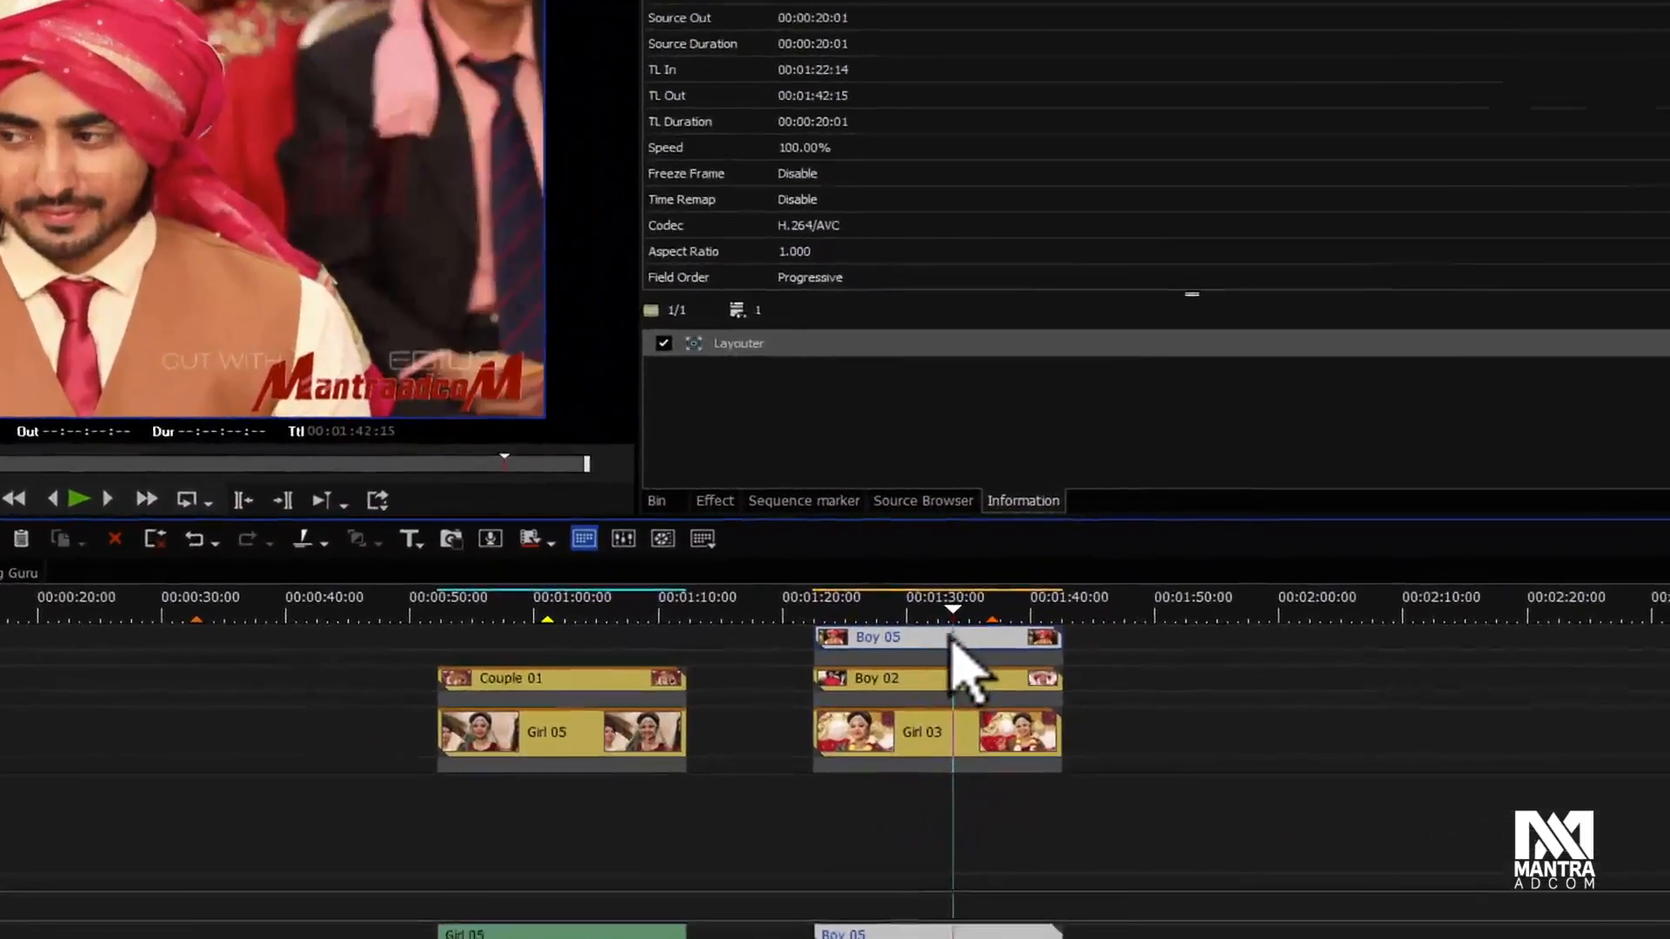
{"action": "left_click", "coordinate": [1113, 613]}
{"action": "left_click", "coordinate": [670, 335]}
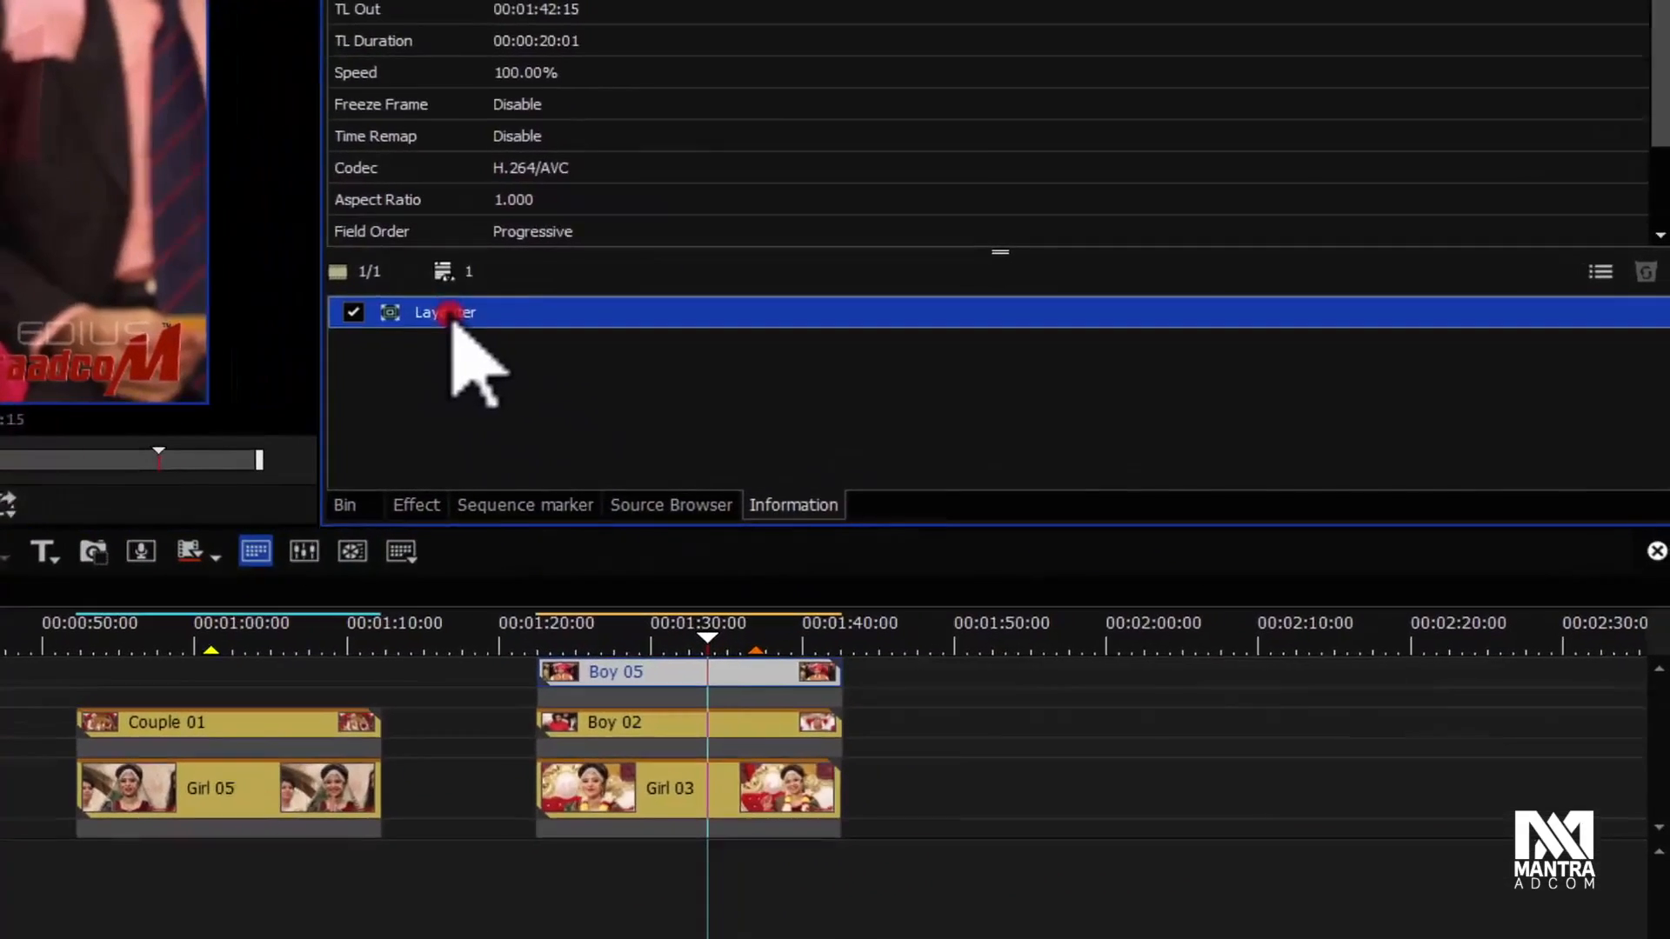
{"action": "double_click", "coordinate": [433, 315]}
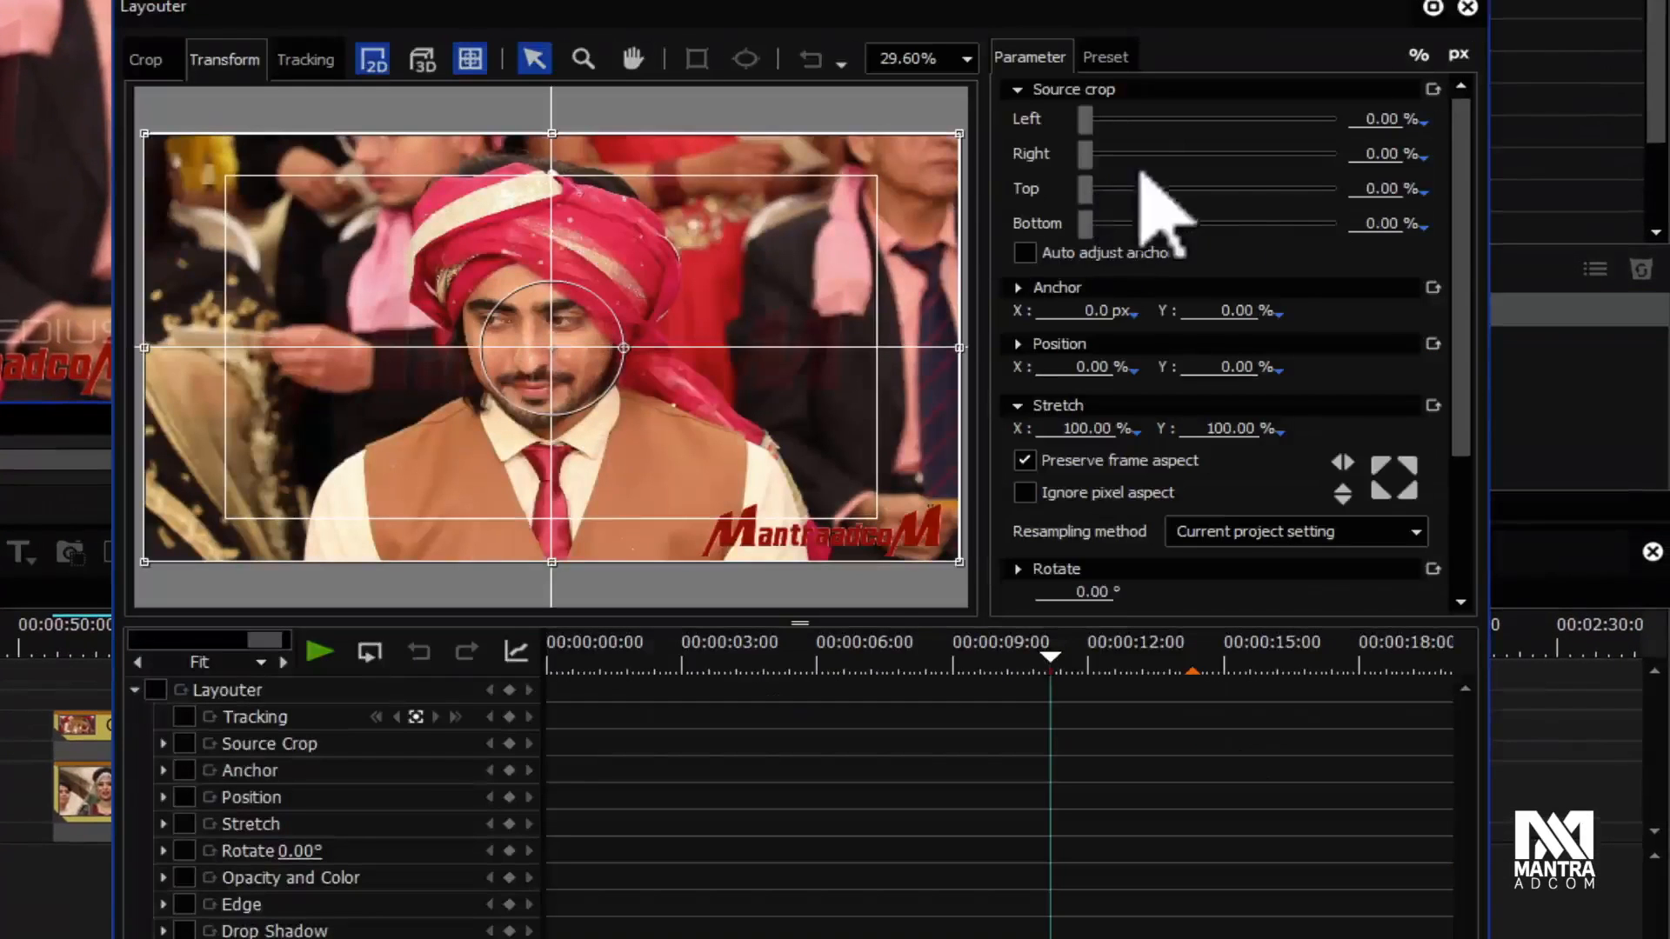
Step: Crop the Boy 05 source by 50% on both the right and left, and scrub the result
{"action": "left_click", "coordinate": [1184, 157]}
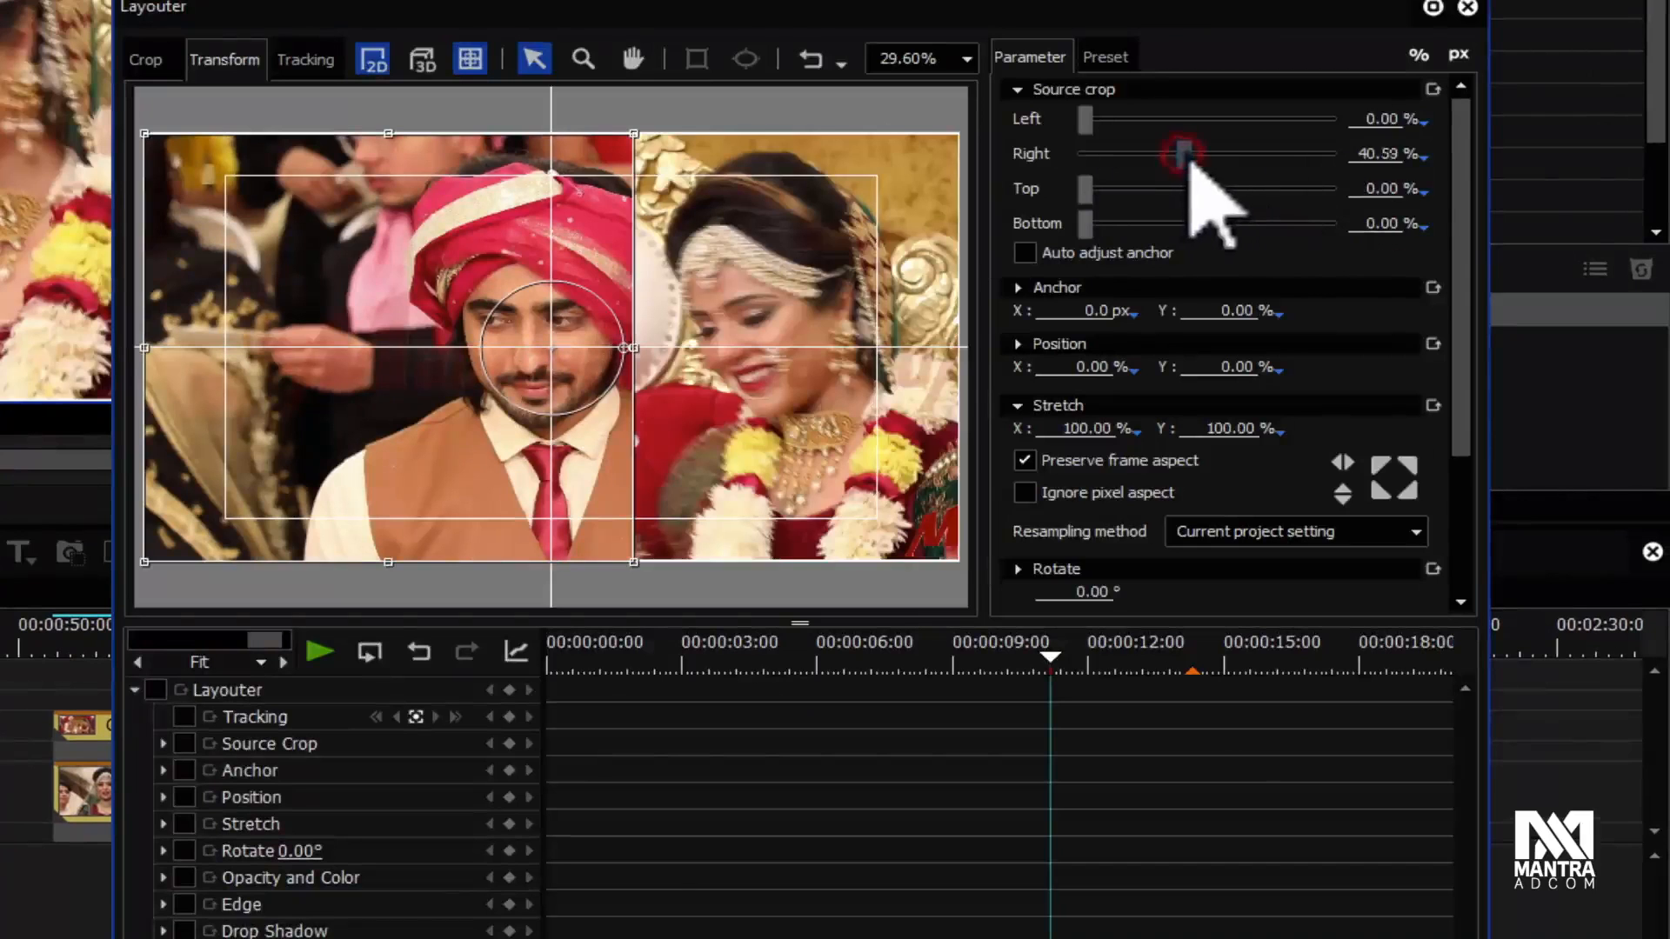
{"action": "left_click", "coordinate": [1381, 153]}
{"action": "type", "text": "50"}
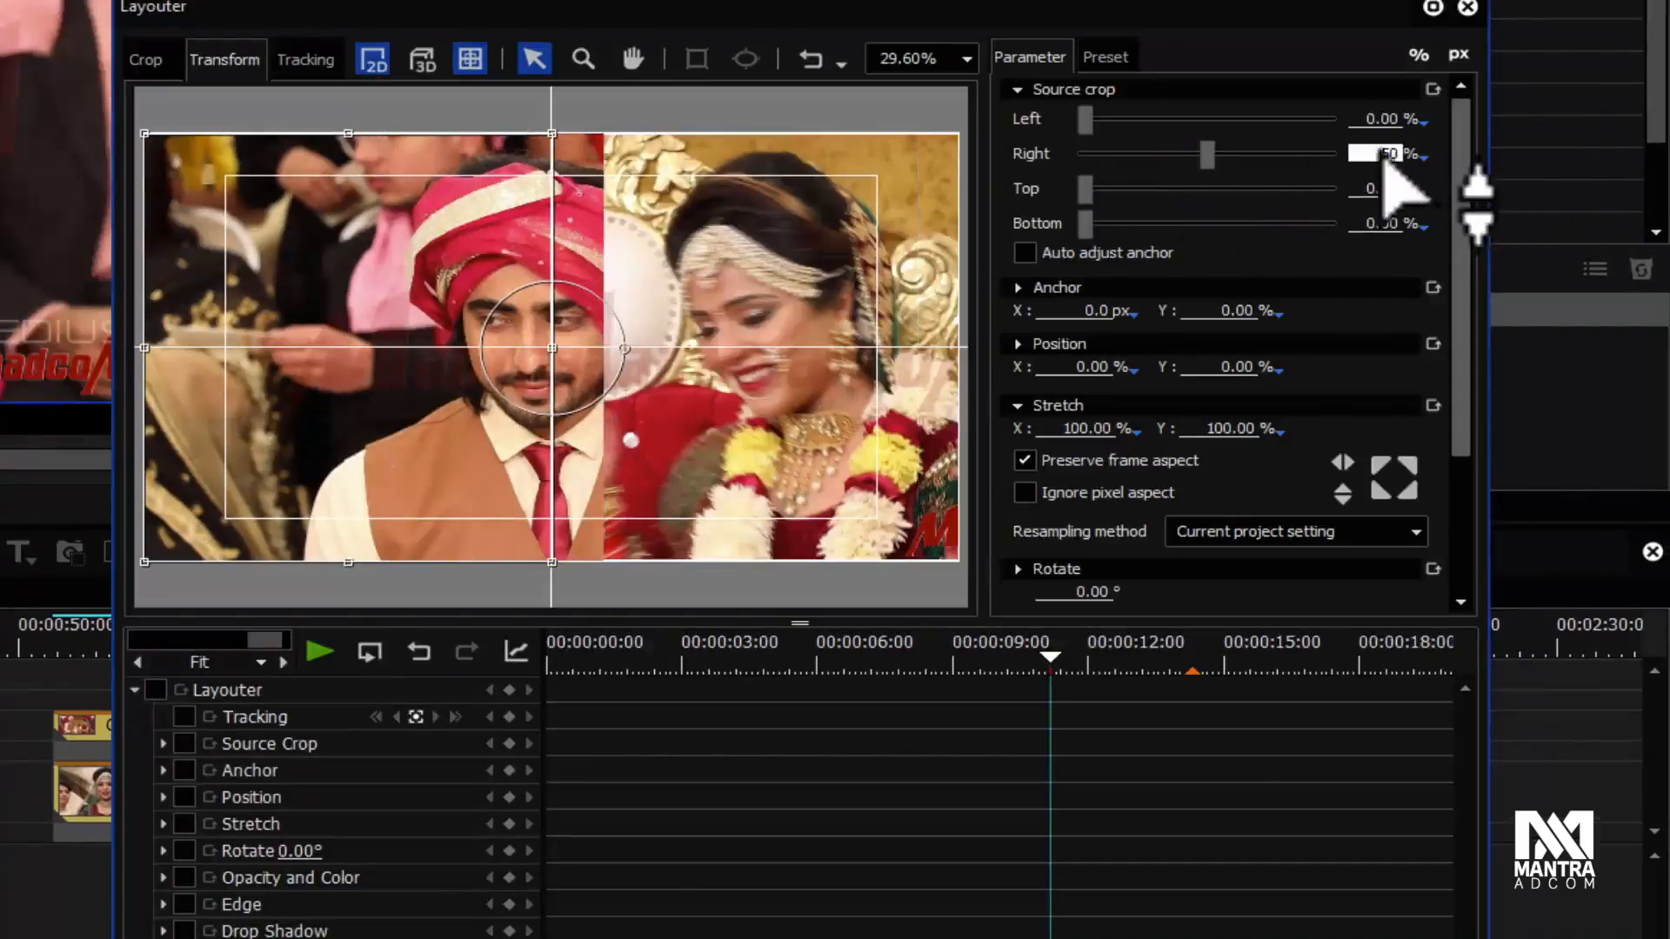
{"action": "left_click", "coordinate": [1383, 118]}
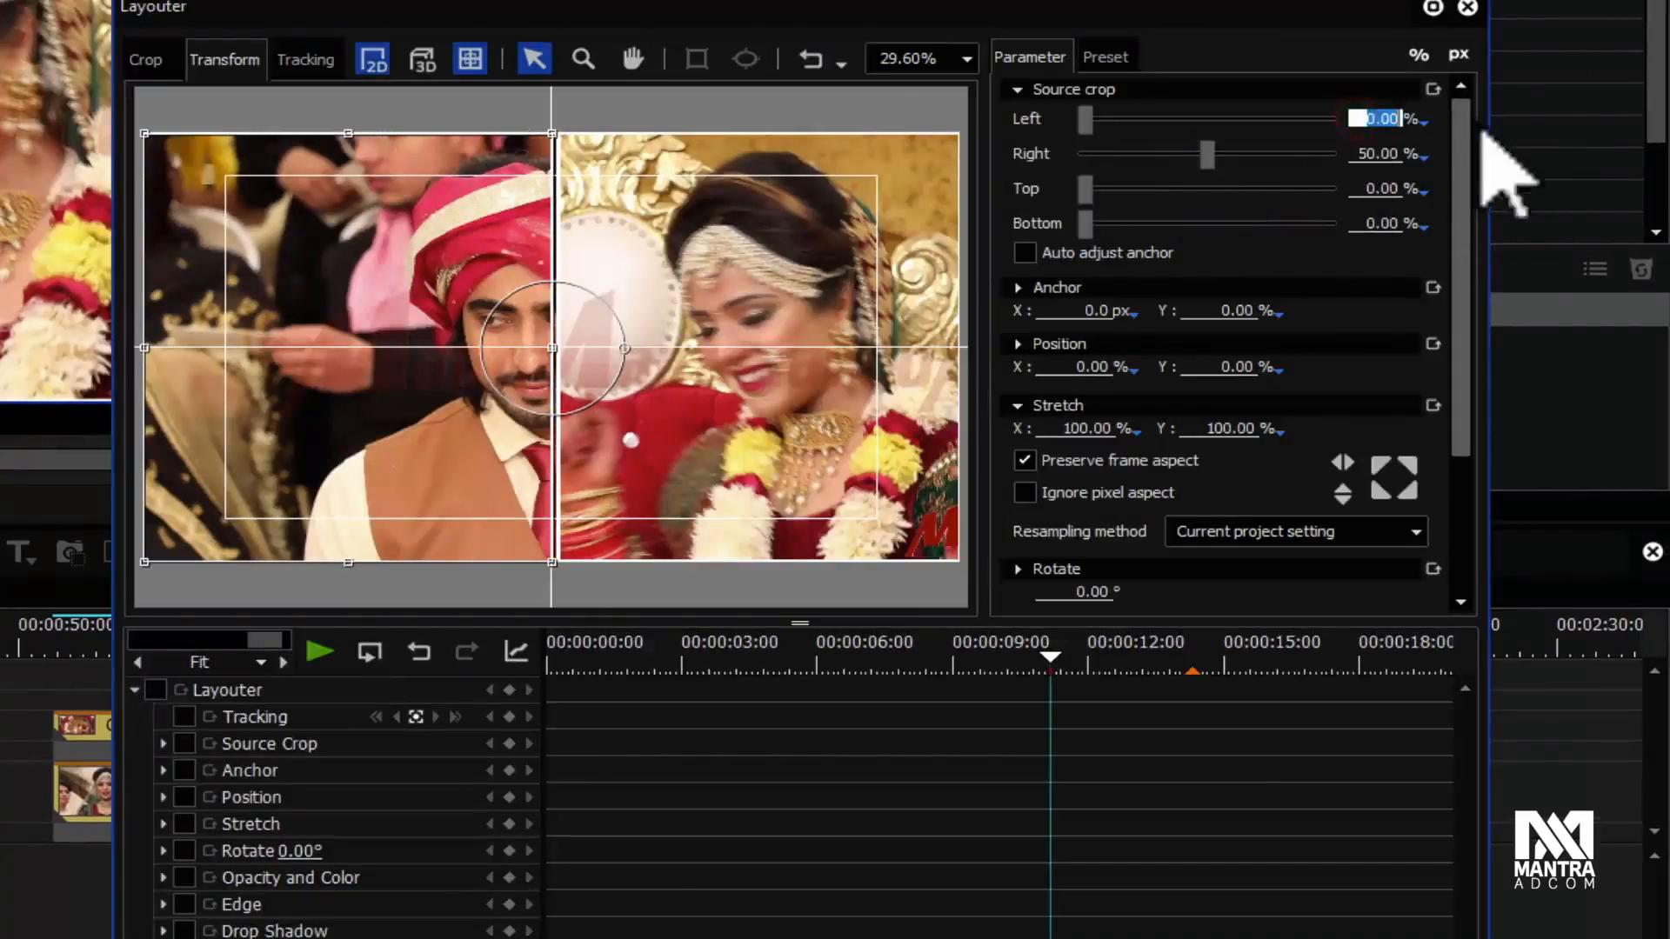
{"action": "type", "text": "50"}
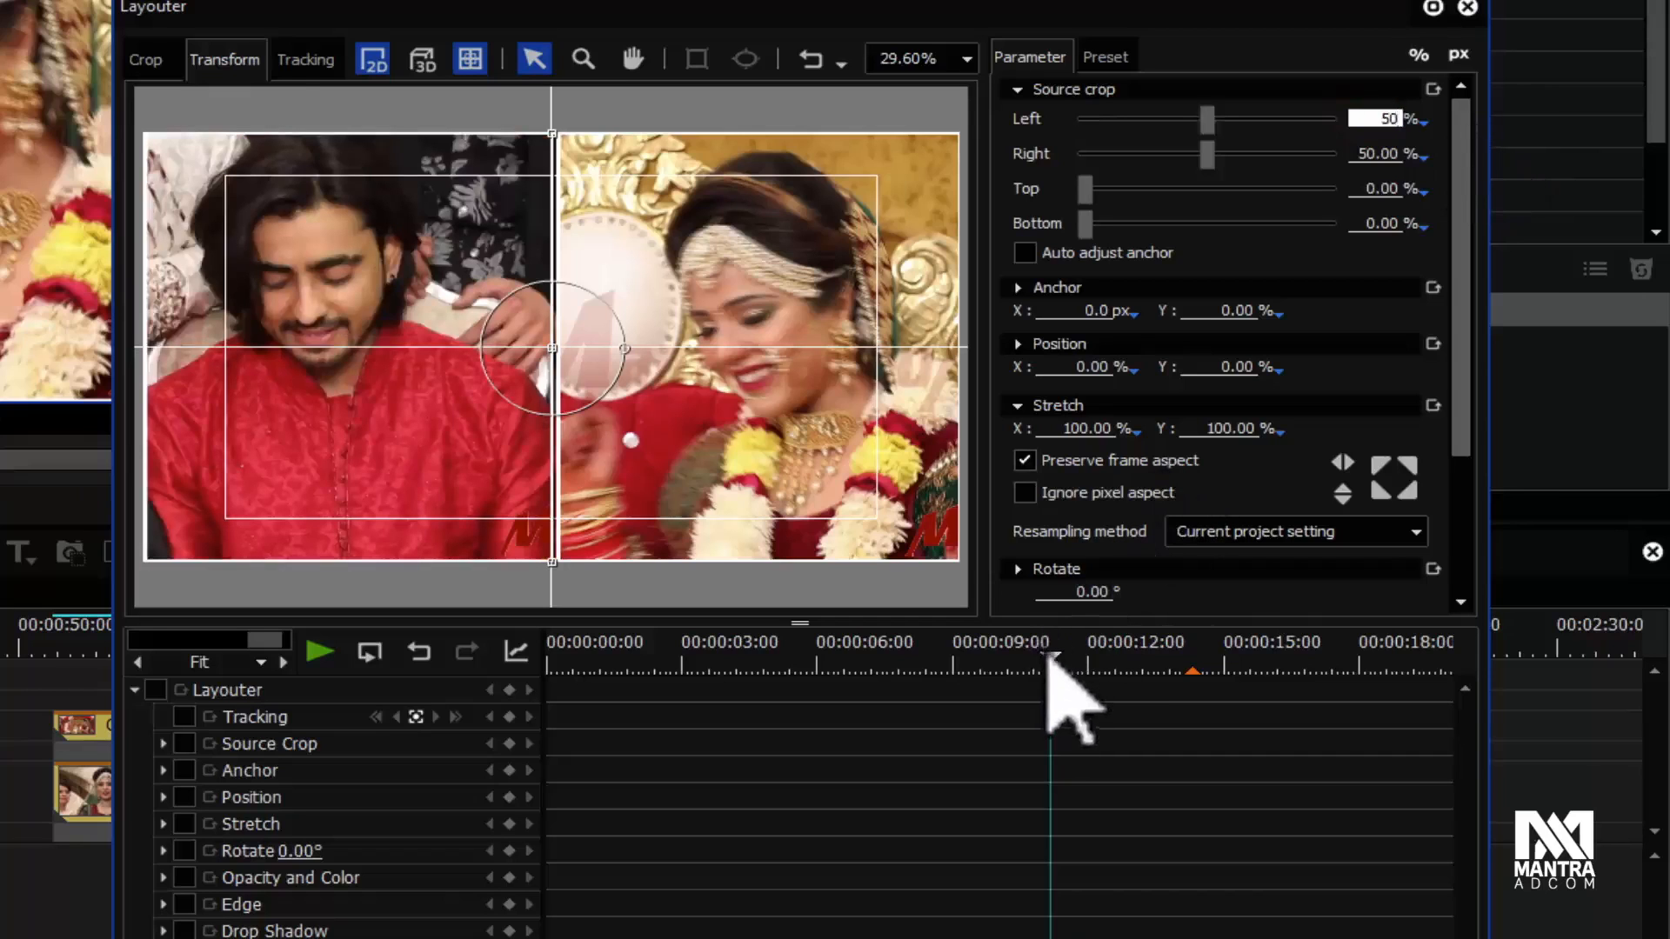
{"action": "left_click", "coordinate": [1031, 654]}
{"action": "left_click_drag", "start_coordinate": [1031, 670], "coordinate": [1096, 671]}
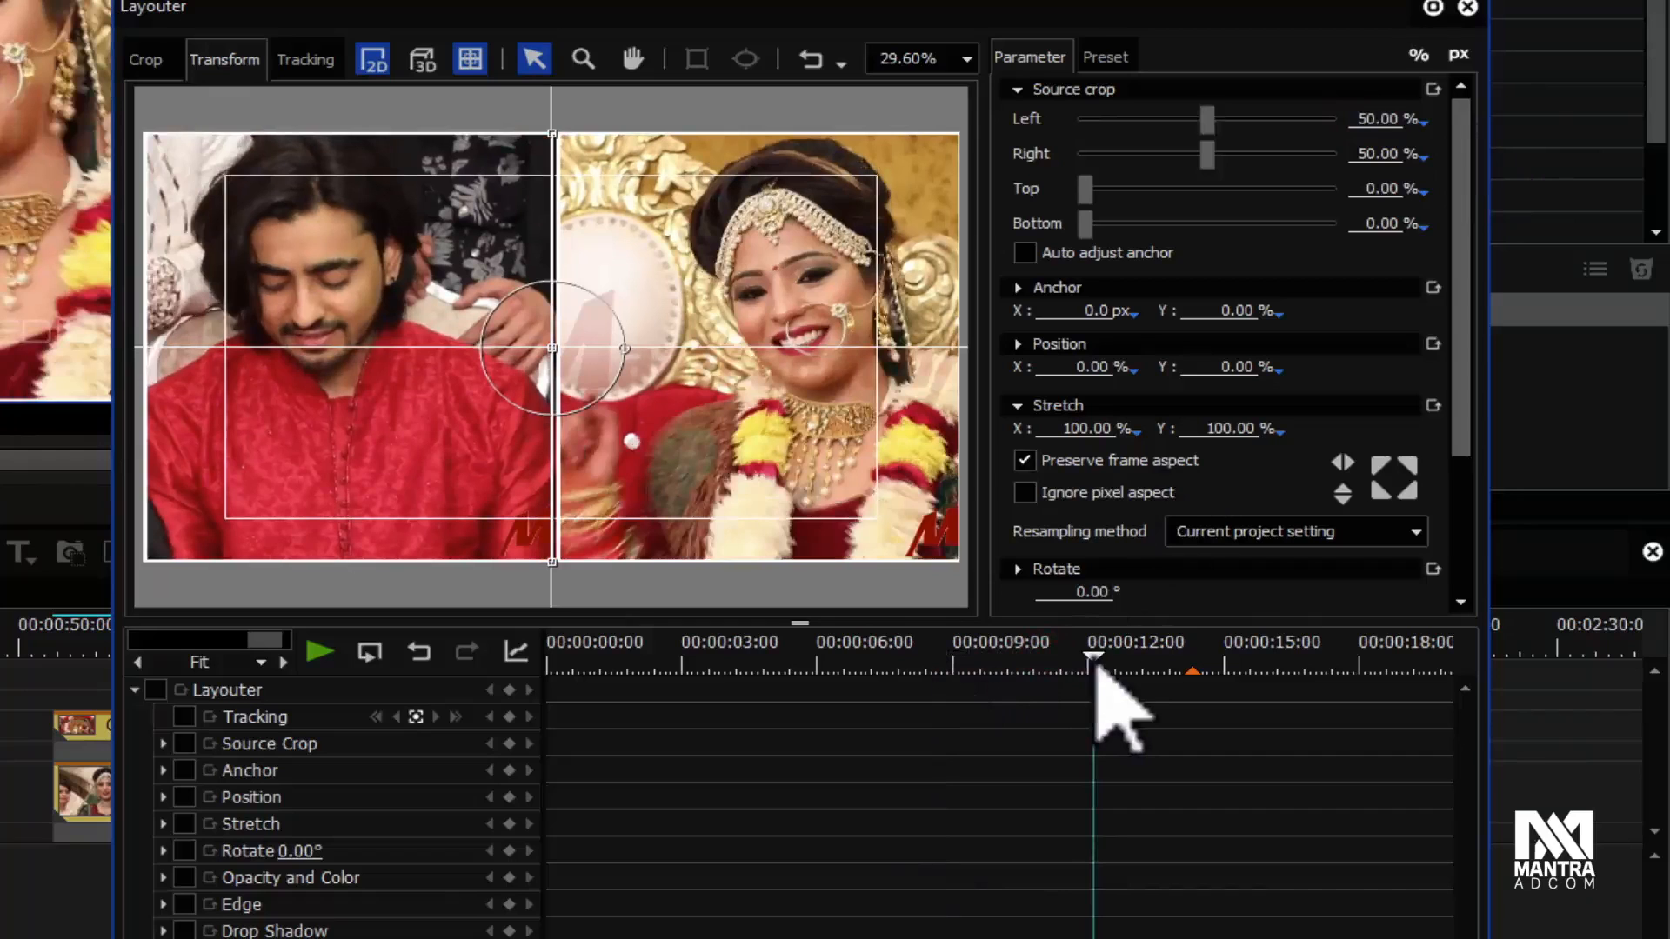
Step: Enable Layouter keyframing for Boy 05 and add keyframes to all parameters at about 12 seconds and at 00:00:14:24
{"action": "left_click", "coordinate": [155, 690]}
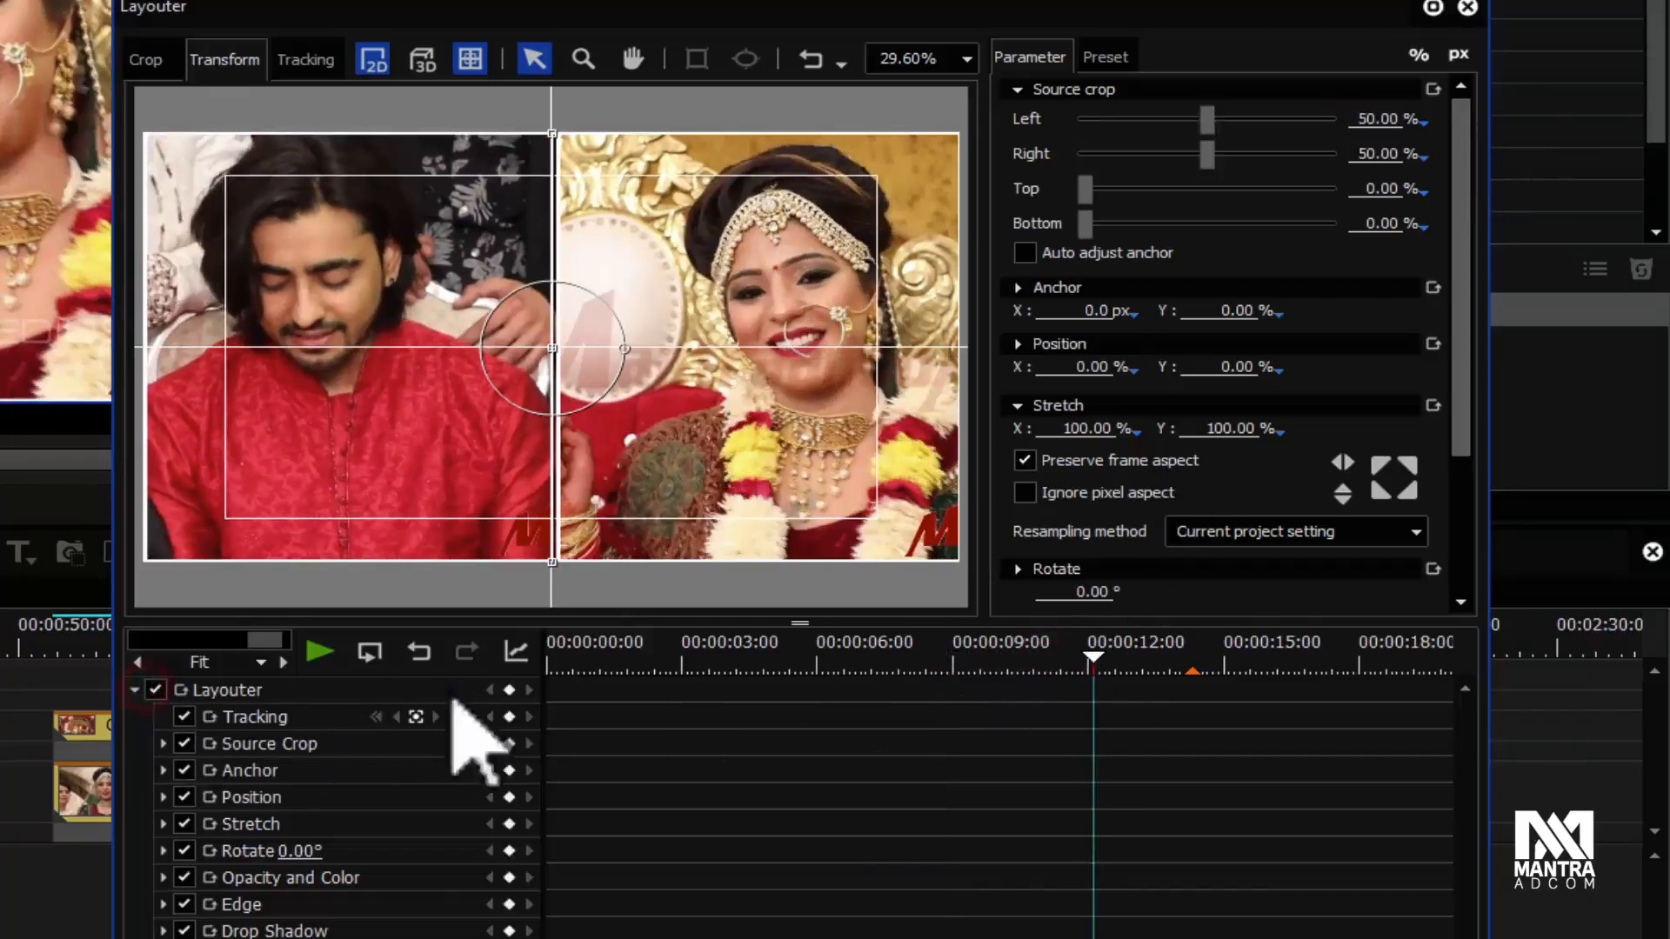
{"action": "left_click", "coordinate": [509, 690]}
{"action": "left_click_drag", "start_coordinate": [1137, 659], "coordinate": [1223, 672]}
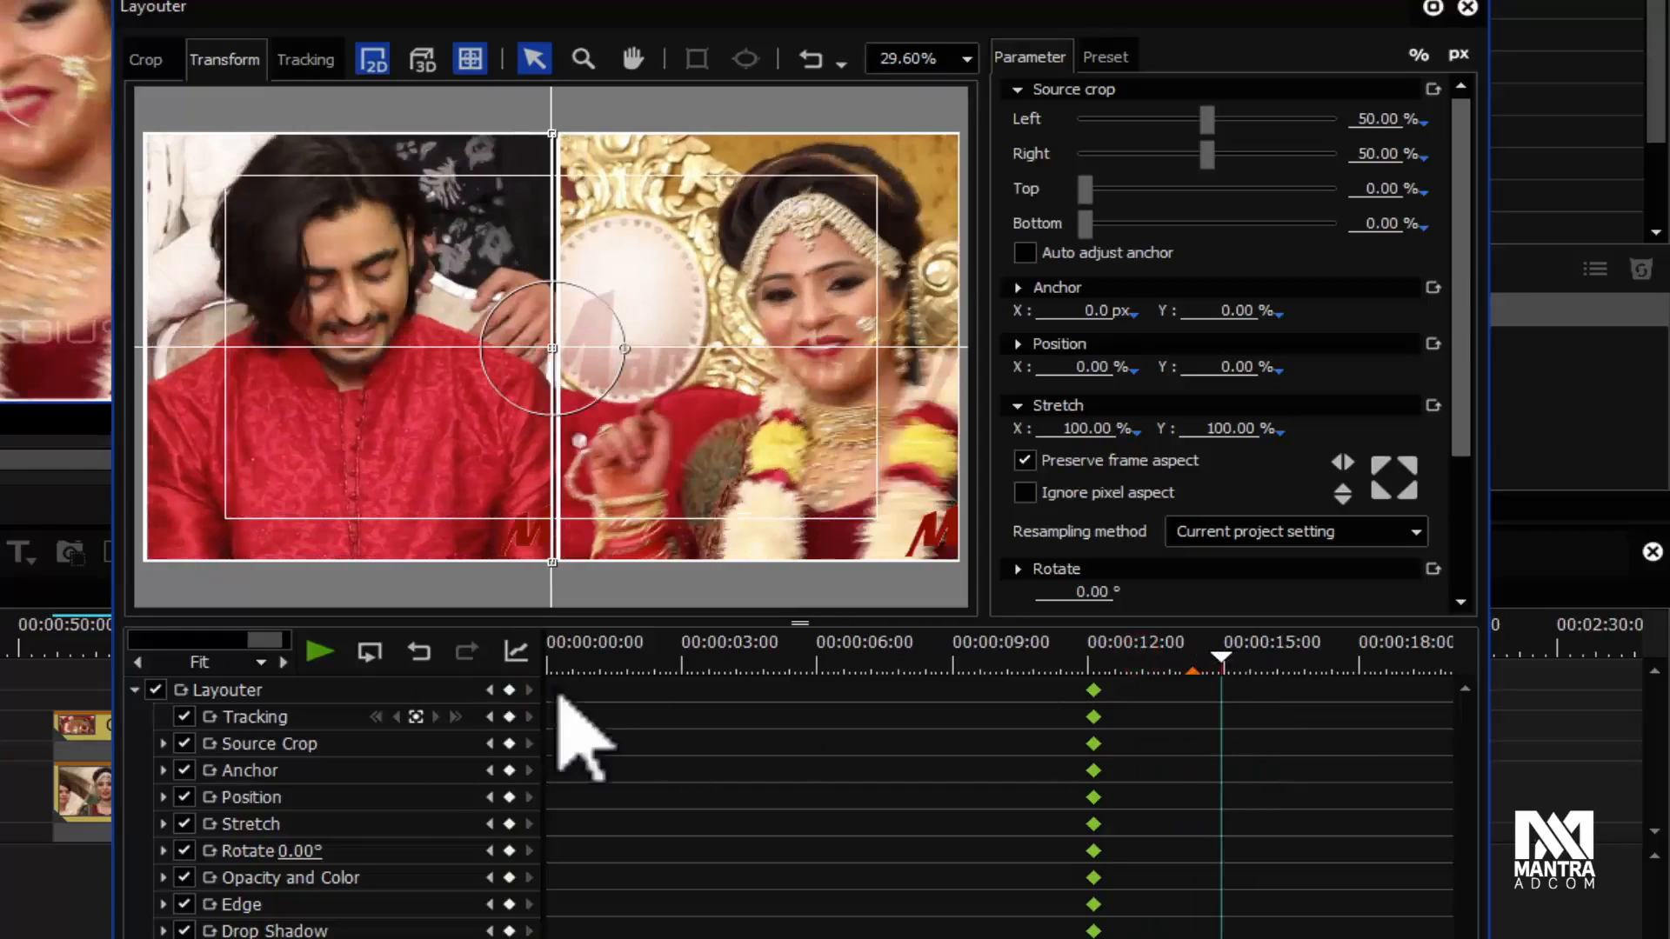
{"action": "left_click", "coordinate": [509, 689]}
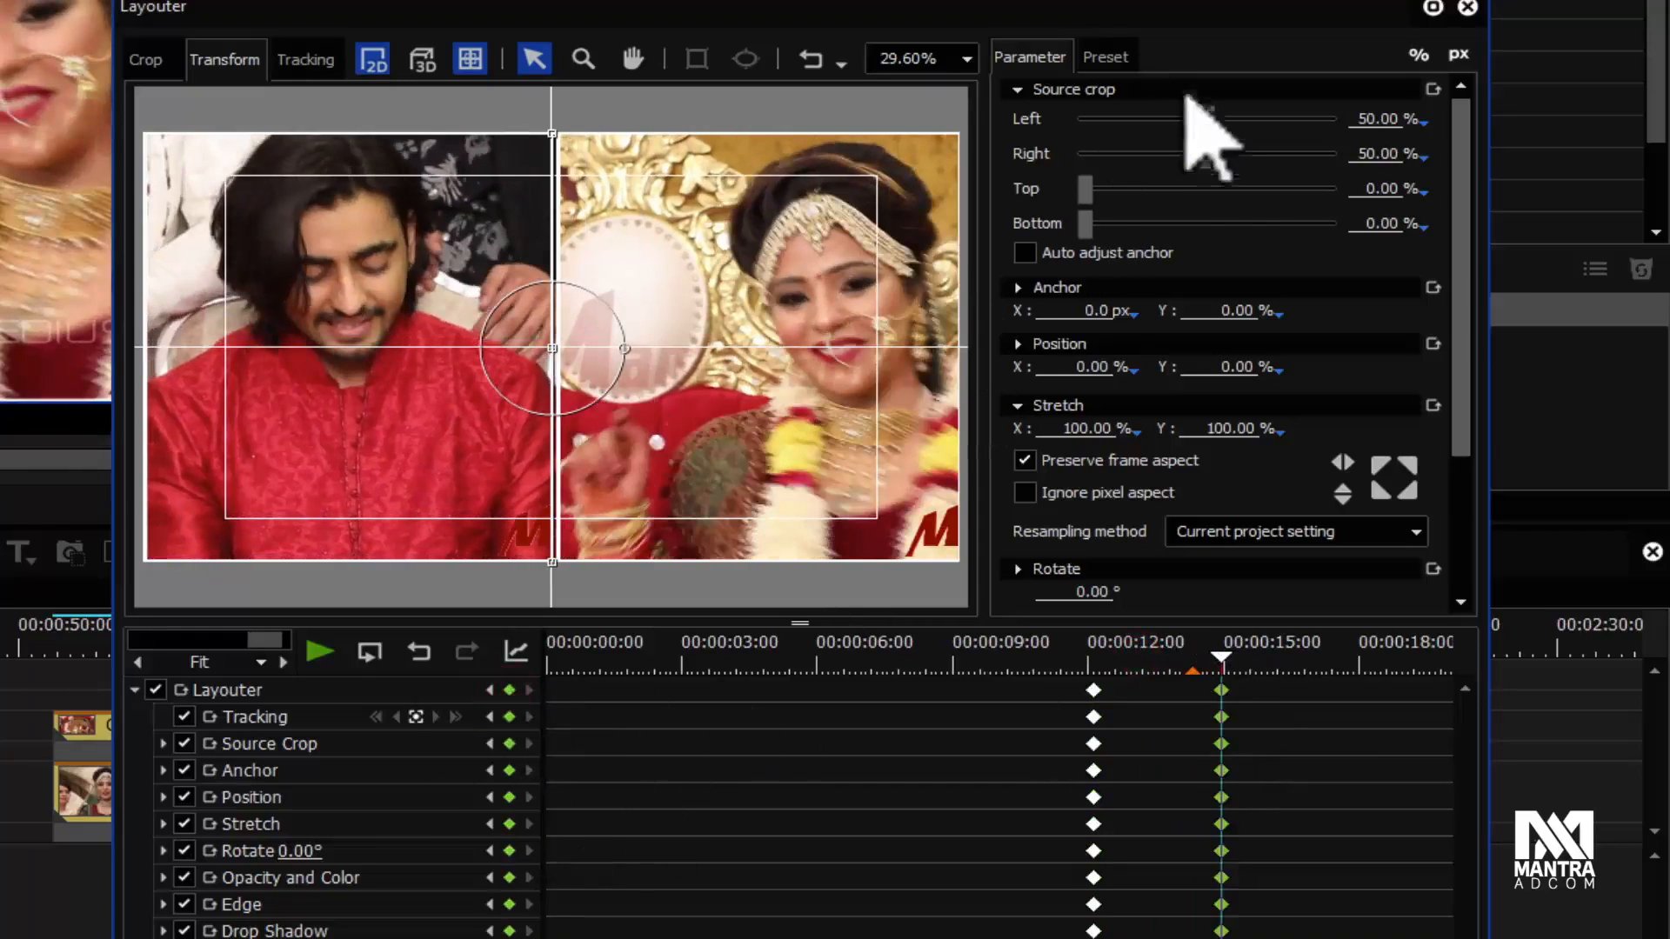
Step: Set Boy 05's right and left source crop to 30% at the 00:00:14:24 keyframe, preview the opening, and apply the layout
{"action": "left_click_drag", "start_coordinate": [1205, 153], "coordinate": [1148, 155]}
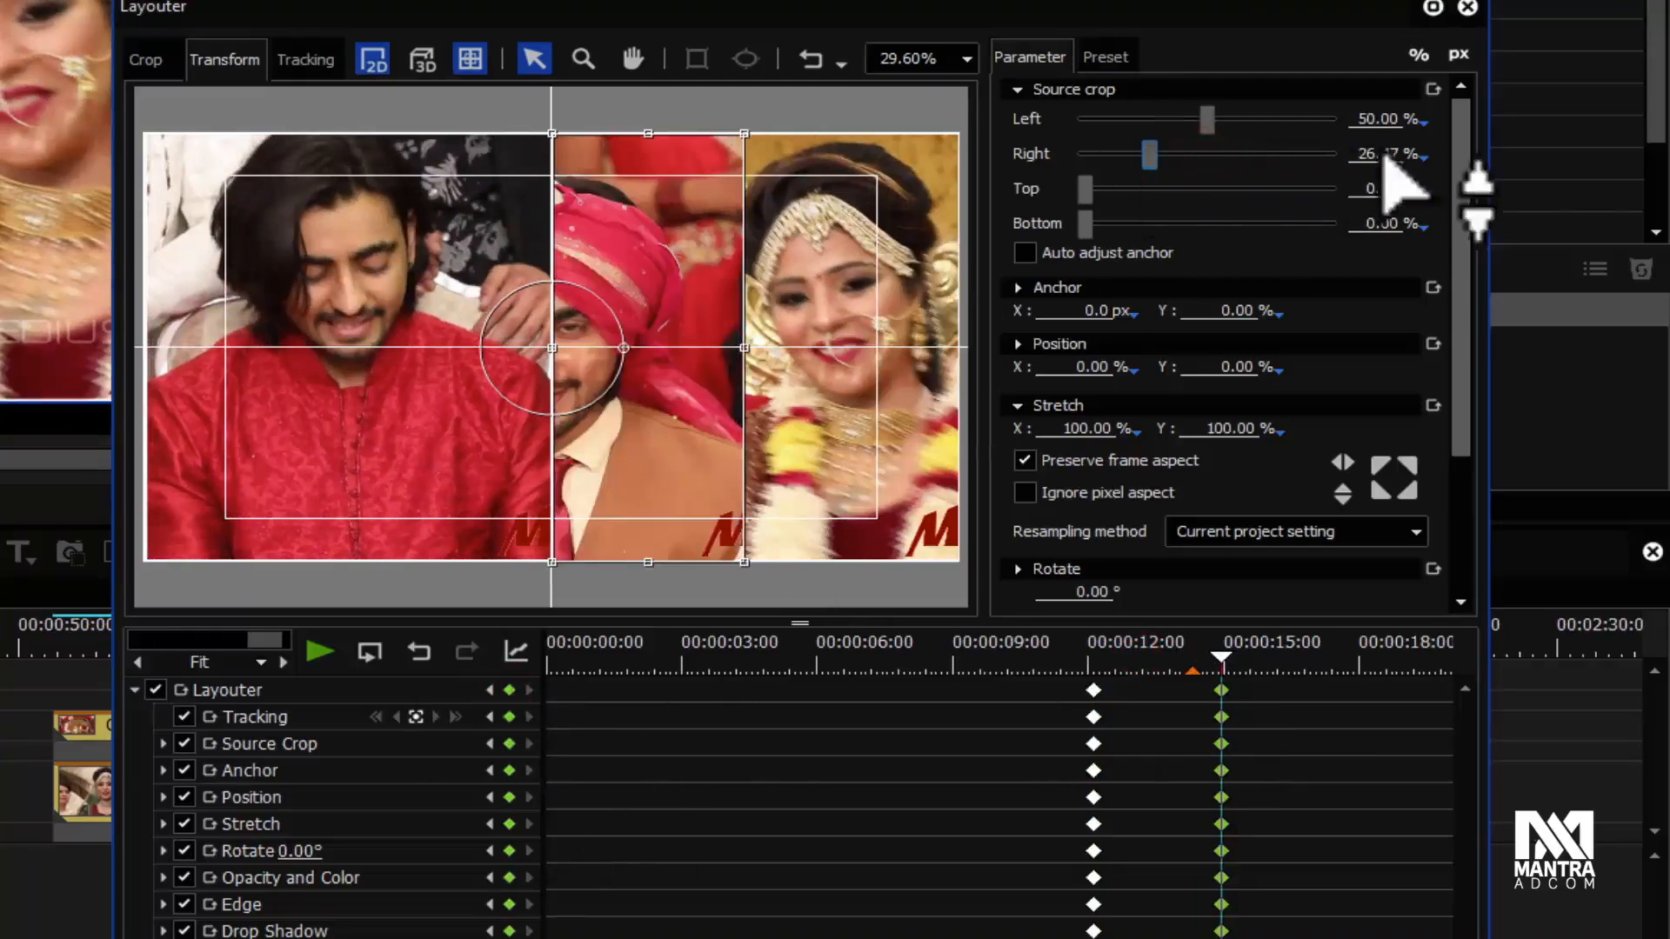
{"action": "left_click", "coordinate": [1373, 154]}
{"action": "type", "text": "20"}
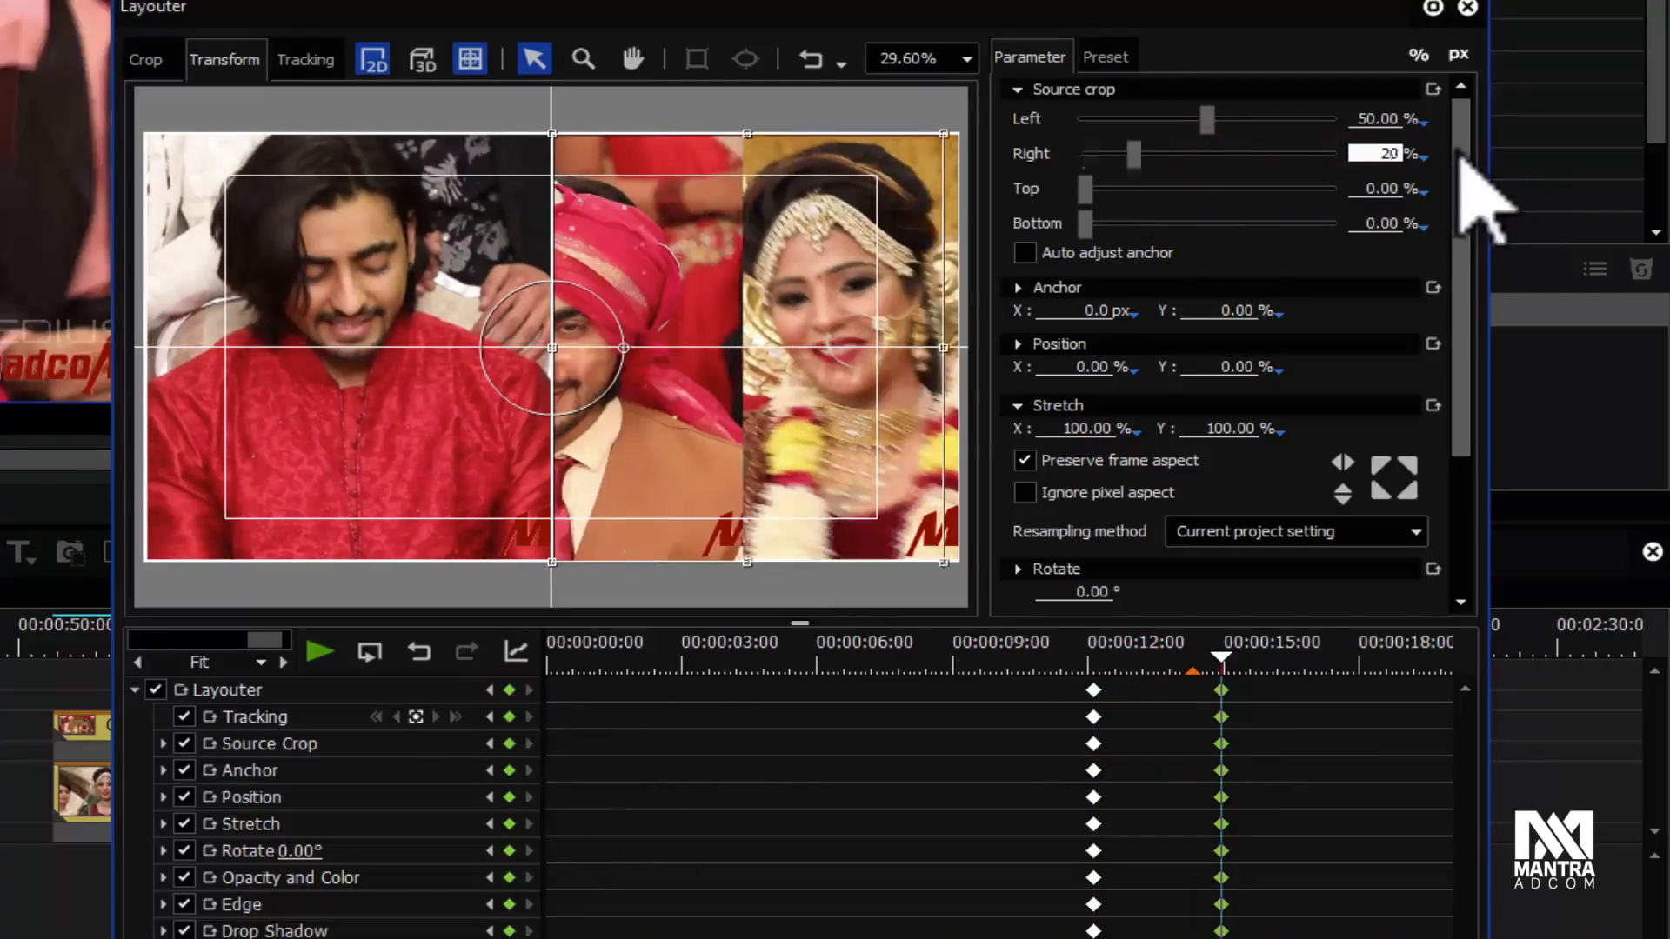
{"action": "key", "text": "Return"}
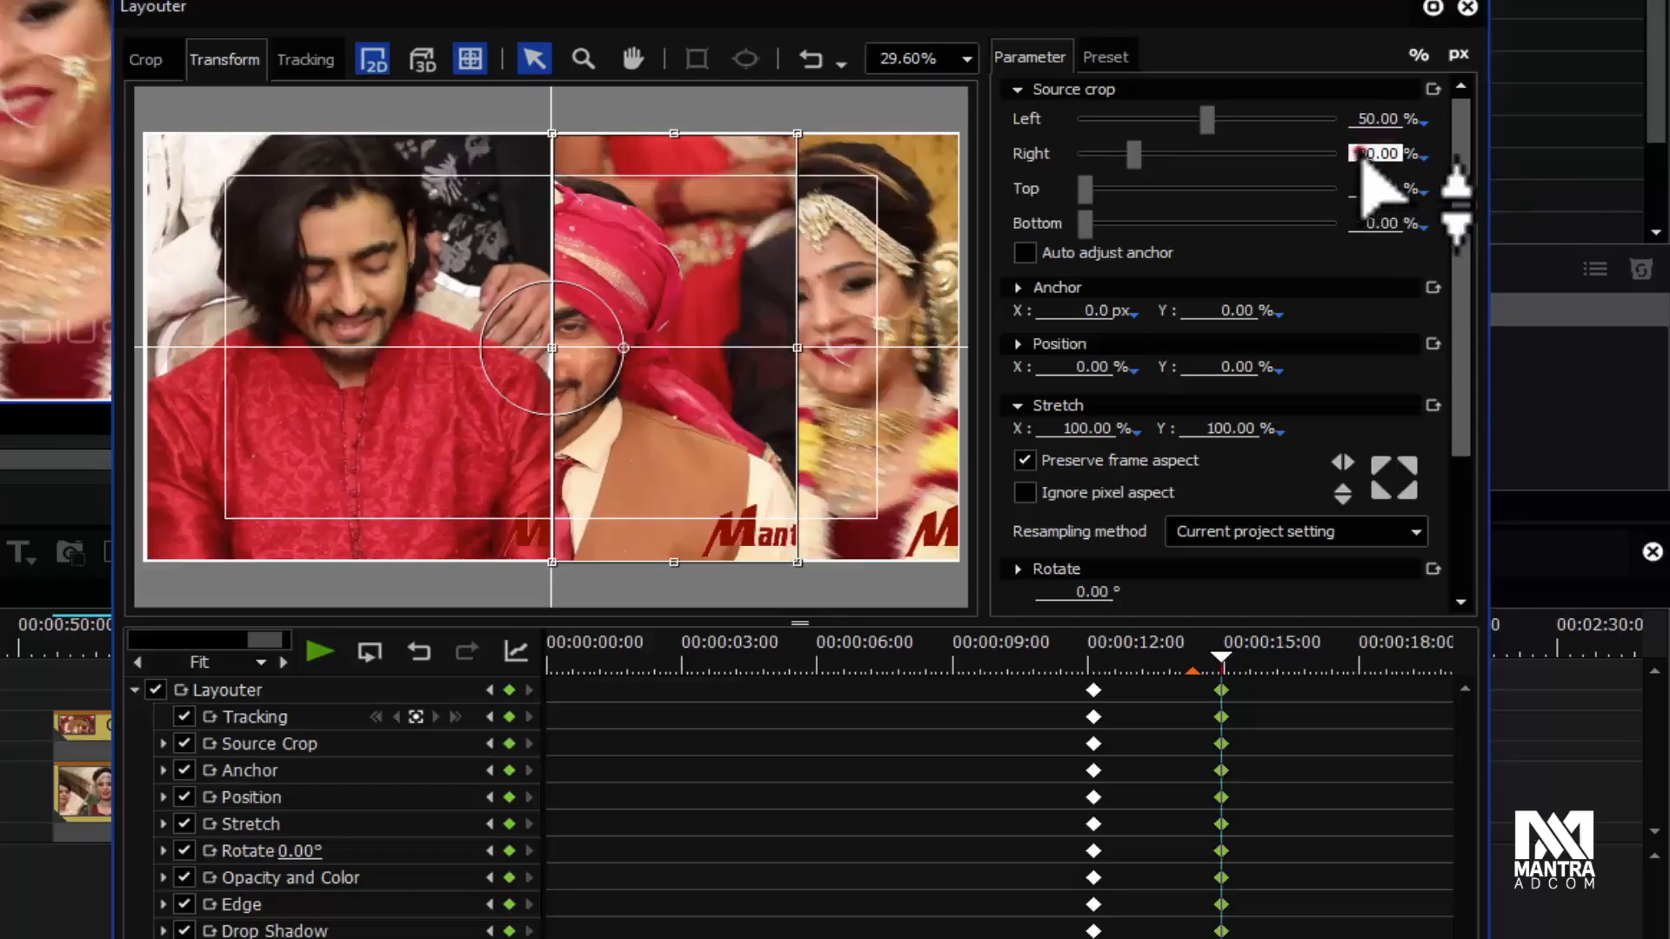
{"action": "type", "text": "30"}
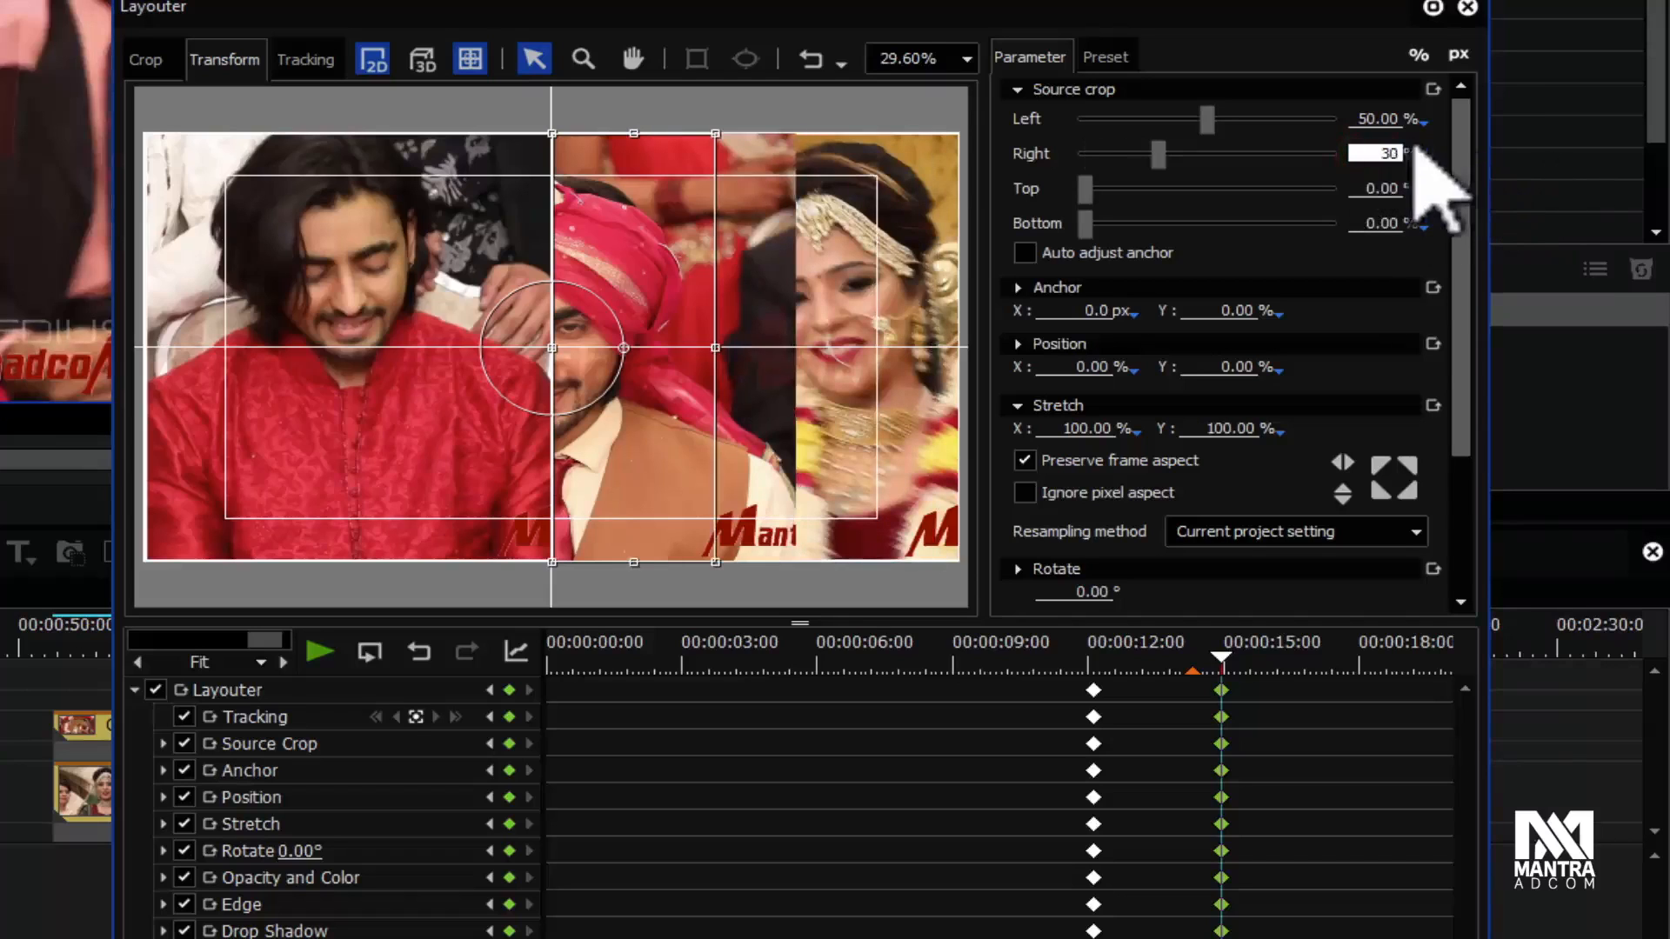
{"action": "key", "text": "shift+Tab"}
{"action": "type", "text": "30"}
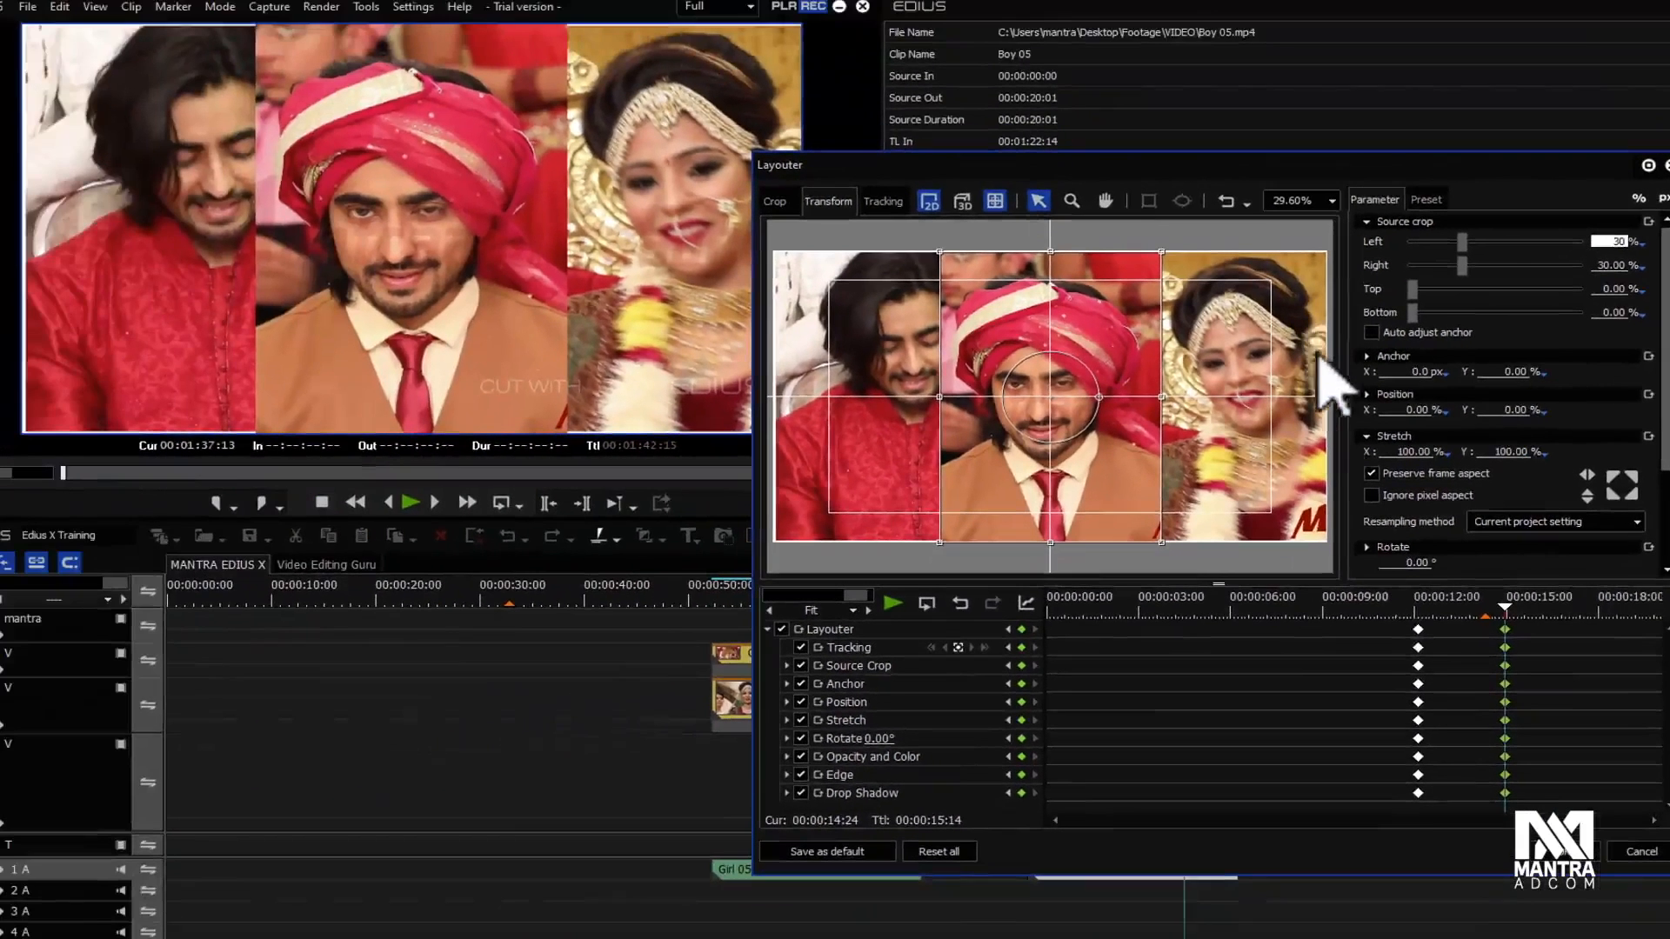
{"action": "left_click_drag", "start_coordinate": [1419, 608], "coordinate": [1390, 613]}
{"action": "key", "text": "space"}
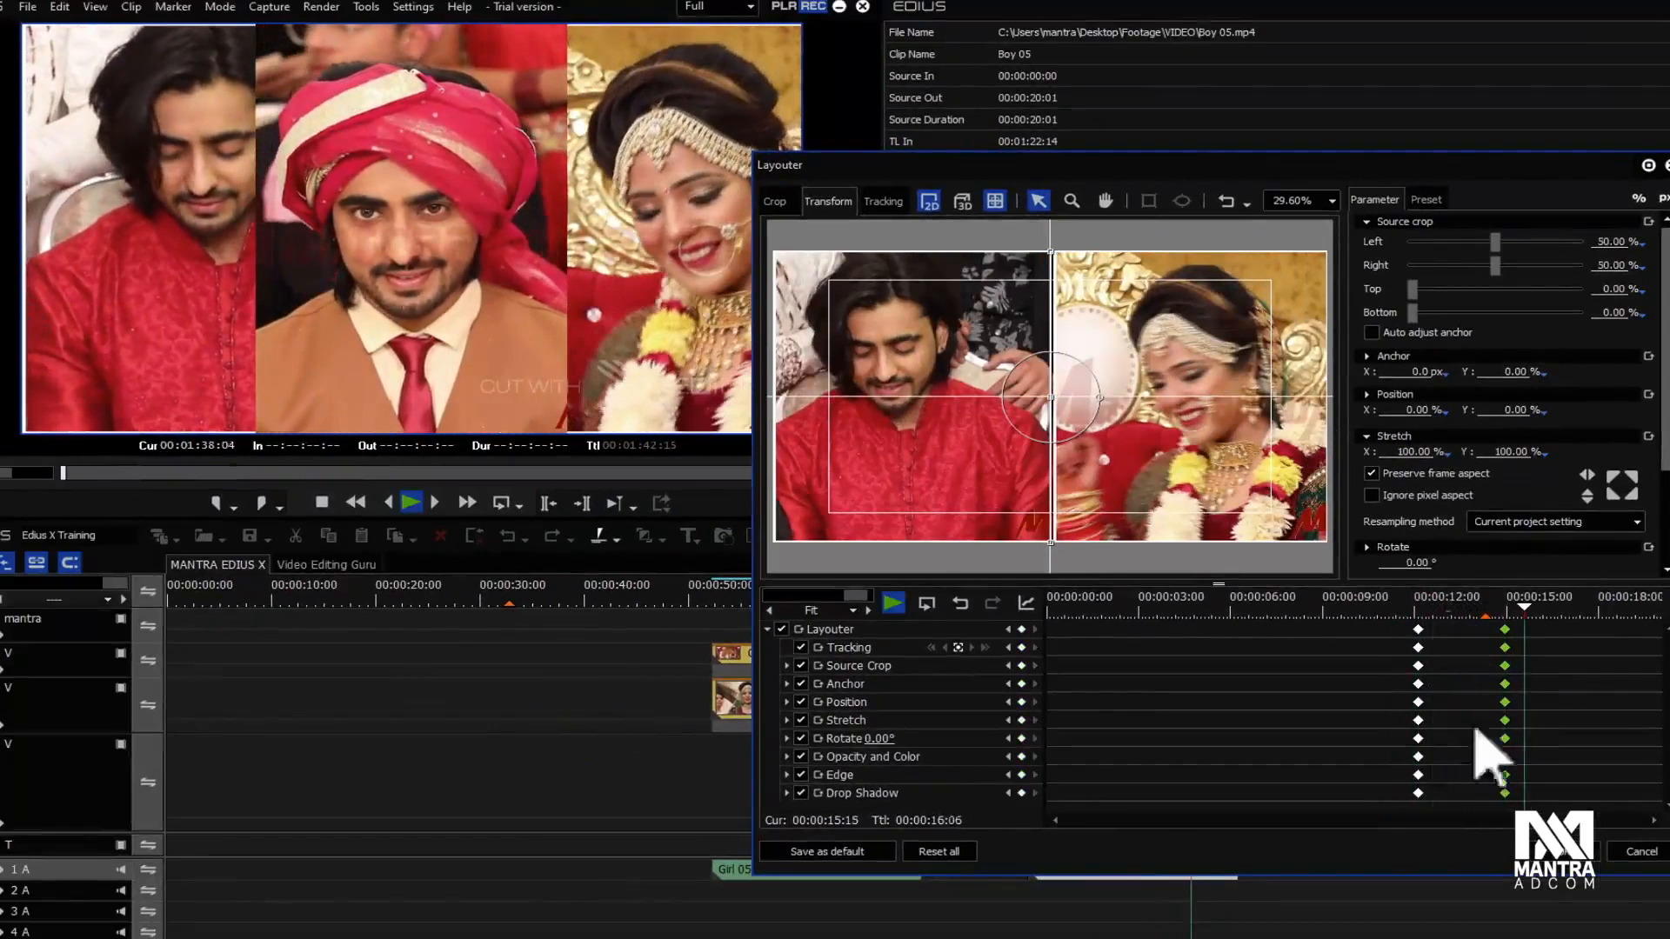
{"action": "key", "text": "space"}
{"action": "left_click", "coordinate": [1562, 856]}
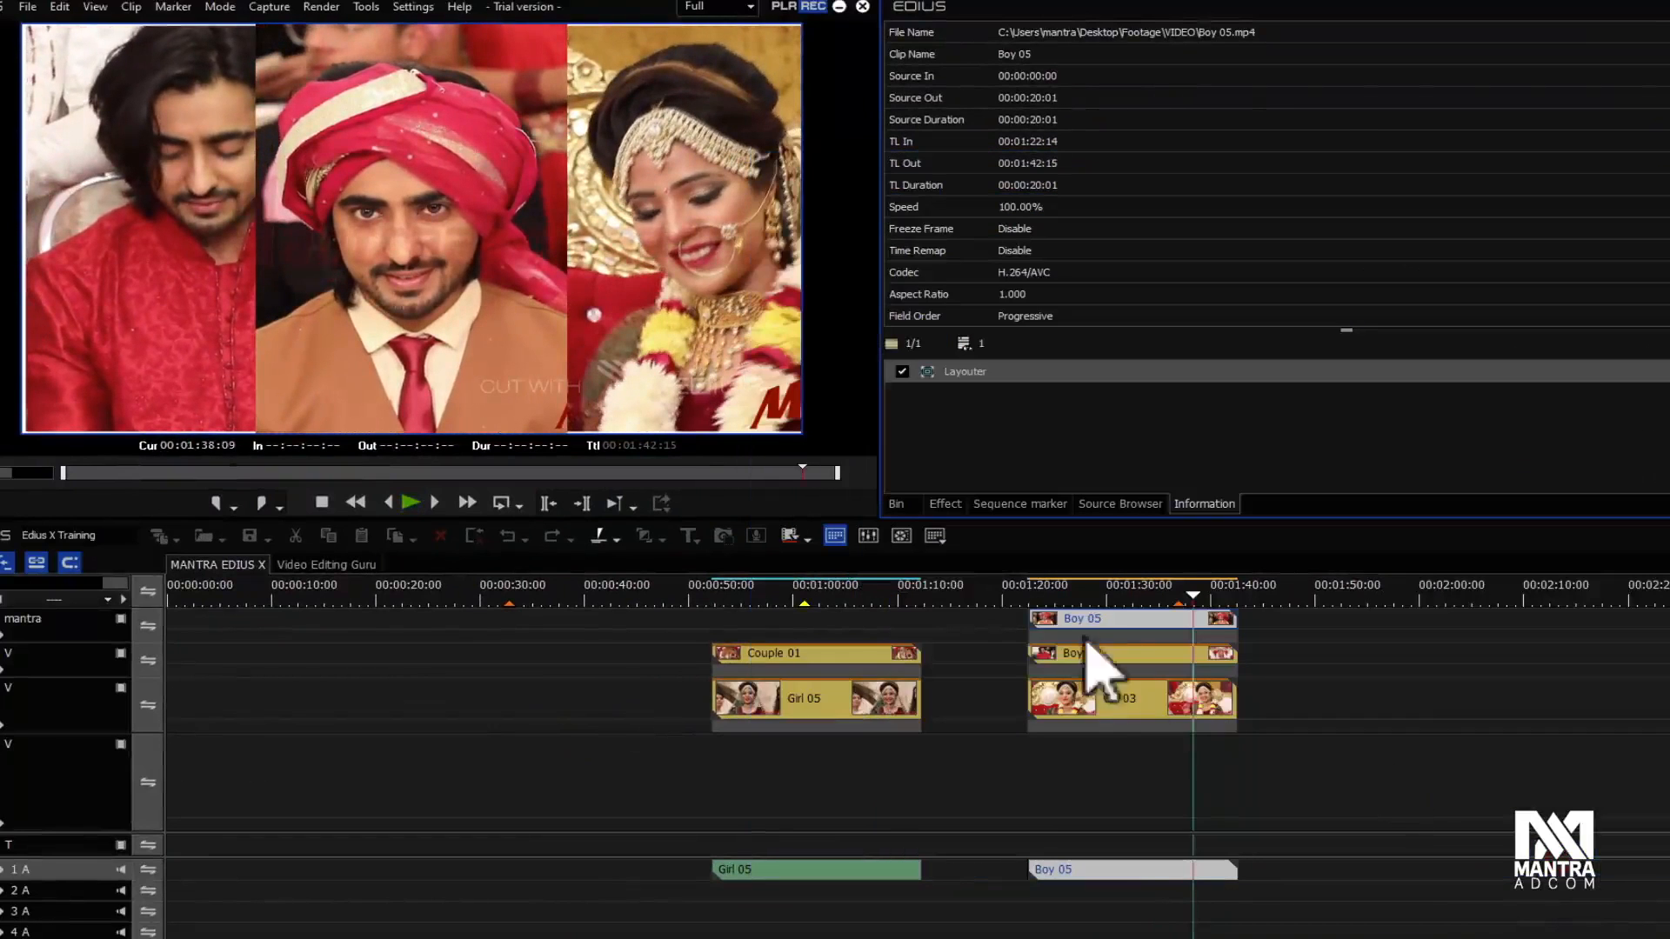
Step: Play the three stacked clips and review Boy 05's crop animation between its two Layouter keyframes
{"action": "left_click", "coordinate": [1029, 602]}
{"action": "key", "text": "space"}
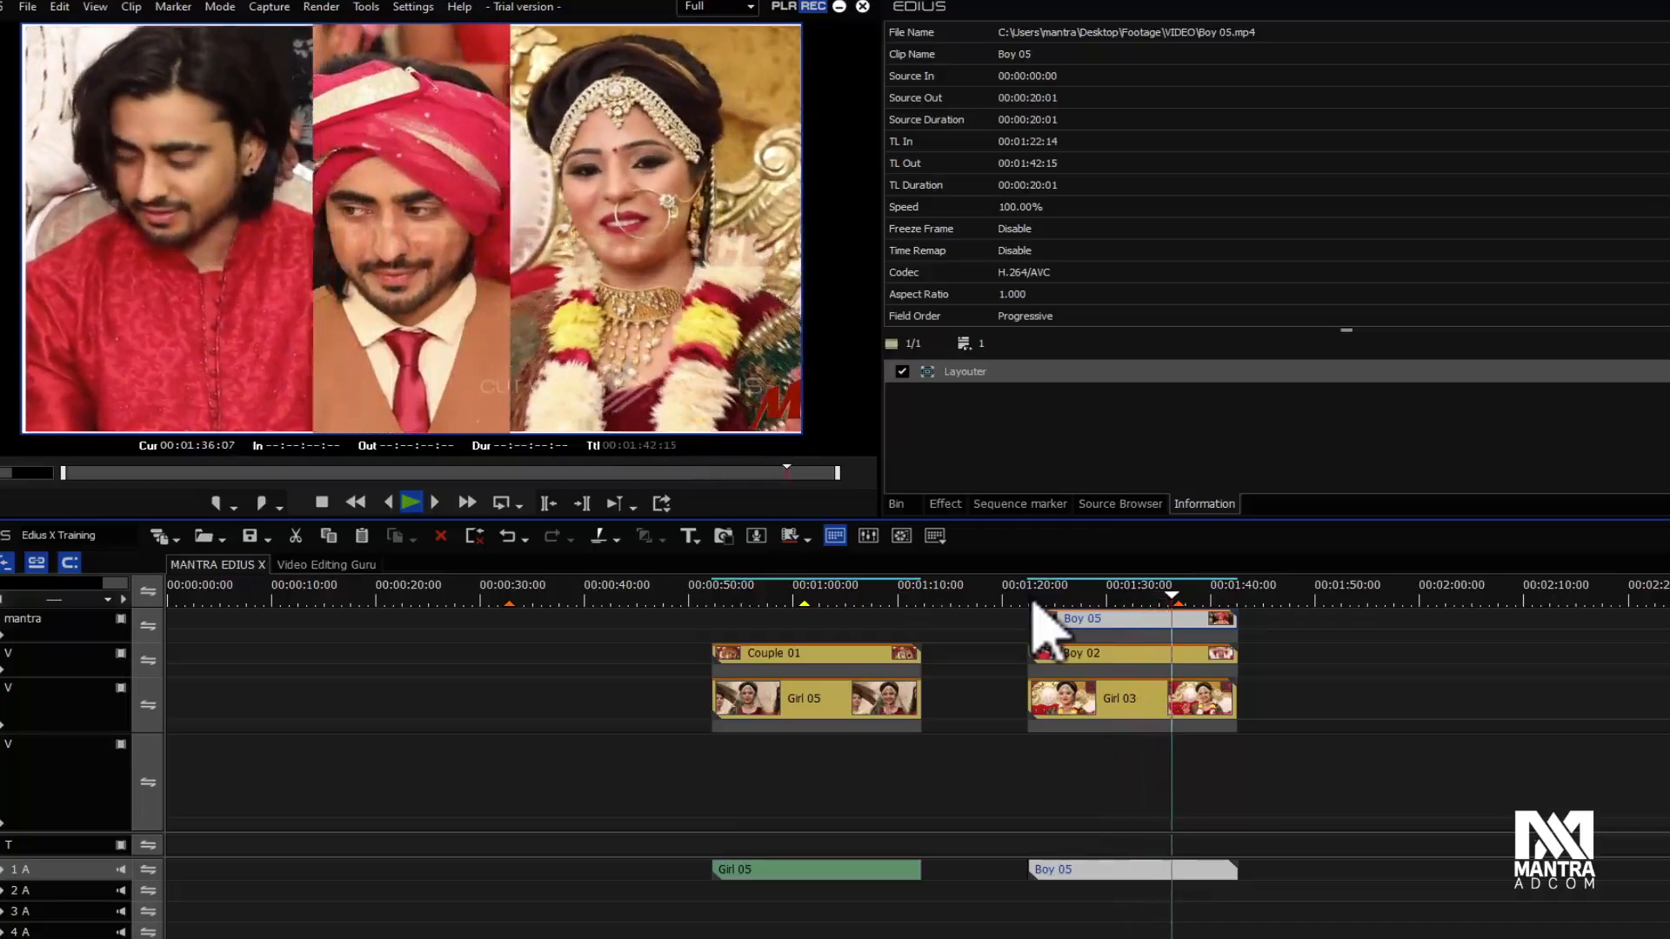
{"action": "left_click_drag", "start_coordinate": [1051, 598], "coordinate": [1160, 642]}
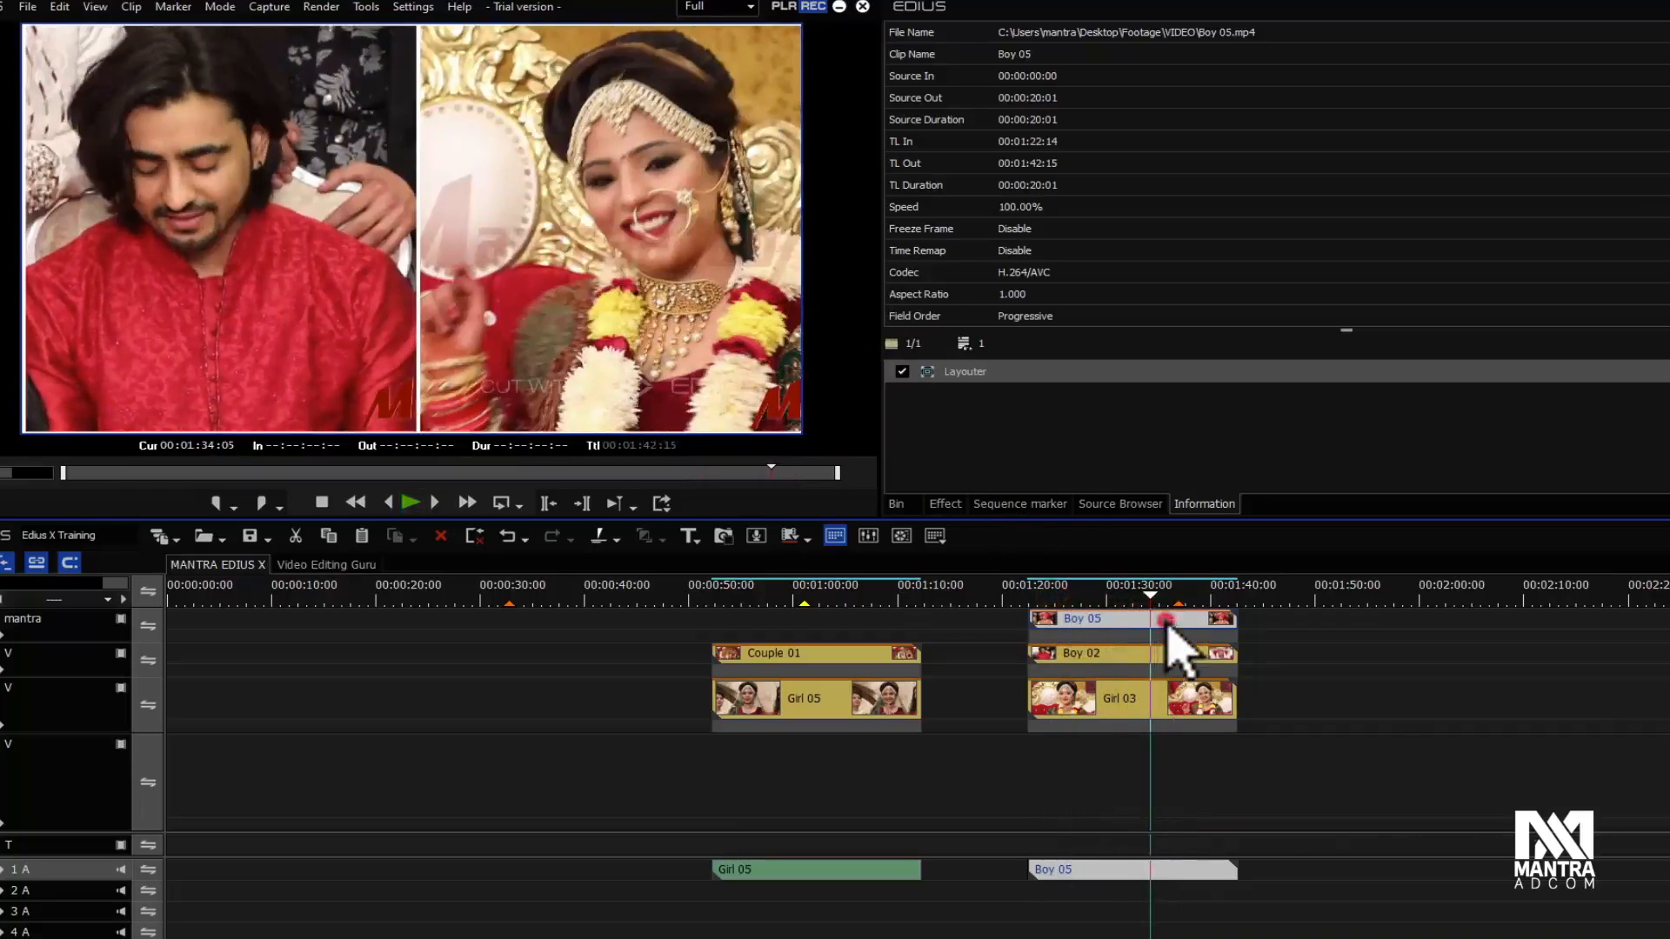
{"action": "double_click", "coordinate": [965, 372]}
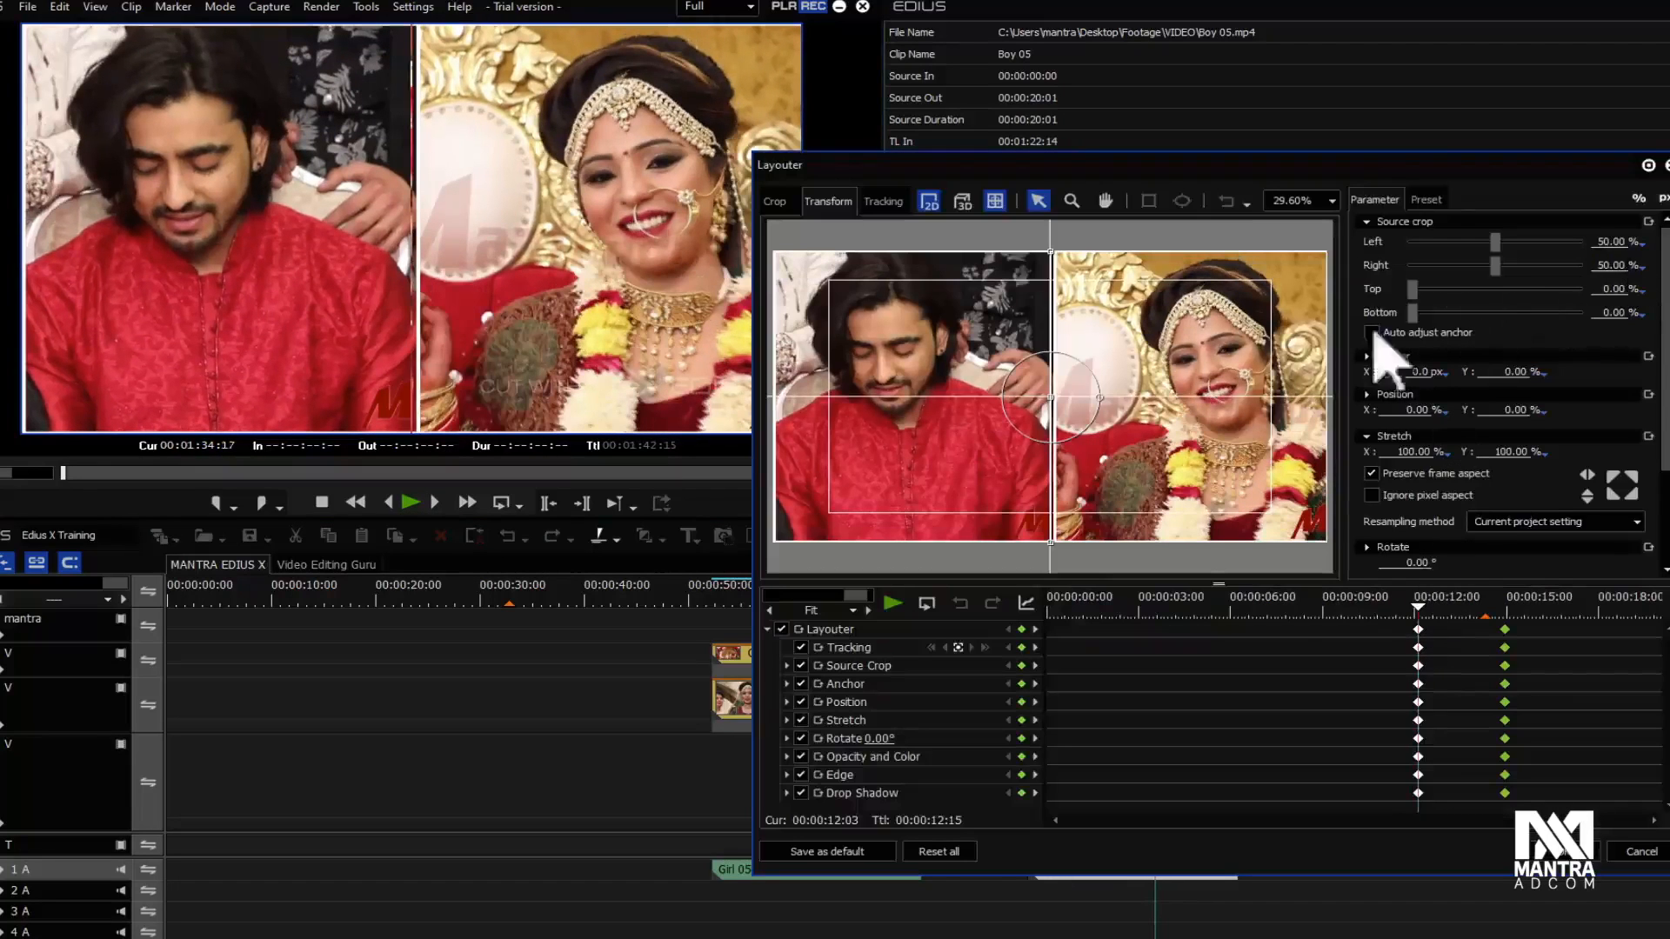
{"action": "left_click_drag", "start_coordinate": [1435, 648], "coordinate": [1129, 666]}
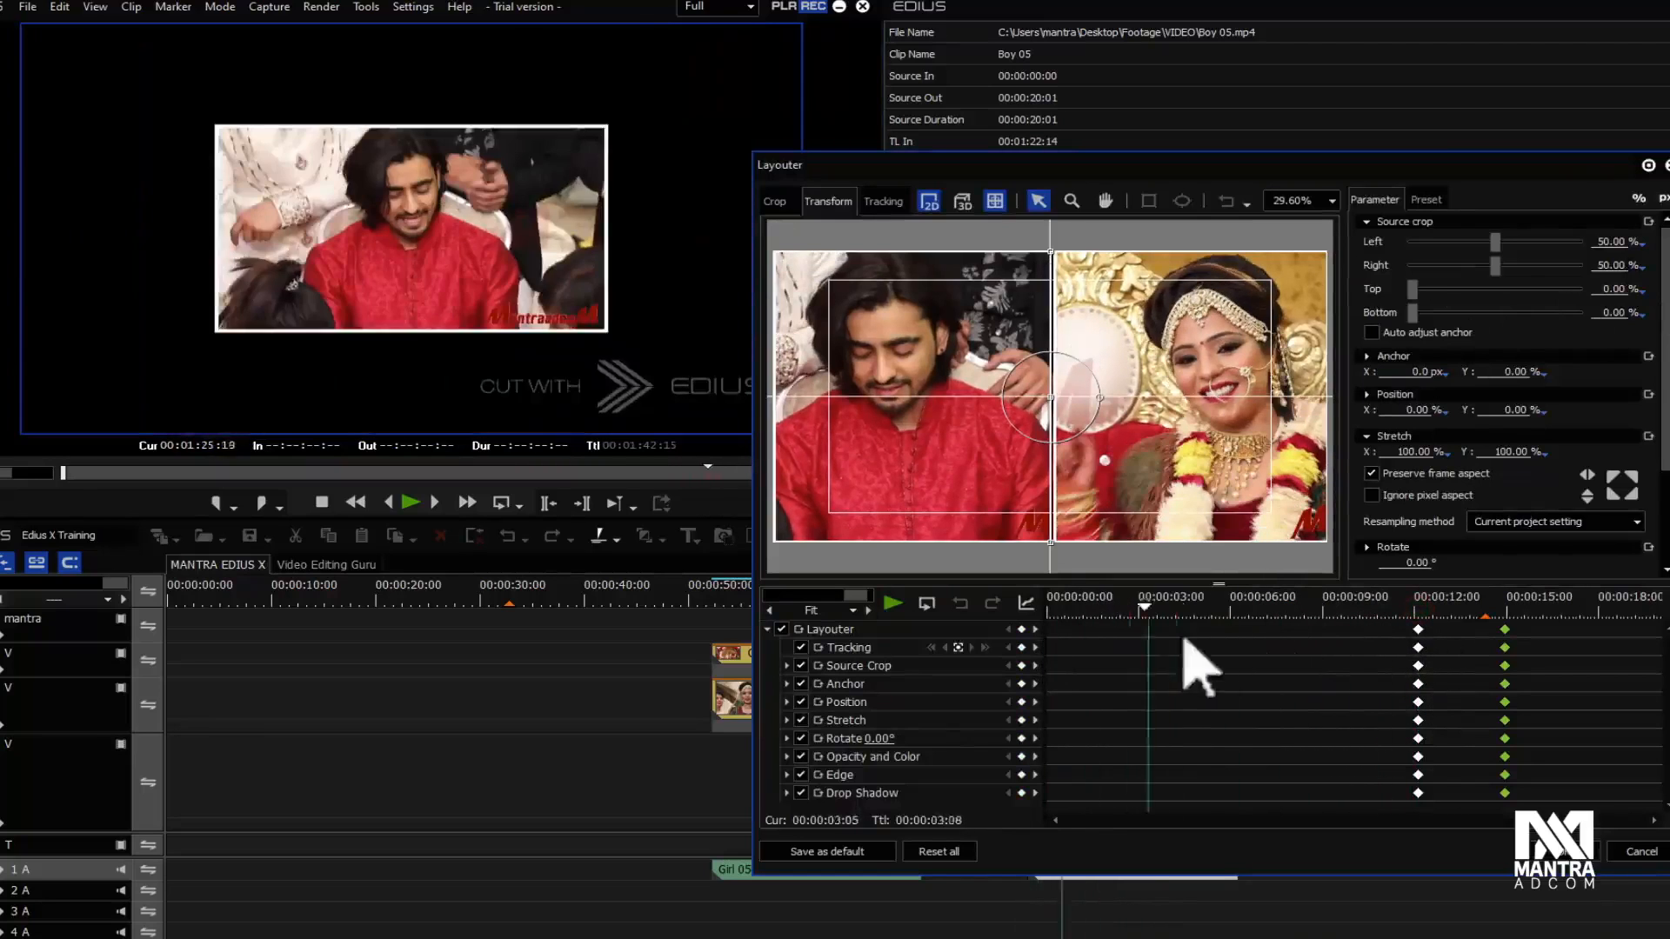
{"action": "left_click", "coordinate": [1418, 646]}
{"action": "left_click_drag", "start_coordinate": [1420, 648], "coordinate": [1505, 654]}
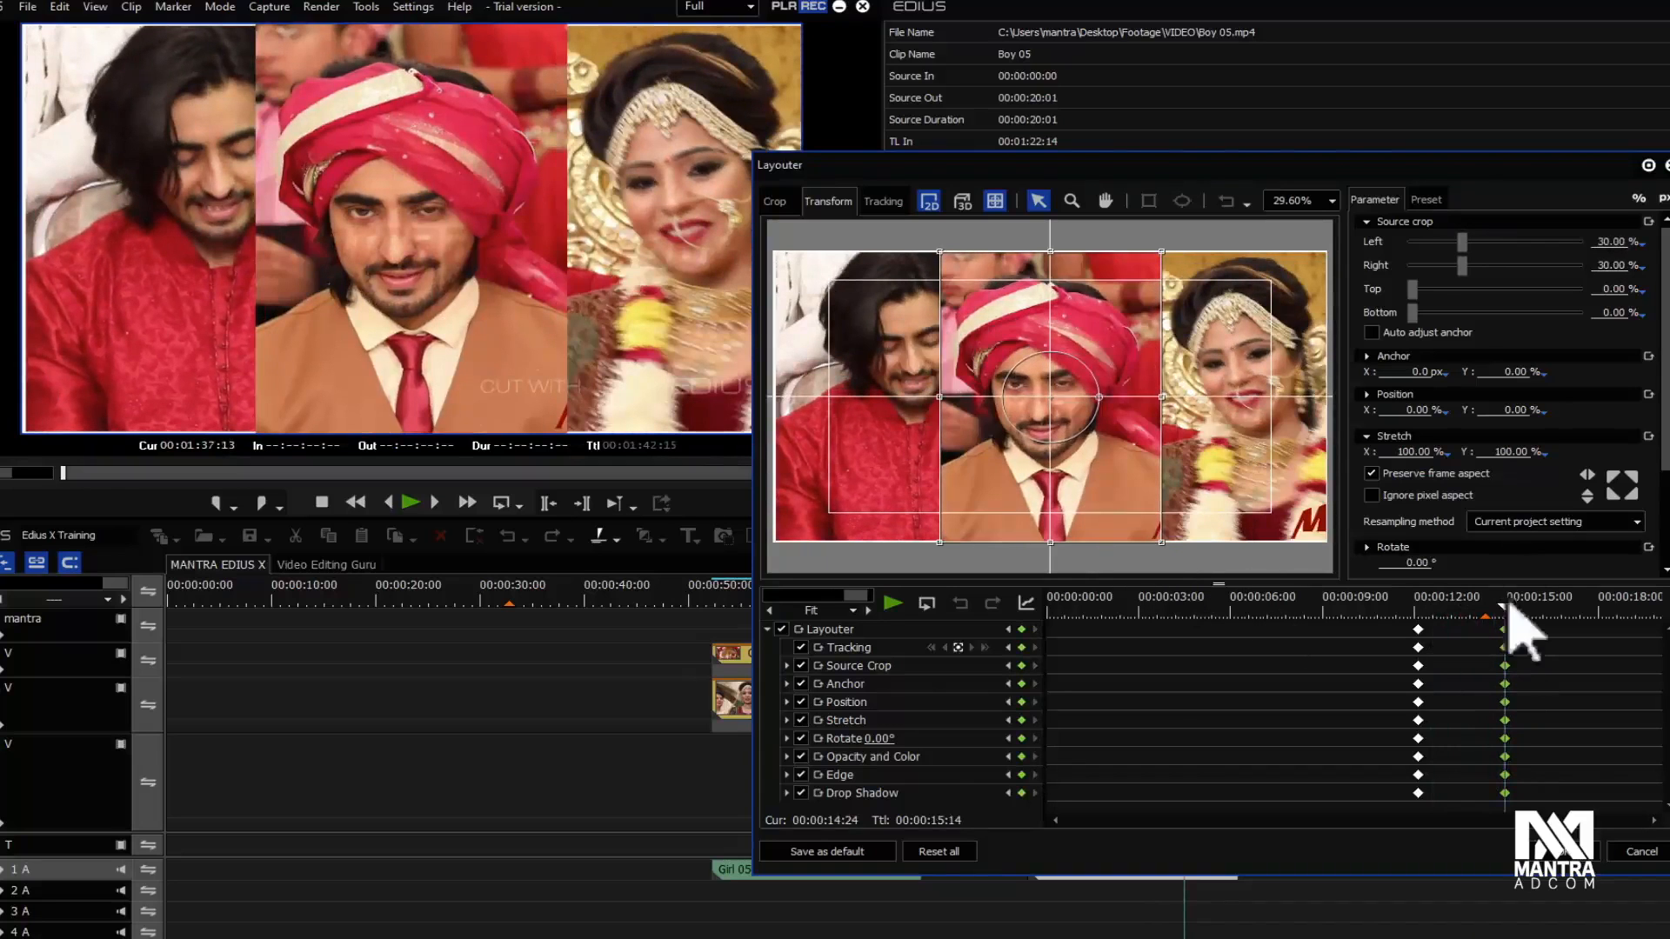
{"action": "left_click", "coordinate": [1565, 852]}
Step: Add a keyframe to all of Boy 02's Layouter parameters at 00:00:15:01 and apply it
{"action": "left_click", "coordinate": [1188, 655]}
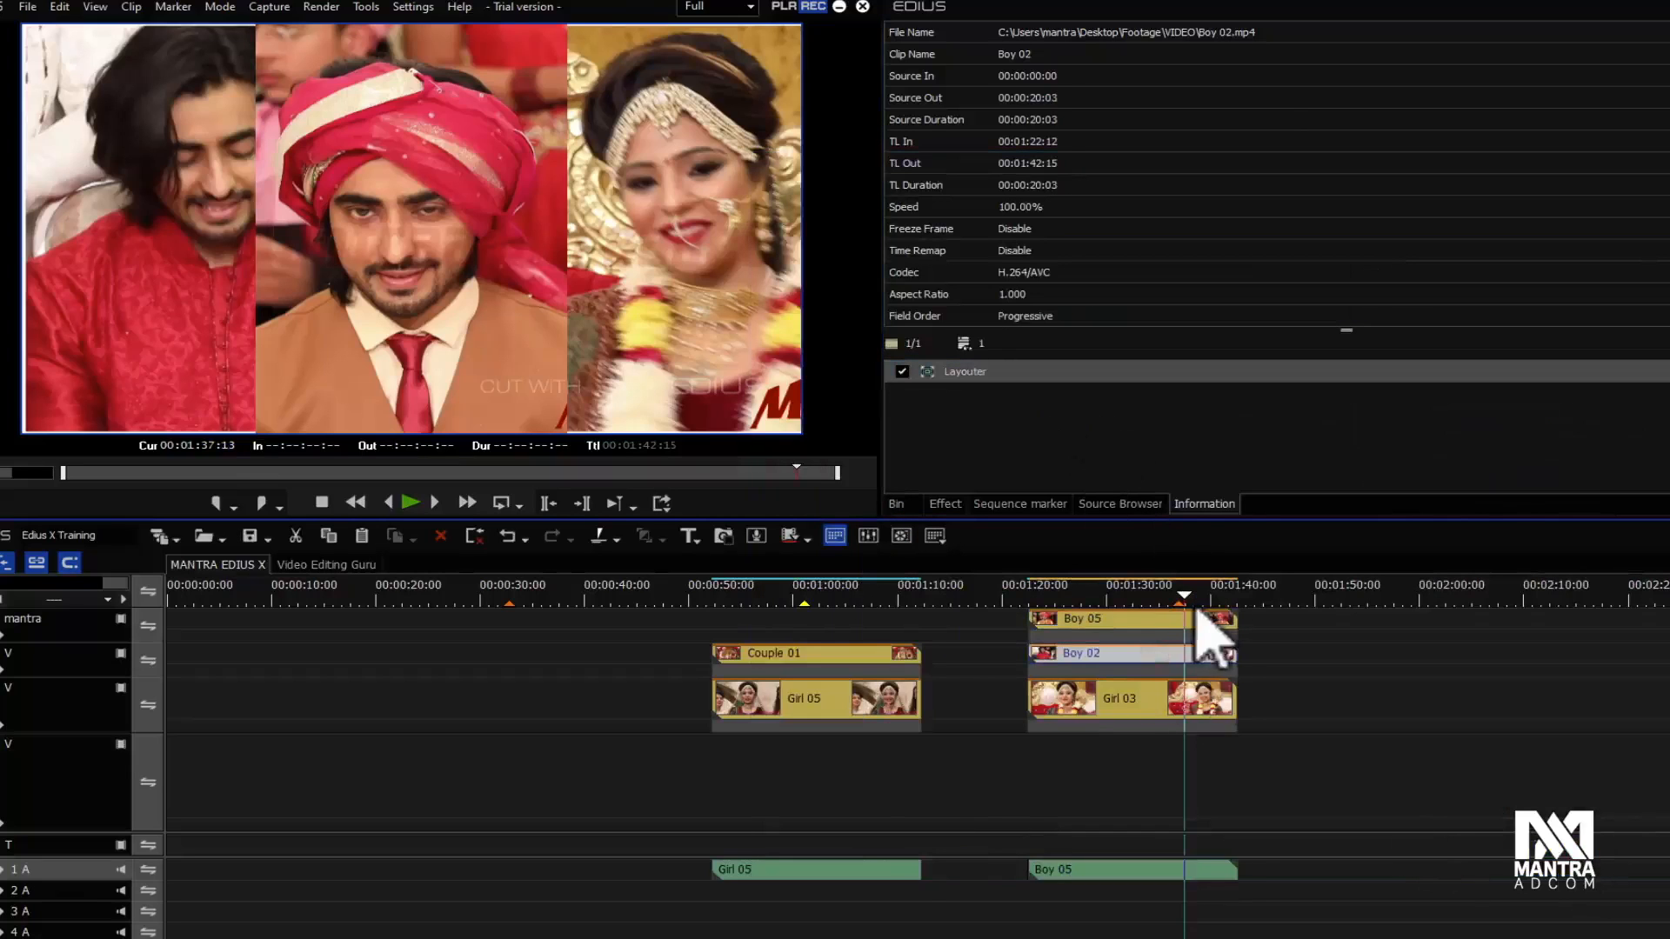
{"action": "left_click", "coordinate": [965, 373]}
{"action": "double_click", "coordinate": [969, 380]}
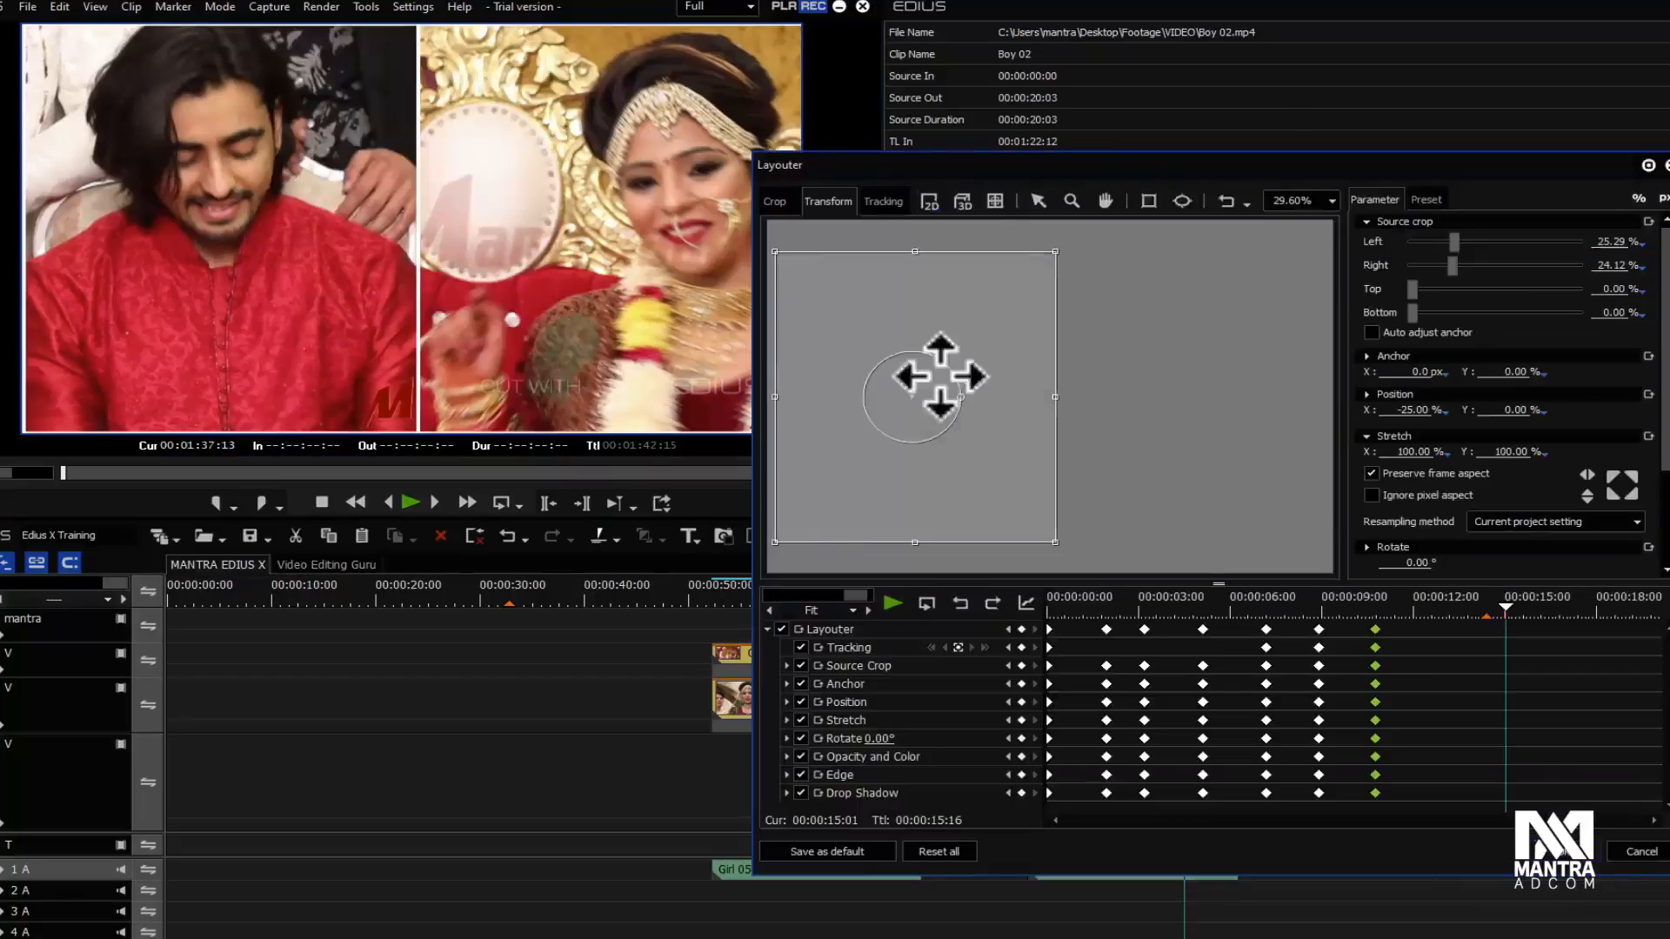
{"action": "left_click", "coordinate": [1021, 629]}
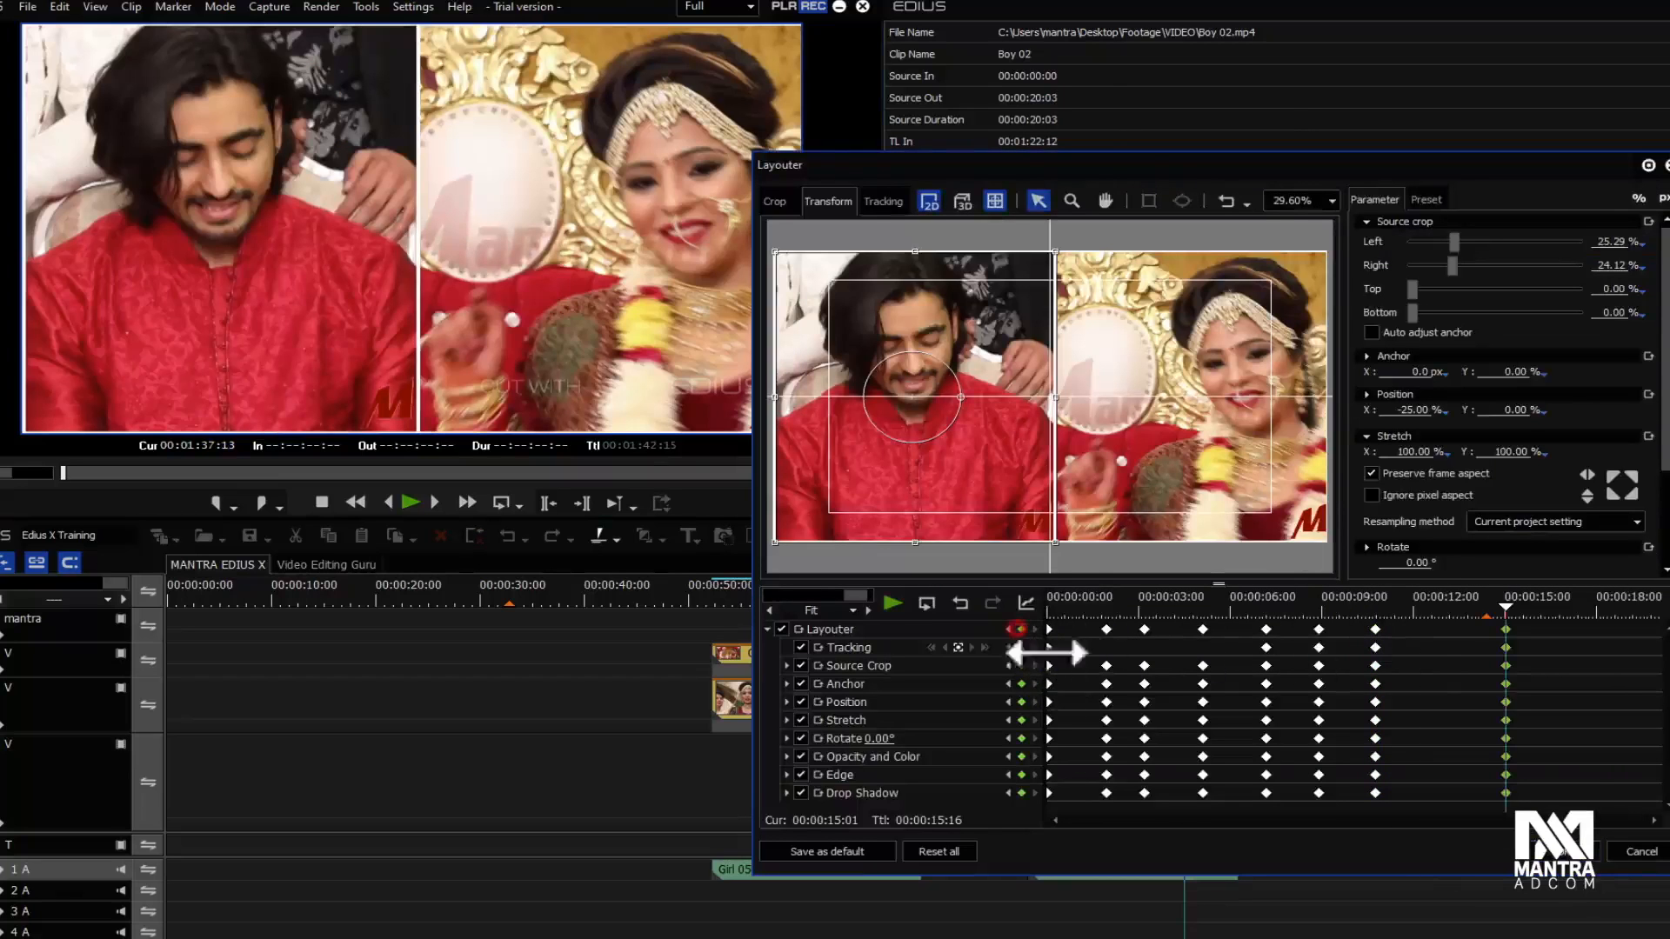
{"action": "mouse_move", "coordinate": [1428, 618]}
{"action": "left_mouse_down"}
{"action": "mouse_move", "coordinate": [1454, 614]}
{"action": "mouse_move", "coordinate": [1439, 614]}
{"action": "left_mouse_up"}
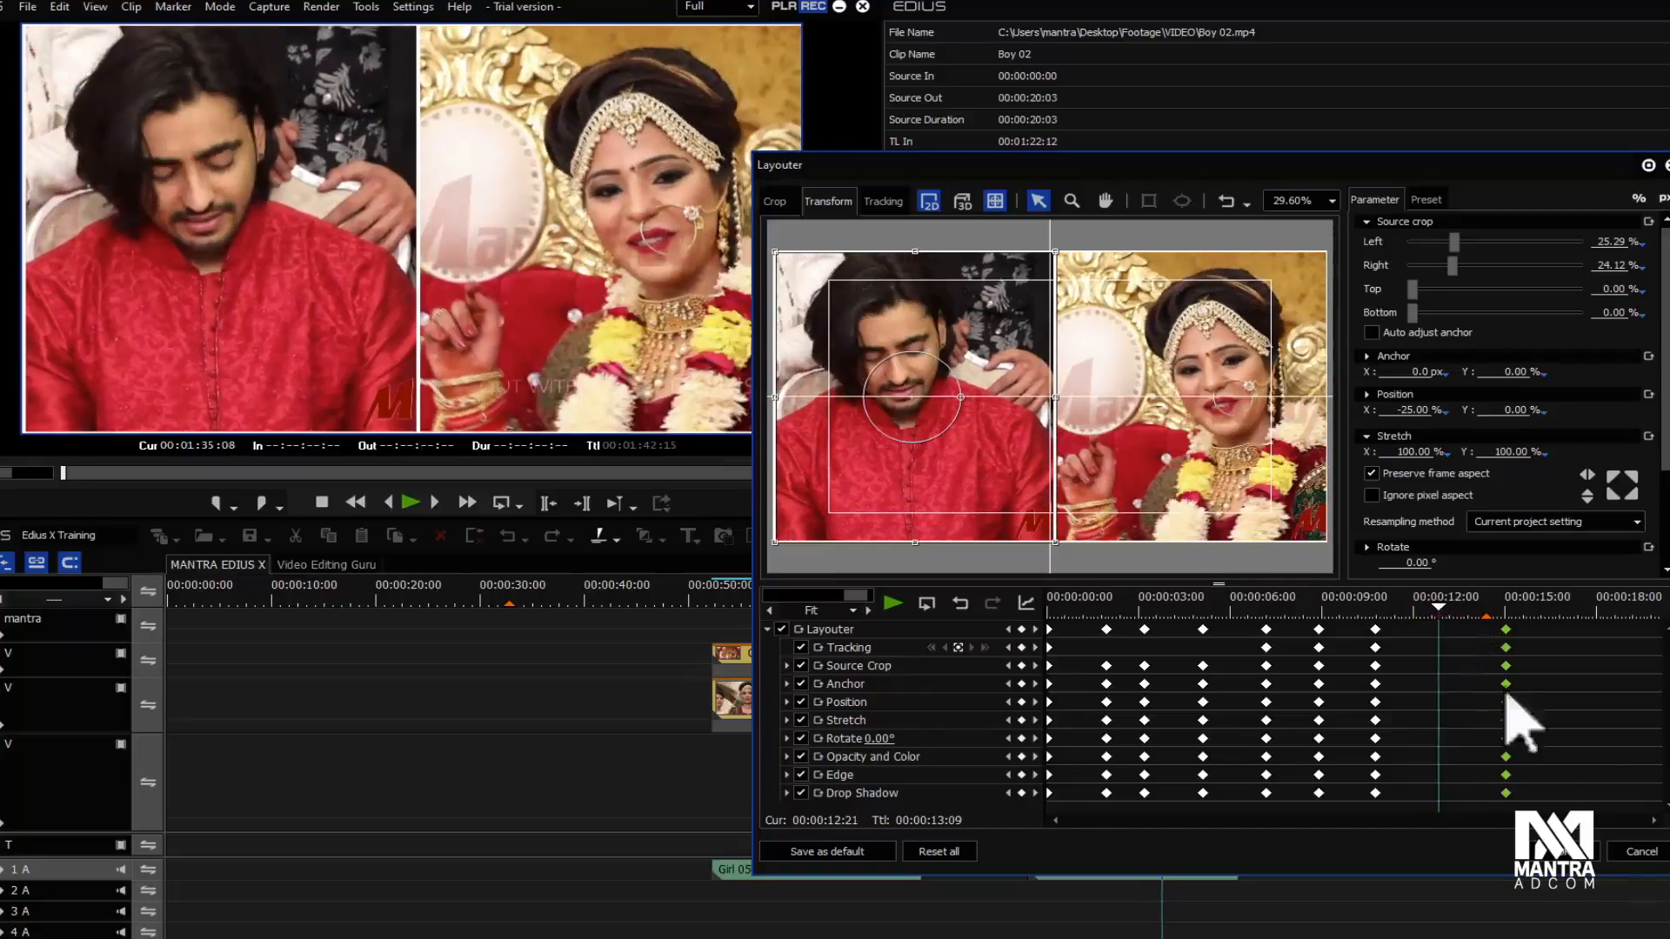
{"action": "left_click", "coordinate": [1583, 855]}
Step: Add a Layouter keyframe to Boy 02 at 00:00:12:02, where the Boy 05 crop begins opening at 00:01:34:14
{"action": "left_click", "coordinate": [1161, 619]}
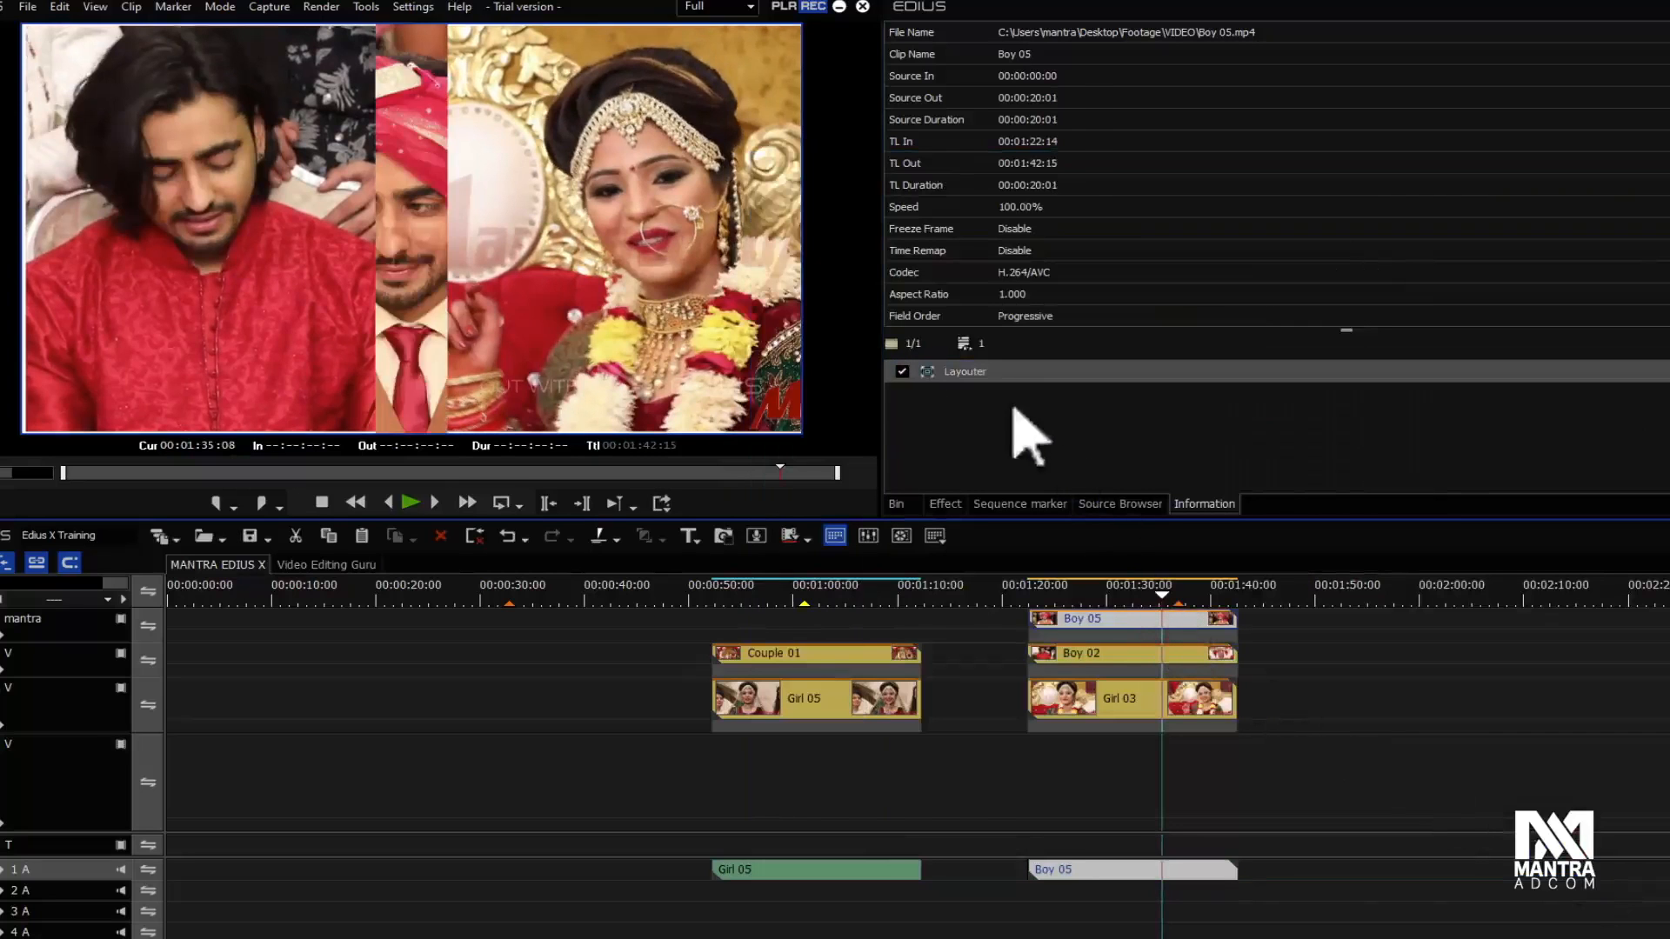
{"action": "left_click", "coordinate": [1165, 595]}
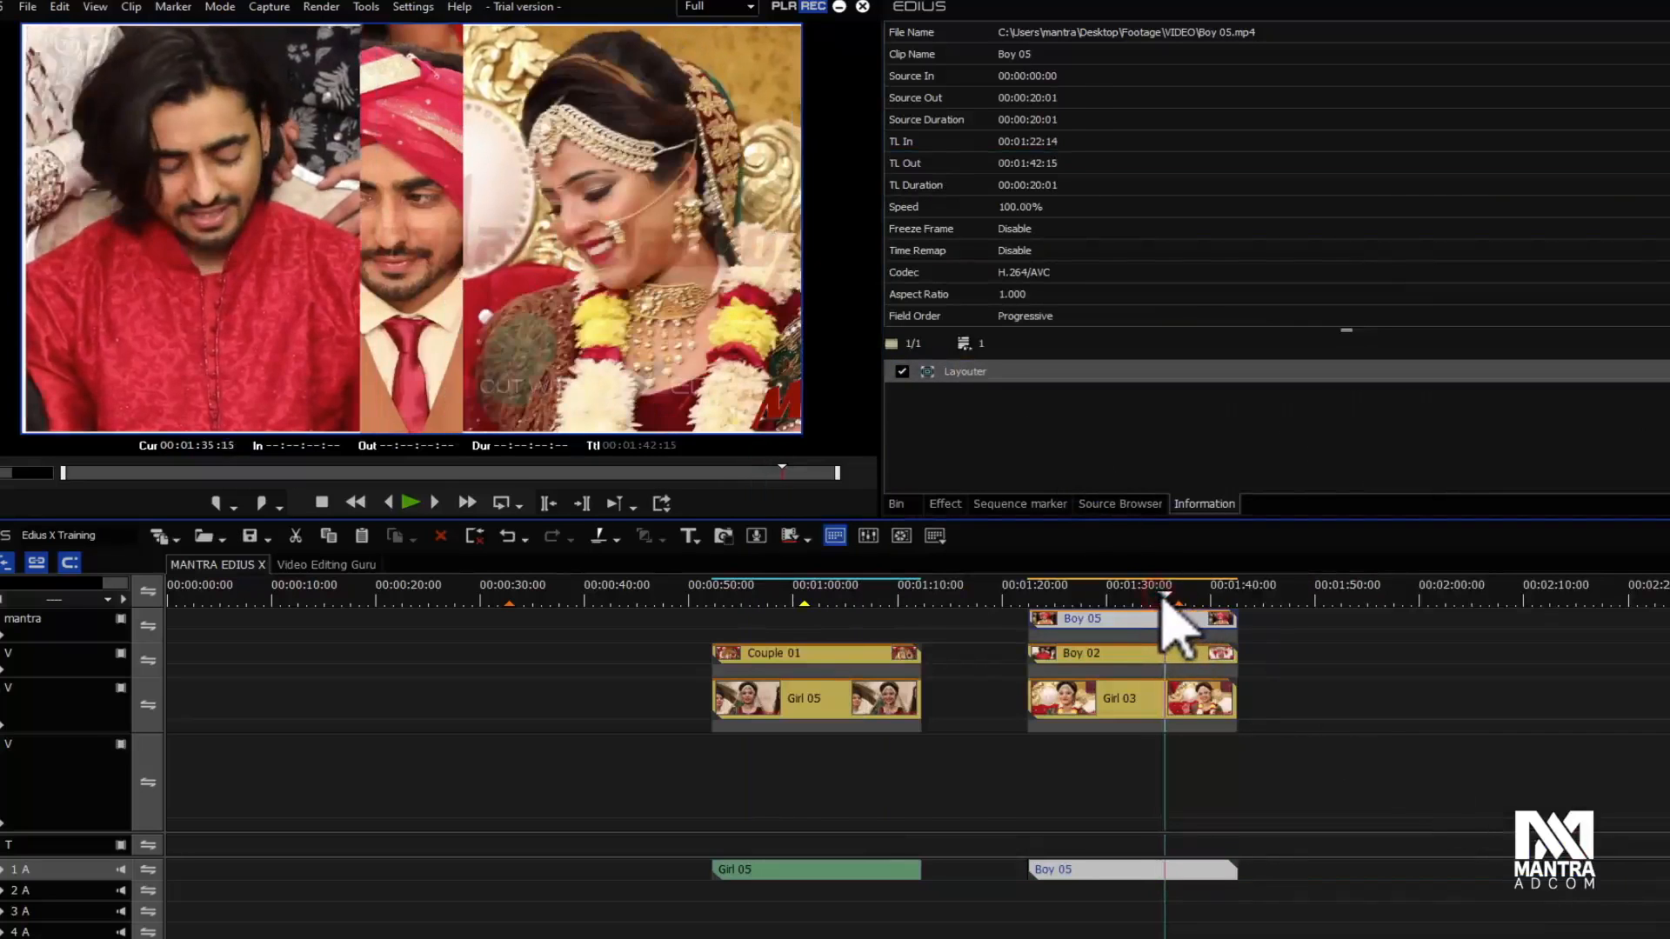
{"action": "left_click_drag", "start_coordinate": [1164, 595], "coordinate": [1155, 596]}
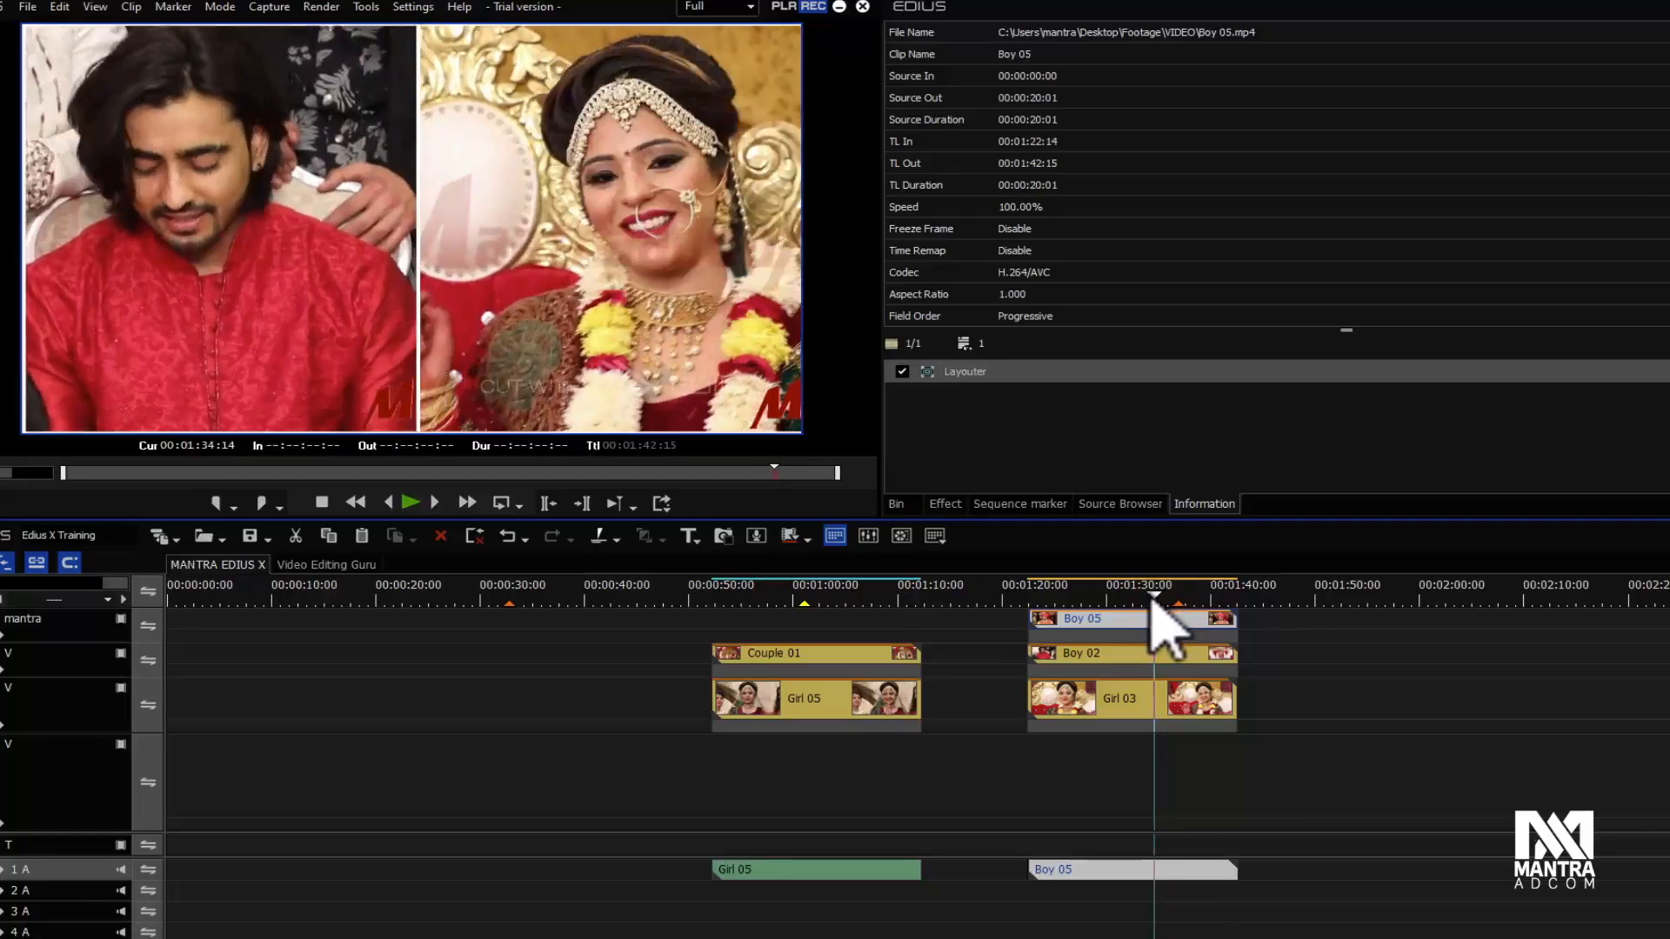
{"action": "left_click", "coordinate": [1168, 653]}
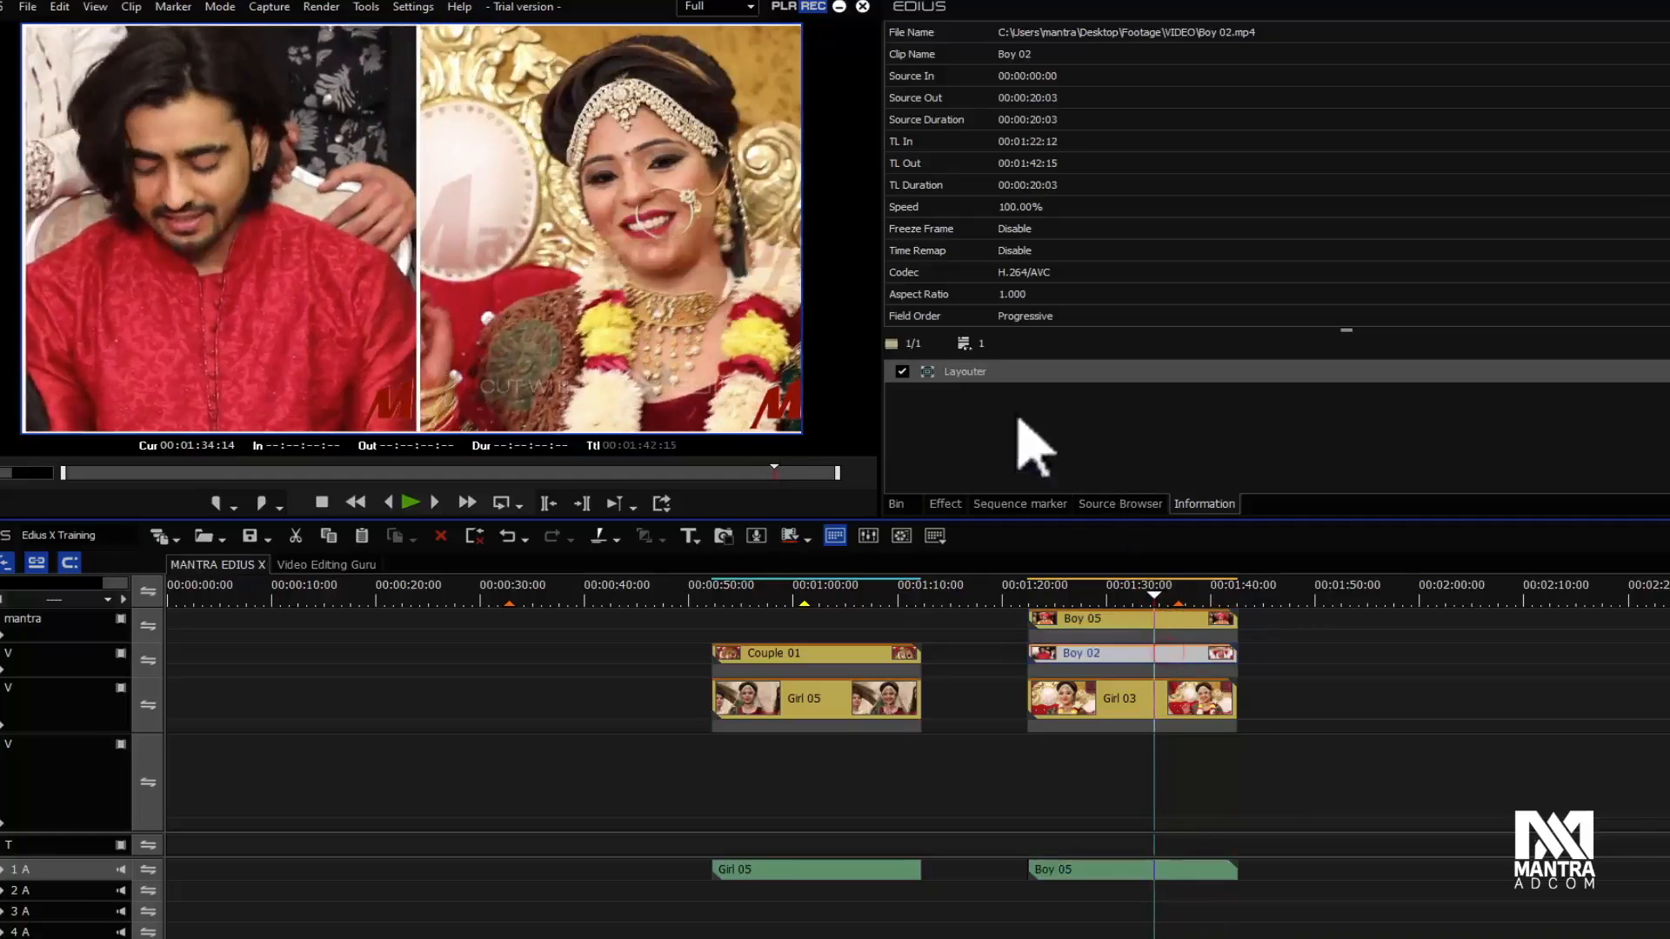
{"action": "left_click", "coordinate": [973, 371]}
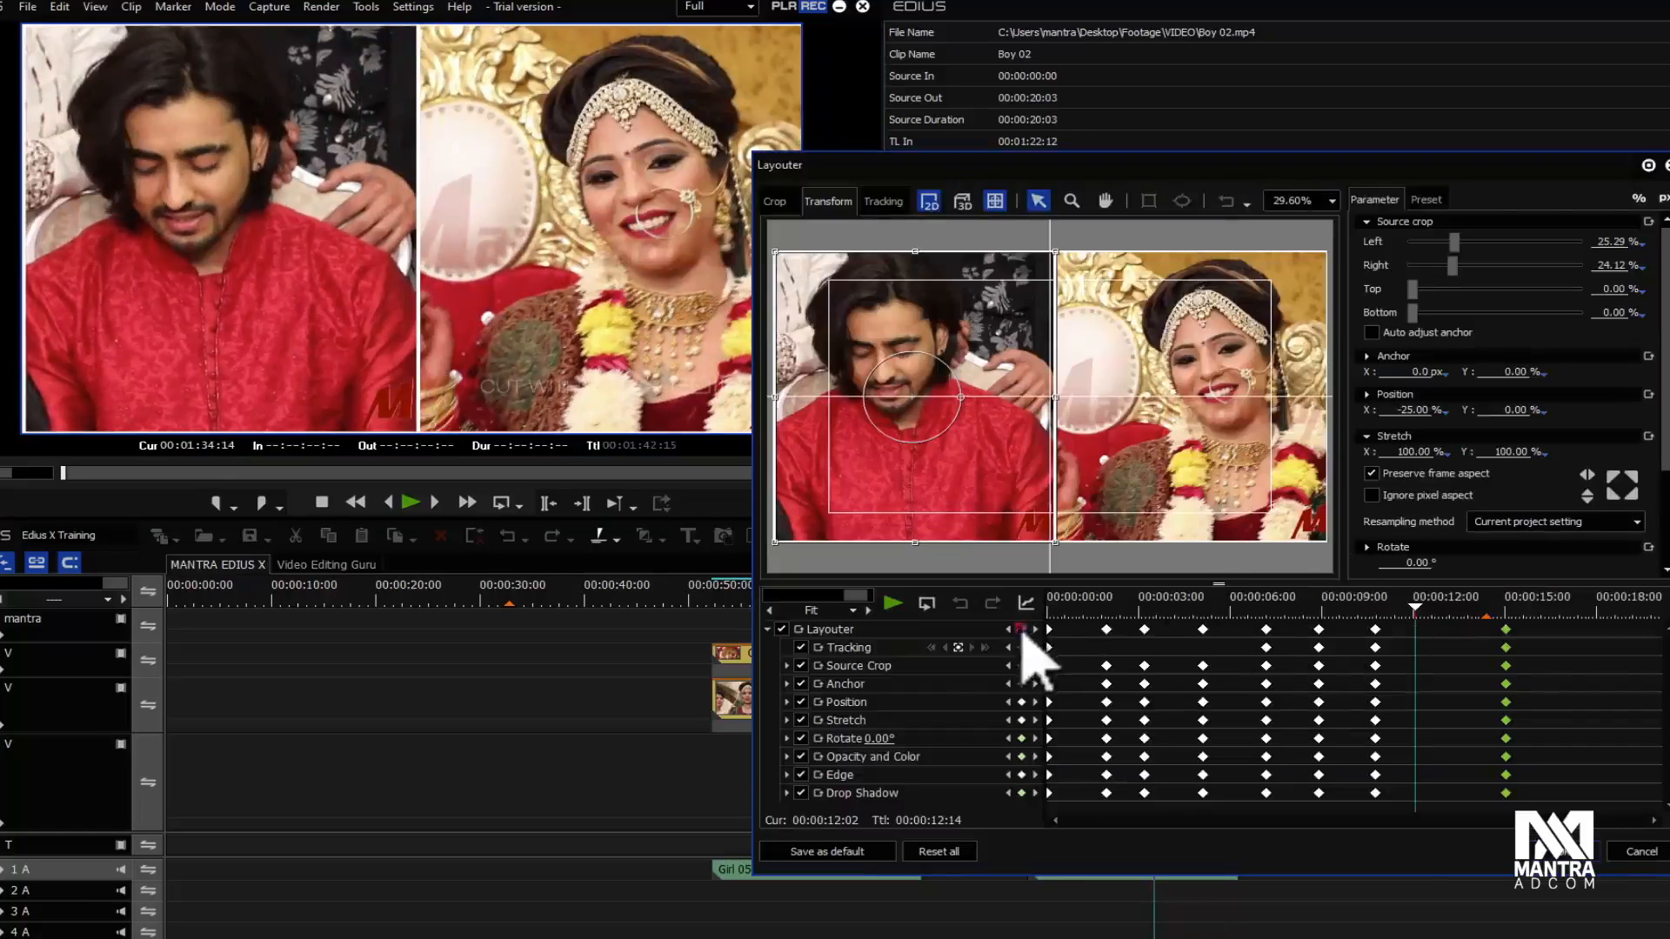
{"action": "left_click", "coordinate": [1022, 630]}
Step: Shift Boy 02 to a Position X of about -33.62% at the 00:00:15:01 keyframe and apply the layout
{"action": "left_click", "coordinate": [1506, 641]}
{"action": "left_click_drag", "start_coordinate": [1018, 434], "coordinate": [975, 436]}
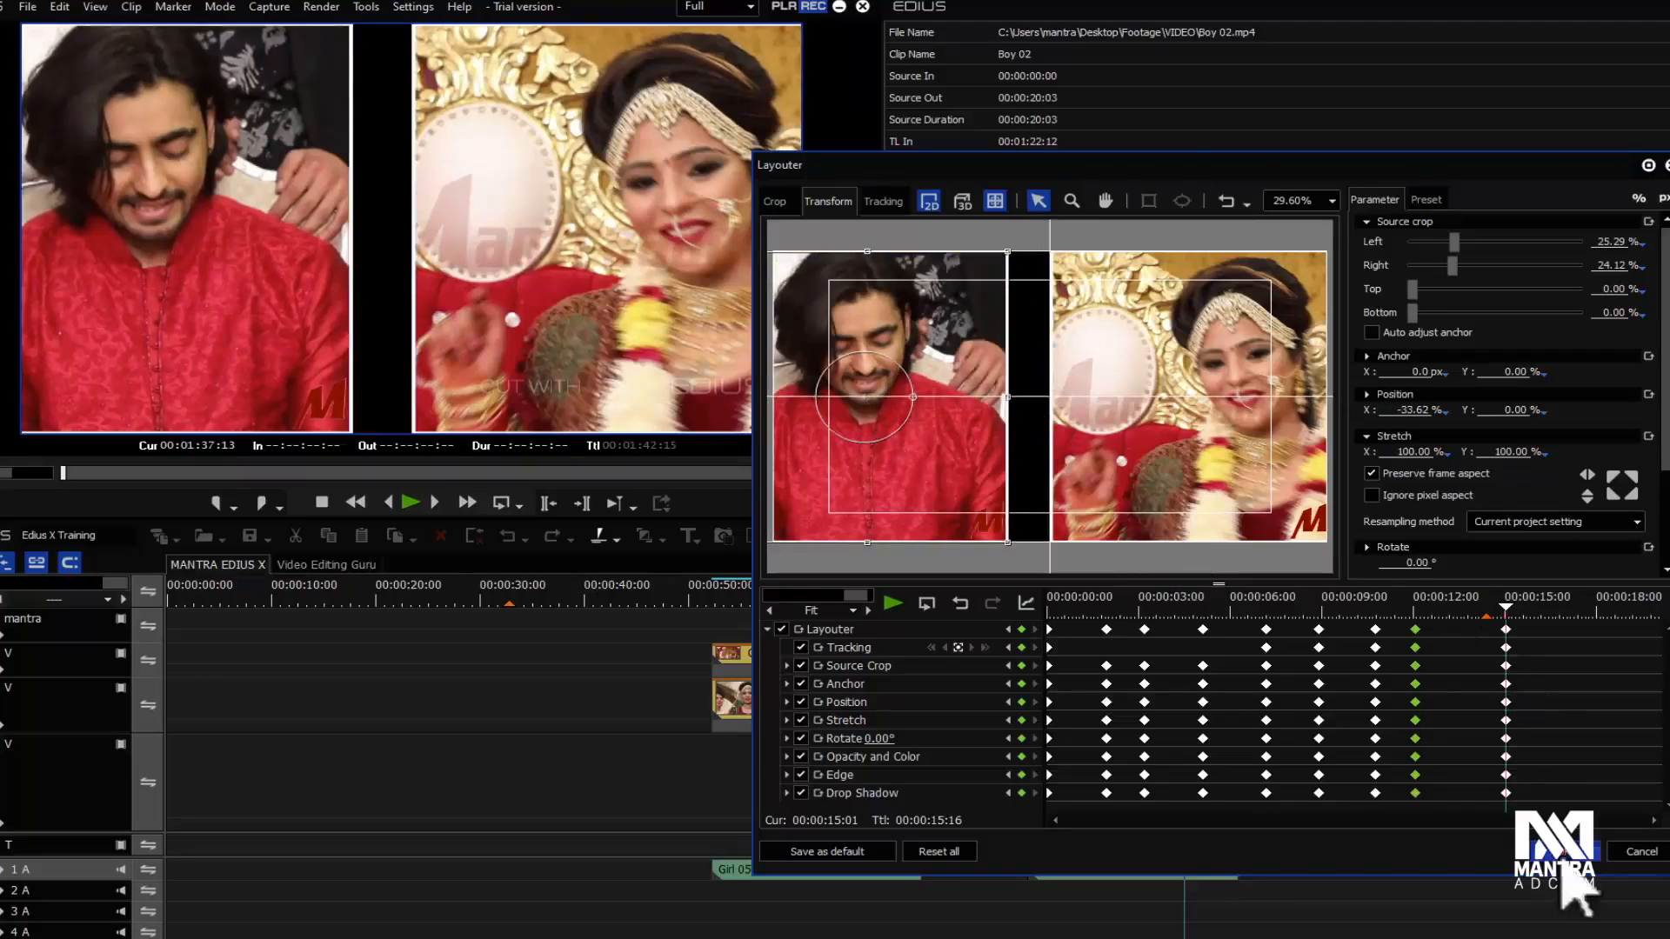
{"action": "left_click", "coordinate": [1563, 857]}
Step: Scrub and play the stacked clips to check how Boy 02 slides aside as Boy 05 opens between the outer clips
{"action": "left_click_drag", "start_coordinate": [1041, 599], "coordinate": [1180, 600]}
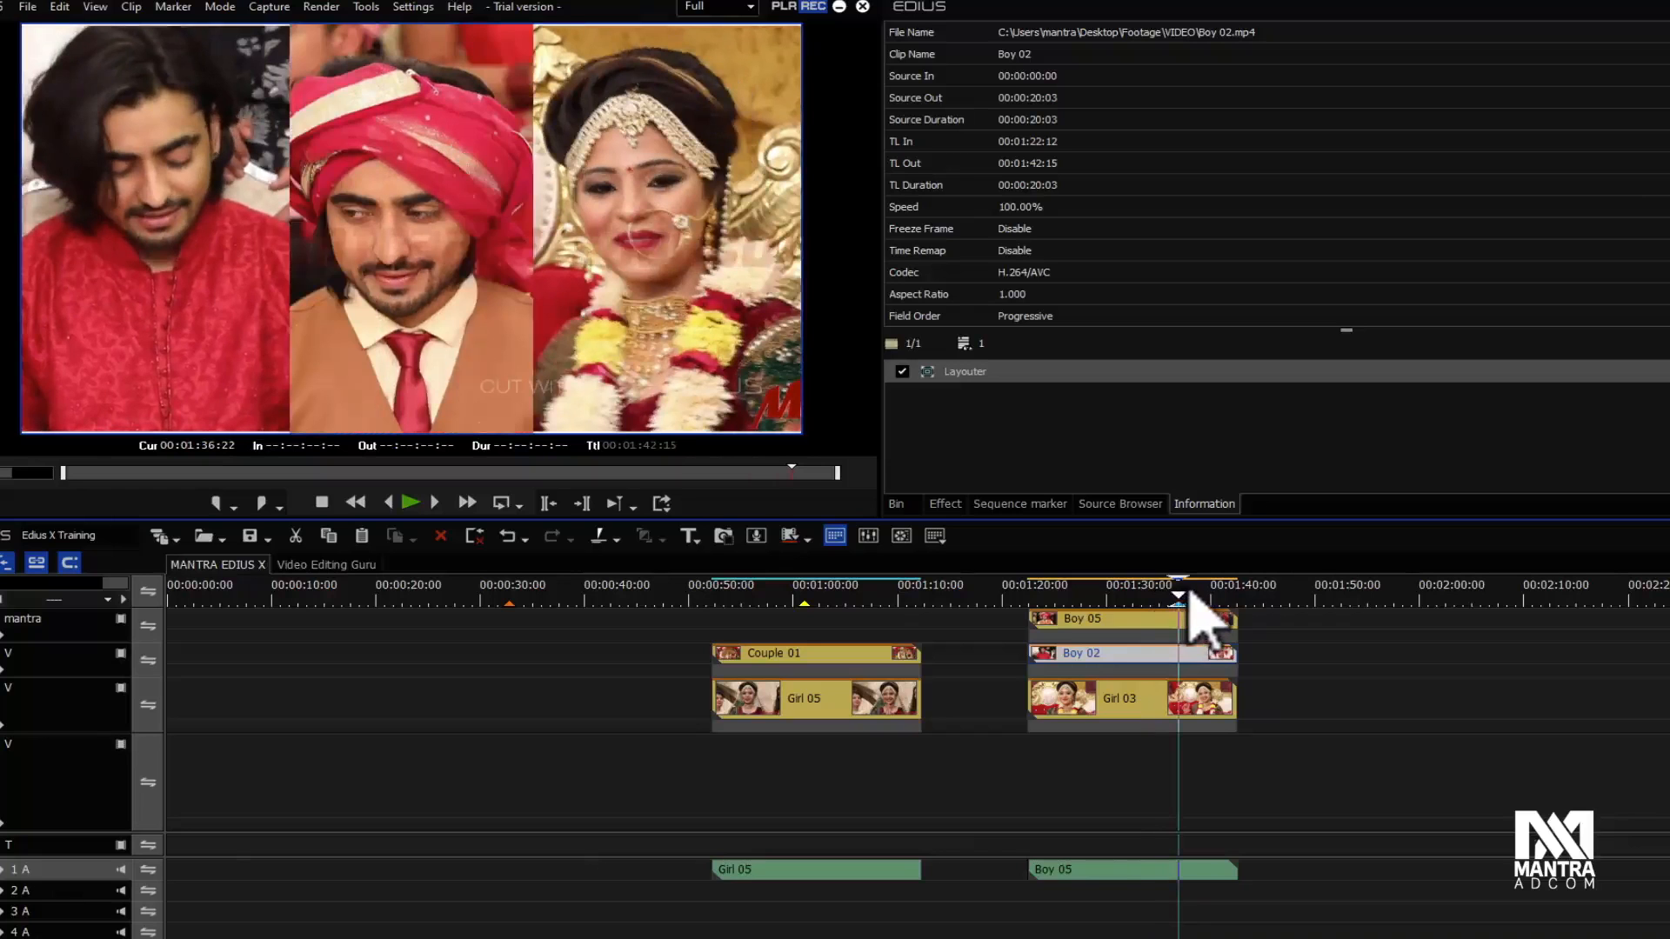
{"action": "left_click_drag", "start_coordinate": [1168, 595], "coordinate": [1154, 595]}
{"action": "key", "text": "space"}
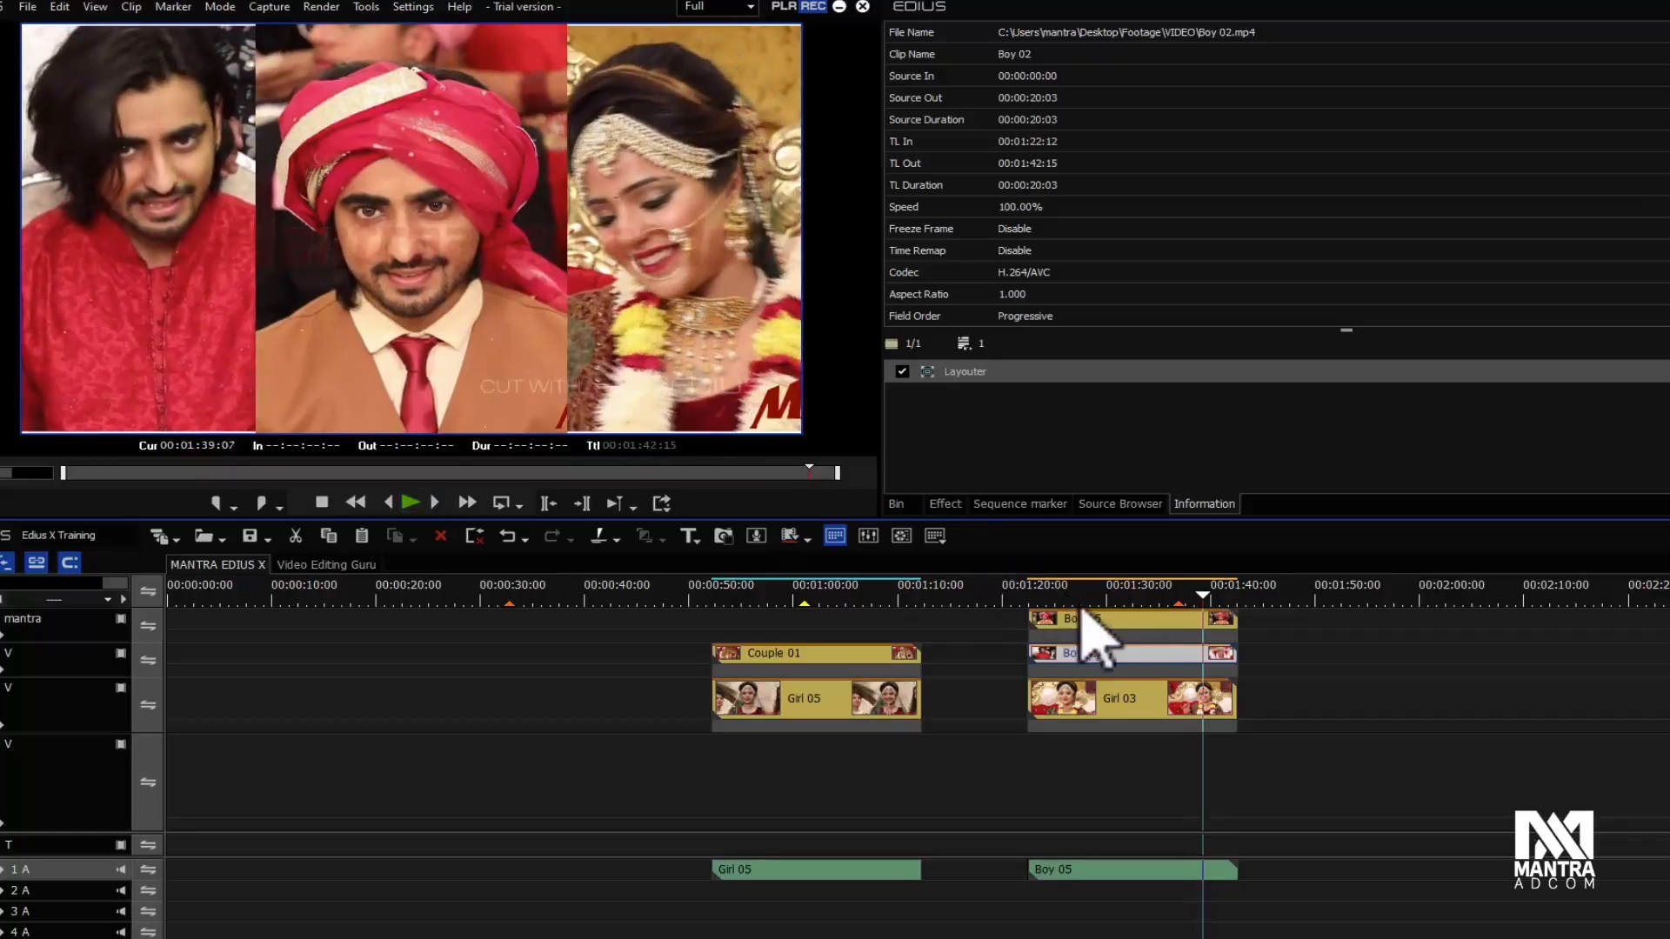
{"action": "left_click_drag", "start_coordinate": [1042, 611], "coordinate": [1211, 618]}
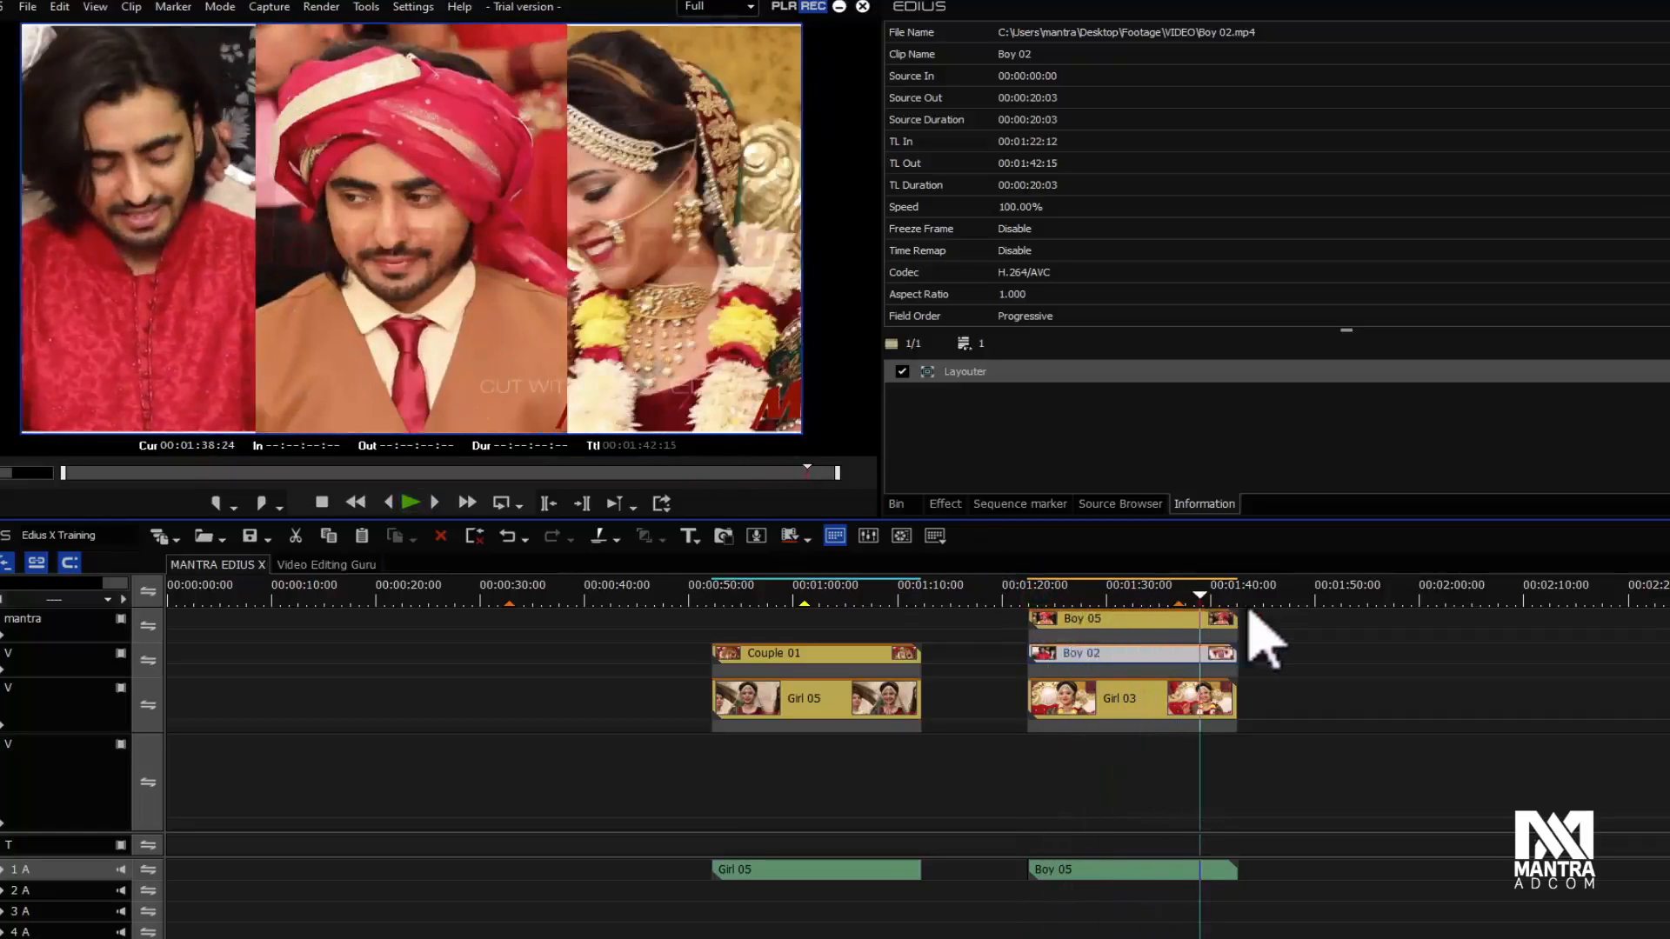
{"action": "key", "text": "space"}
Step: Move the stacked Boy 05, Boy 02 and Girl 03 clips two tracks down, with Boy 05 starting at 00:01:22:16, and scrub the result
{"action": "left_click_drag", "start_coordinate": [1266, 709], "coordinate": [1123, 695]}
{"action": "left_click_drag", "start_coordinate": [1040, 600], "coordinate": [1216, 611]}
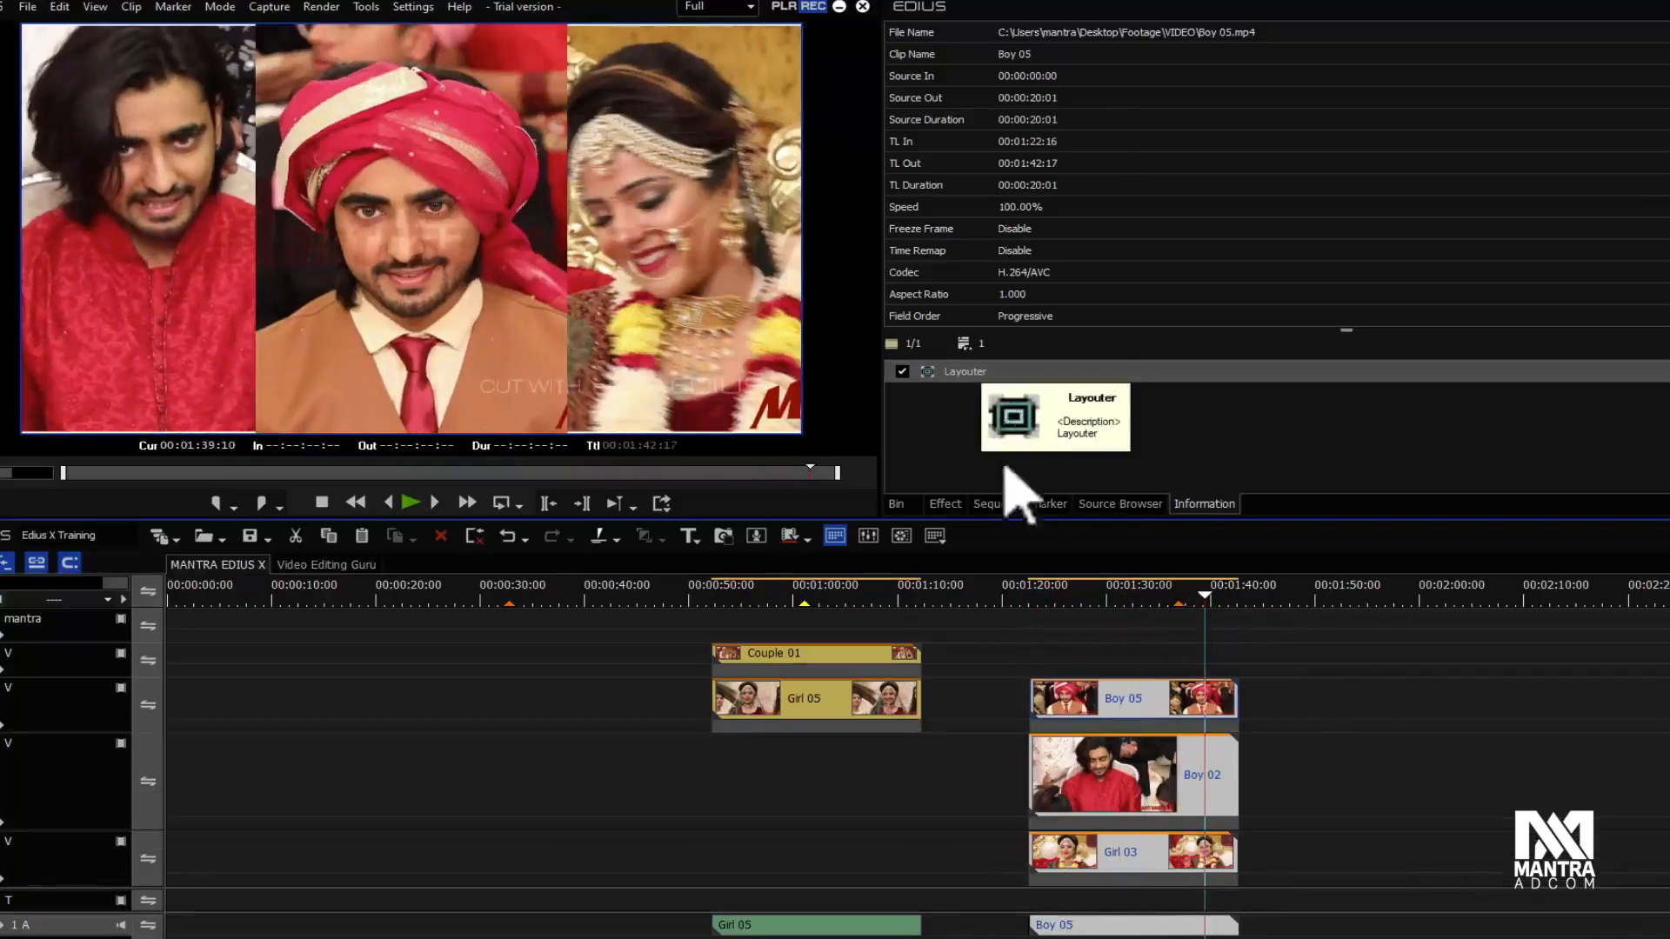
{"action": "left_click_drag", "start_coordinate": [1179, 600], "coordinate": [1194, 600]}
{"action": "left_click", "coordinate": [1271, 652]}
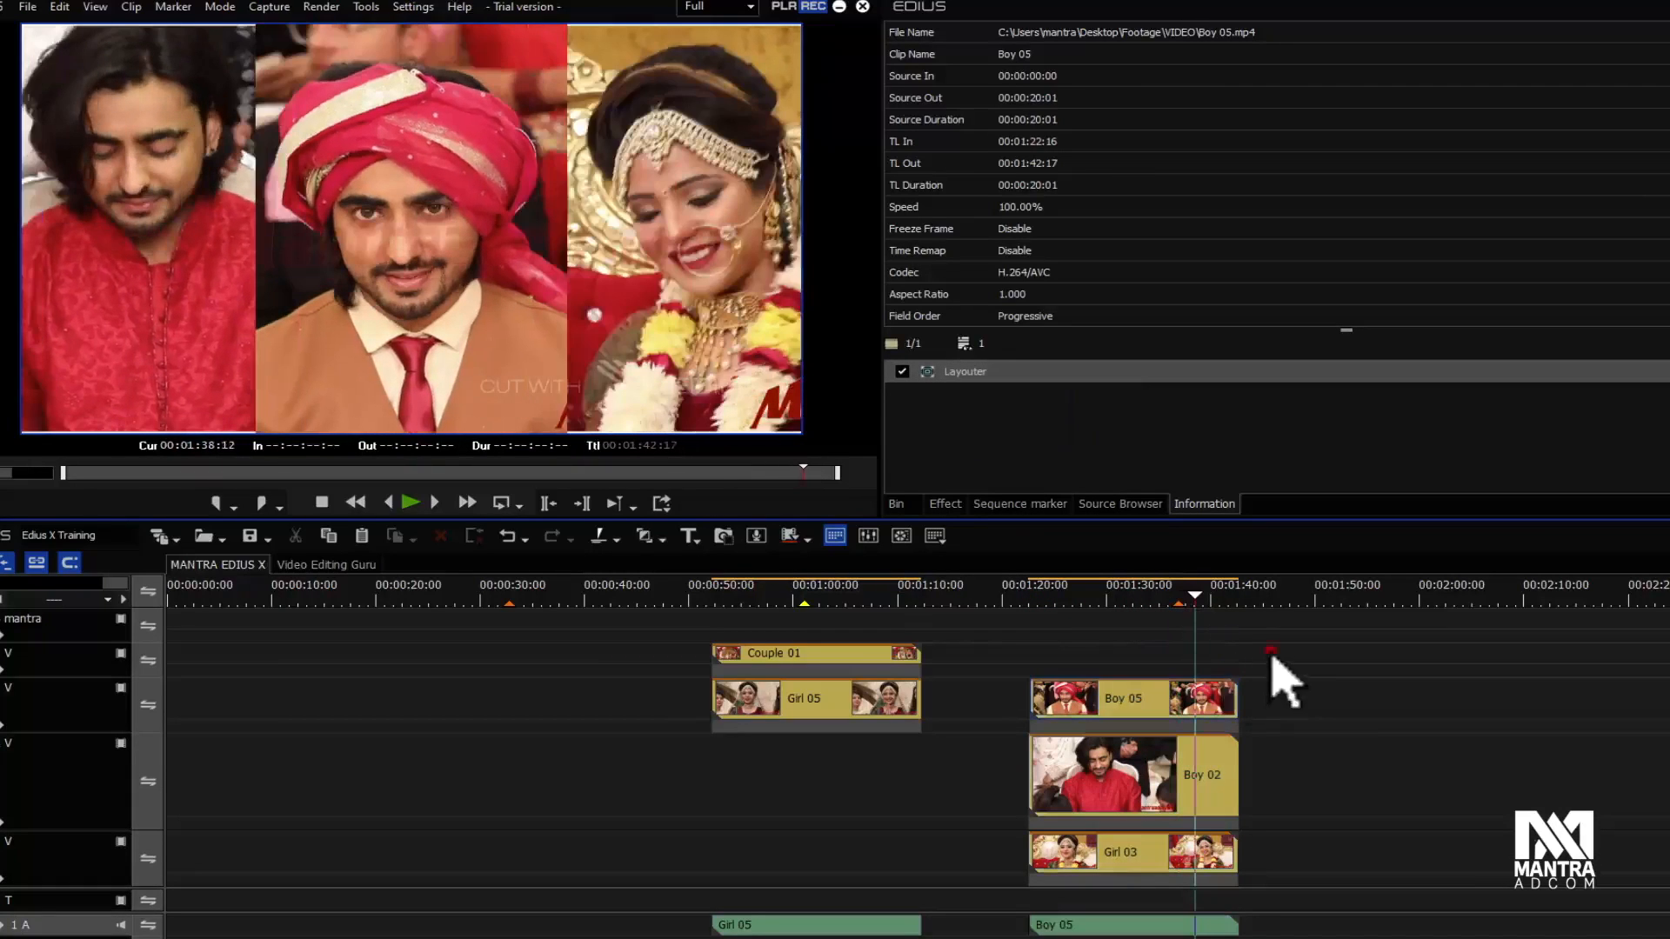
Step: Open Boy 05's Layouter and set the edge colour width to 13.6 px at the 00:00:14:24 keyframe
{"action": "left_click", "coordinate": [1208, 598]}
{"action": "left_click", "coordinate": [1196, 701]}
{"action": "left_click", "coordinate": [966, 372]}
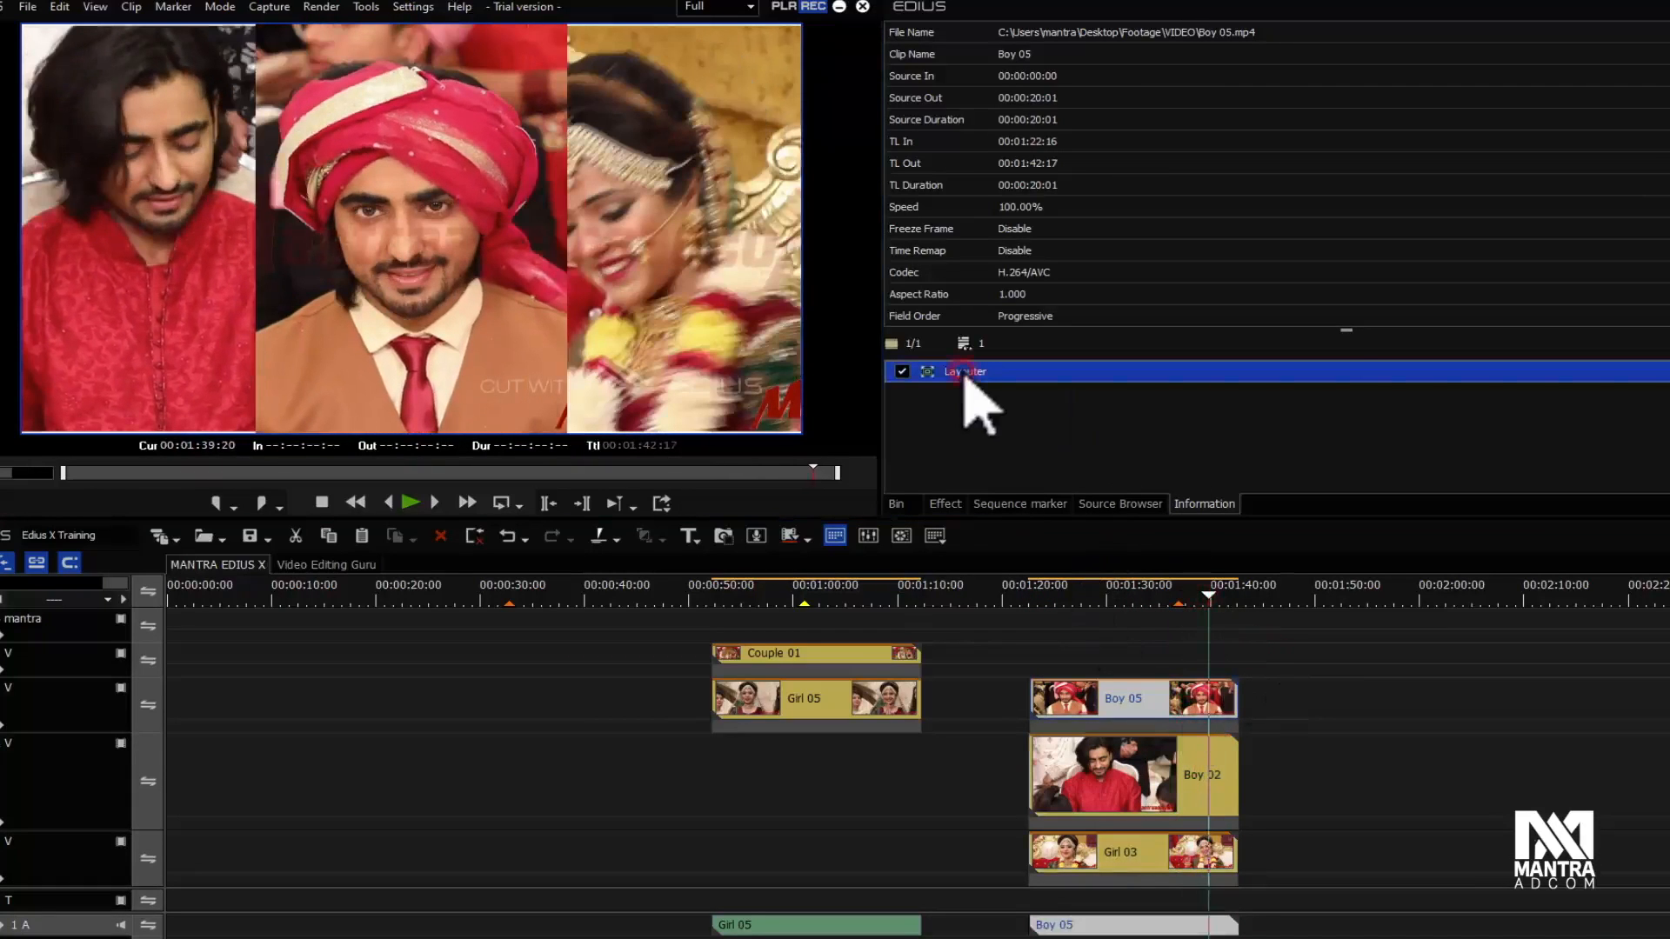
{"action": "double_click", "coordinate": [964, 374]}
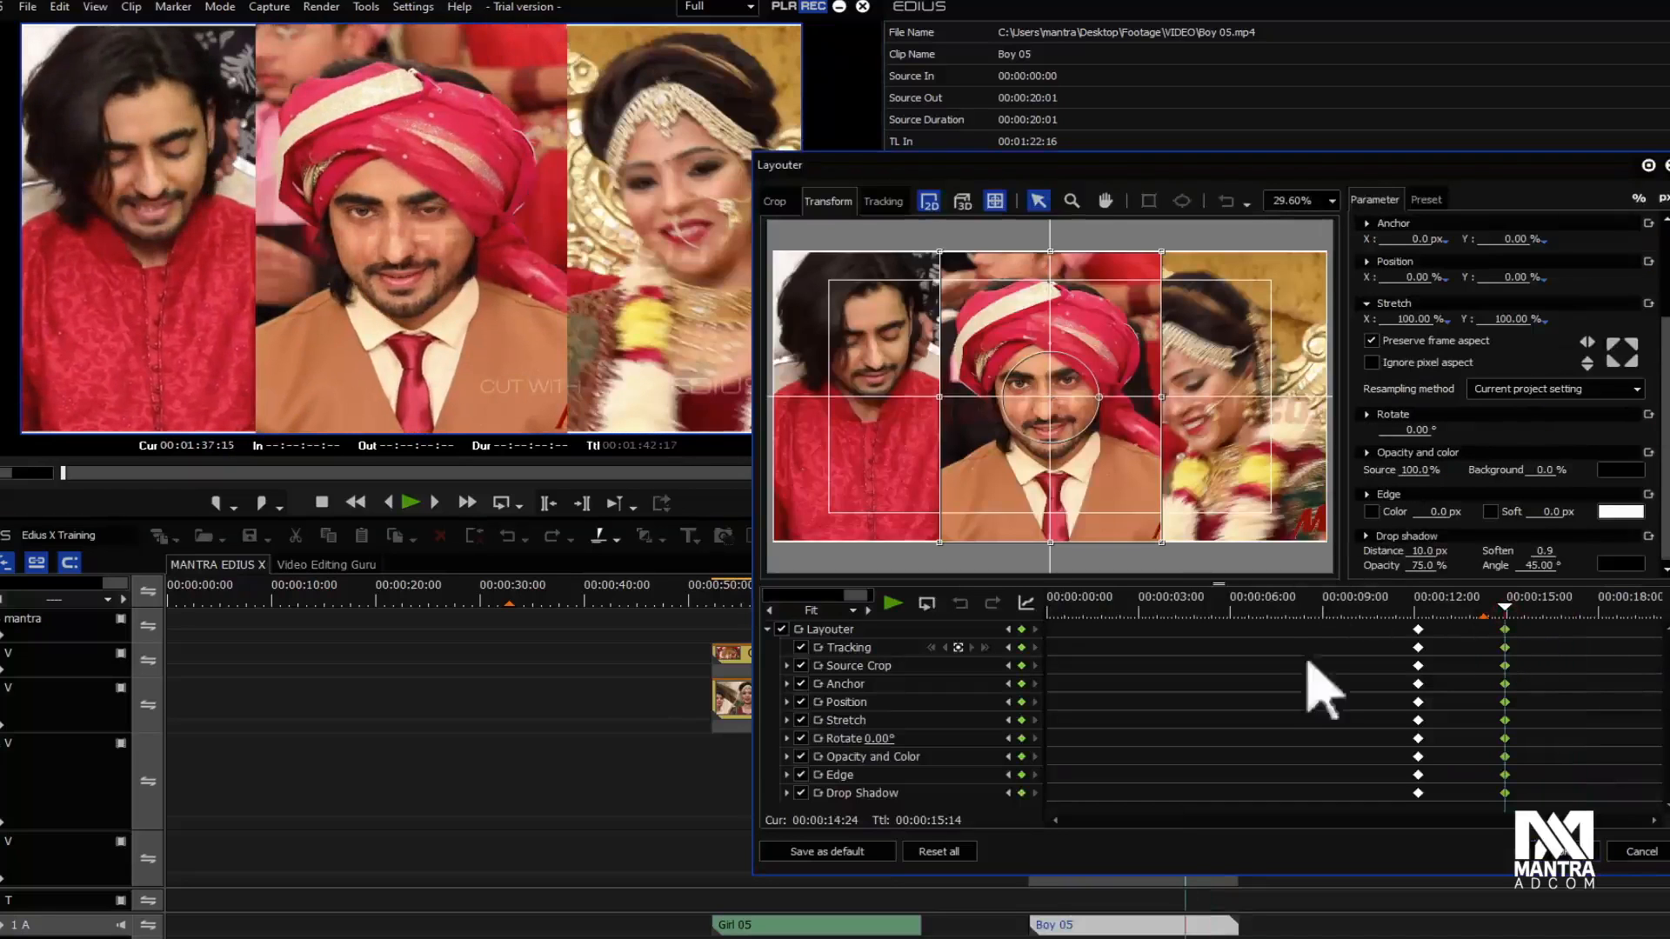
{"action": "left_click", "coordinate": [787, 774]}
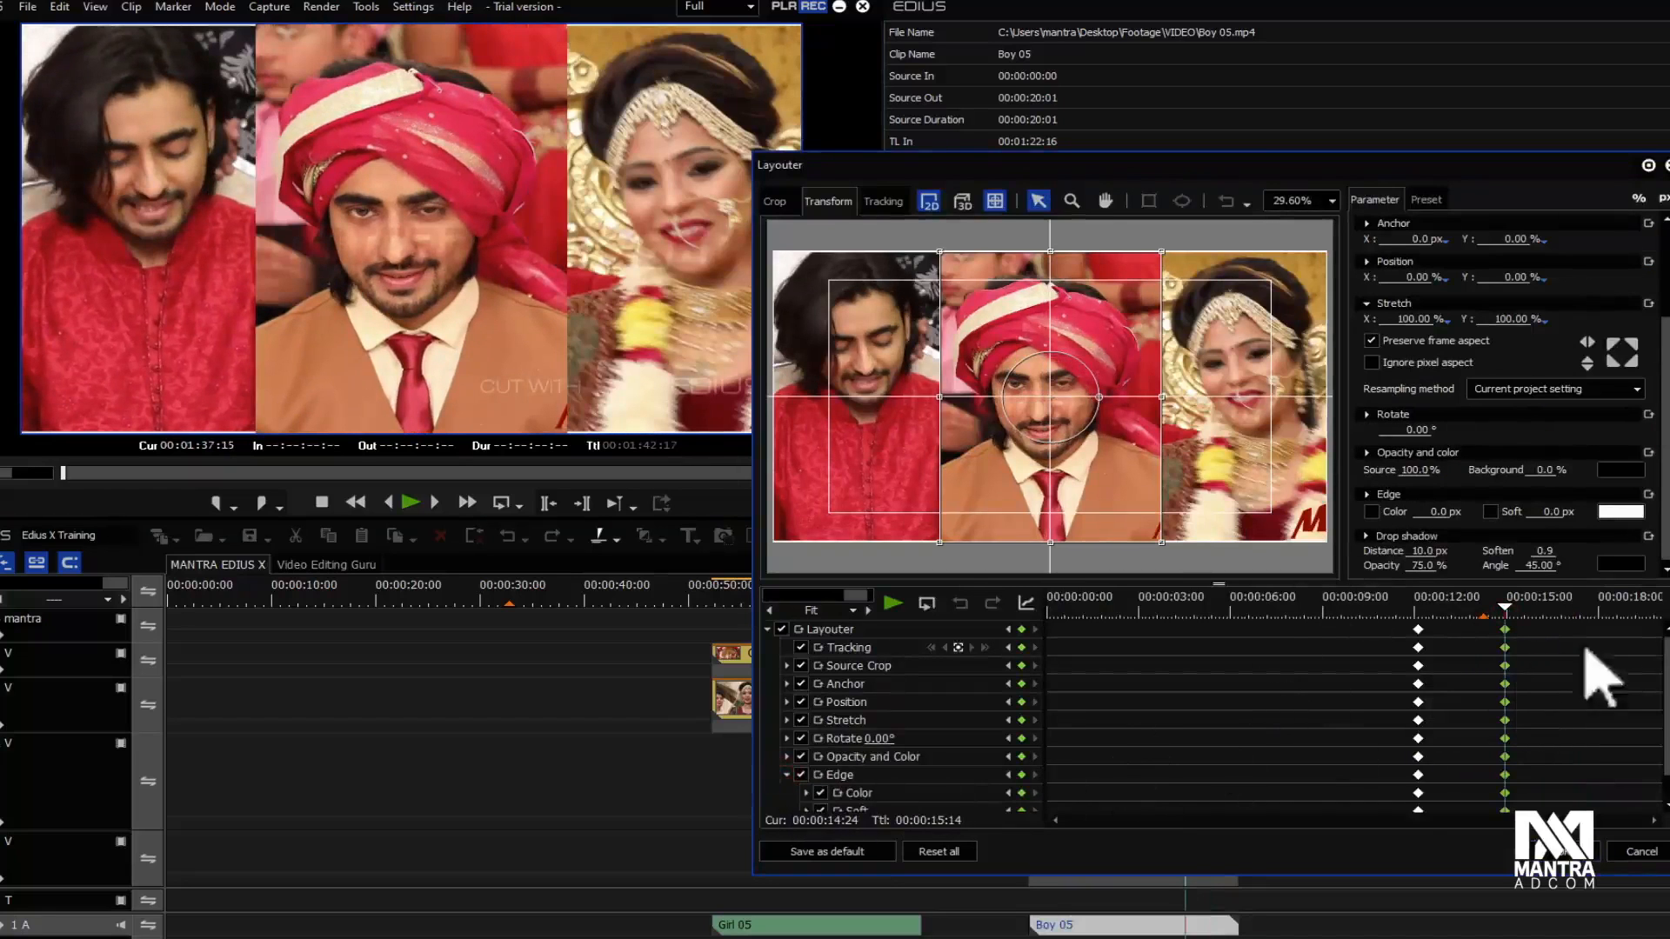
{"action": "scroll", "coordinate": [1209, 716], "scroll_direction": "down", "scroll_amount": 1}
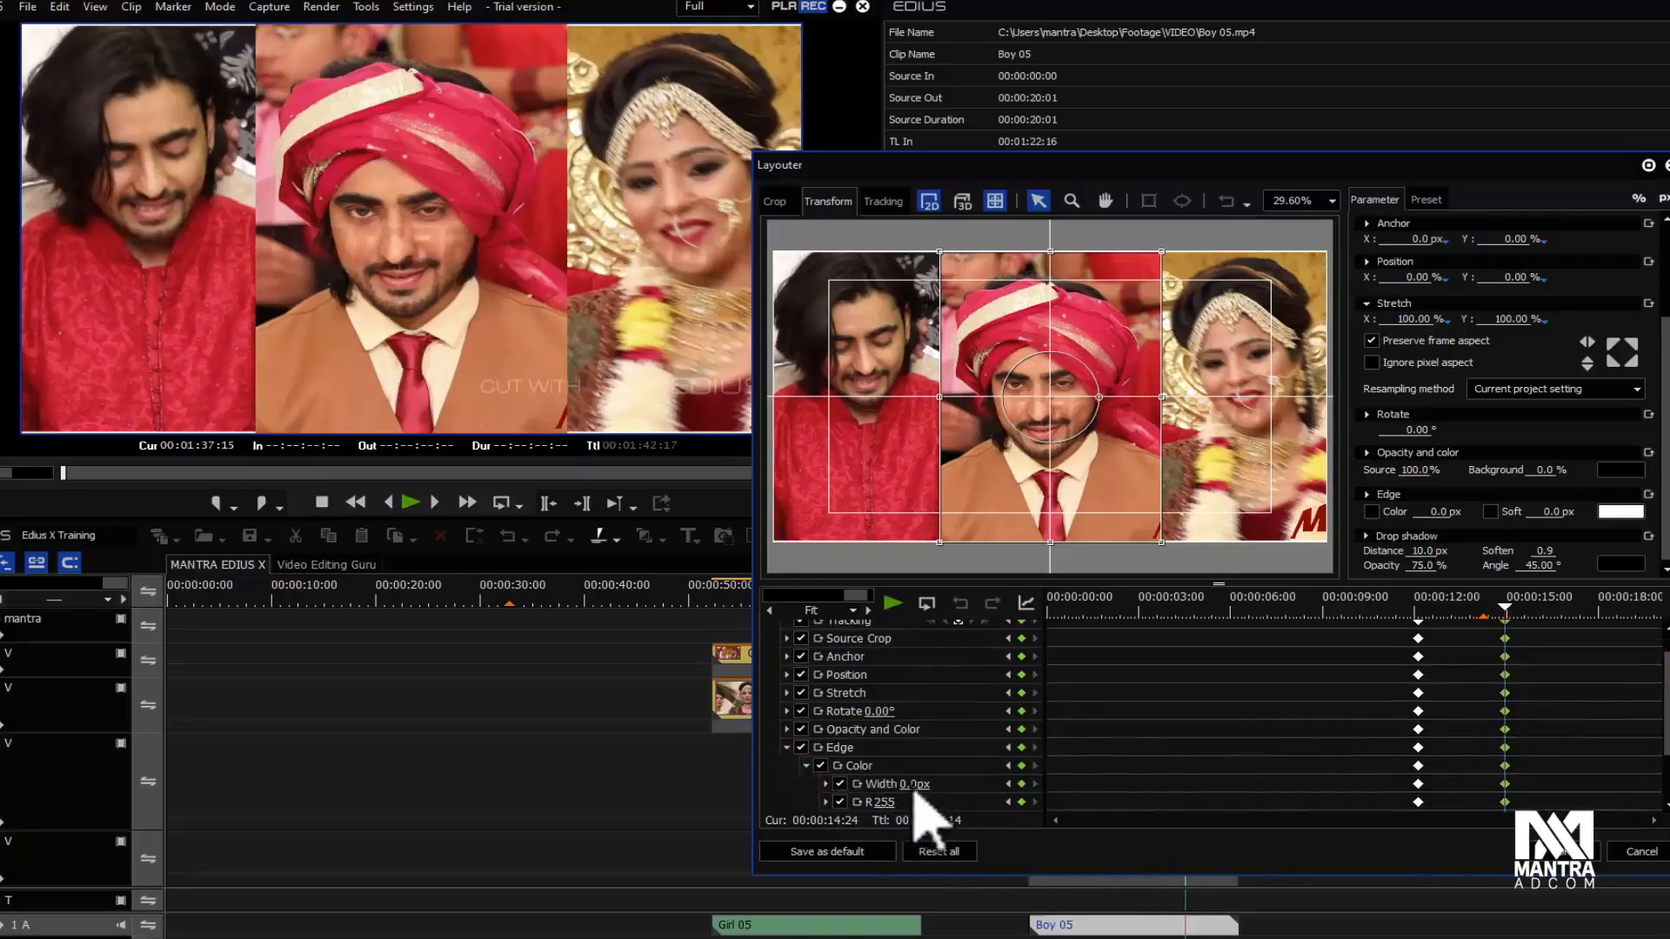
{"action": "left_click", "coordinate": [913, 784]}
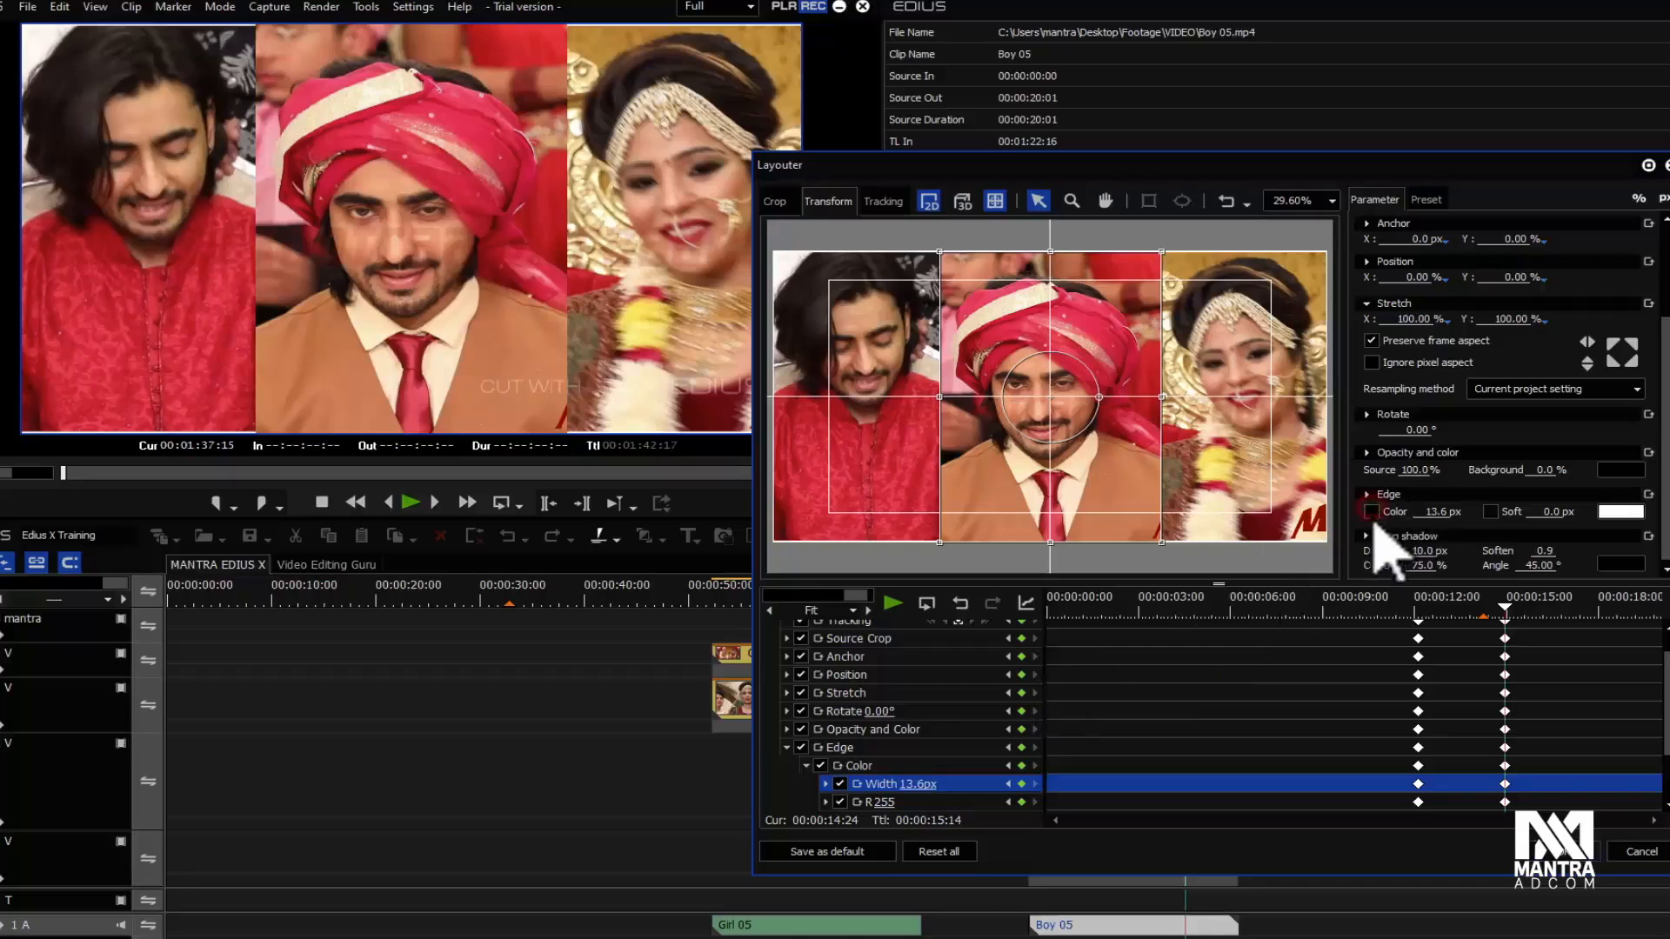
Step: Enable Boy 05's edge colour, check it across both keyframes, and apply the layout
{"action": "left_click", "coordinate": [1372, 513]}
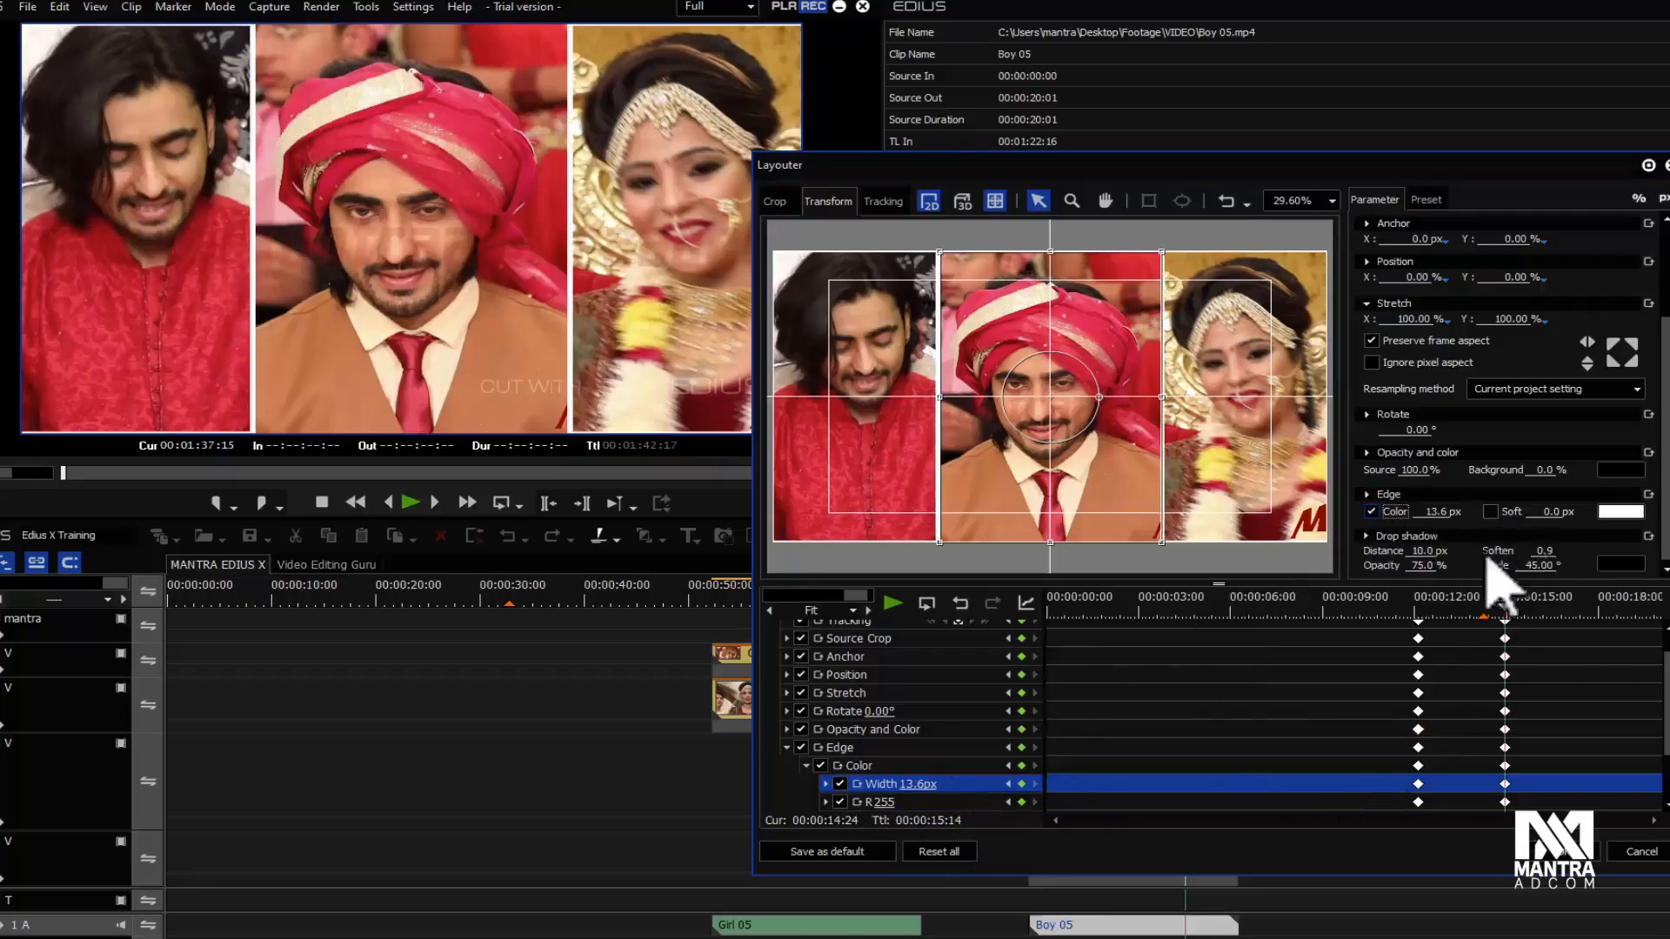
{"action": "left_click", "coordinate": [1420, 611]}
{"action": "mouse_move", "coordinate": [1423, 619]}
{"action": "left_mouse_down"}
{"action": "mouse_move", "coordinate": [1502, 613]}
{"action": "mouse_move", "coordinate": [1421, 621]}
{"action": "left_mouse_up"}
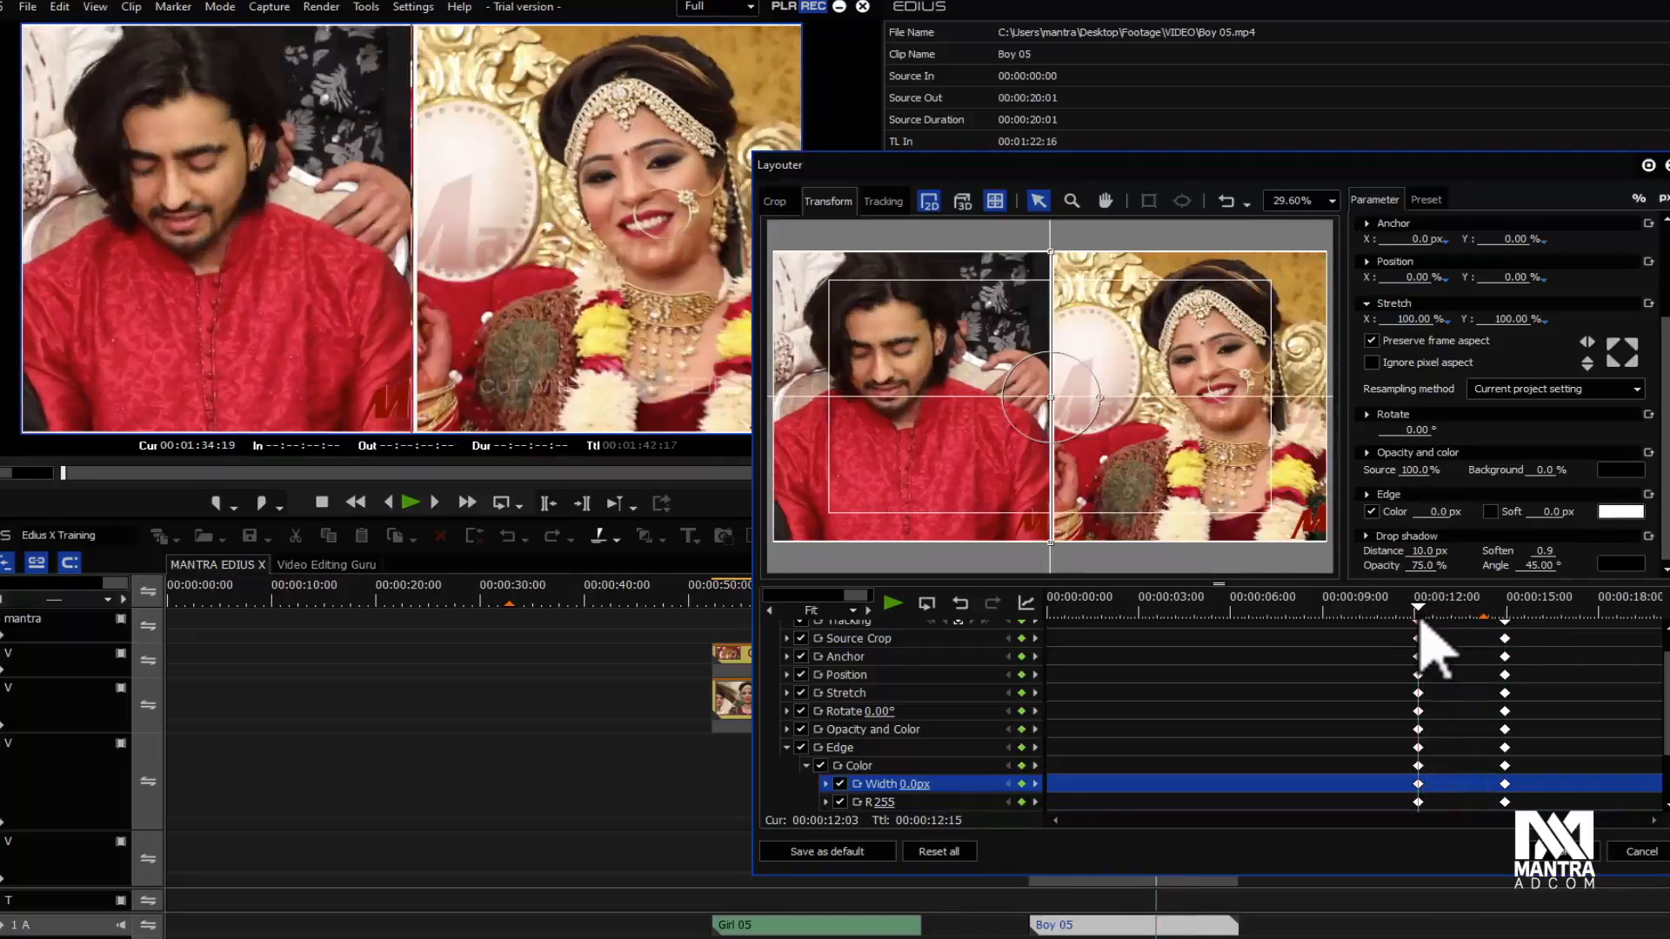
{"action": "left_click_drag", "start_coordinate": [1427, 619], "coordinate": [1507, 613]}
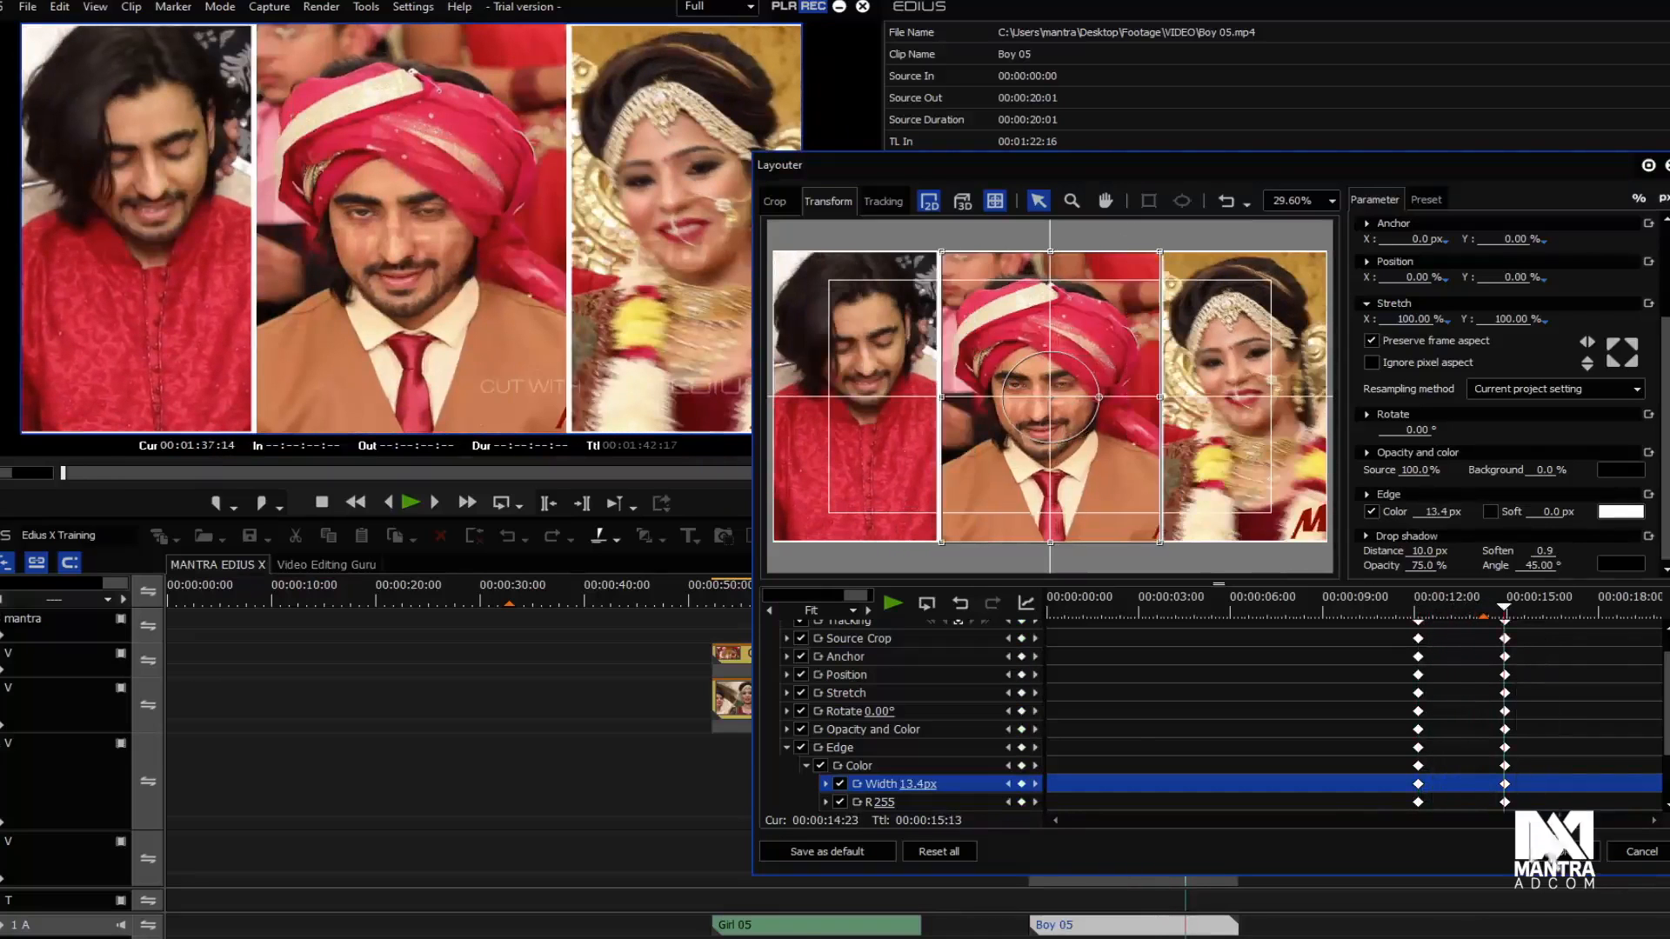
{"action": "left_click", "coordinate": [1561, 856]}
{"action": "left_click", "coordinate": [1171, 598]}
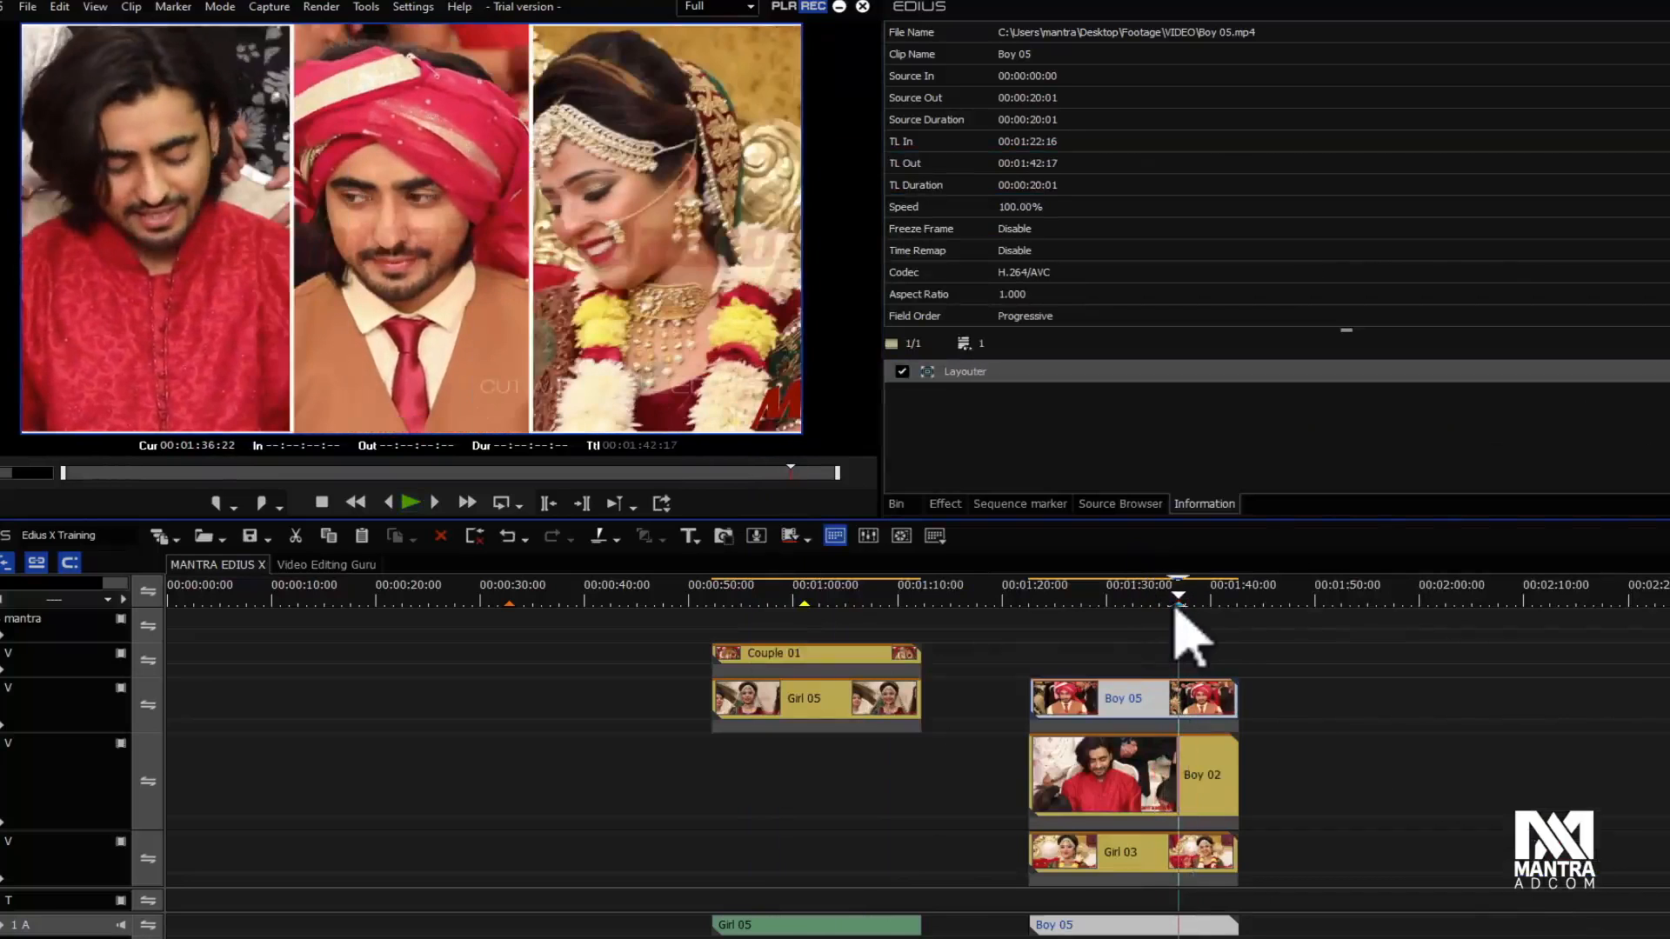
{"action": "left_click_drag", "start_coordinate": [1139, 595], "coordinate": [1178, 663]}
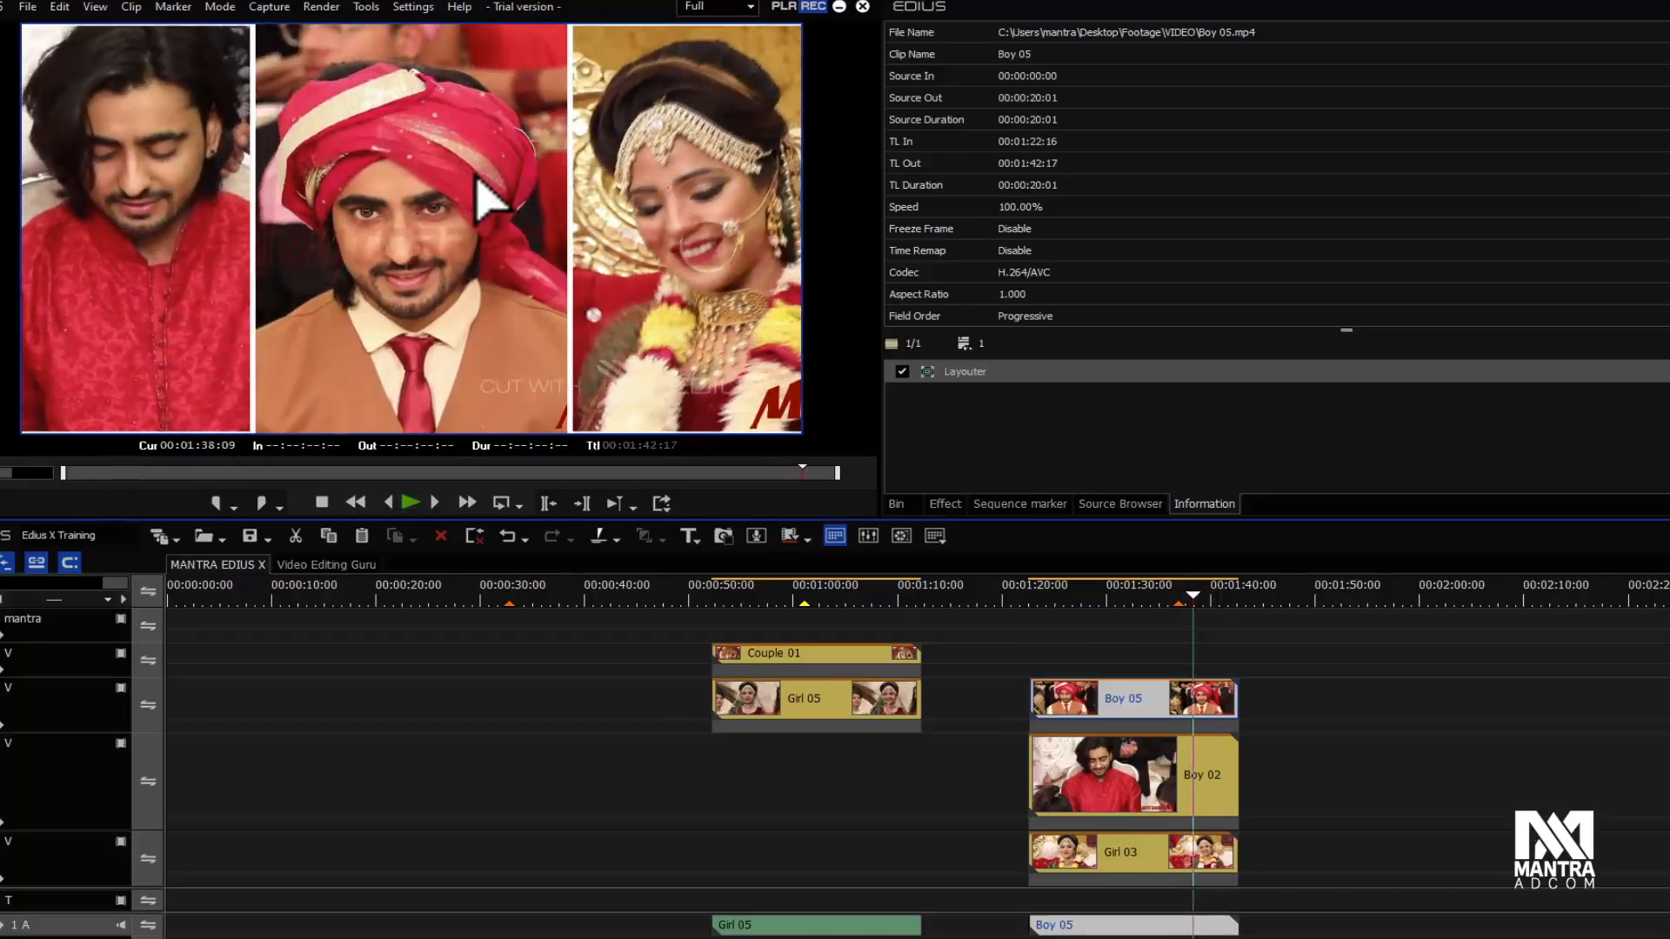
Step: Move Couple 01 and Girl 05 one track down and place Boy 02 from the Footage bin beyond the three-clip stack
{"action": "left_click_drag", "start_coordinate": [729, 628], "coordinate": [896, 790]}
{"action": "left_click", "coordinate": [992, 705]}
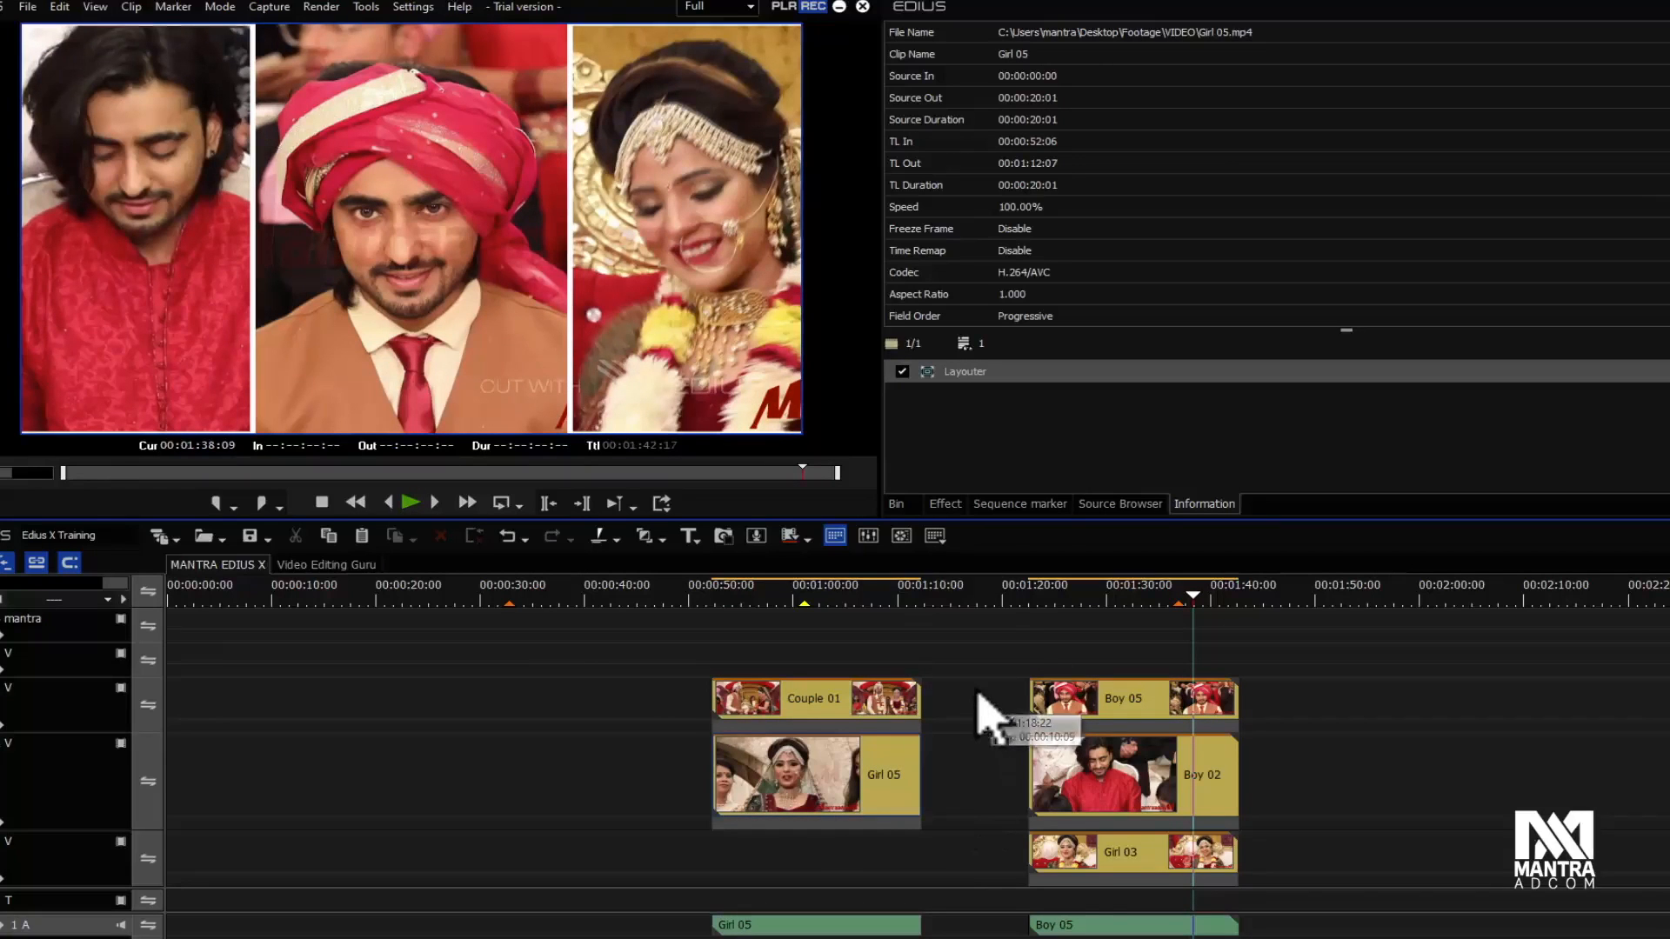
{"action": "left_click", "coordinate": [896, 504]}
{"action": "left_click_drag", "start_coordinate": [1554, 407], "coordinate": [1351, 802]}
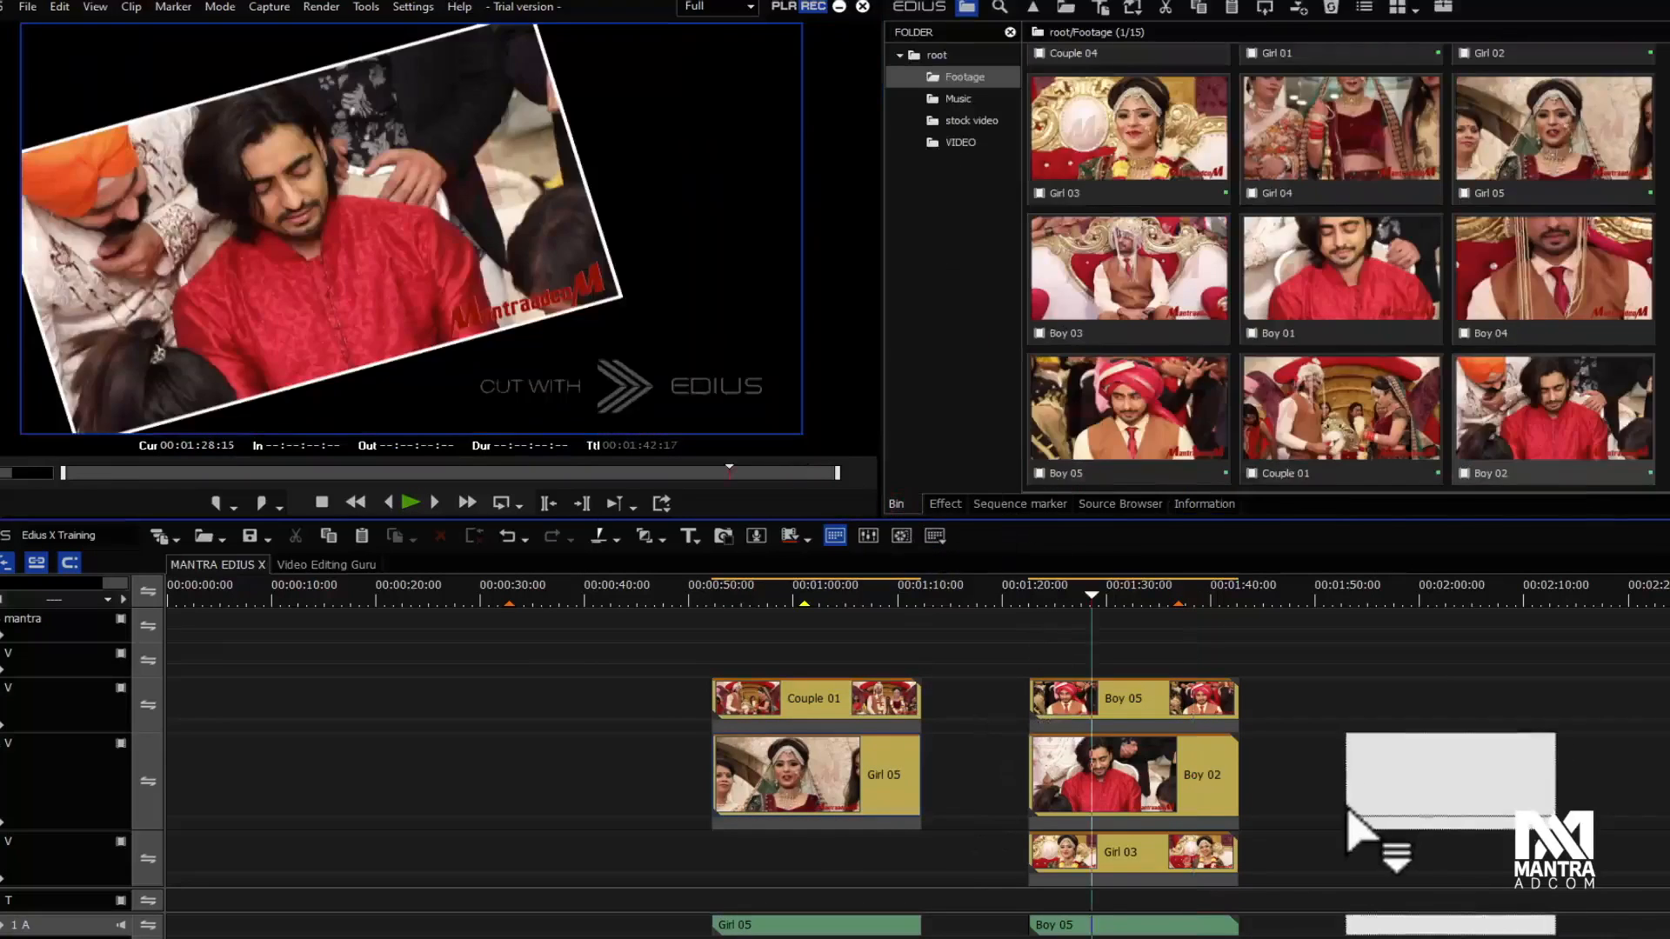
{"action": "left_click_drag", "start_coordinate": [1419, 599], "coordinate": [1424, 600]}
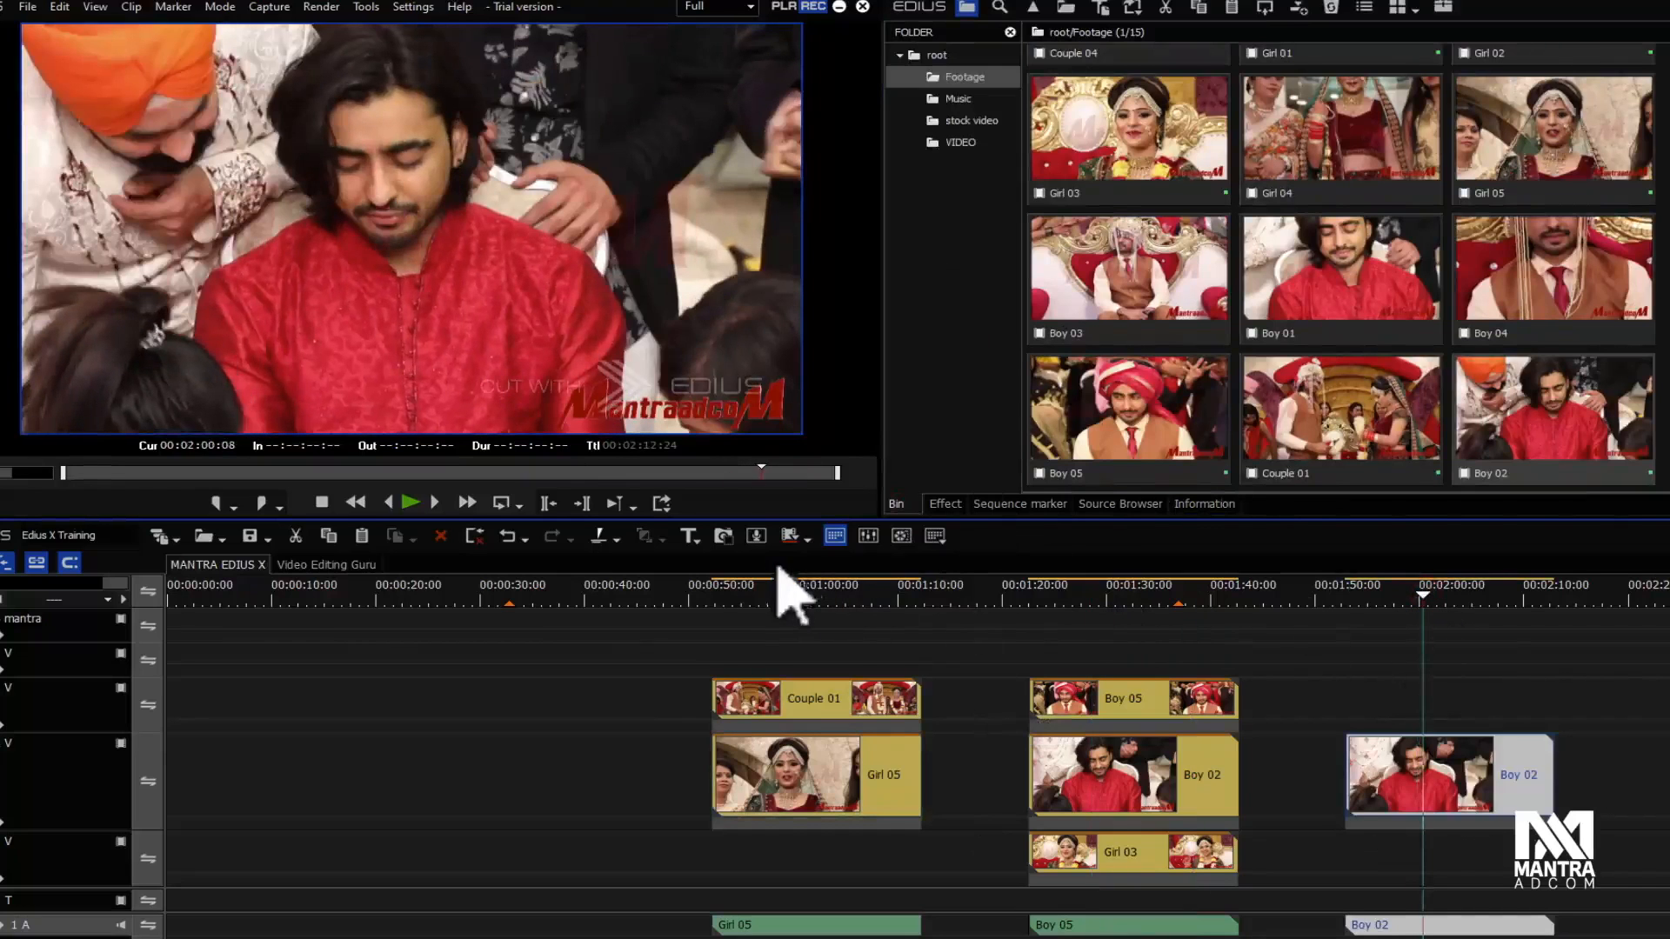
Step: Export the Boy 02 frame at 00:02:00:08 to the Desktop as PNG "boy" and place the still at 00:00:22:19
{"action": "left_click", "coordinate": [722, 536]}
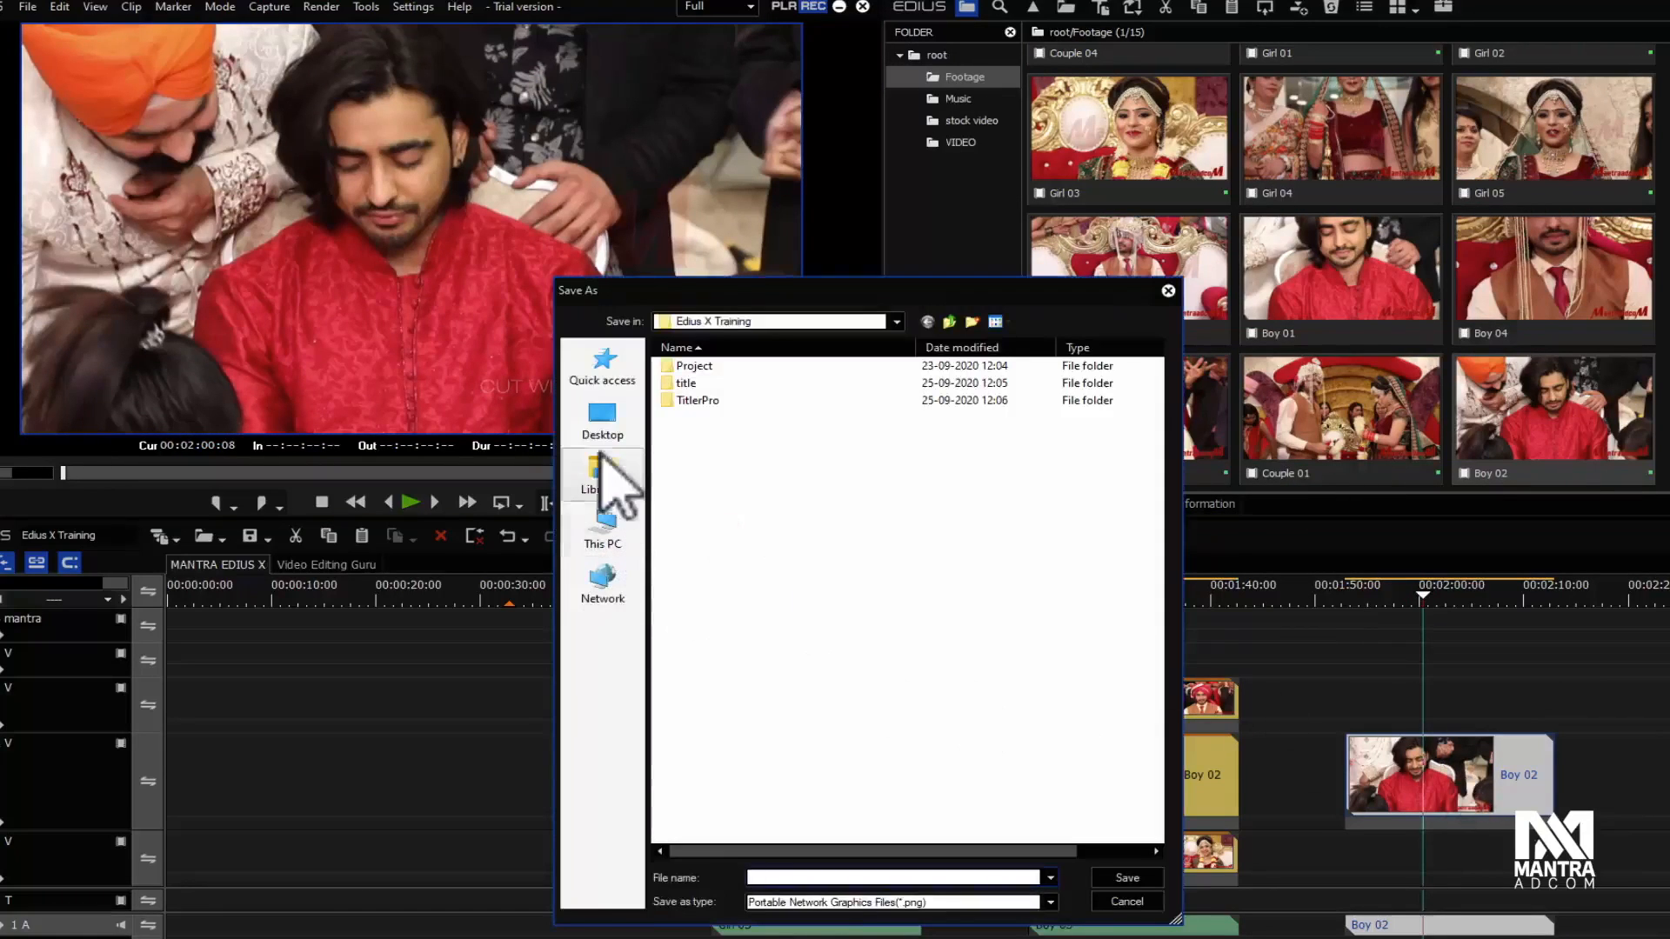
{"action": "left_click", "coordinate": [600, 419]}
{"action": "left_click", "coordinate": [815, 877]}
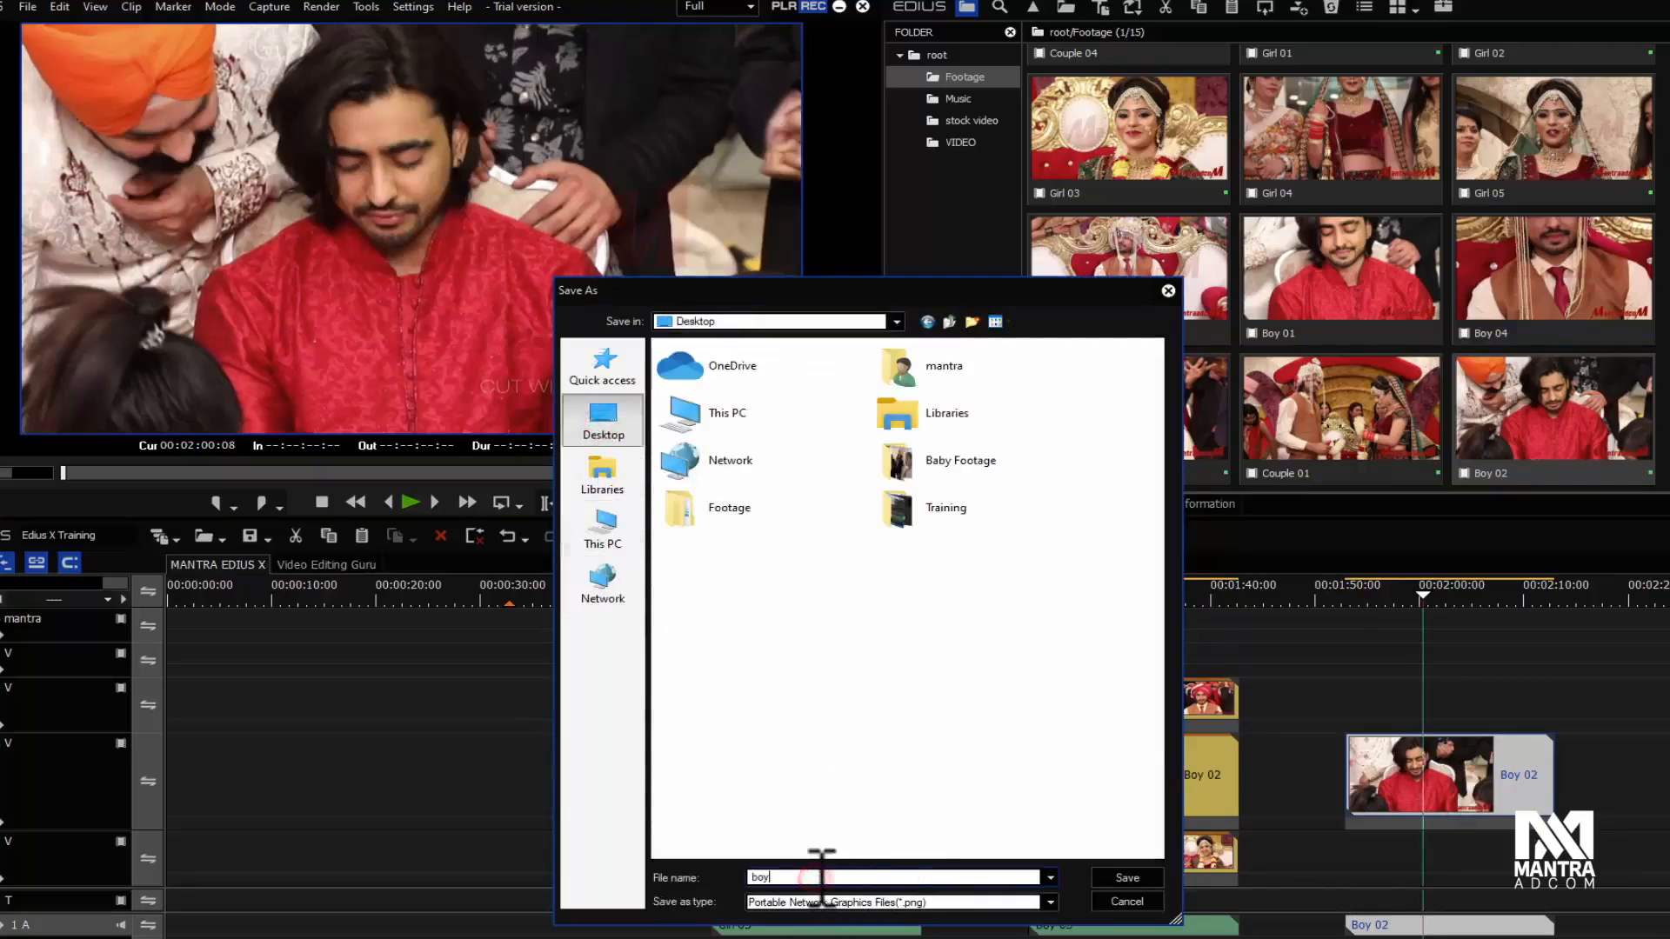
{"action": "type", "text": "boy"}
{"action": "key", "text": "Return"}
{"action": "left_click_drag", "start_coordinate": [1107, 447], "coordinate": [413, 774]}
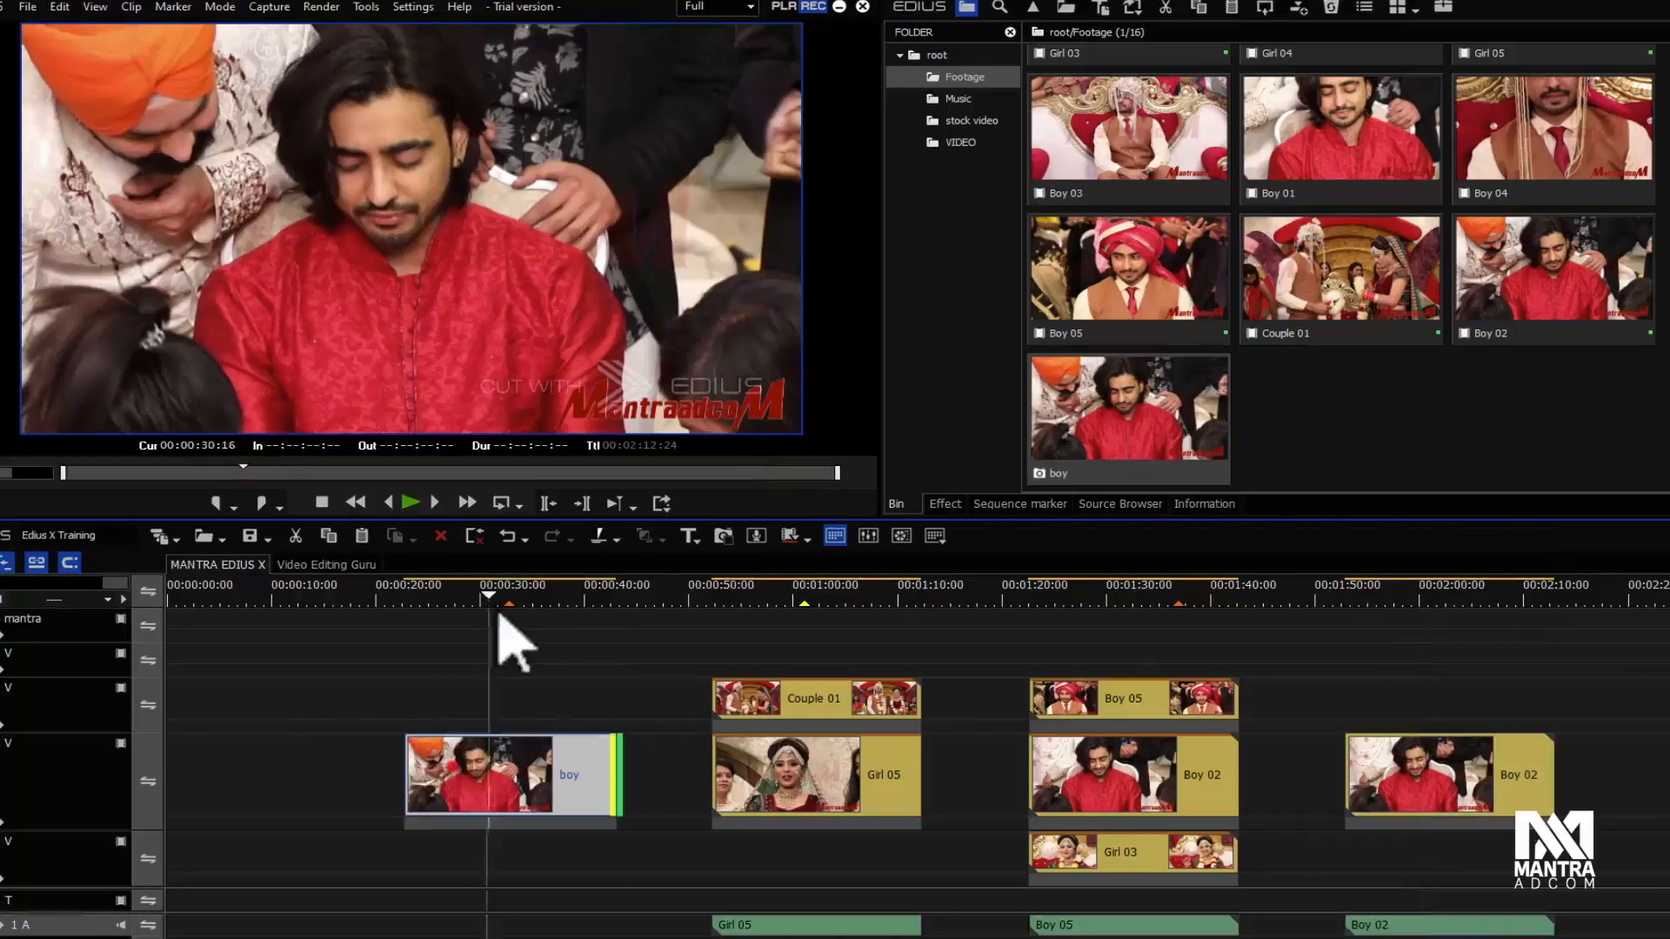
{"action": "left_click", "coordinate": [484, 771]}
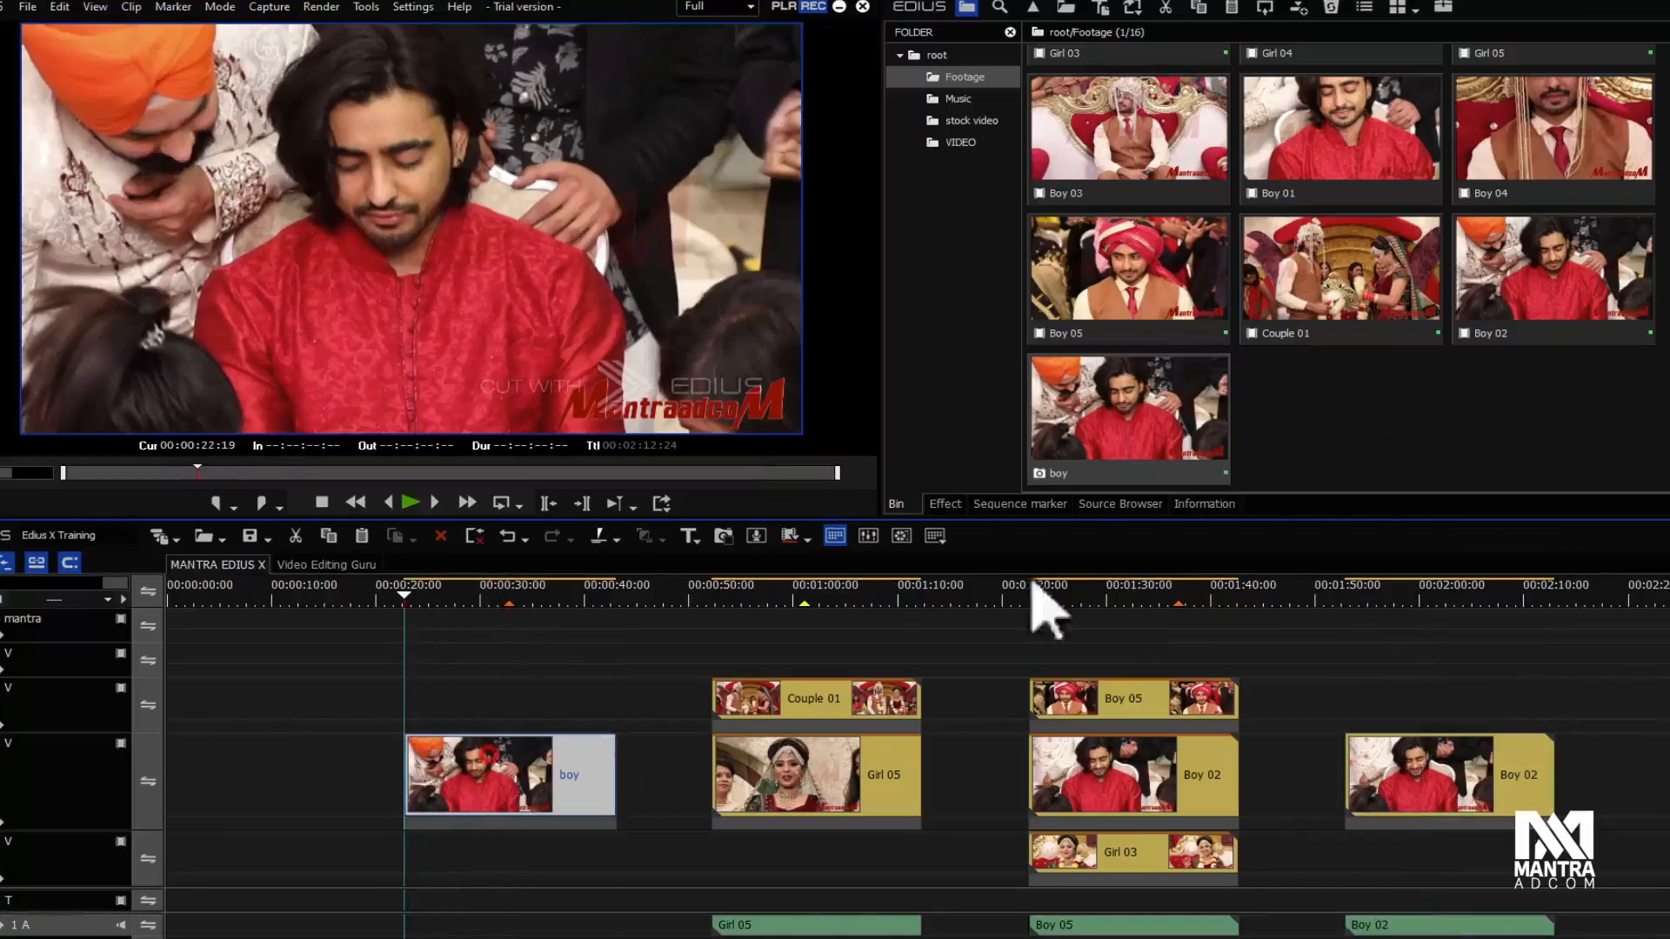
Step: In the boy still's Layouter, keyframe full size at the start, then 49.73% stretch and -24.81% Position X at 00:00:02:23
{"action": "left_click", "coordinate": [1204, 506]}
{"action": "left_click", "coordinate": [960, 371]}
{"action": "double_click", "coordinate": [960, 374]}
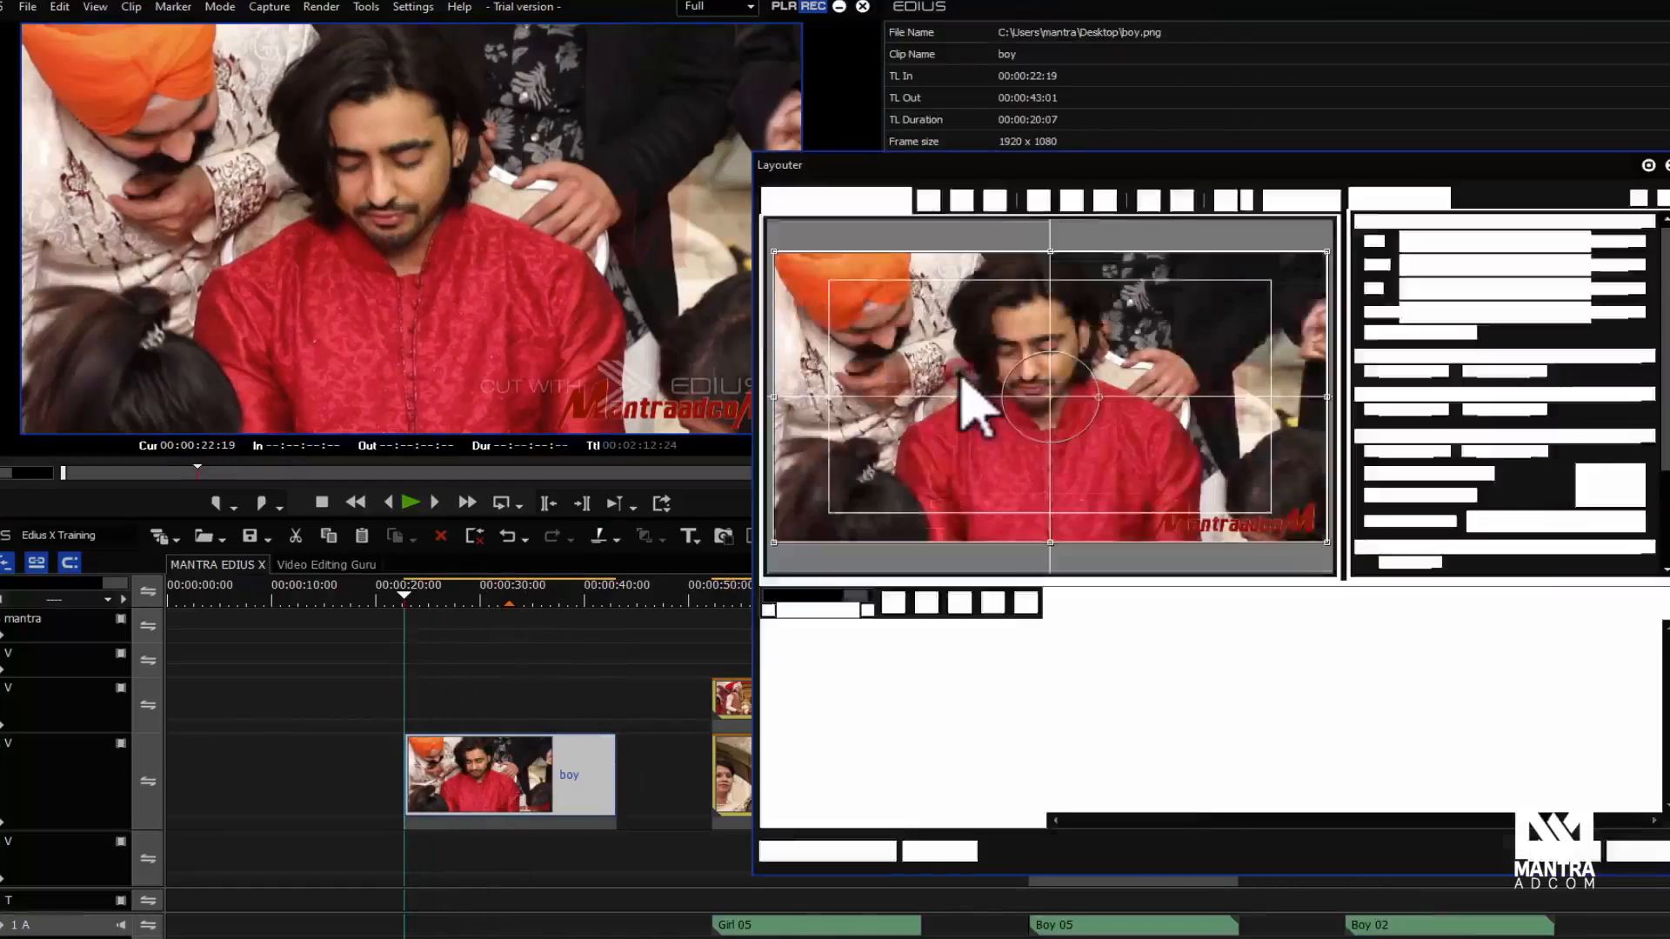
{"action": "left_click", "coordinate": [782, 629]}
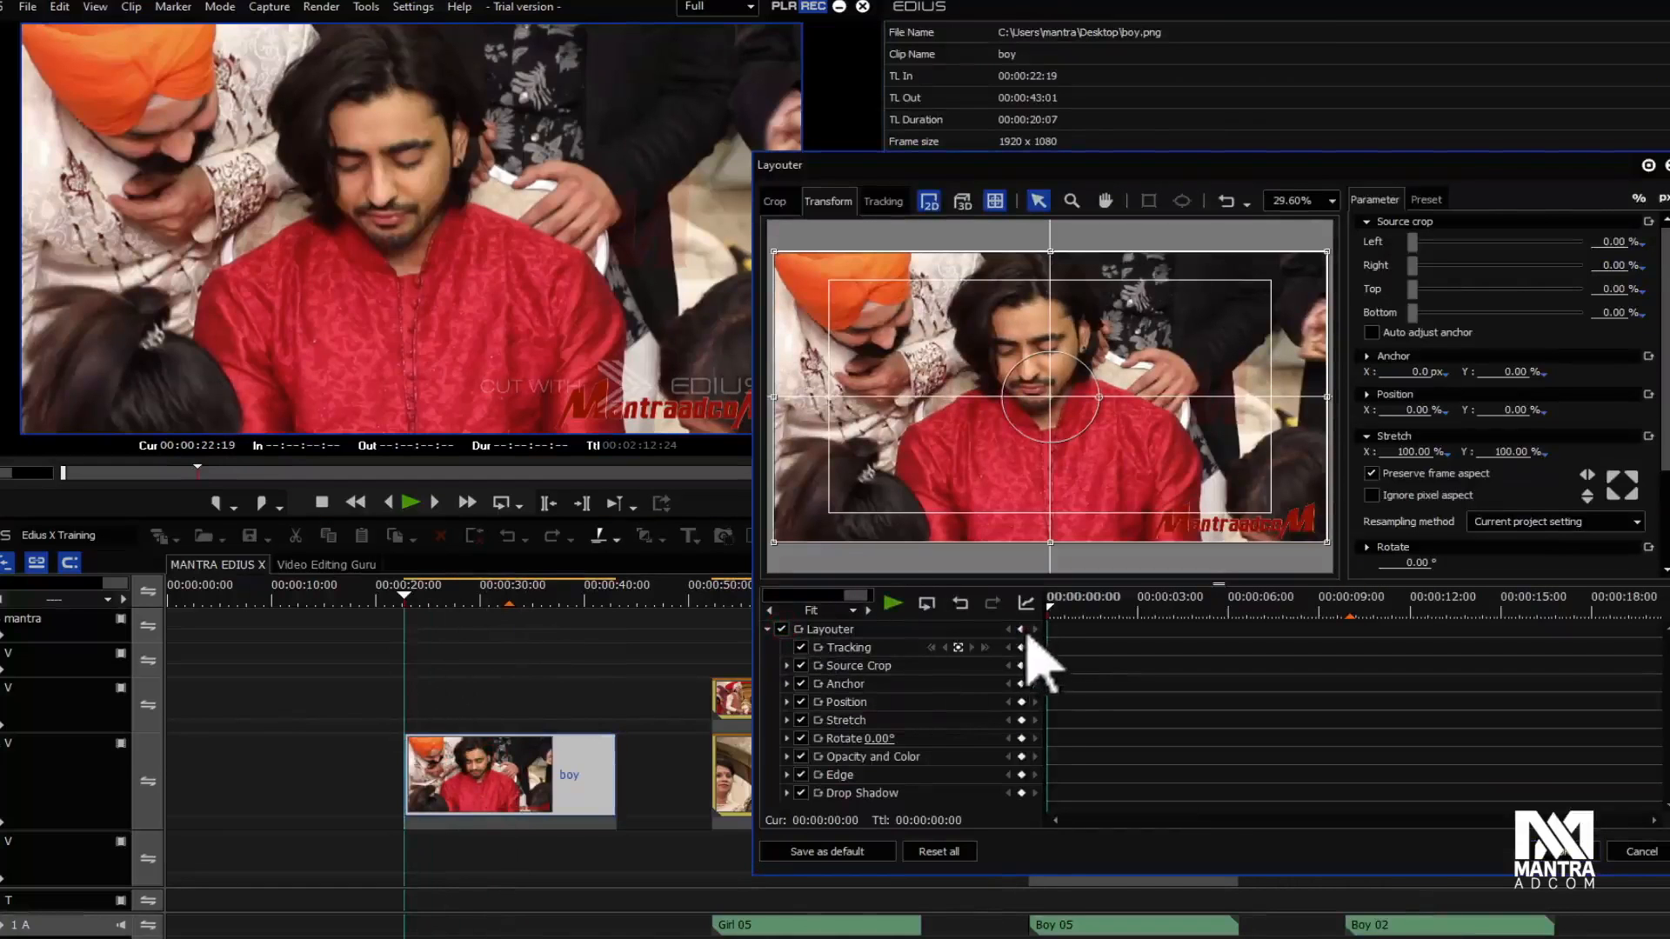
{"action": "left_click_drag", "start_coordinate": [1087, 654], "coordinate": [1142, 625]}
{"action": "left_click", "coordinate": [1021, 629]}
{"action": "left_click_drag", "start_coordinate": [1328, 253], "coordinate": [995, 364]}
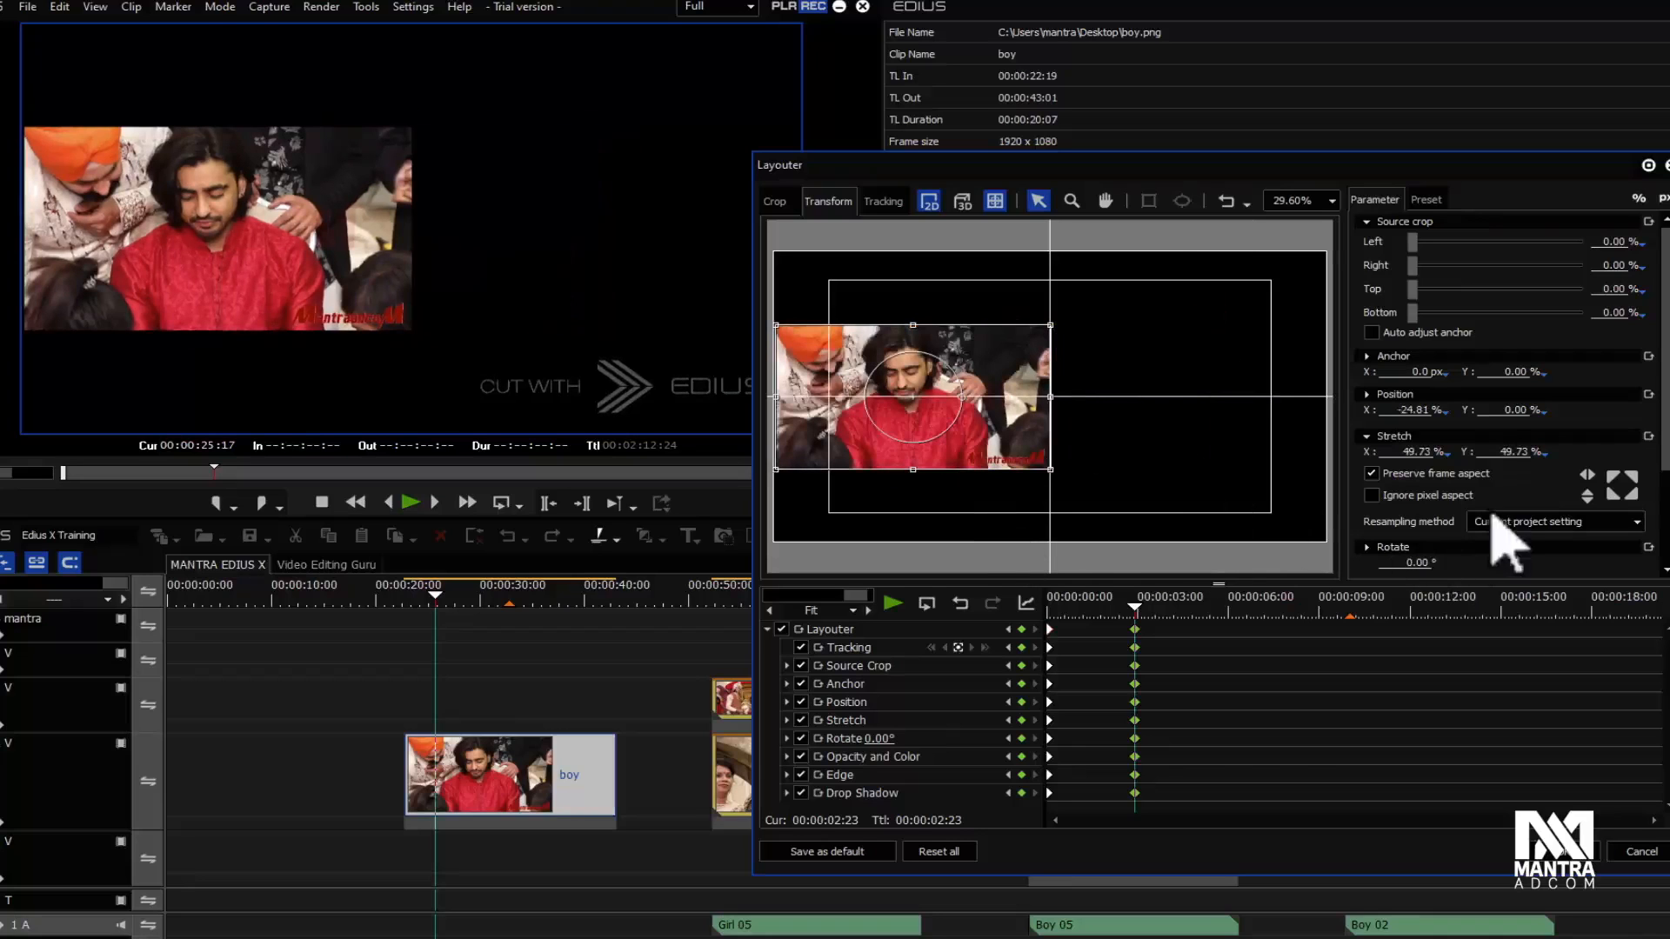
Step: Give the shrunken boy still a white edge 5.5 px wide, preview the animation and apply the layout
{"action": "scroll", "coordinate": [1521, 429], "scroll_direction": "down", "scroll_amount": 3}
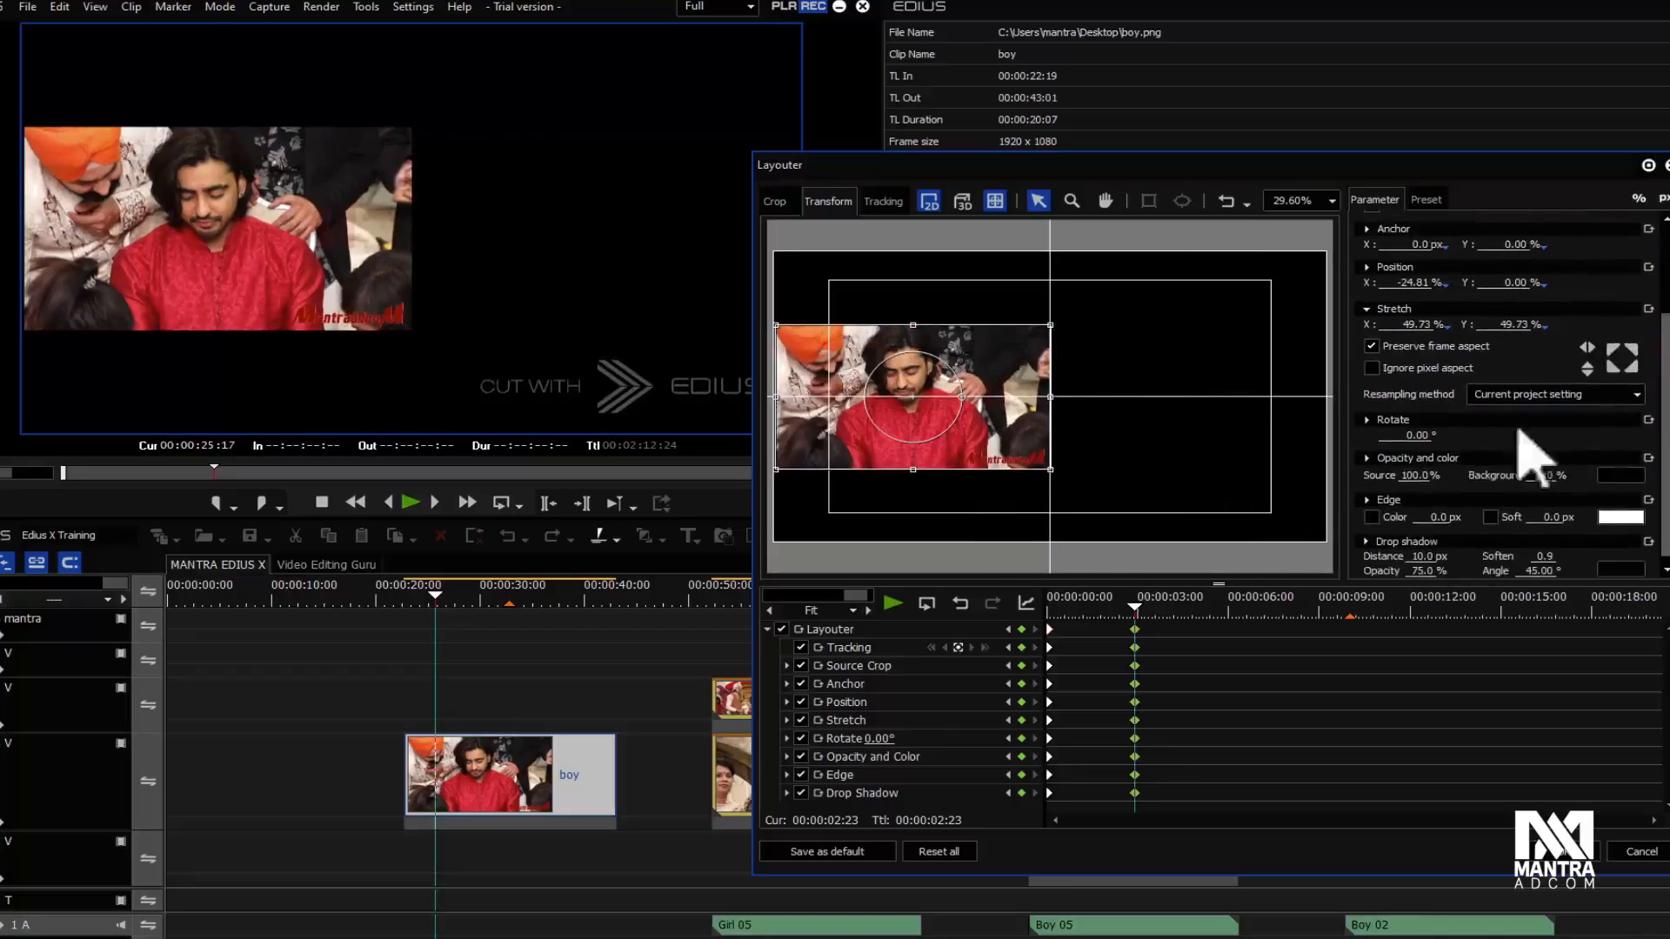
{"action": "left_click_drag", "start_coordinate": [1505, 522], "coordinate": [1478, 487]}
{"action": "left_click_drag", "start_coordinate": [1124, 606], "coordinate": [1022, 598]}
{"action": "key", "text": "space"}
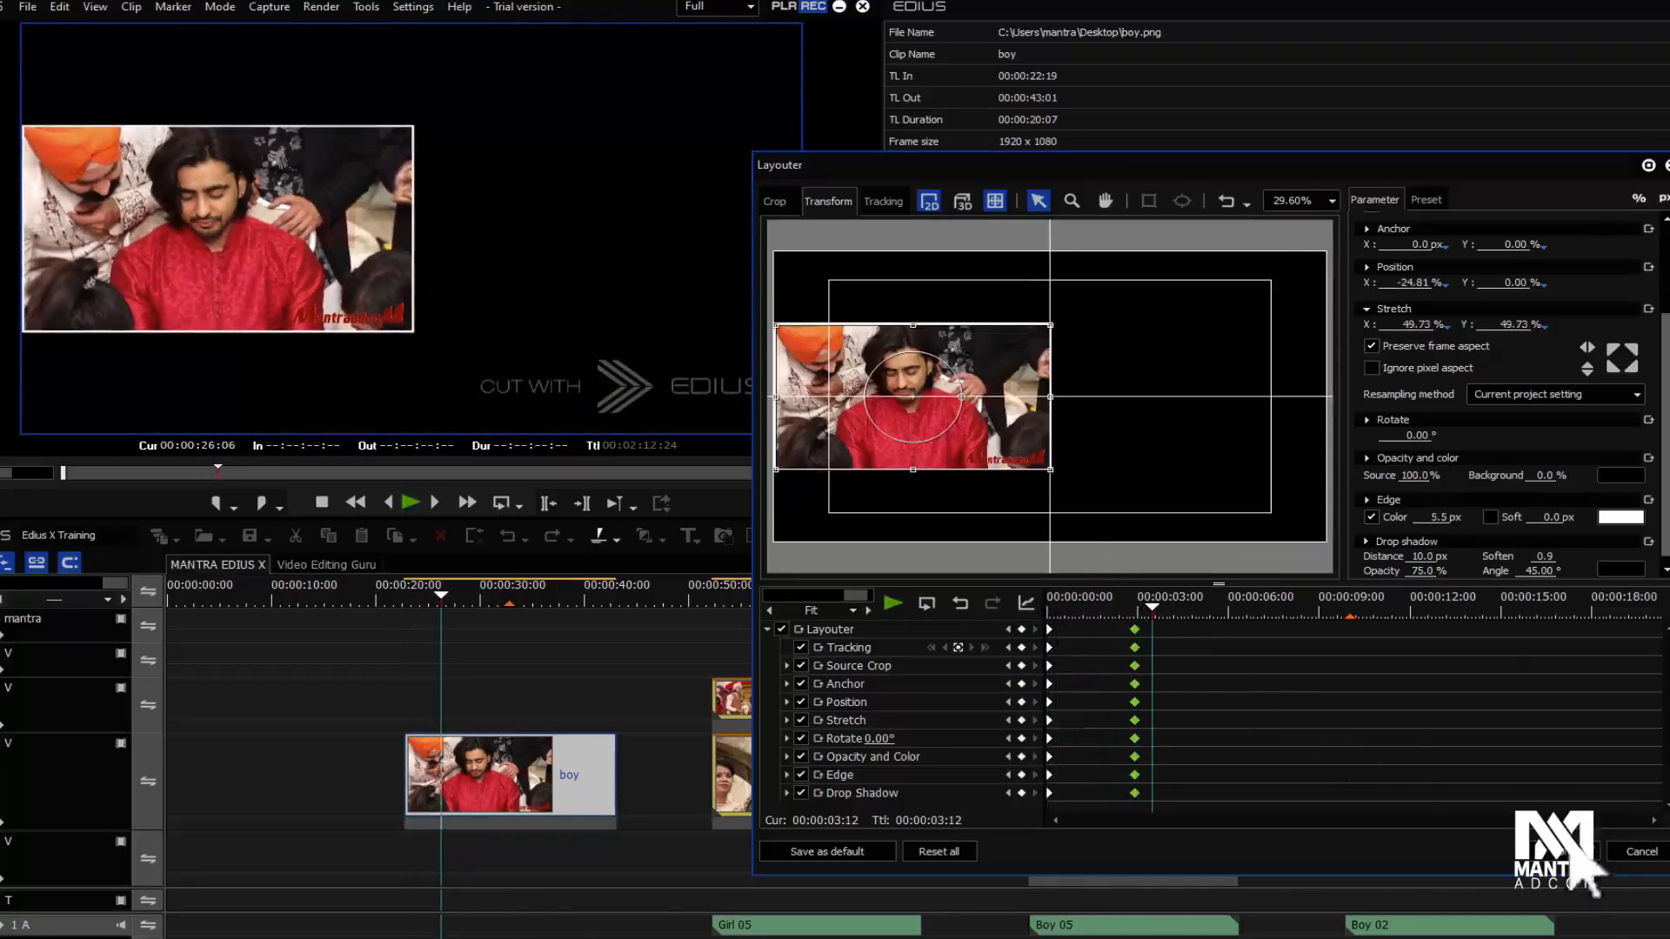
{"action": "left_click", "coordinate": [1565, 852]}
{"action": "mouse_move", "coordinate": [432, 603]}
{"action": "left_mouse_down"}
{"action": "mouse_move", "coordinate": [396, 599]}
{"action": "mouse_move", "coordinate": [451, 614]}
{"action": "left_mouse_up"}
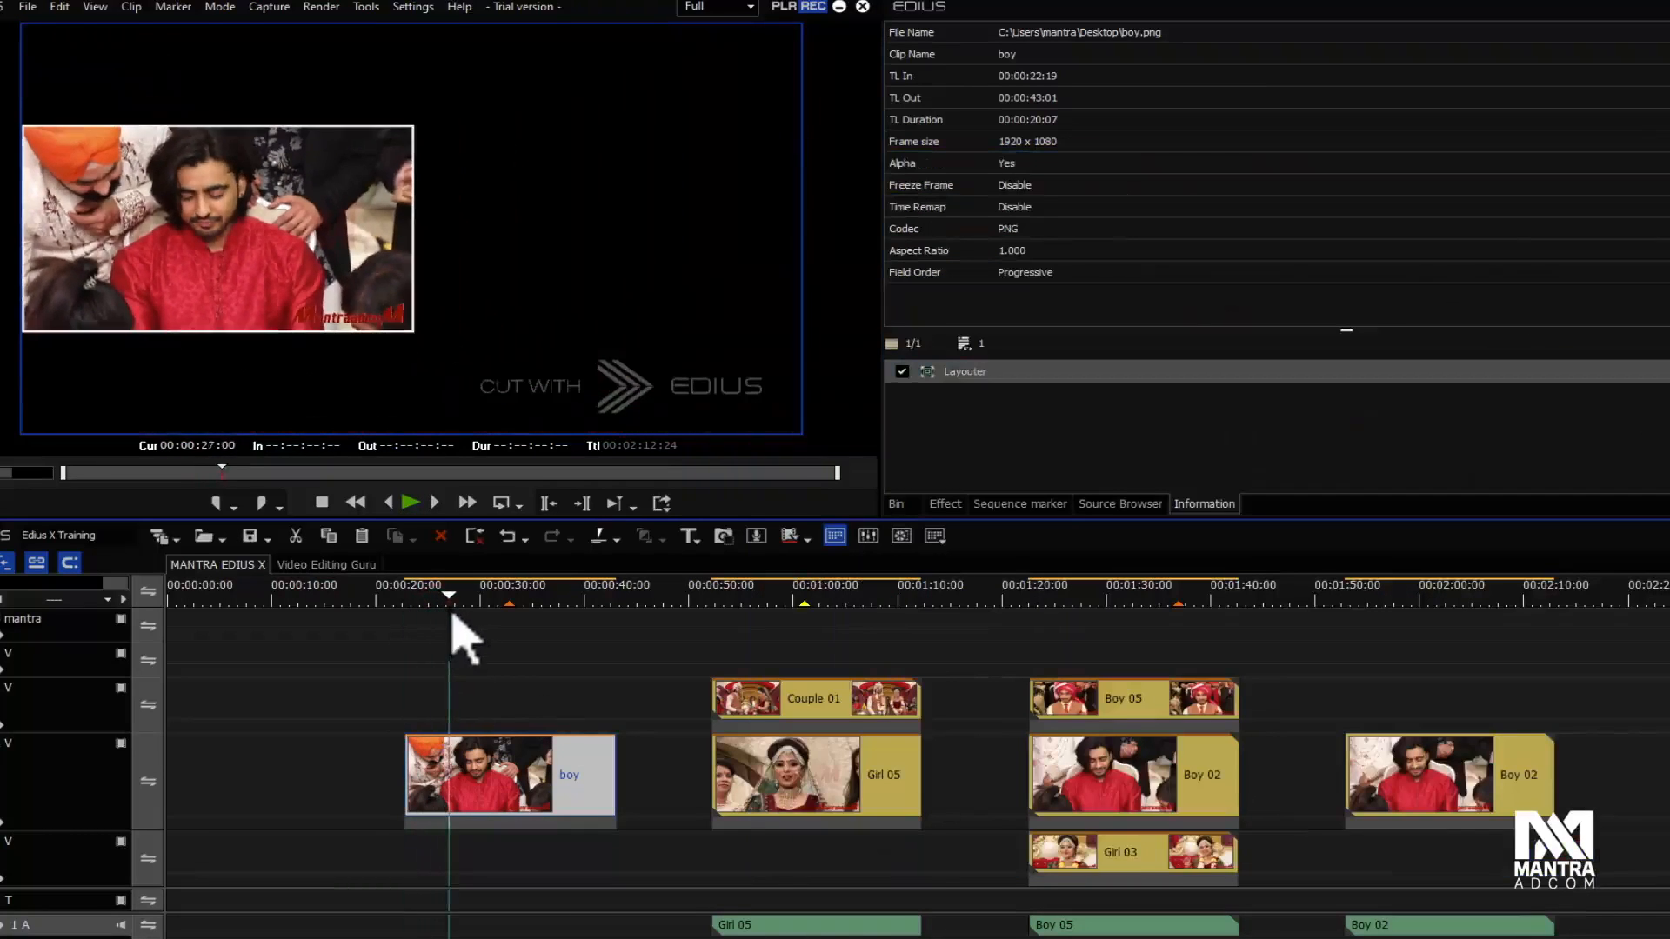
Step: Create a QuickTitler title "Mantra Video Editing" split after "Mantra", and place it beside the photo at about X 1055, Y 333
{"action": "left_click", "coordinate": [692, 542]}
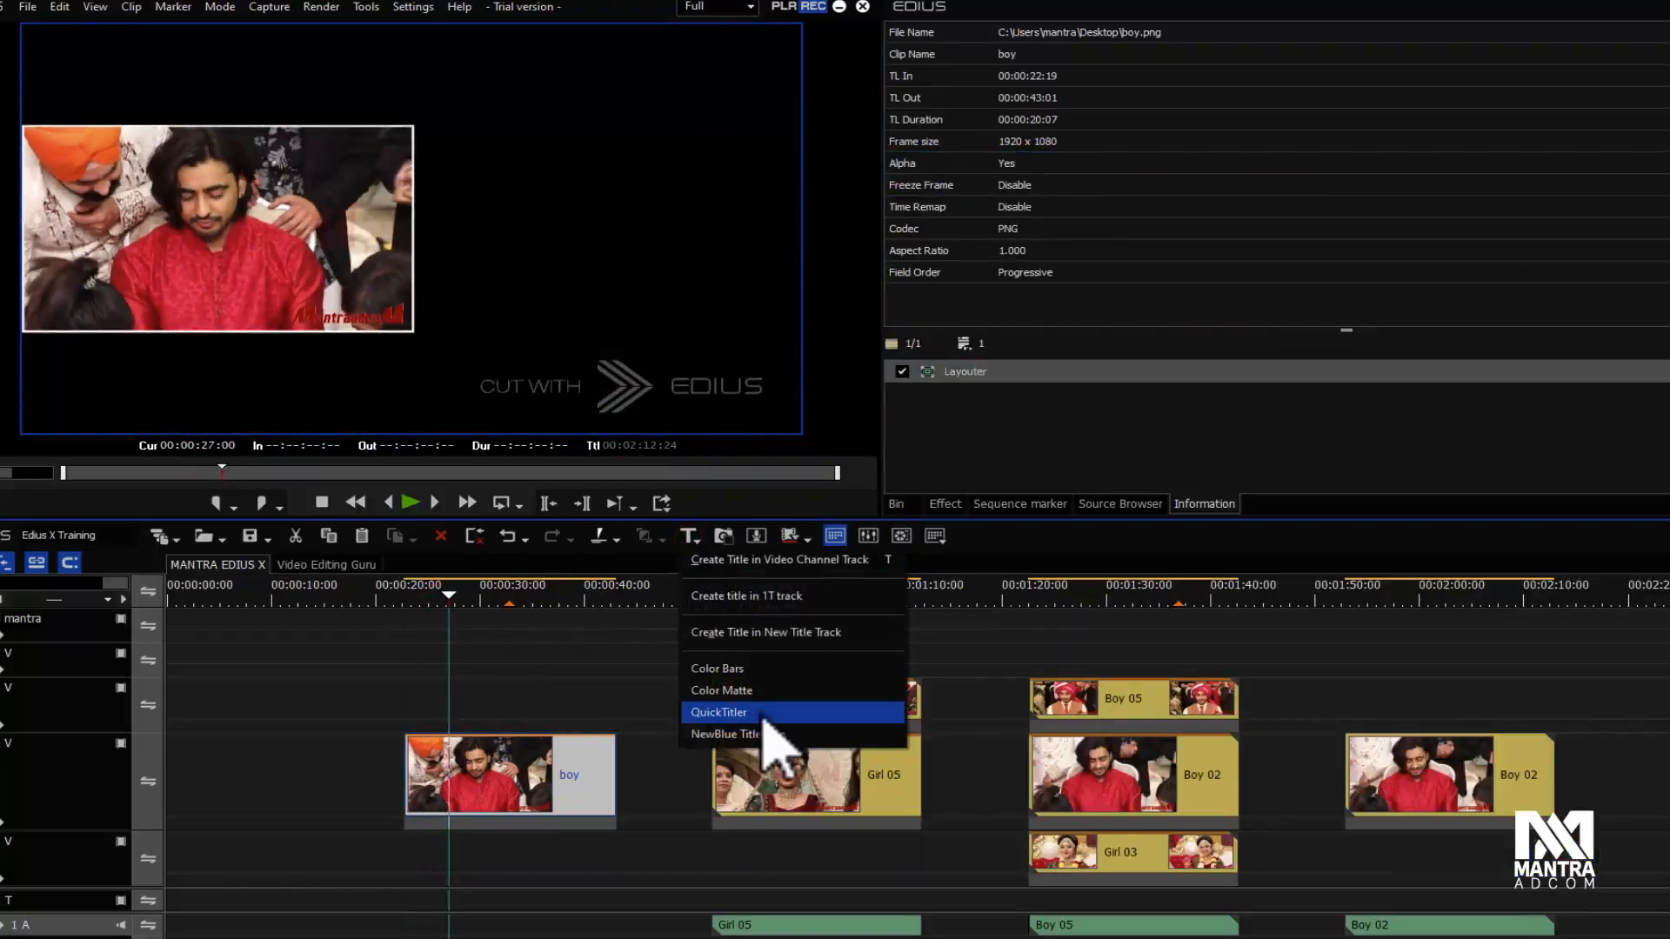
{"action": "left_click", "coordinate": [761, 713]}
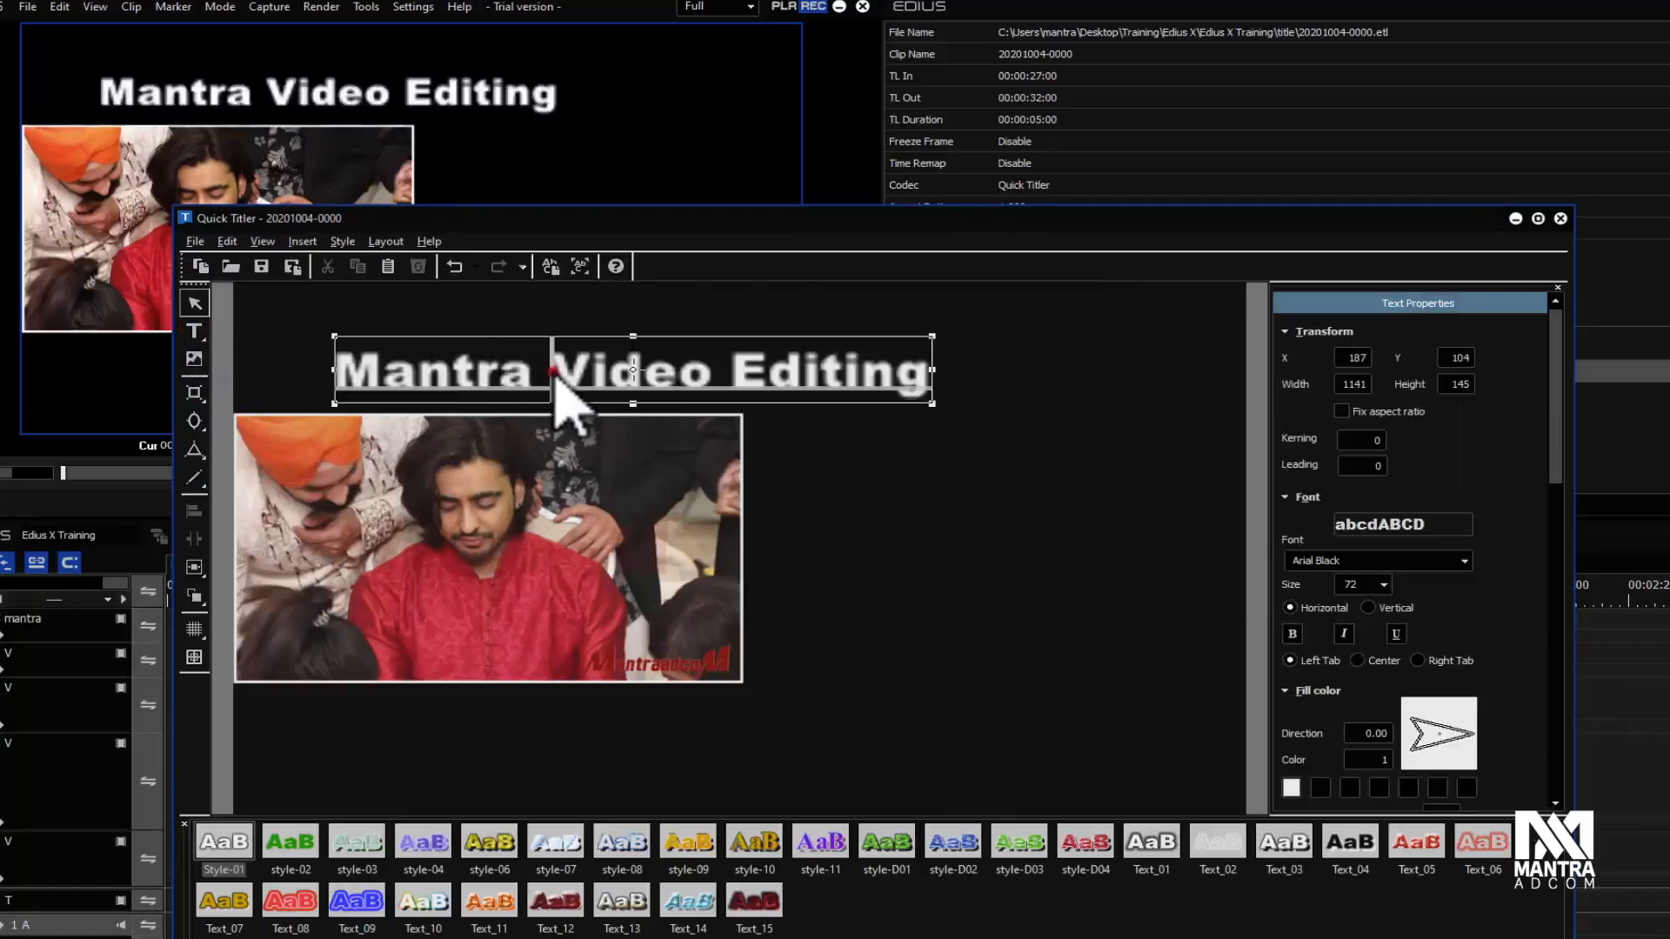
{"action": "key", "text": "Return"}
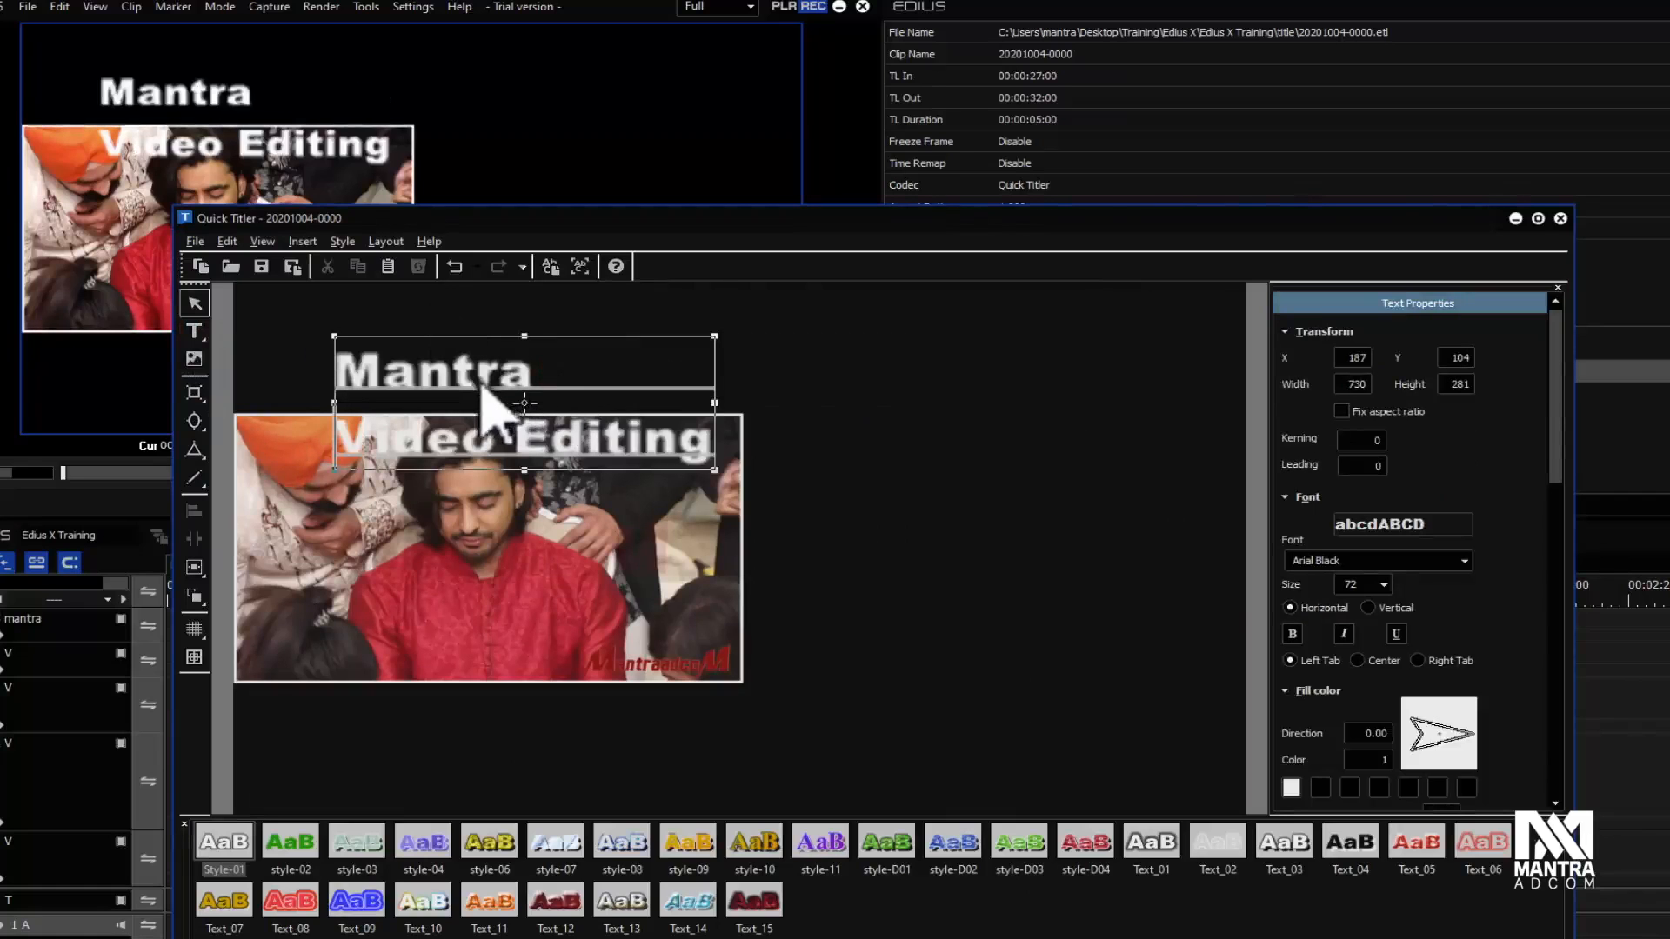
{"action": "left_click_drag", "start_coordinate": [421, 388], "coordinate": [875, 495]}
Step: Replace the title's first line with "MANTRA" in capitals
{"action": "double_click", "coordinate": [941, 487]}
{"action": "left_click_drag", "start_coordinate": [993, 484], "coordinate": [764, 504]}
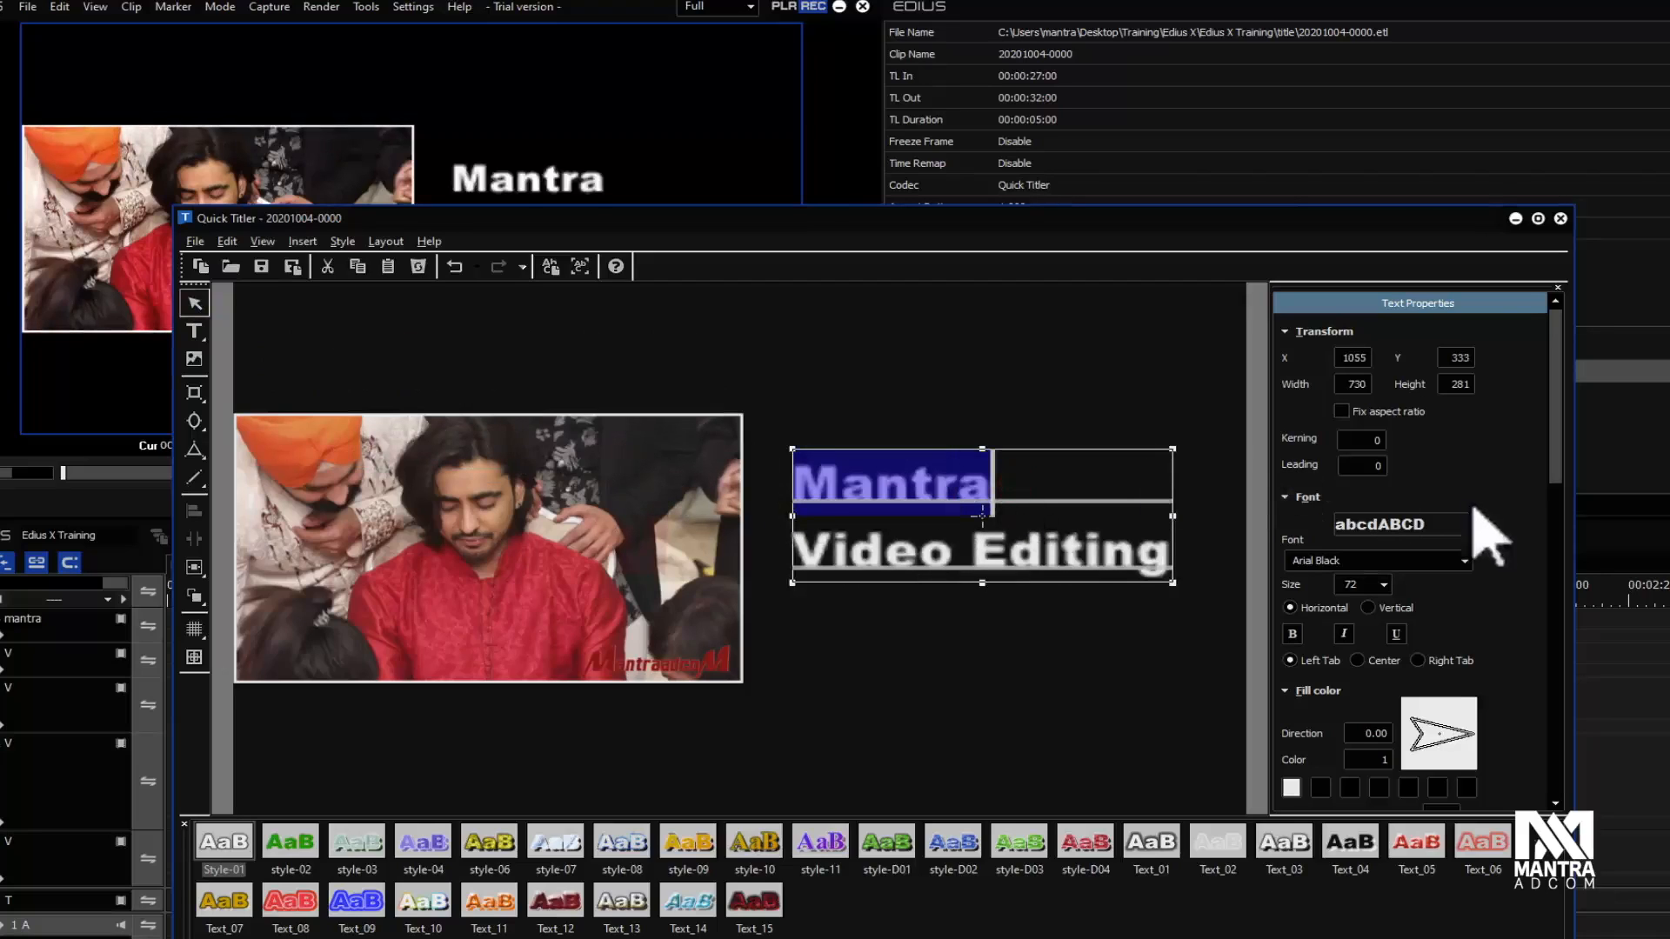
{"action": "type", "text": "MANTRA"}
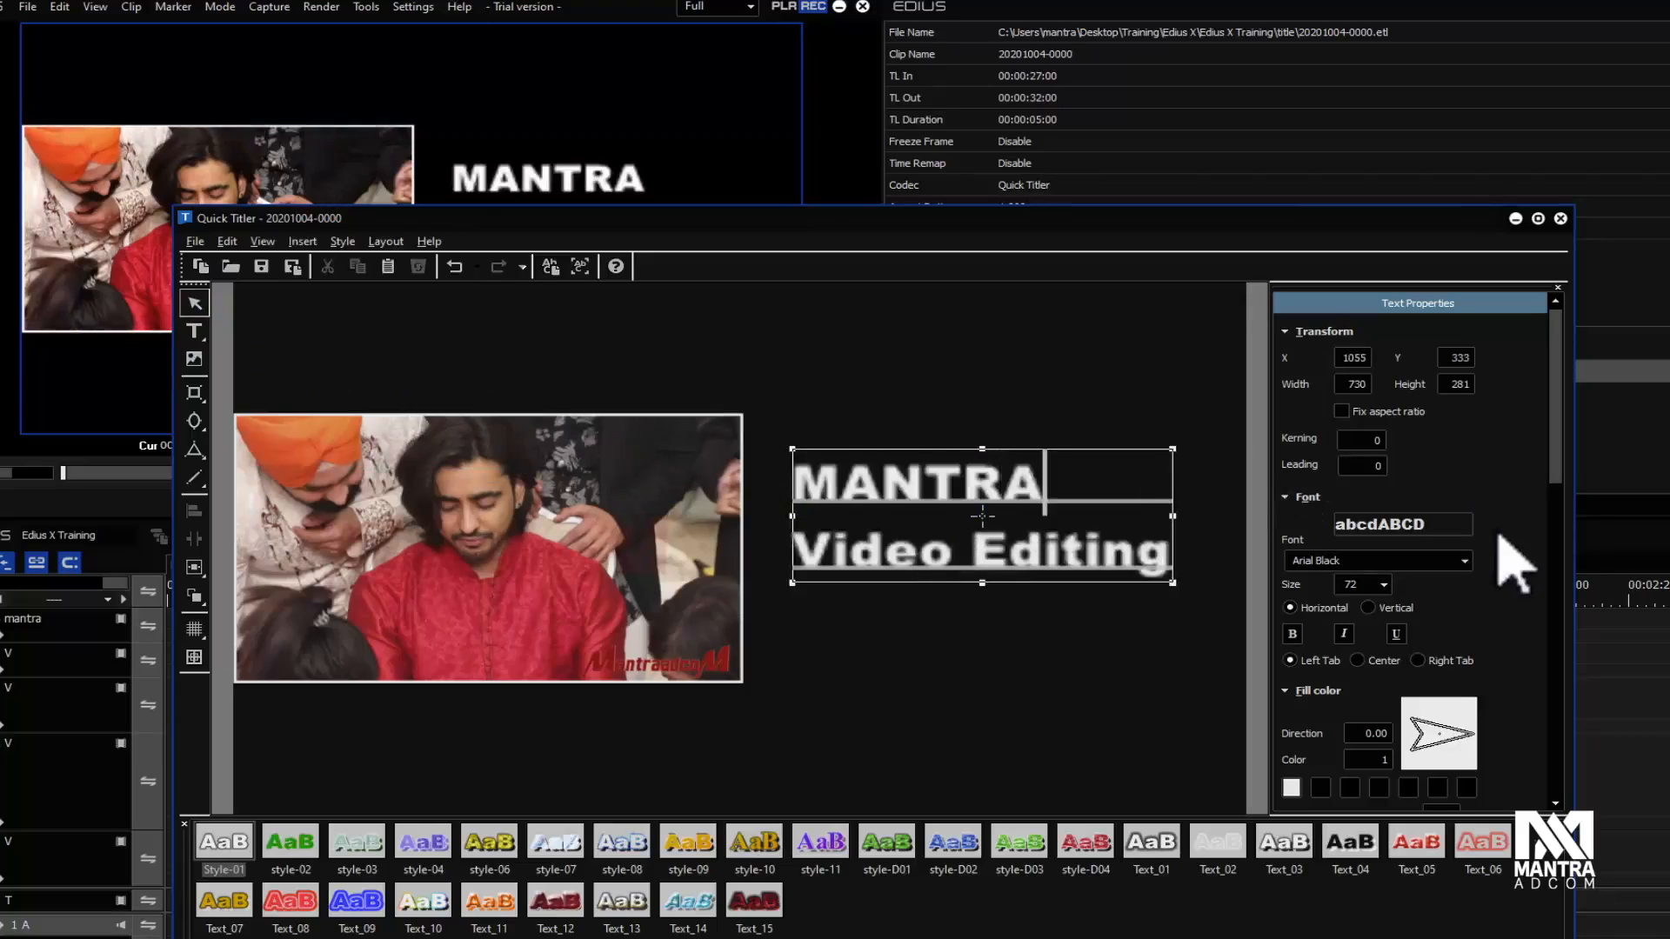
Step: Try several fonts on the word MANTRA and set it to Arial Black at size 100
{"action": "left_click_drag", "start_coordinate": [1081, 487], "coordinate": [773, 474]}
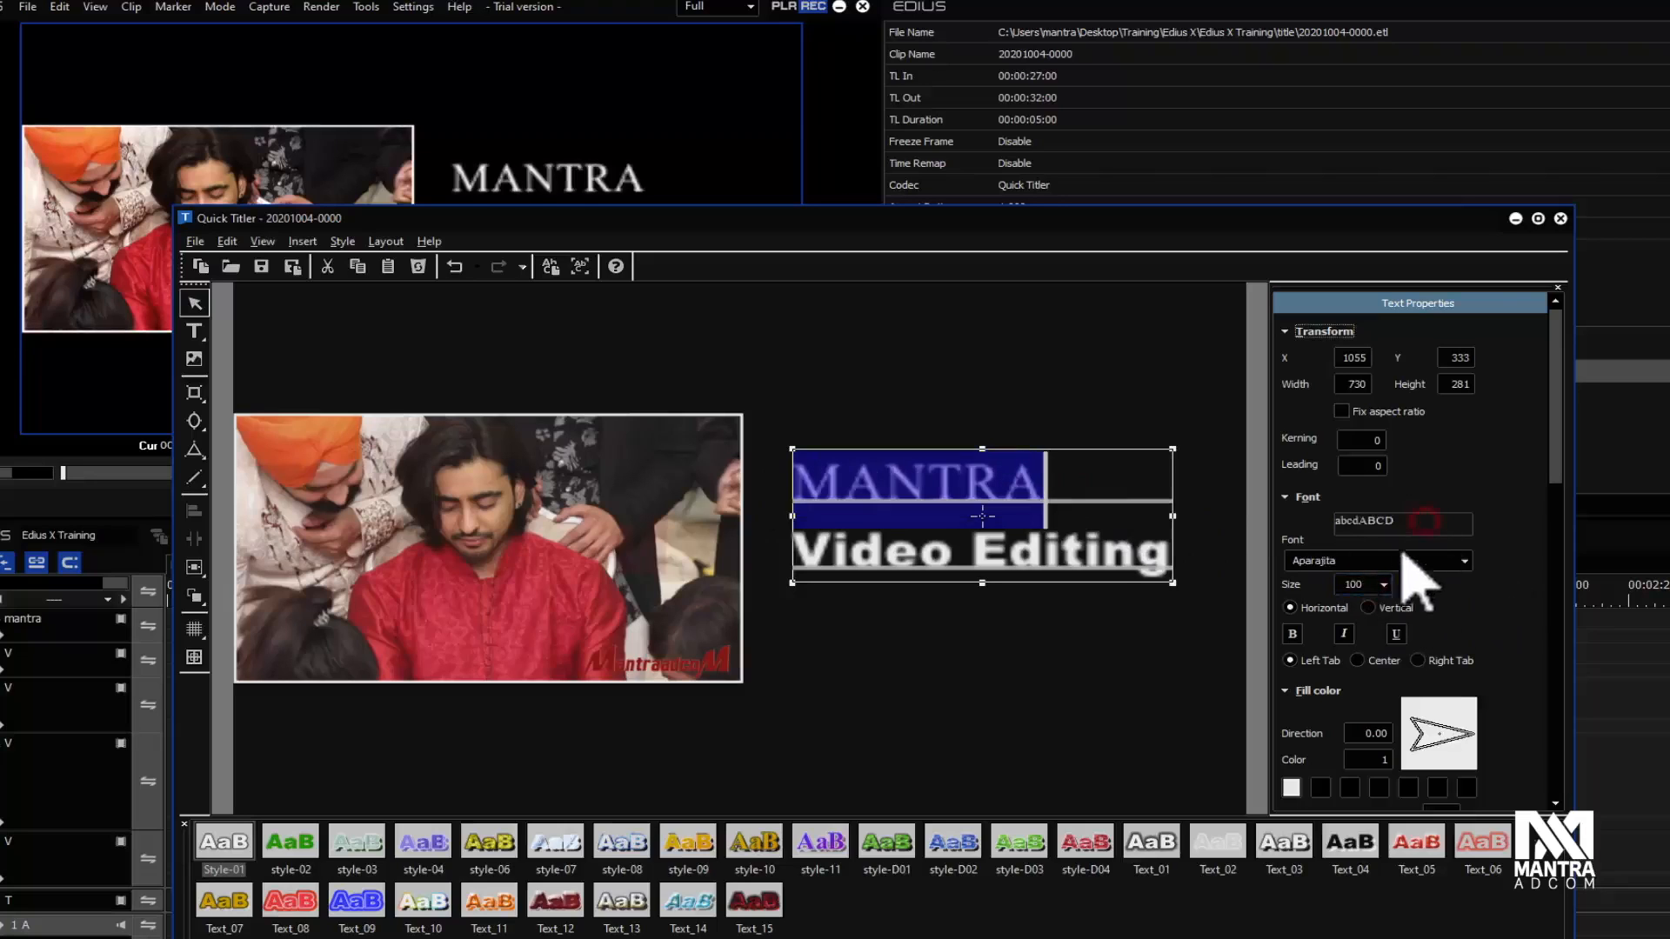
{"action": "left_click", "coordinate": [1403, 559]}
{"action": "scroll", "coordinate": [1392, 582], "scroll_direction": "down", "scroll_amount": 3}
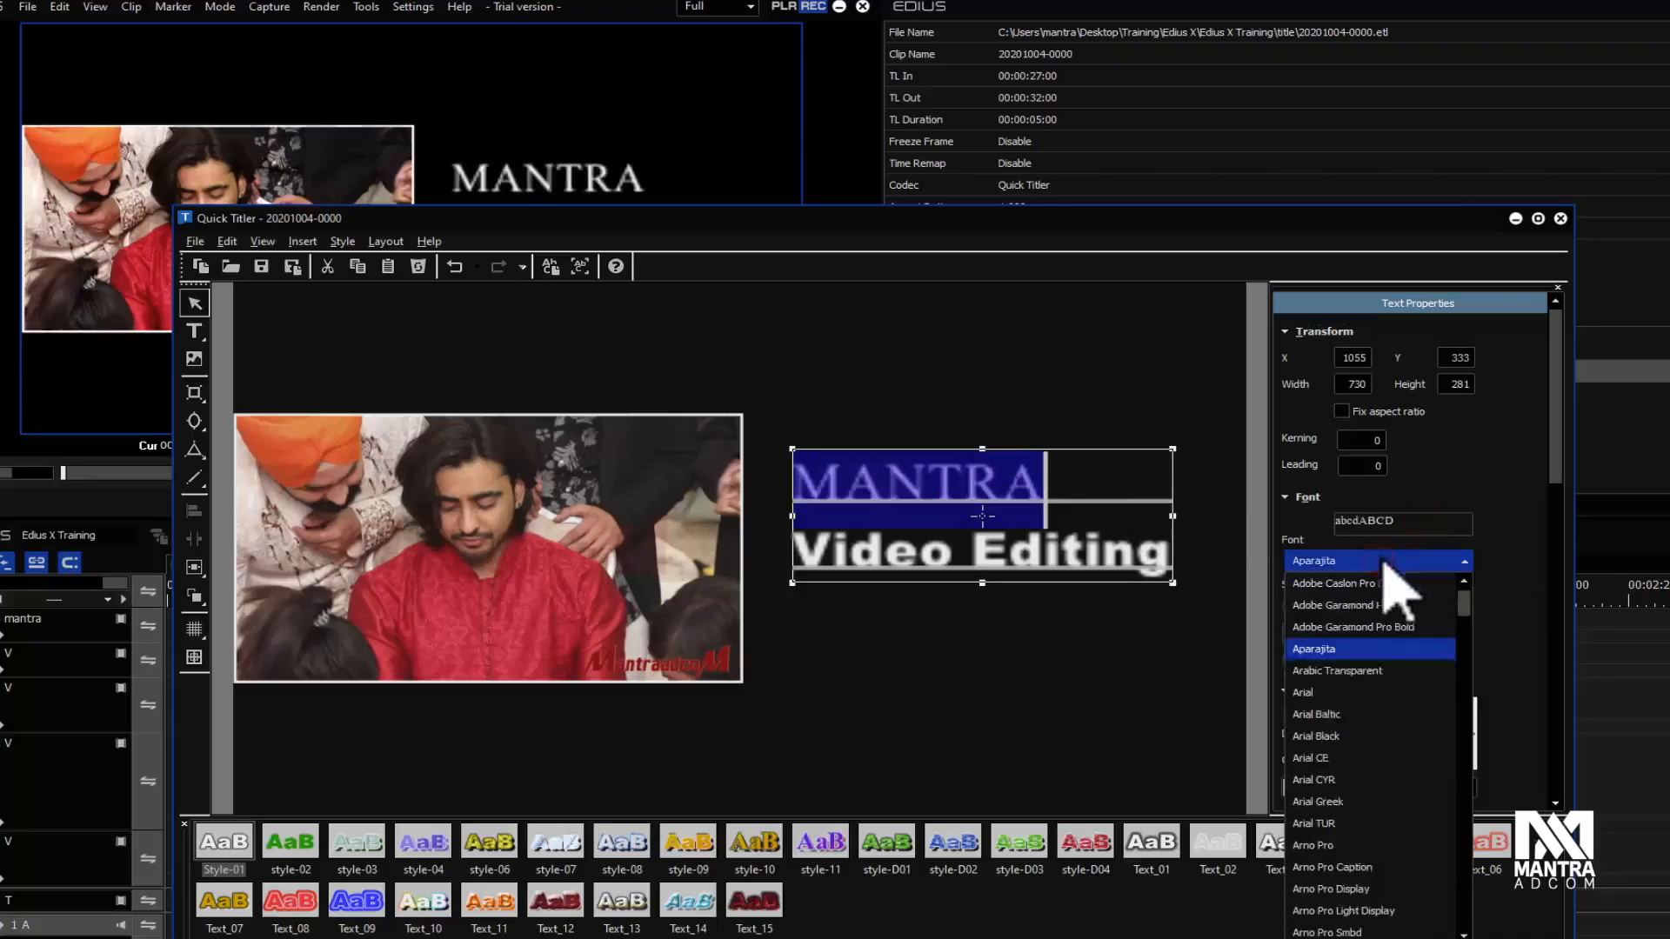
{"action": "scroll", "coordinate": [1381, 713], "scroll_direction": "down", "scroll_amount": 3}
{"action": "left_click", "coordinate": [1379, 695]}
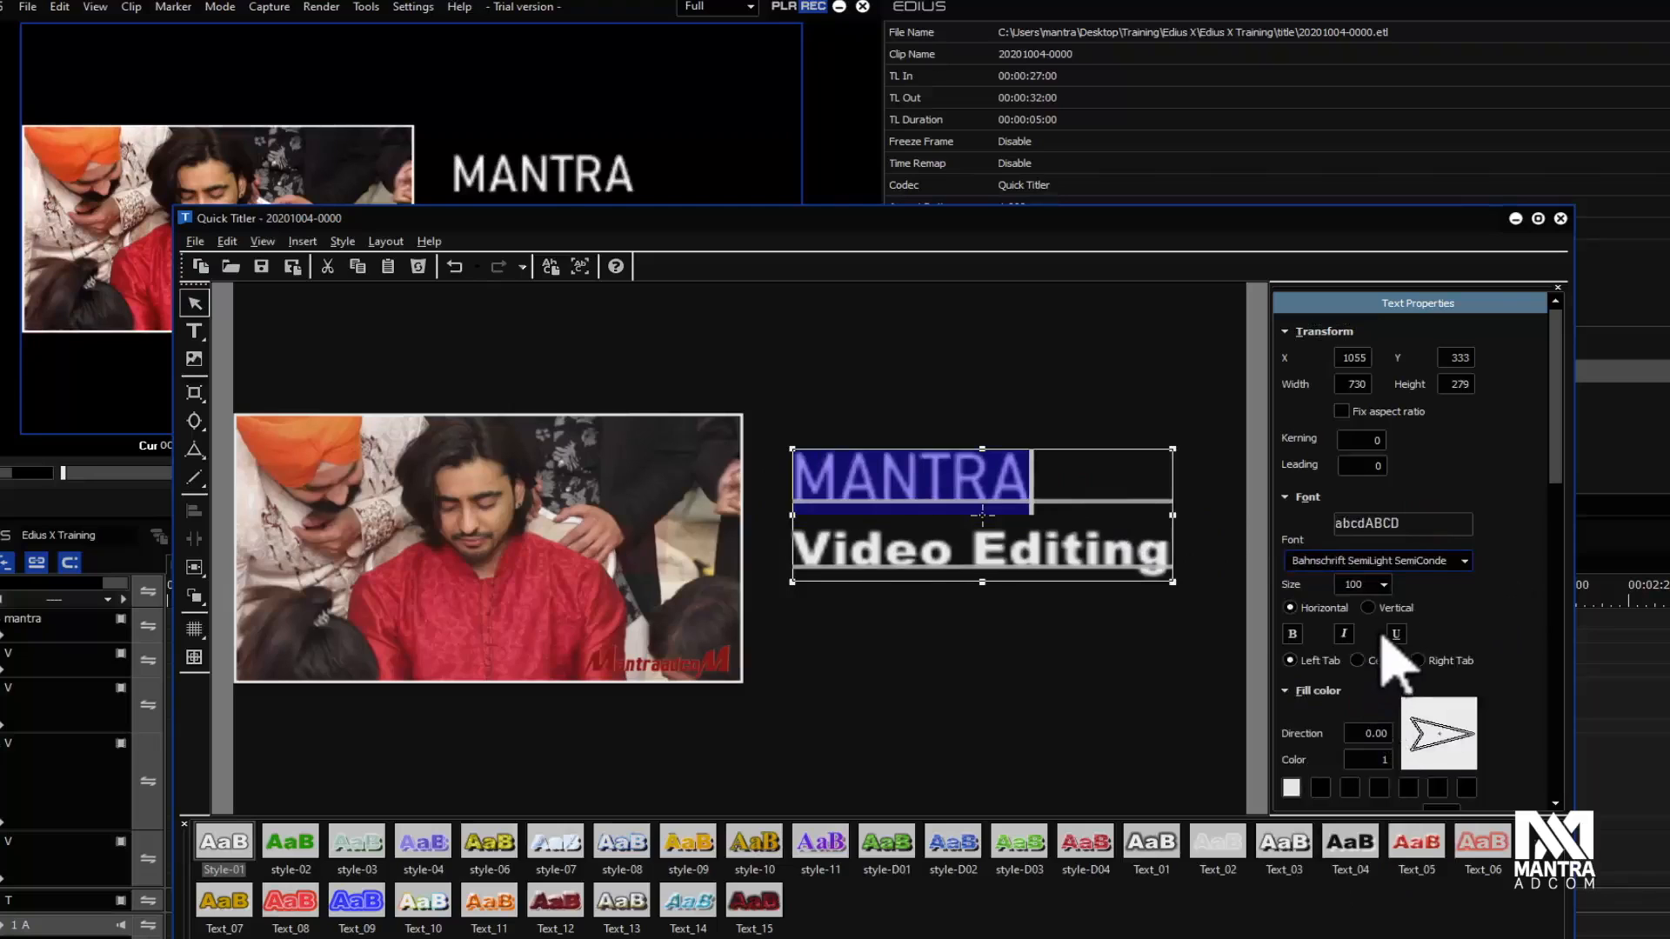
{"action": "scroll", "coordinate": [1412, 560], "scroll_direction": "down", "scroll_amount": 1}
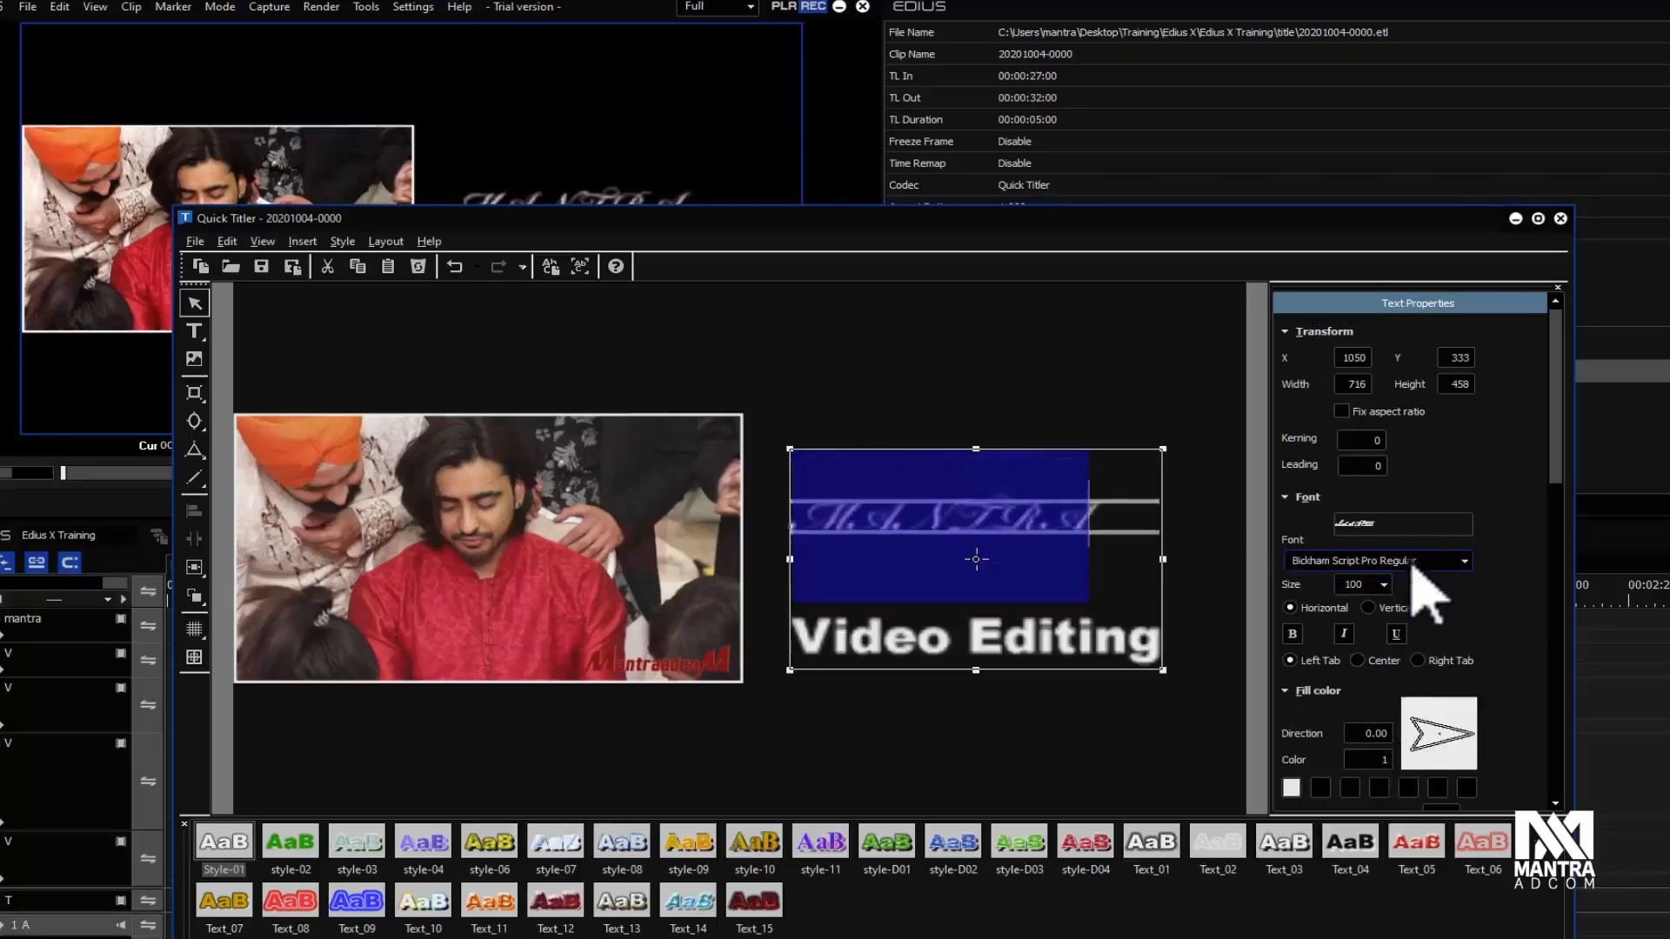
{"action": "scroll", "coordinate": [1413, 565], "scroll_direction": "up", "scroll_amount": 3}
{"action": "scroll", "coordinate": [1411, 572], "scroll_direction": "up", "scroll_amount": 5}
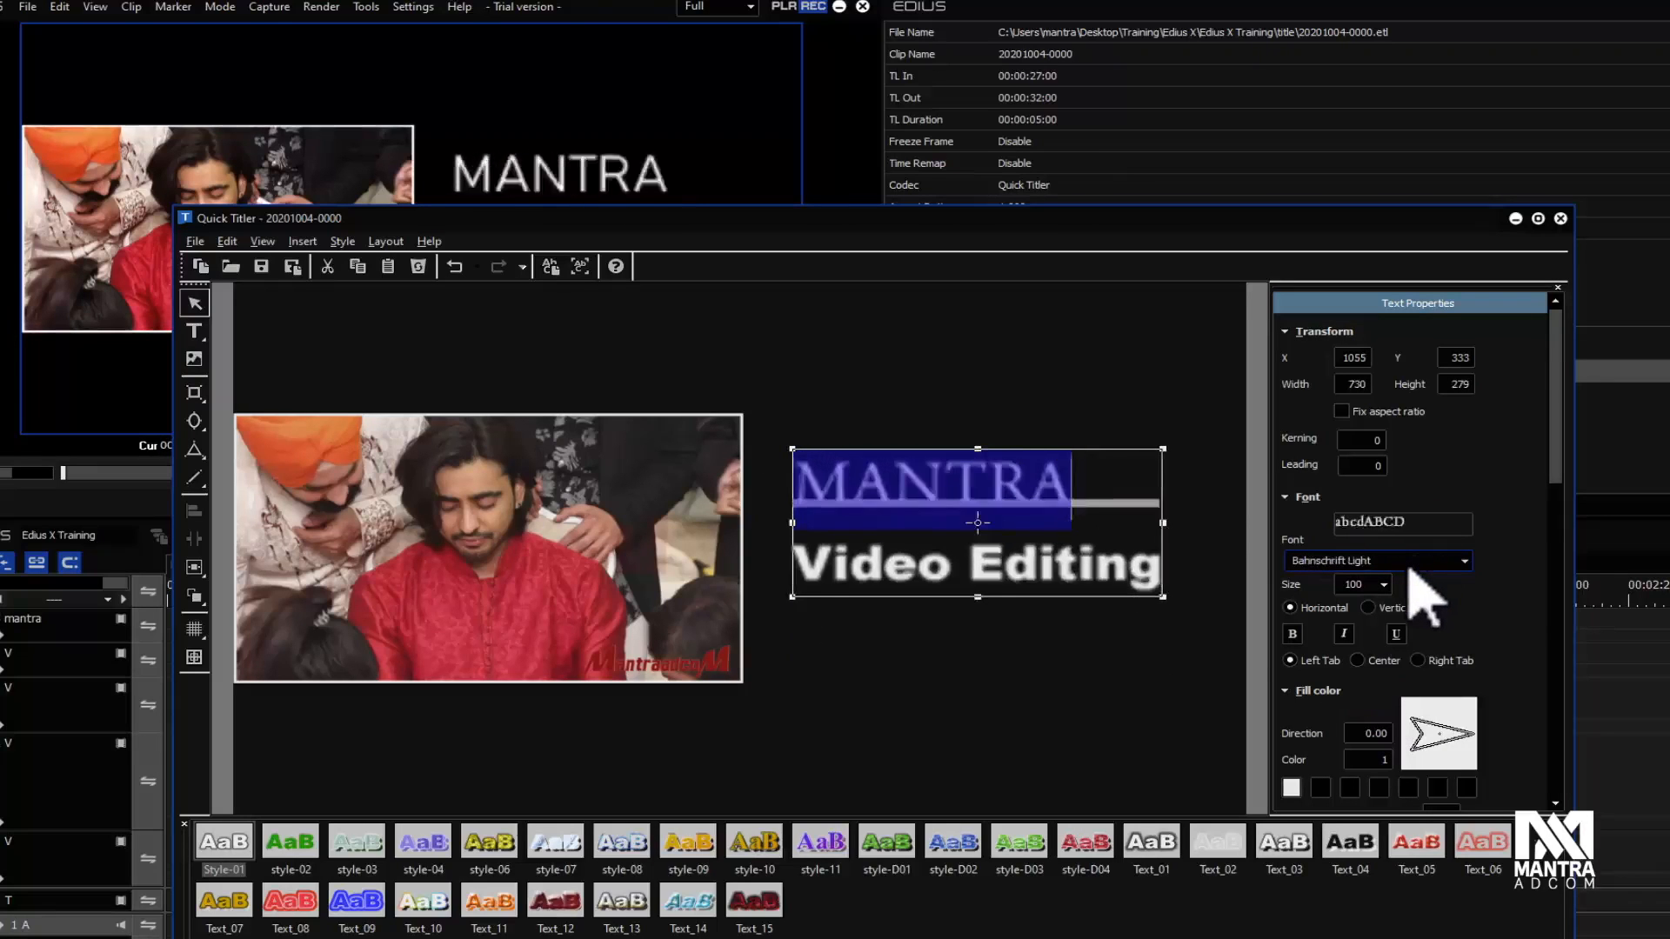
{"action": "scroll", "coordinate": [1411, 574], "scroll_direction": "up", "scroll_amount": 3}
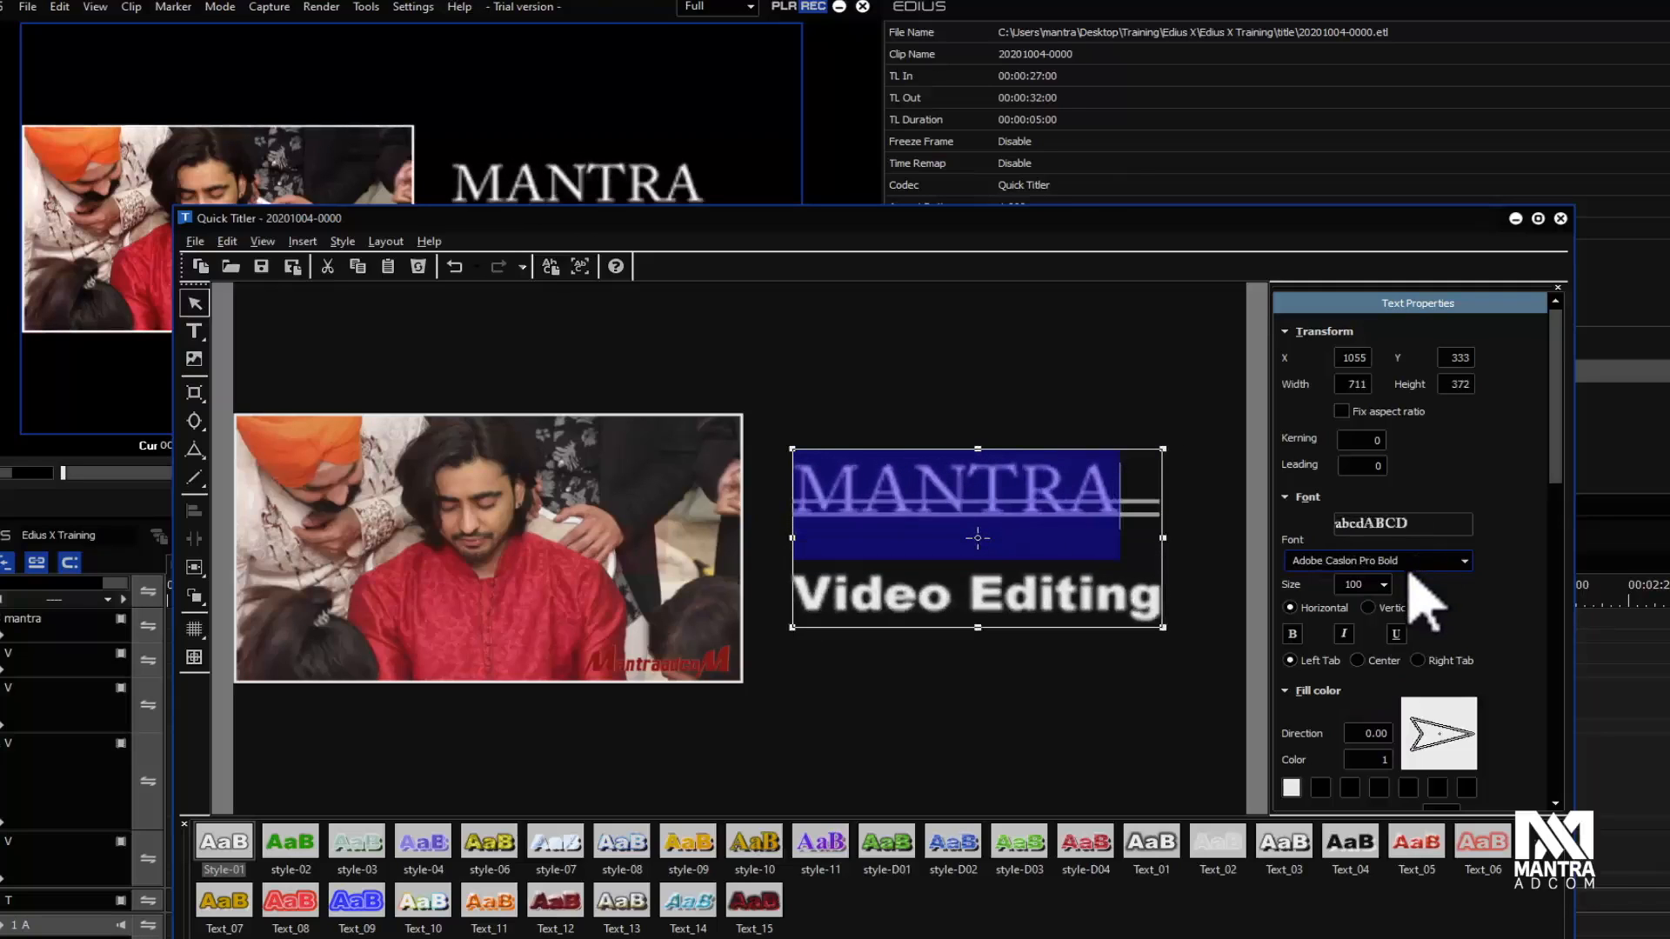
{"action": "scroll", "coordinate": [1411, 574], "scroll_direction": "down", "scroll_amount": 2}
{"action": "scroll", "coordinate": [1427, 602], "scroll_direction": "down", "scroll_amount": 1}
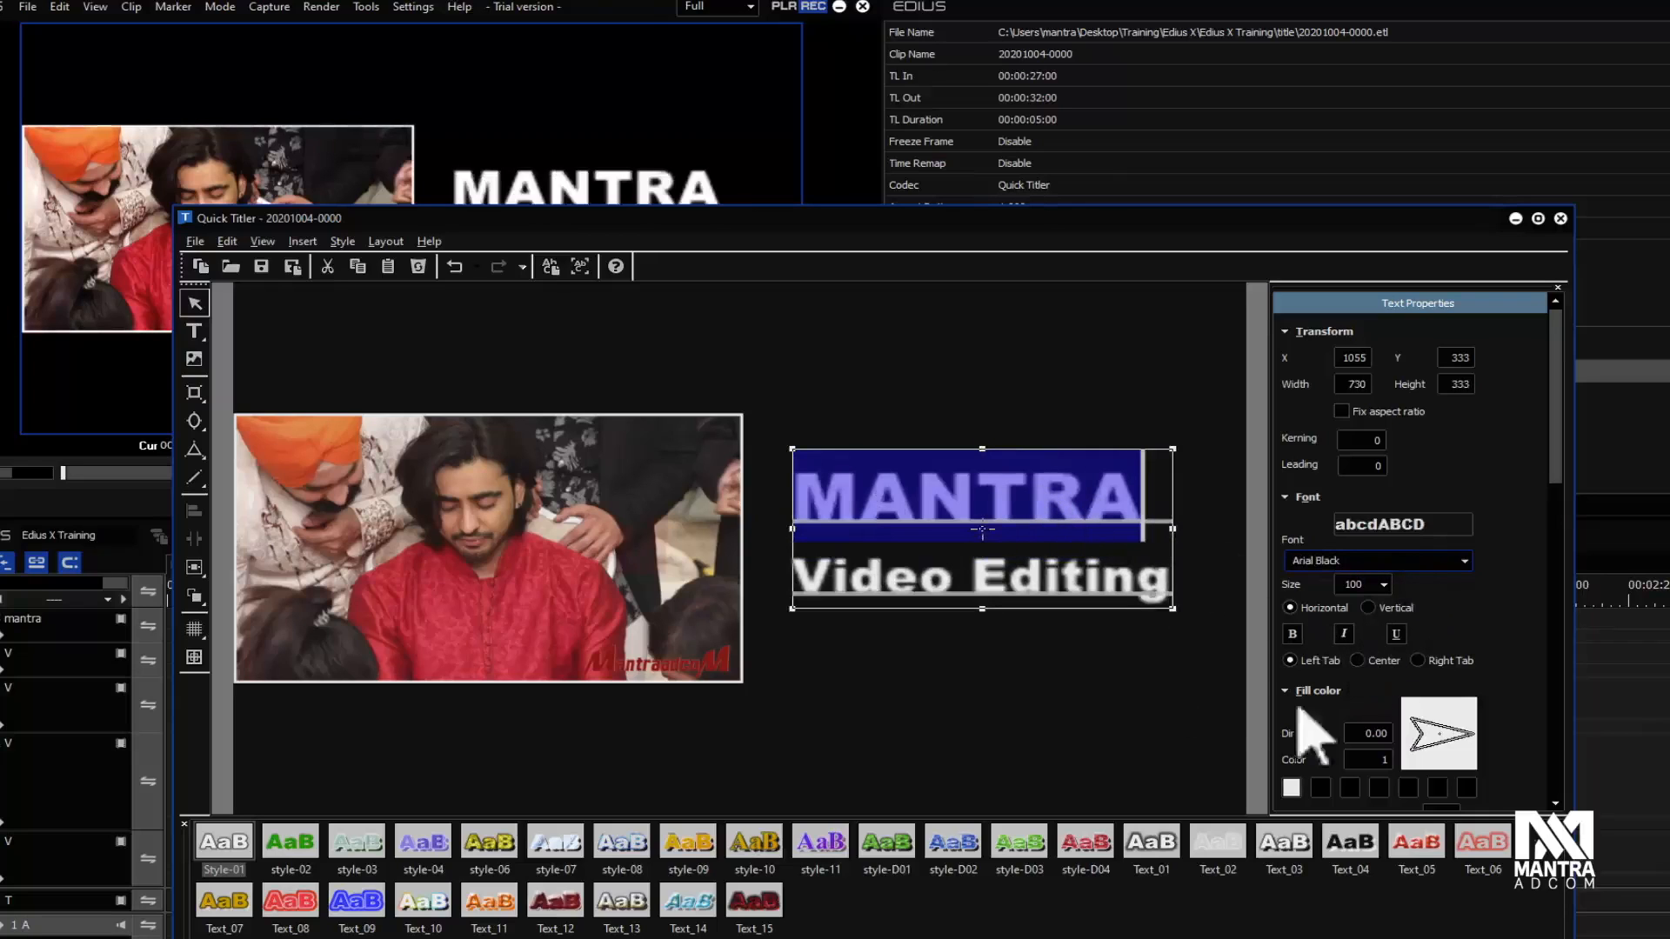
Step: Nudge the whole two-line title slightly on the canvas and close the title editor, keeping the title
{"action": "left_click", "coordinate": [1111, 693]}
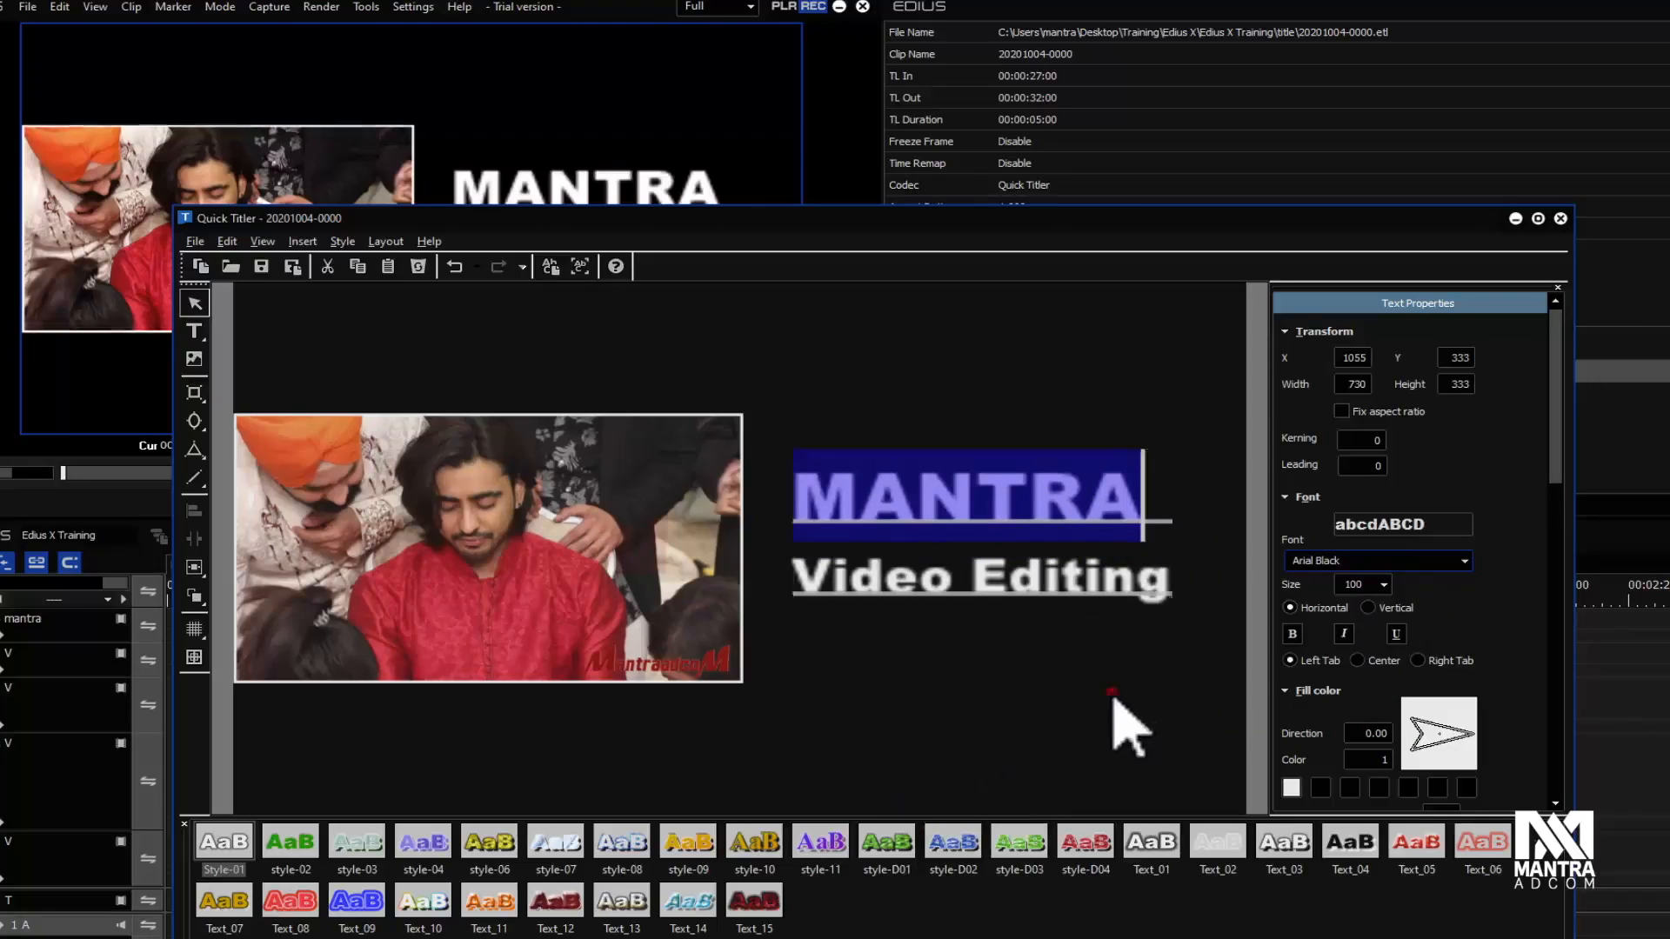
{"action": "left_click", "coordinate": [1009, 540]}
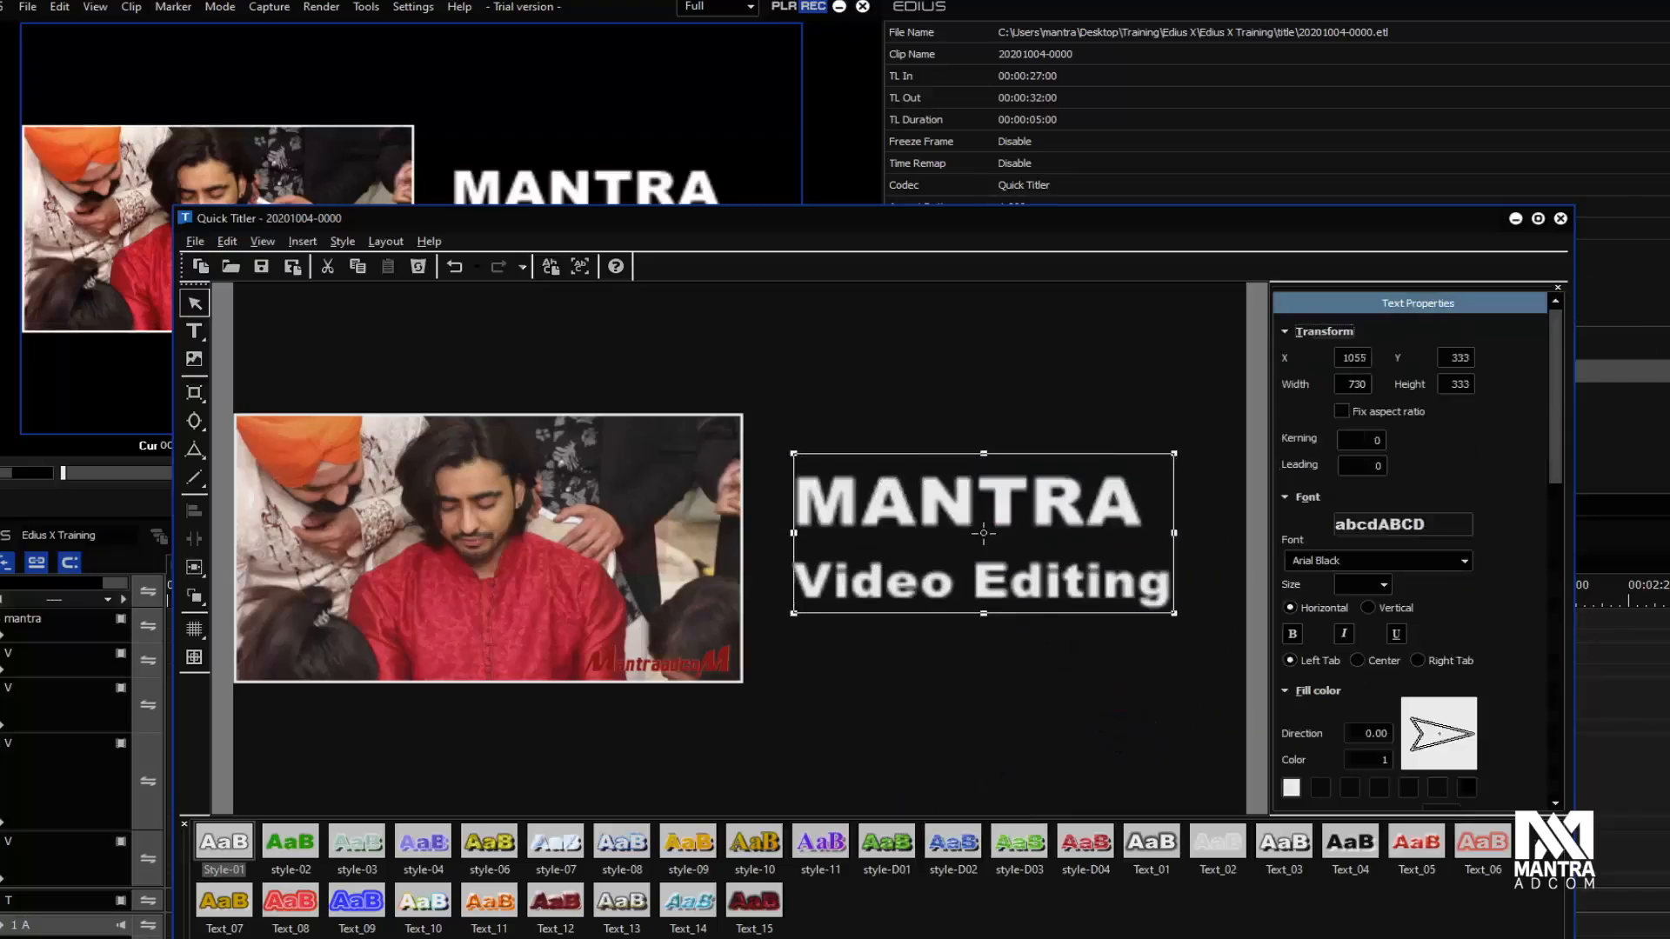
{"action": "left_click", "coordinate": [1562, 220]}
Step: Move the title clip to the track directly above the boy still and stretch it from 00:00:22:19 to 00:00:43:01
{"action": "left_click", "coordinate": [796, 628]}
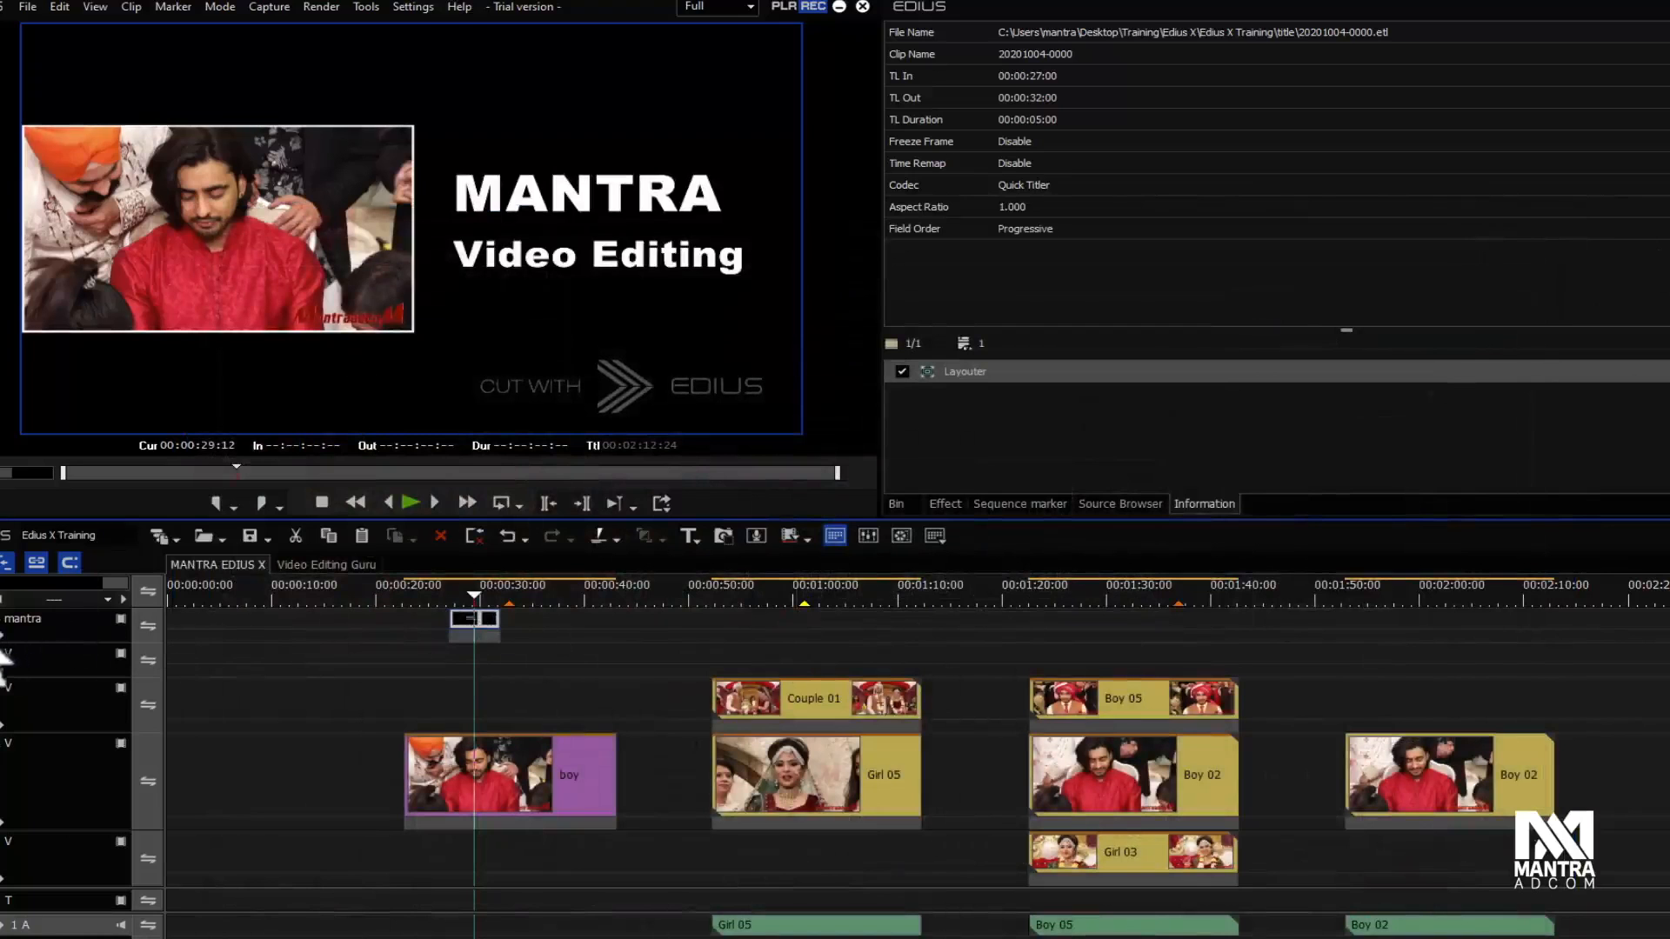
{"action": "left_click_drag", "start_coordinate": [483, 628], "coordinate": [507, 706]}
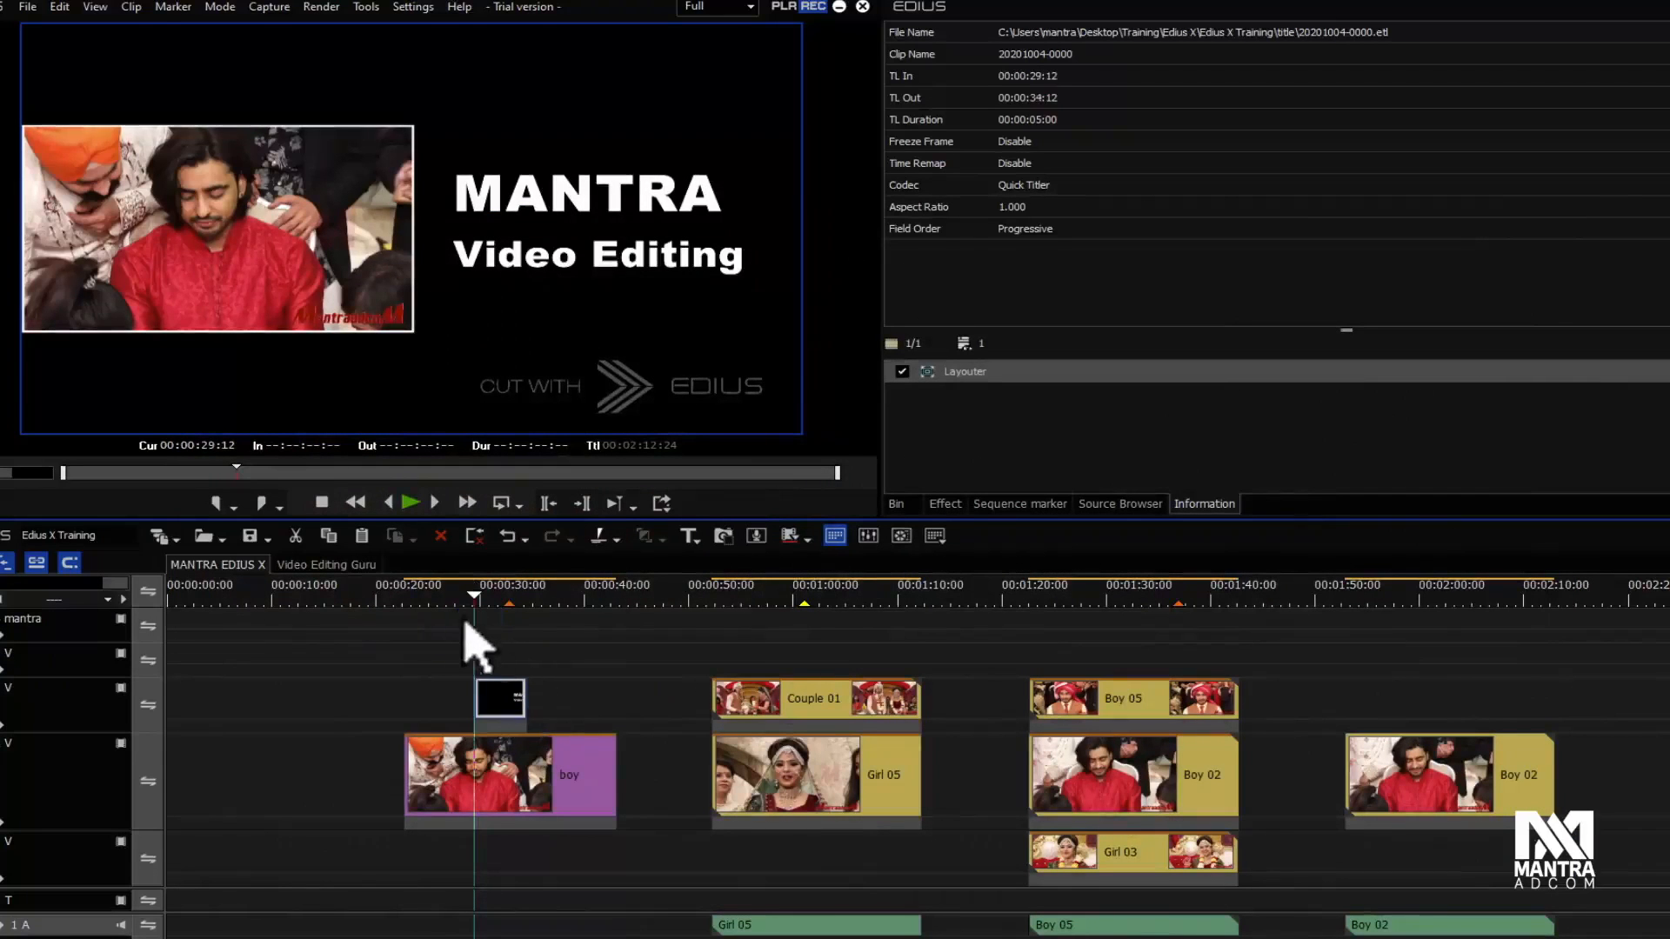
{"action": "left_click", "coordinate": [433, 600]}
{"action": "left_click_drag", "start_coordinate": [435, 600], "coordinate": [462, 622]}
{"action": "left_click_drag", "start_coordinate": [489, 690], "coordinate": [620, 744]}
{"action": "mouse_move", "coordinate": [437, 602]}
{"action": "left_mouse_down"}
{"action": "mouse_move", "coordinate": [467, 615]}
{"action": "mouse_move", "coordinate": [413, 621]}
{"action": "left_mouse_up"}
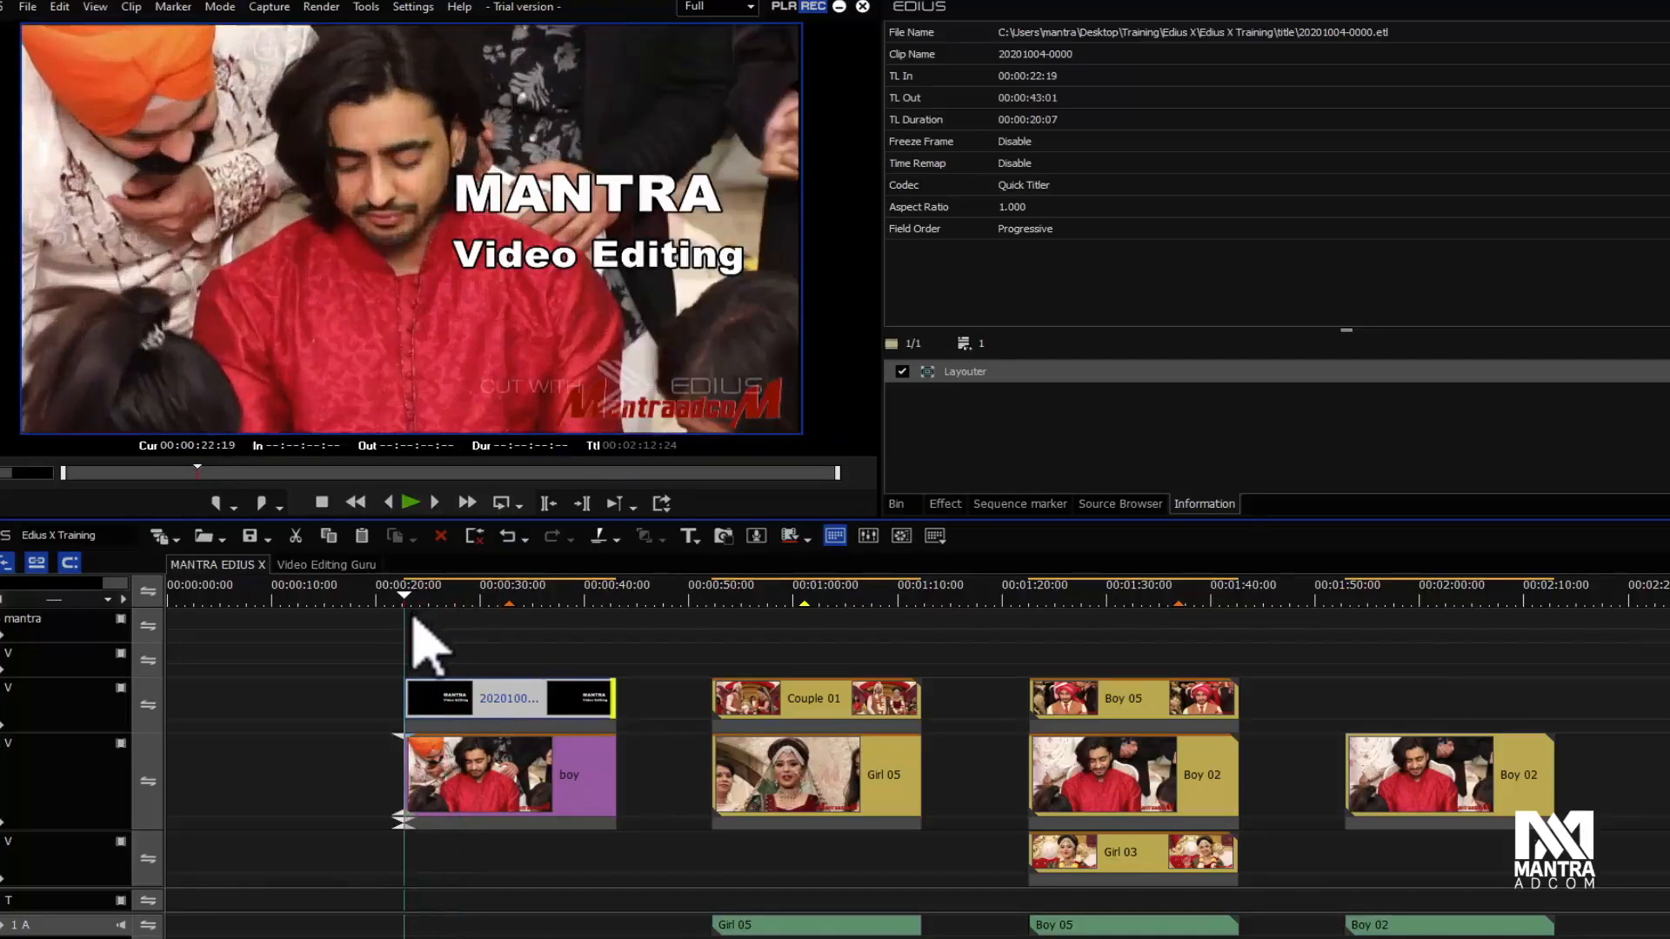
Step: Enable keyframing for all of the title clip's Layouter parameters, set keyframes at 00:00:00:00 and 00:00:02:22, and return to the first one
{"action": "left_click", "coordinate": [478, 694]}
{"action": "left_click", "coordinate": [971, 376]}
{"action": "double_click", "coordinate": [972, 376]}
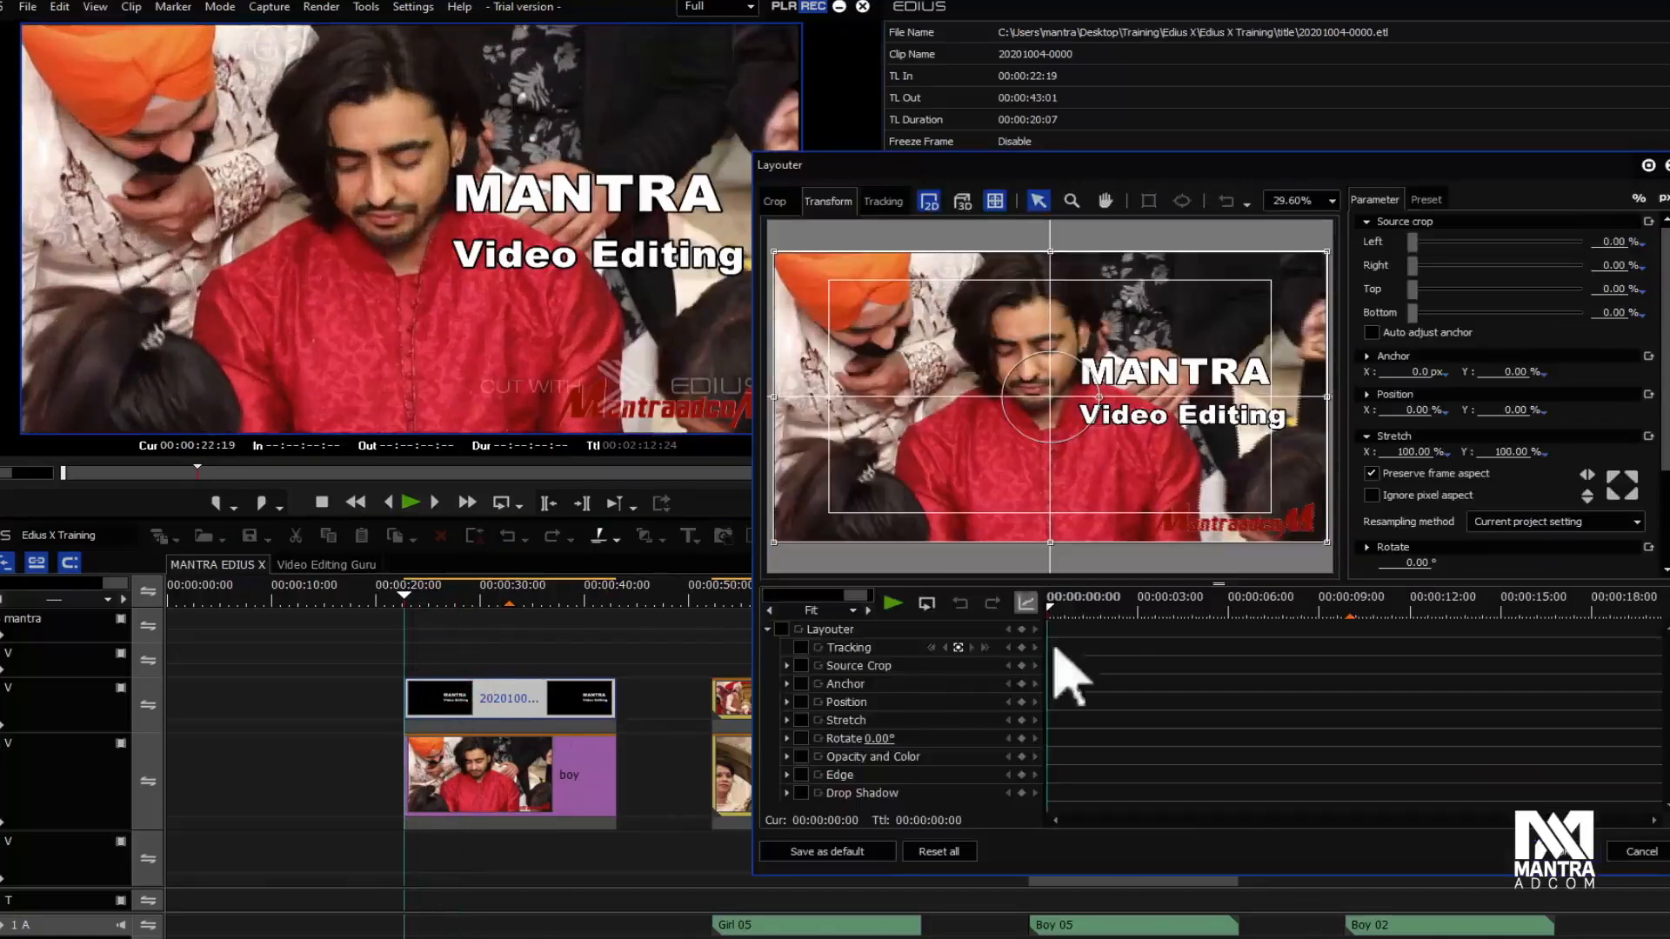
{"action": "left_click_drag", "start_coordinate": [1059, 628], "coordinate": [1135, 625]}
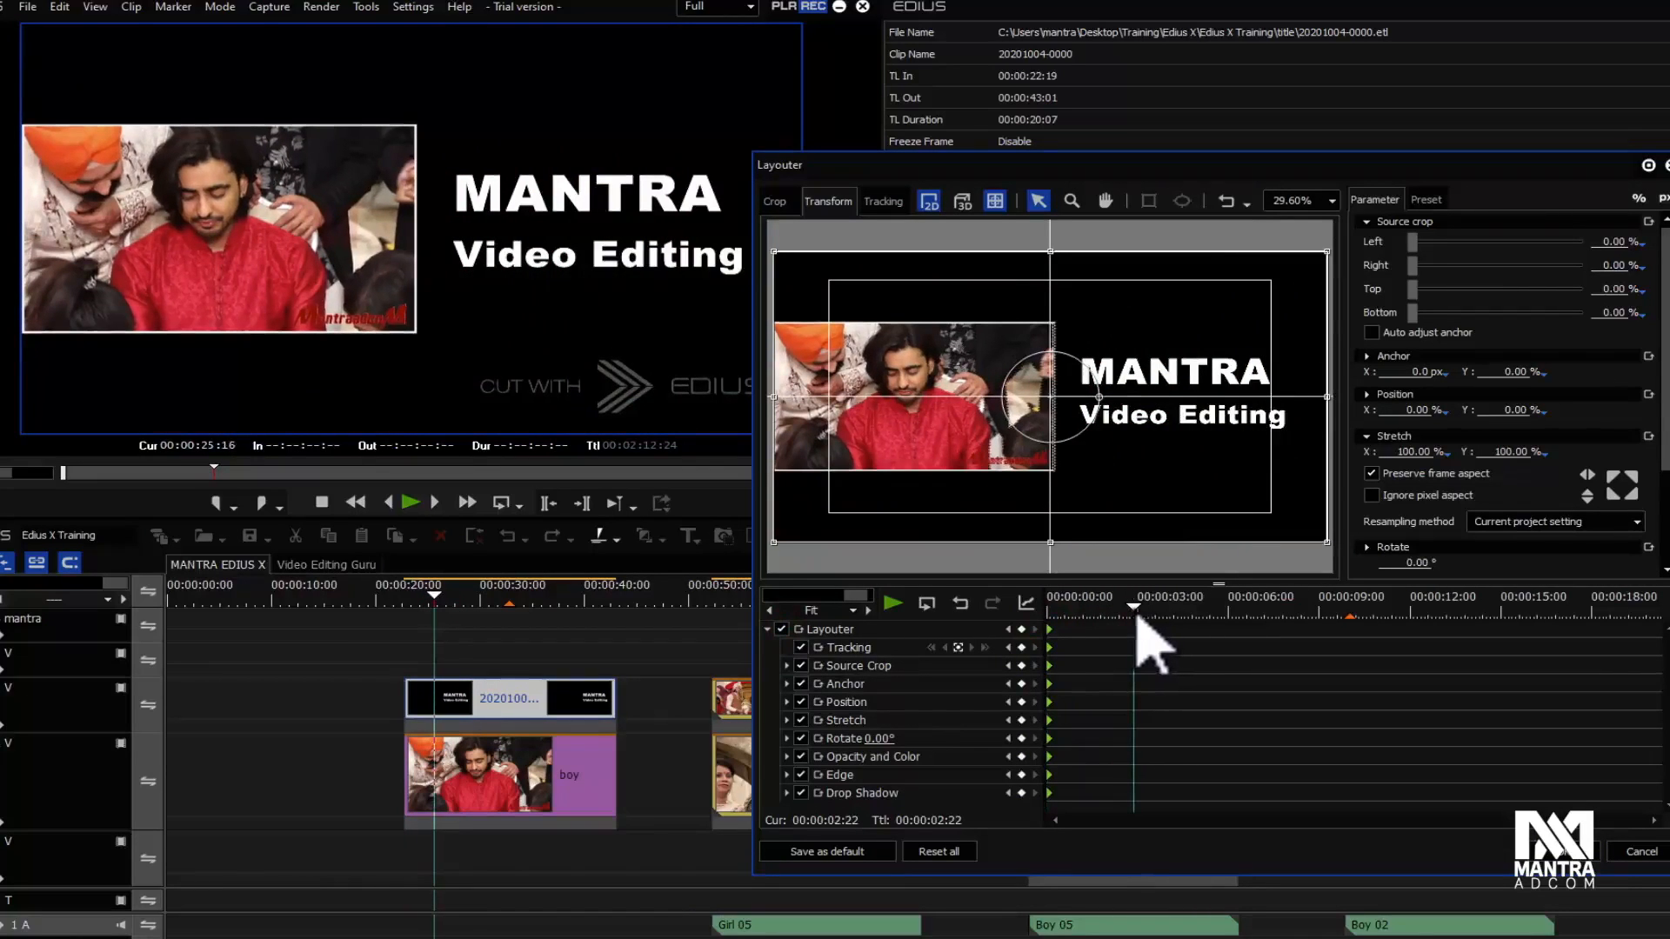
{"action": "left_click", "coordinate": [1022, 629]}
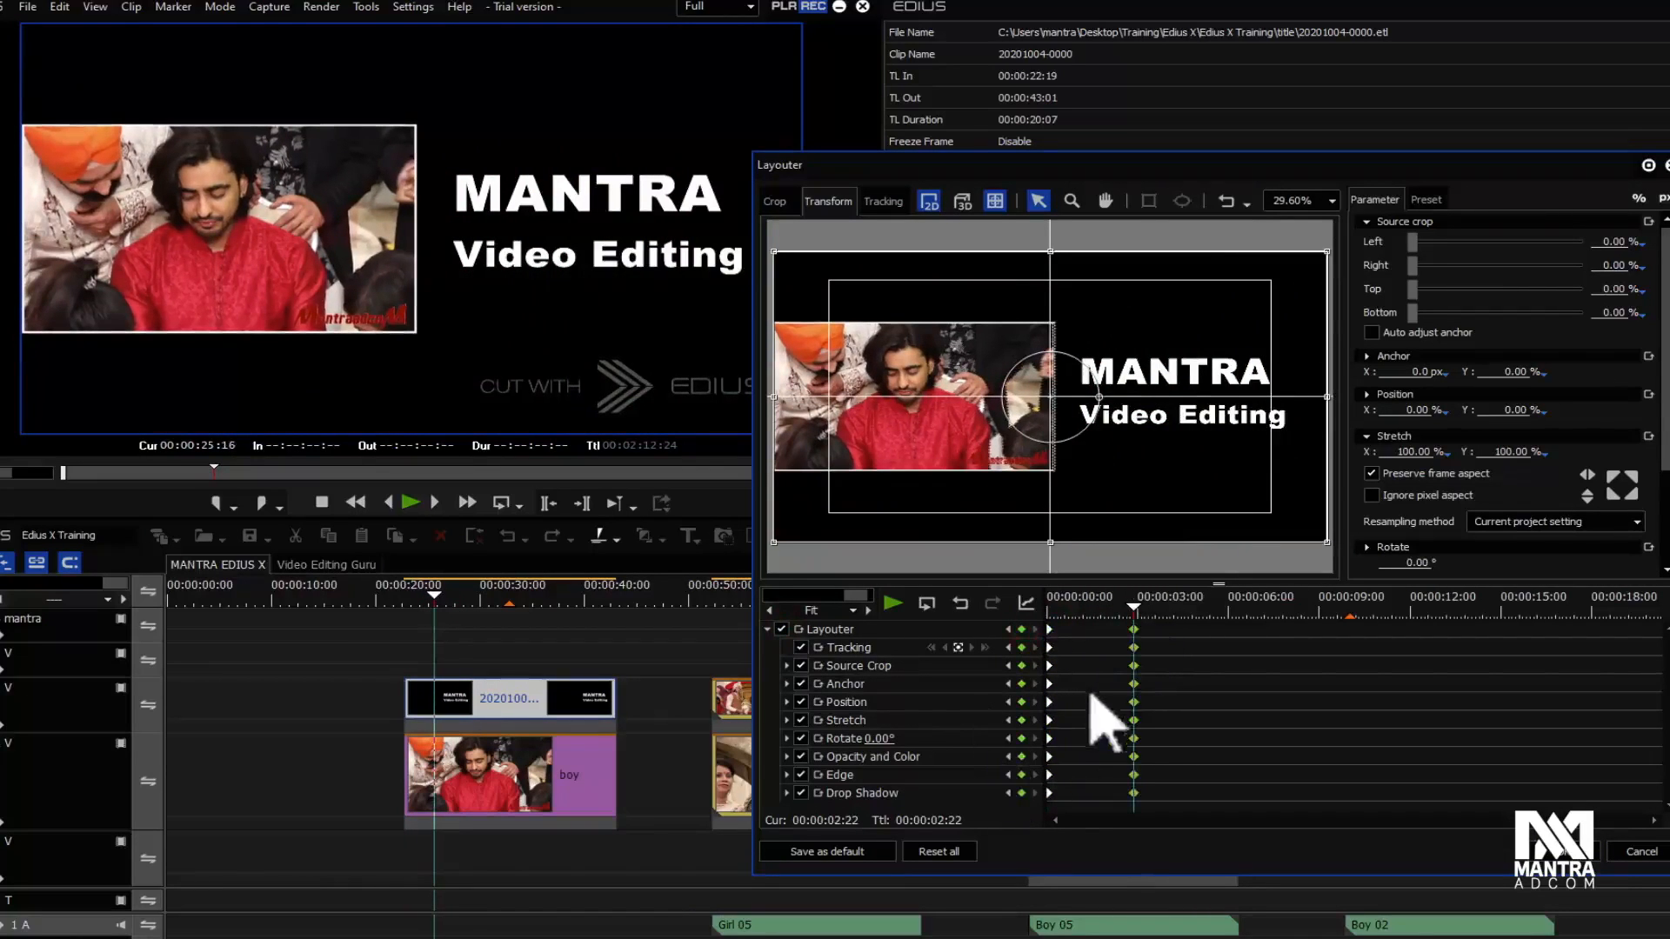
{"action": "left_click_drag", "start_coordinate": [1103, 619], "coordinate": [1050, 619]}
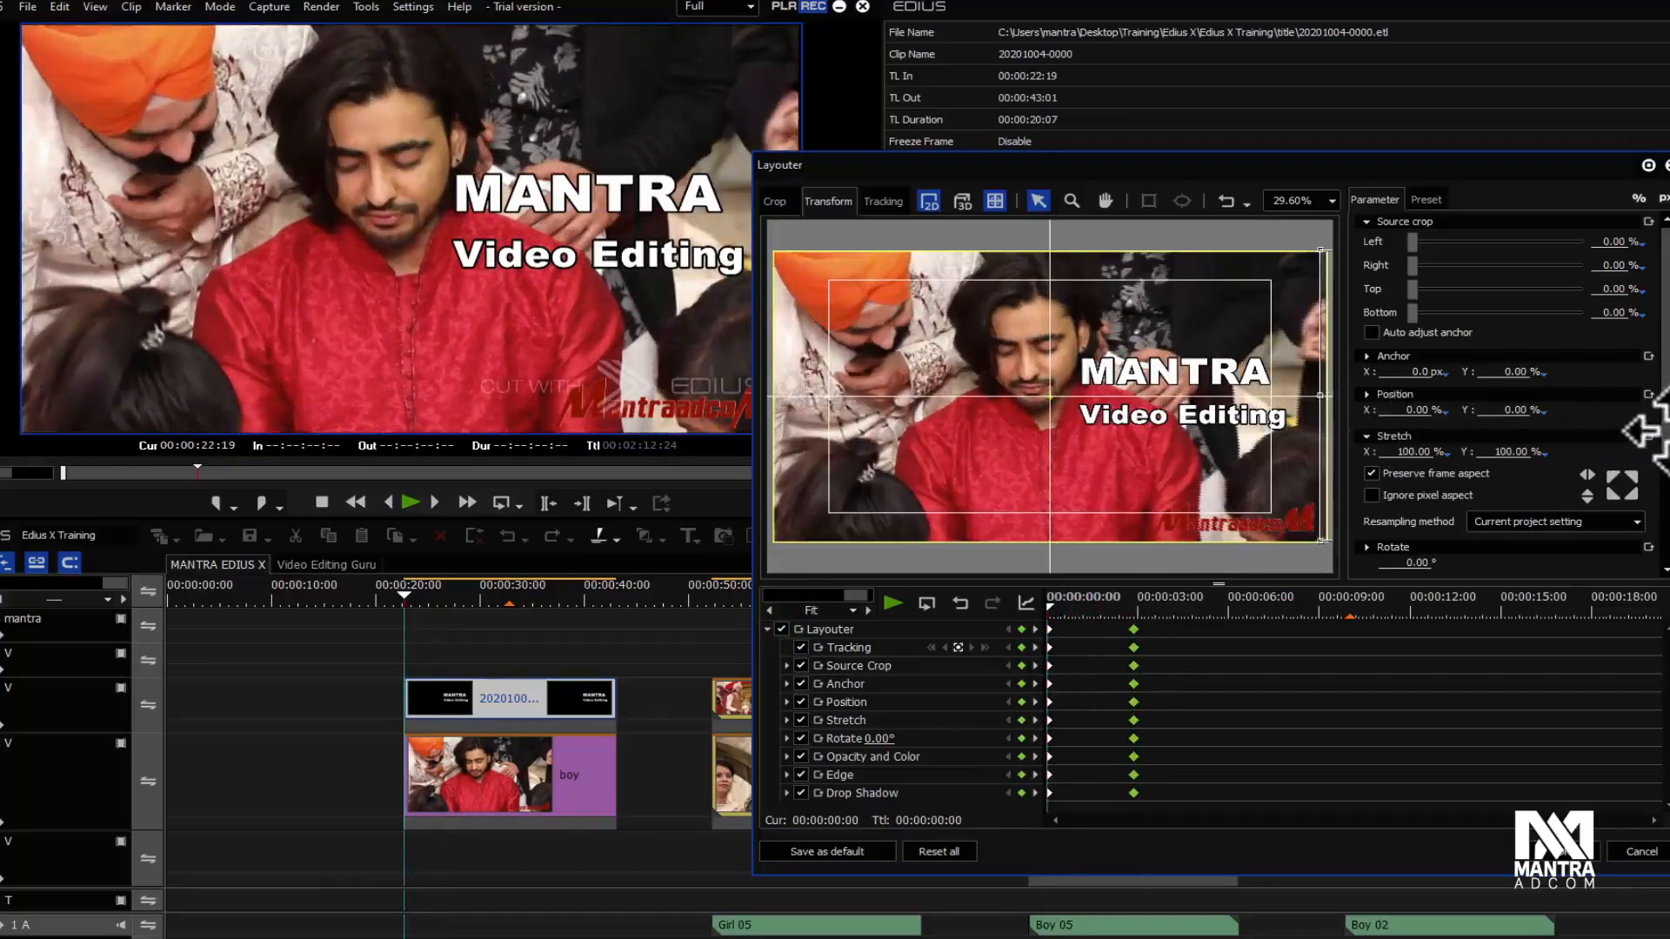
{"action": "left_click_drag", "start_coordinate": [1647, 433], "coordinate": [1646, 435]}
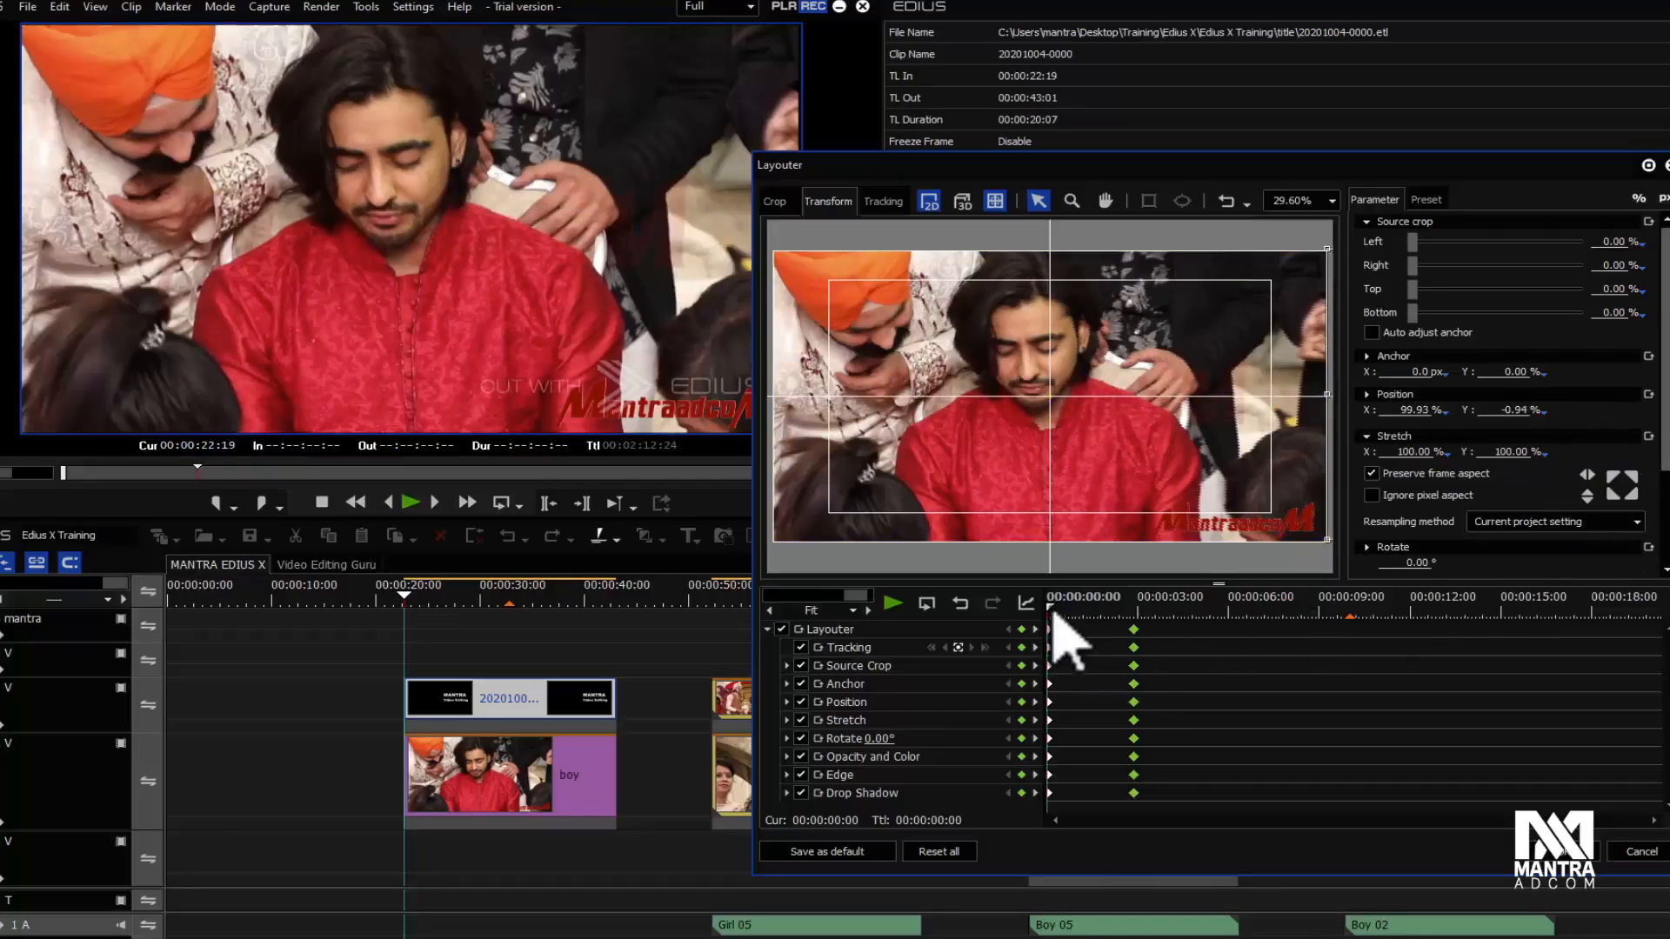
{"action": "mouse_move", "coordinate": [1052, 614]}
{"action": "left_mouse_down"}
{"action": "mouse_move", "coordinate": [1140, 611]}
{"action": "mouse_move", "coordinate": [1051, 616]}
{"action": "left_mouse_up"}
{"action": "left_click", "coordinate": [1648, 394]}
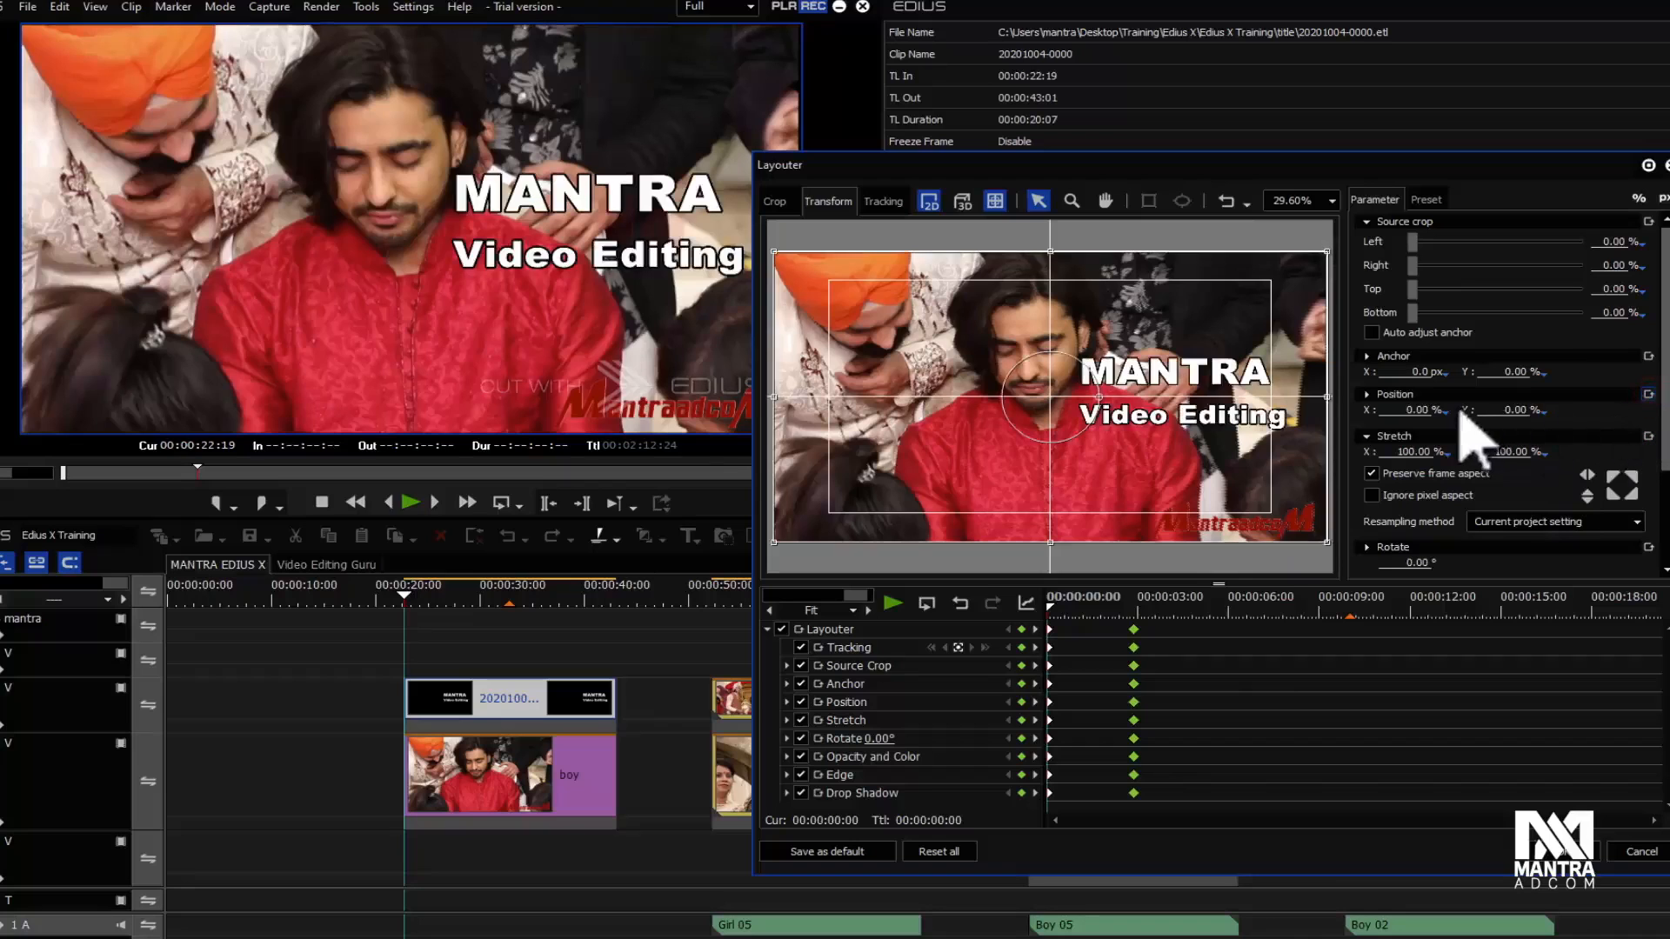
Step: Set the title's Stretch to 0% at the first keyframe, apply the layout, and play back the animation from the clip's start
{"action": "left_click", "coordinate": [1401, 452]}
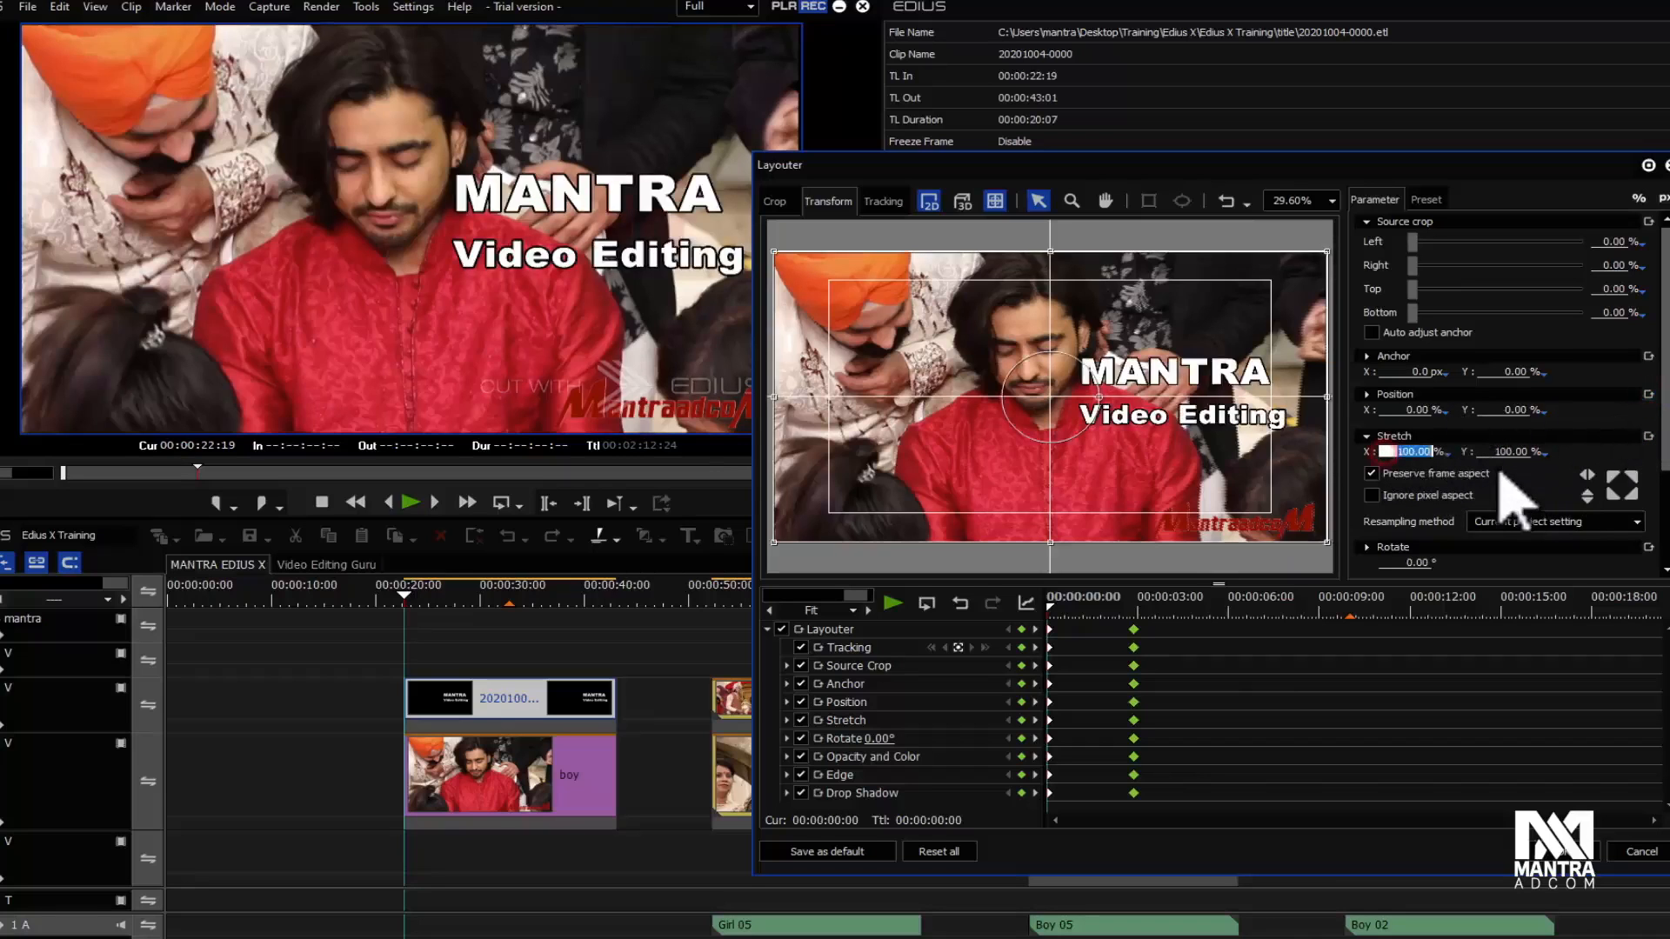
{"action": "left_click", "coordinate": [1564, 854]}
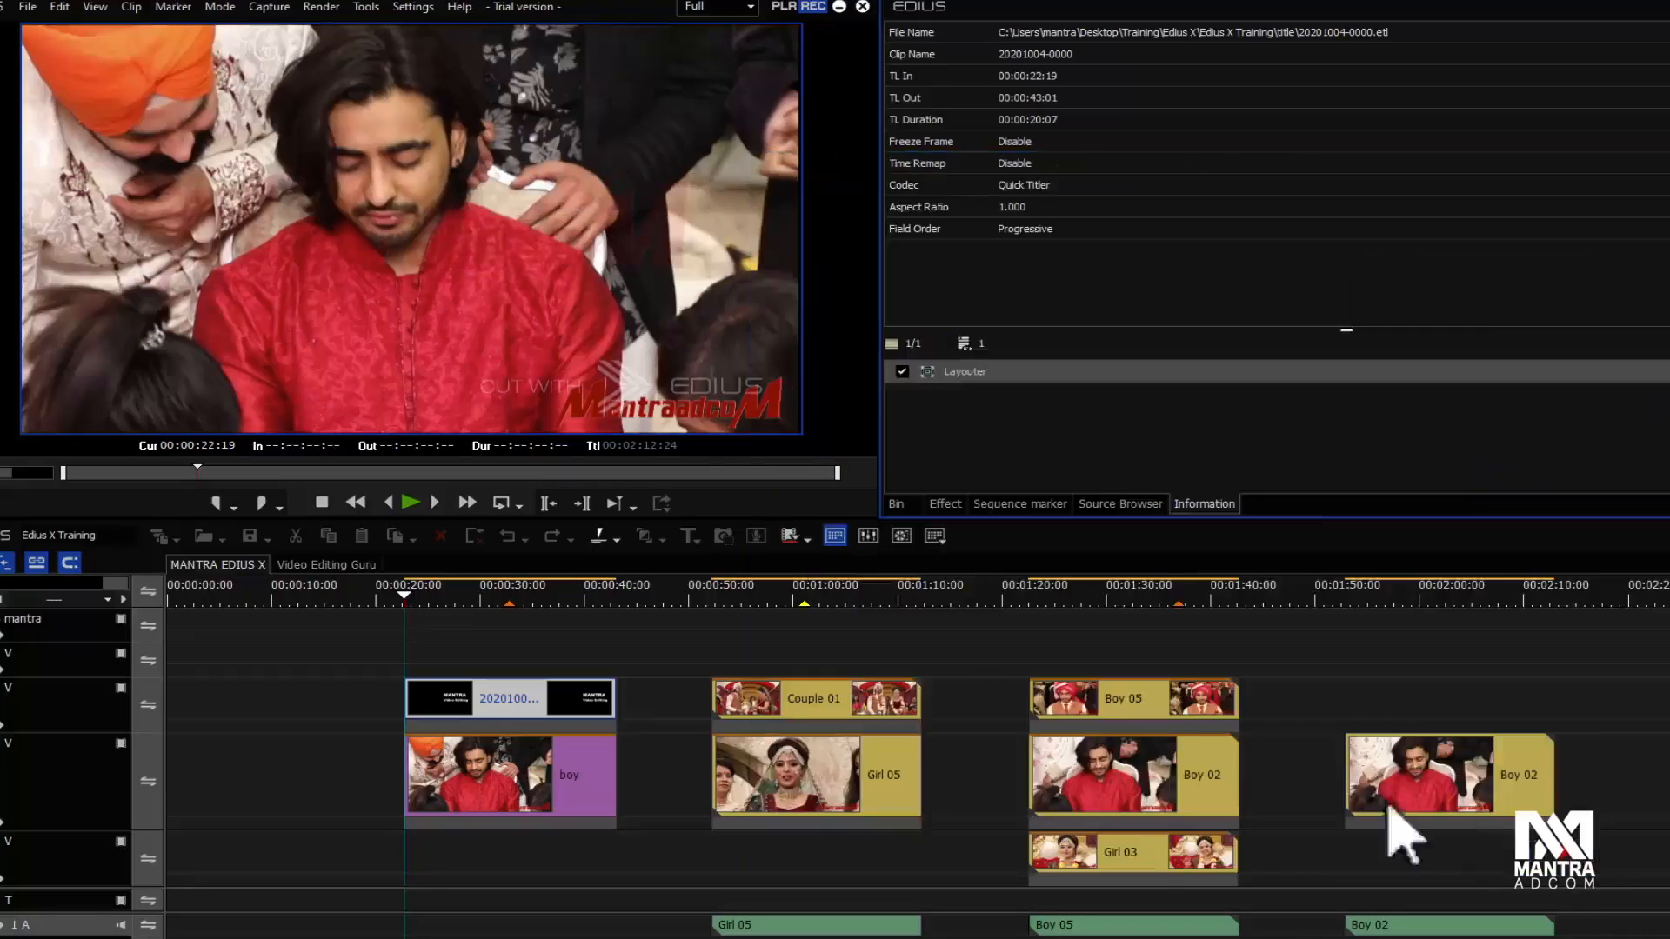
{"action": "key", "text": "space"}
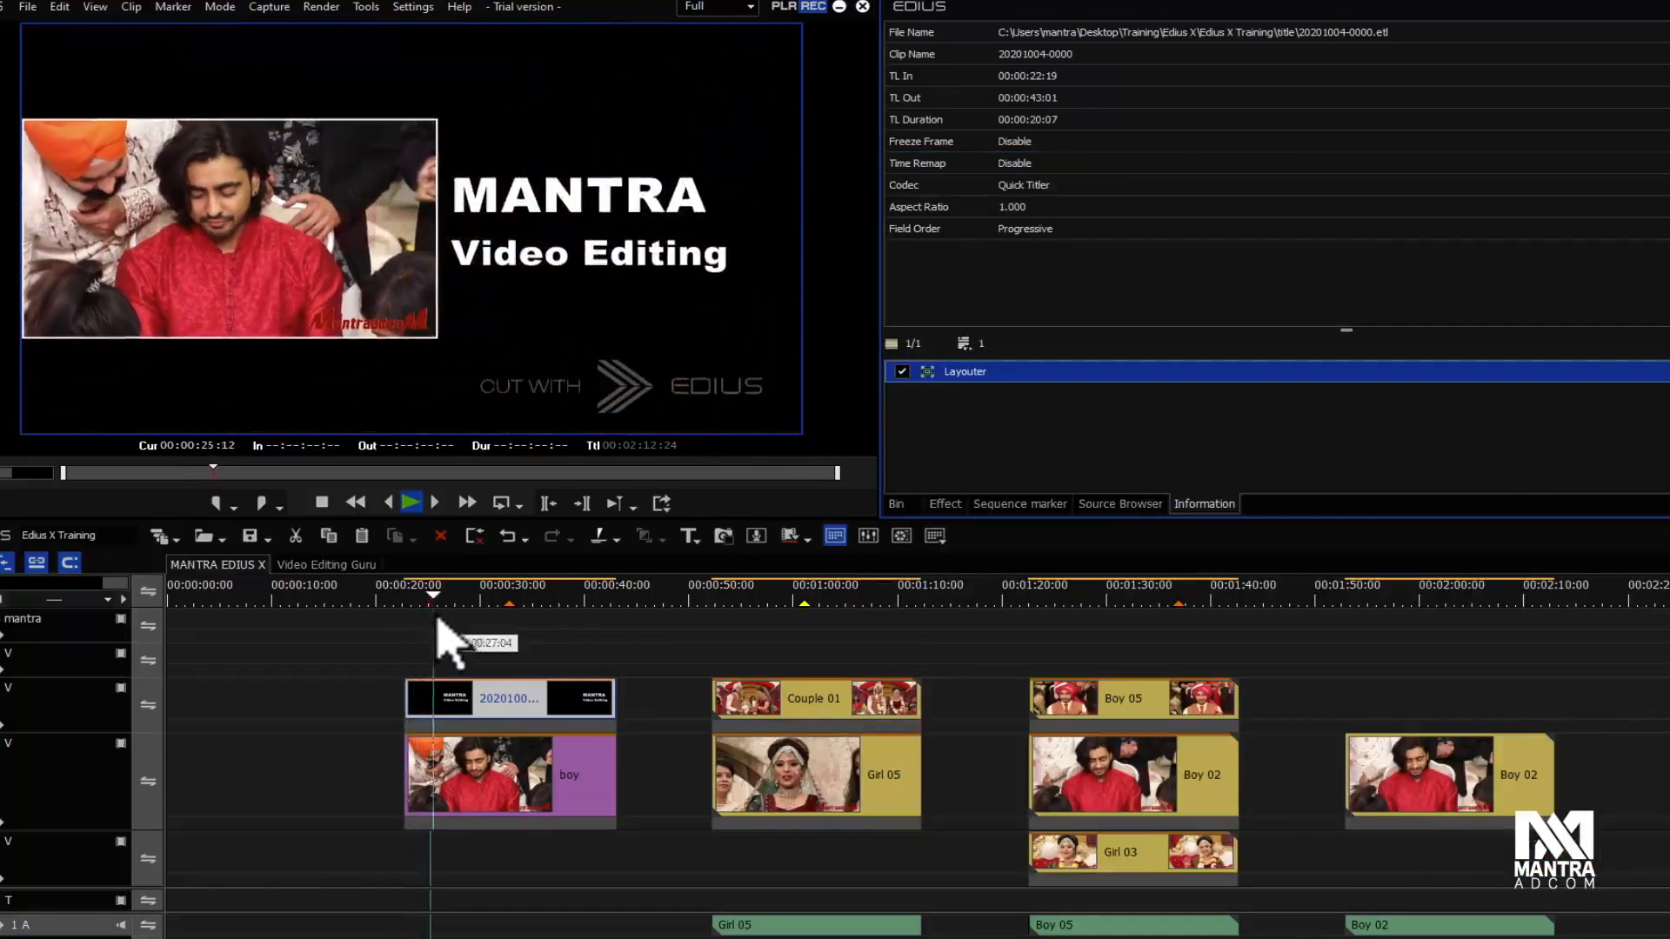
{"action": "left_click", "coordinate": [405, 601]}
{"action": "mouse_move", "coordinate": [406, 605]}
{"action": "left_mouse_down"}
{"action": "mouse_move", "coordinate": [425, 602]}
{"action": "mouse_move", "coordinate": [404, 613]}
{"action": "left_mouse_up"}
{"action": "key", "text": "space"}
{"action": "key", "text": "space"}
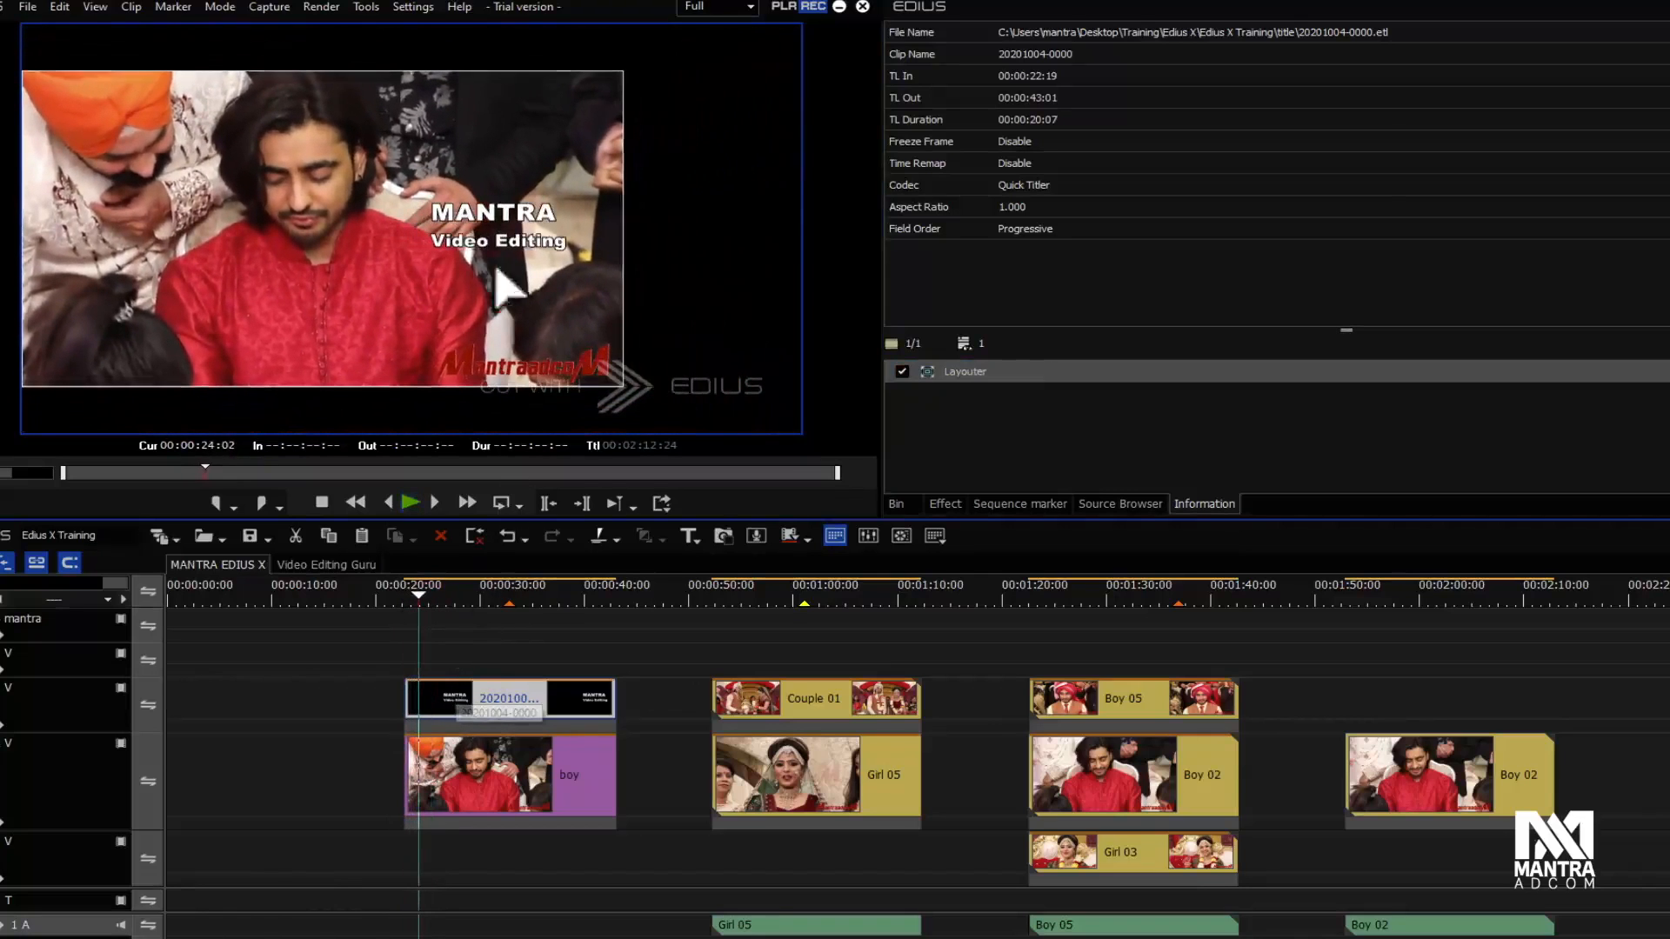
Step: Reopen the title's Layouter and, at the first keyframe, align its anchor and position to the frame's right edge (anchor X 960 px, position X 50%)
{"action": "left_click", "coordinate": [481, 687]}
{"action": "double_click", "coordinate": [982, 372]}
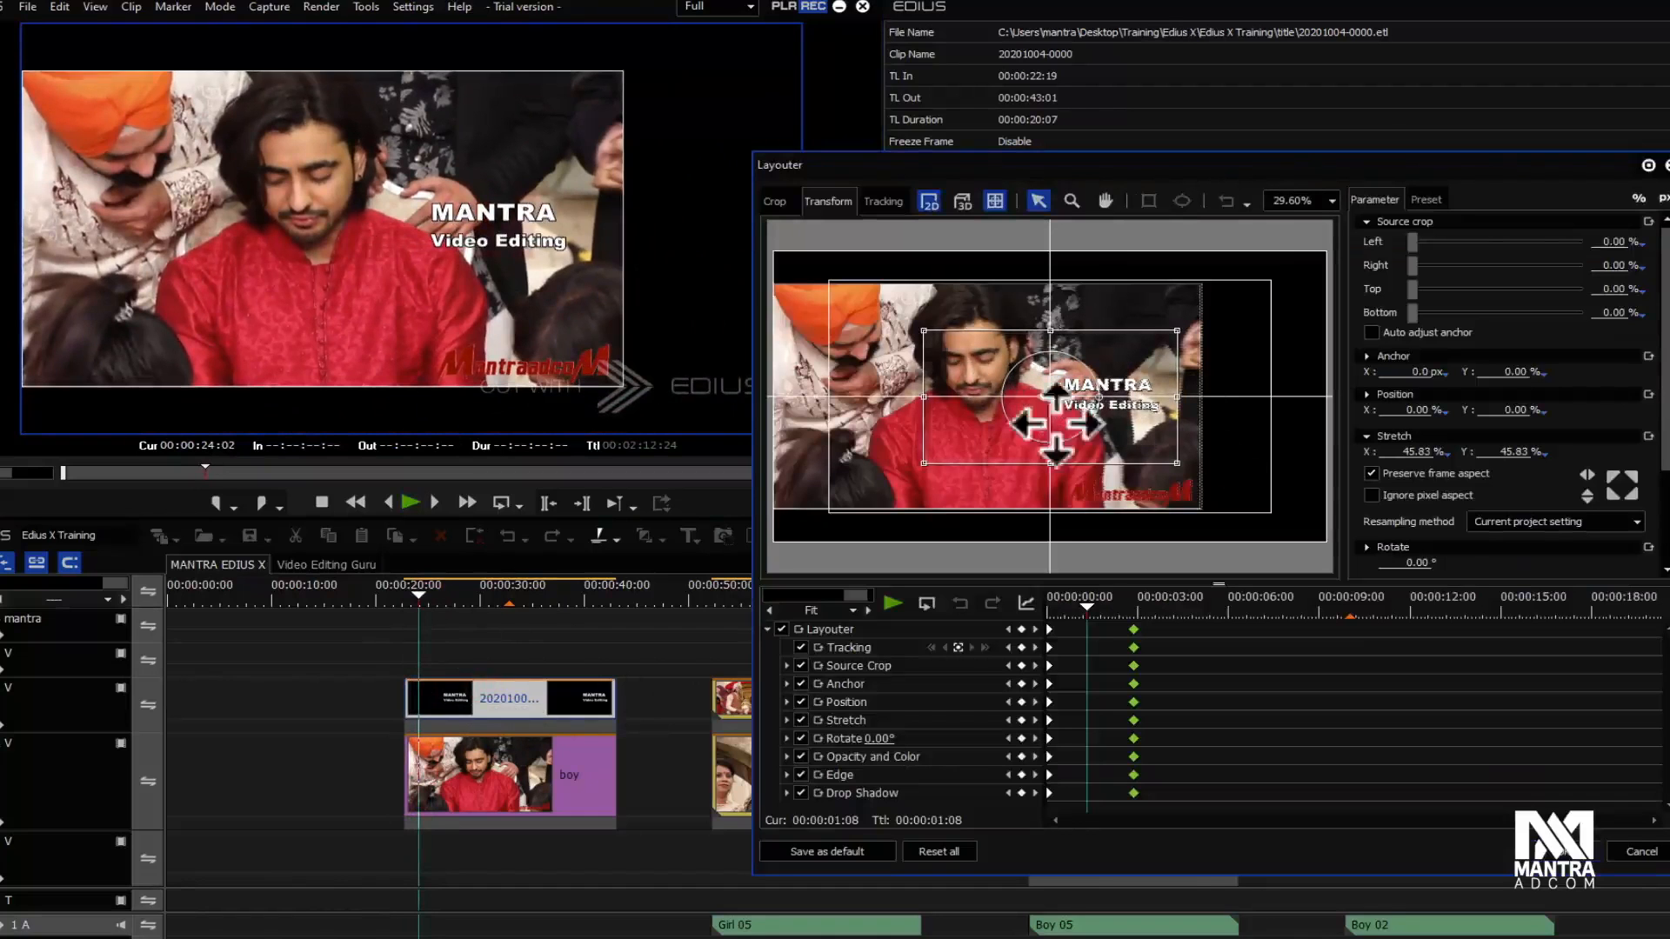
{"action": "left_click", "coordinate": [1048, 644]}
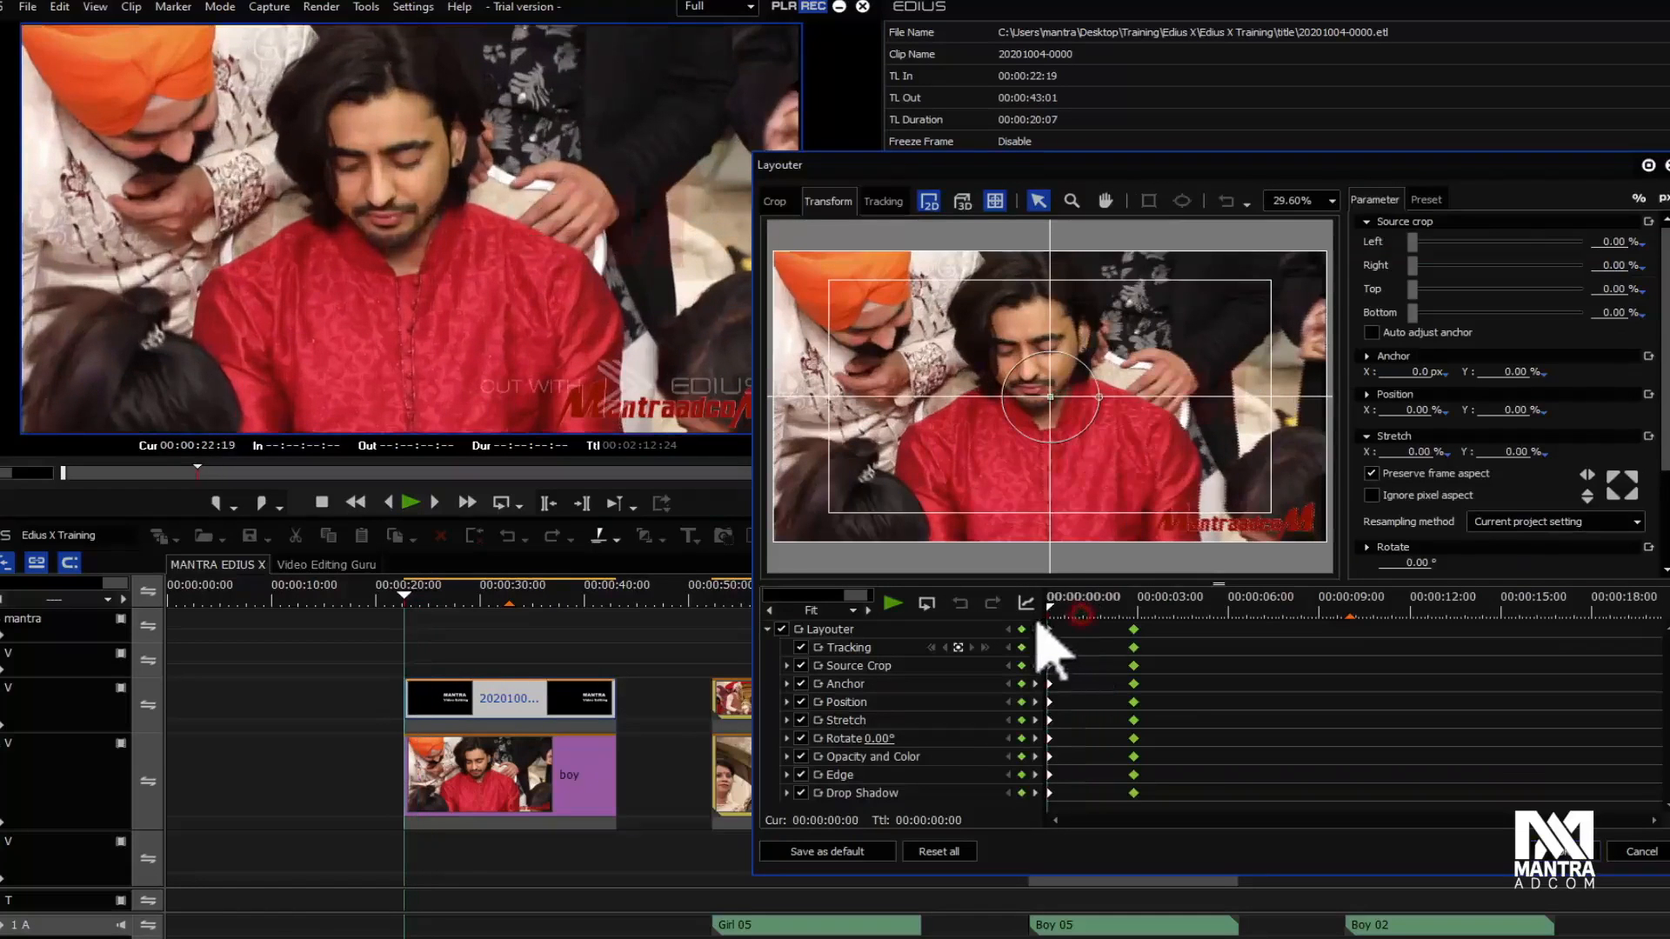
{"action": "left_click", "coordinate": [1367, 394]}
{"action": "left_click", "coordinate": [1633, 453]}
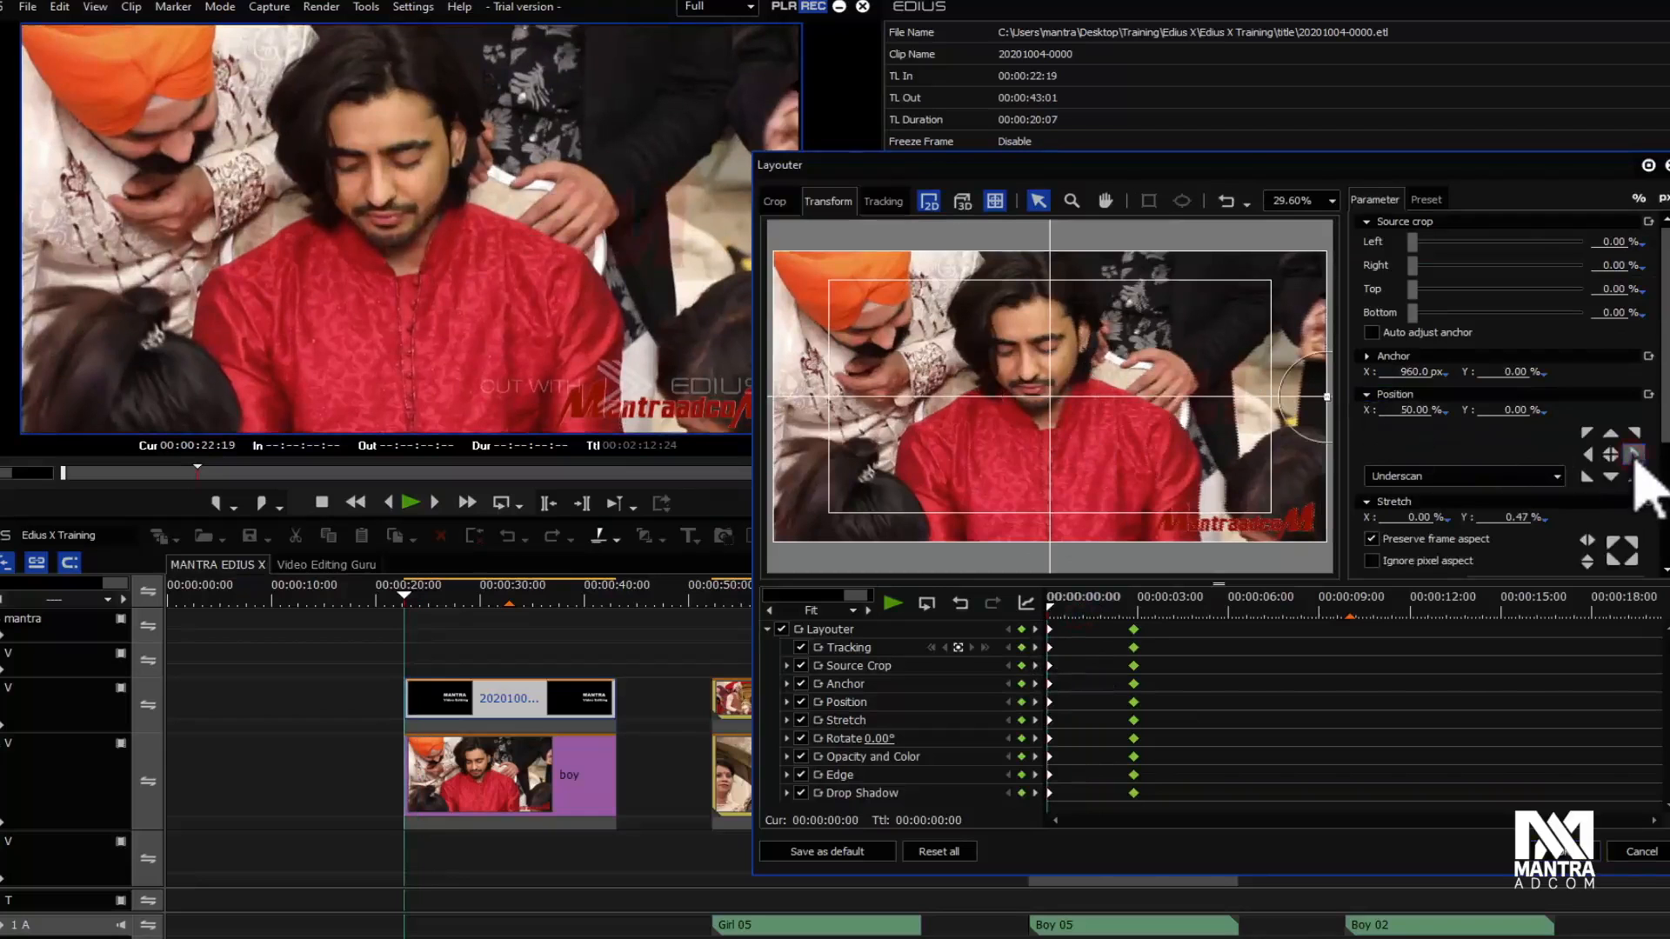
Step: Preview the title's growth and shift its first set of keyframes to about 1.5 seconds into the clip
{"action": "mouse_move", "coordinate": [1055, 613]}
{"action": "left_mouse_down"}
{"action": "mouse_move", "coordinate": [1122, 620]}
{"action": "mouse_move", "coordinate": [1049, 618]}
{"action": "left_mouse_up"}
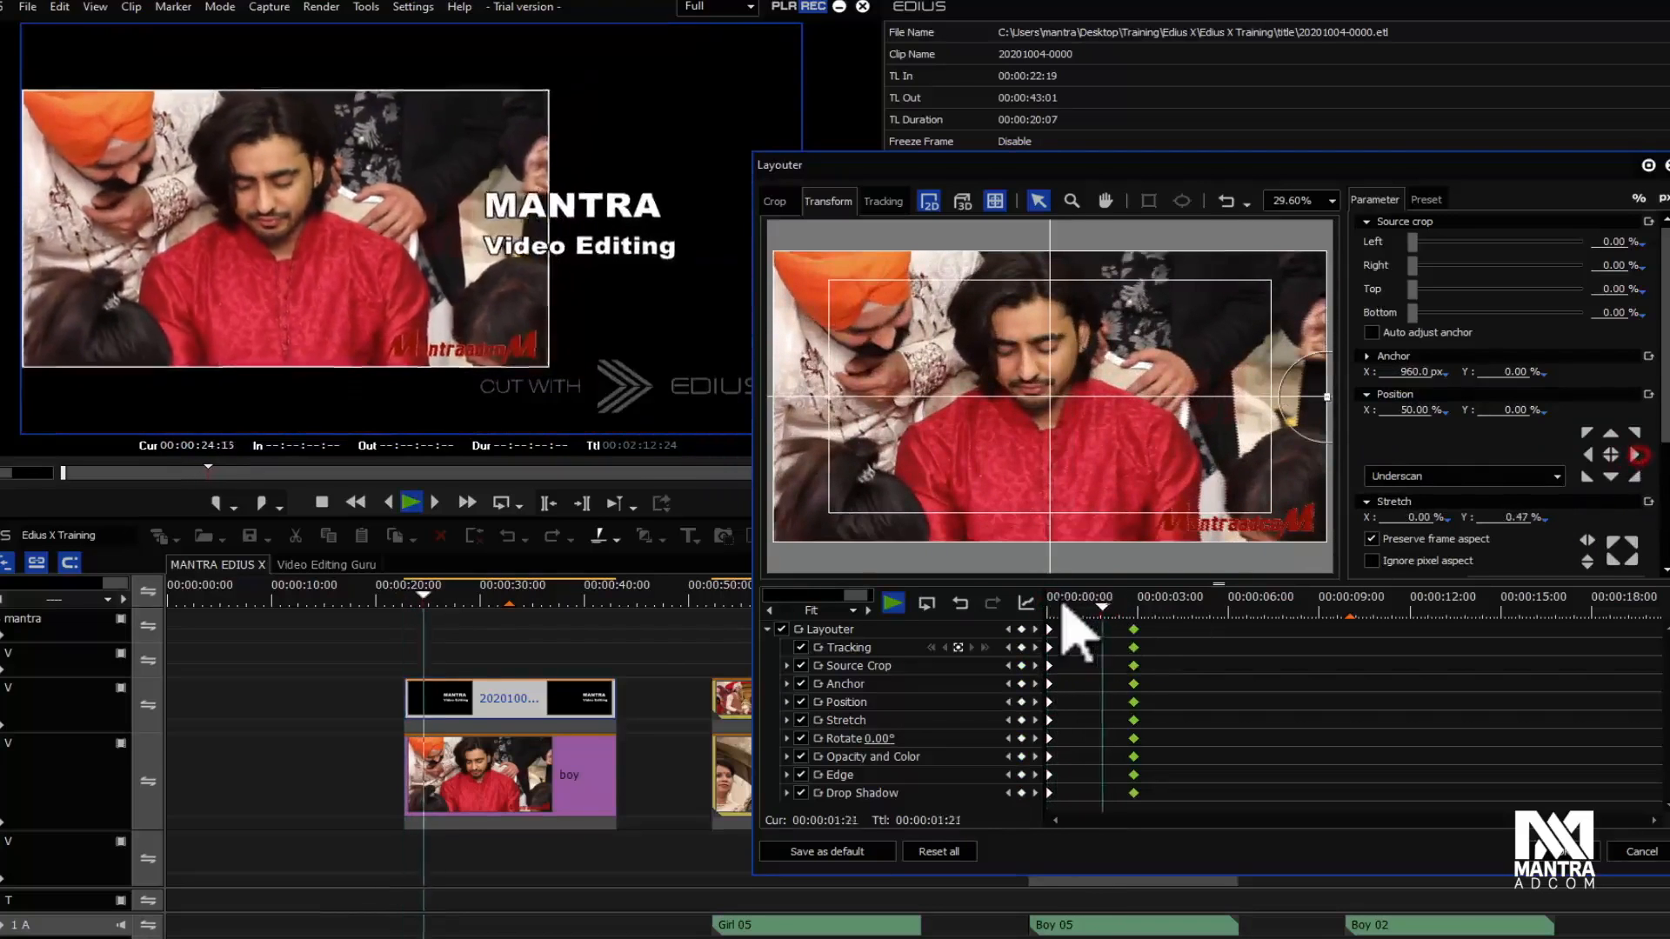
{"action": "left_click", "coordinate": [1134, 610]}
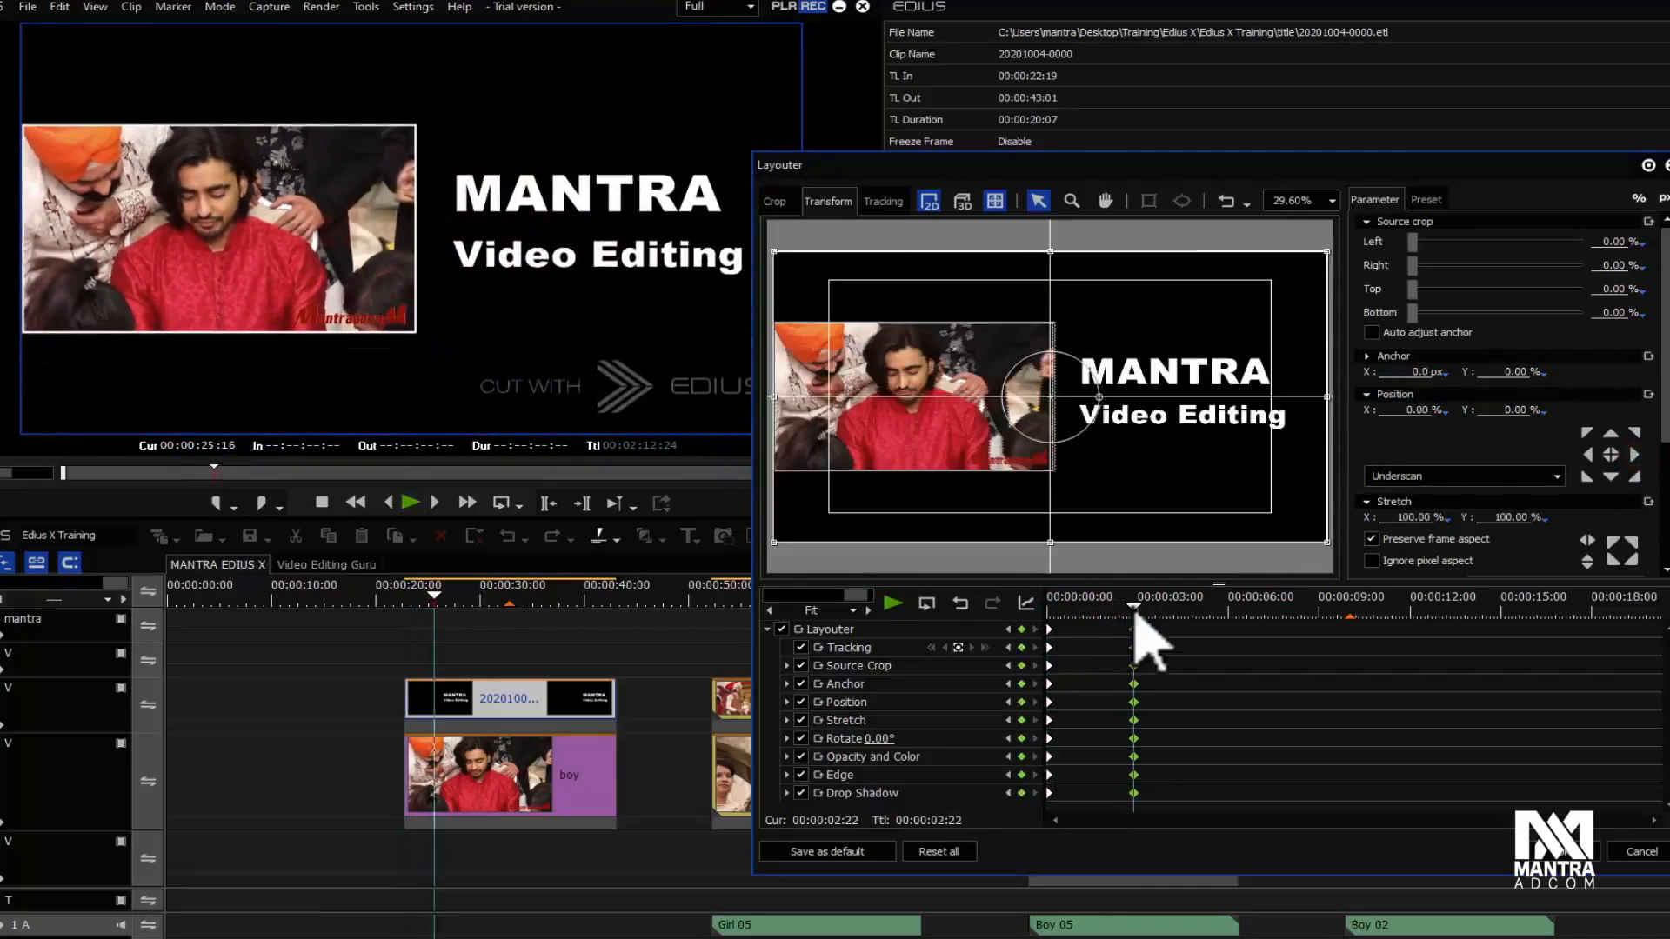
{"action": "mouse_move", "coordinate": [1054, 635]}
{"action": "left_mouse_down"}
{"action": "mouse_move", "coordinate": [1087, 621]}
{"action": "mouse_move", "coordinate": [1056, 606]}
{"action": "mouse_move", "coordinate": [1110, 611]}
{"action": "mouse_move", "coordinate": [1088, 641]}
{"action": "mouse_move", "coordinate": [1050, 606]}
{"action": "left_mouse_up"}
{"action": "key", "text": "space"}
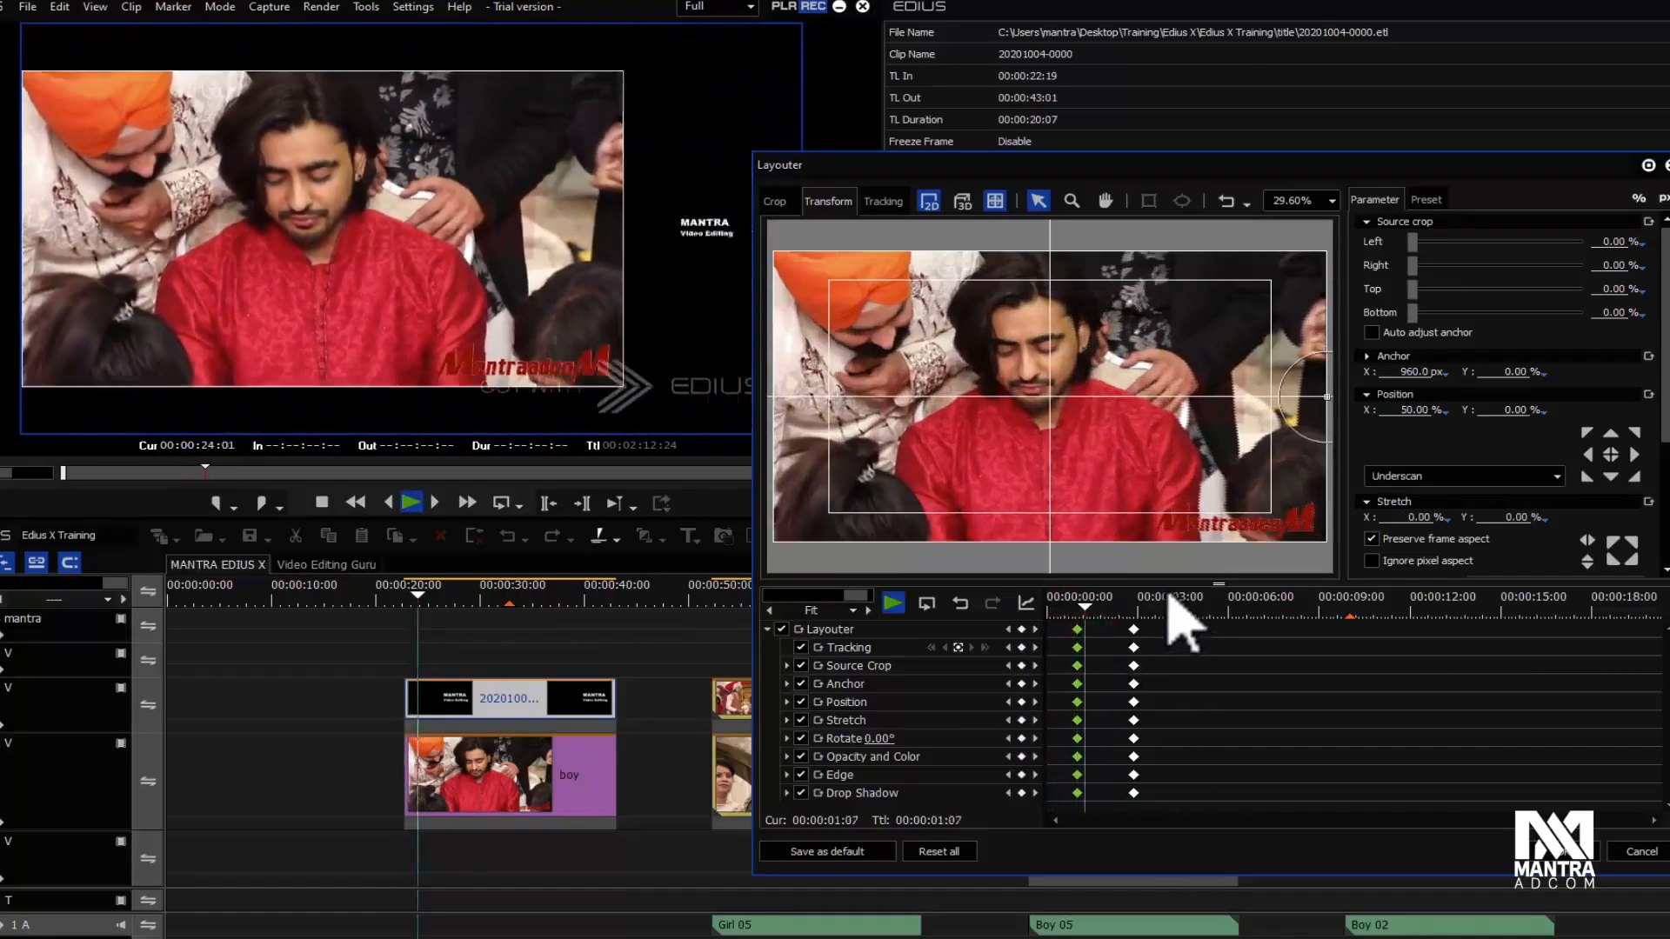
{"action": "key", "text": "space"}
{"action": "left_click_drag", "start_coordinate": [1079, 627], "coordinate": [1135, 619]}
{"action": "left_click", "coordinate": [1094, 612]}
{"action": "key", "text": "space"}
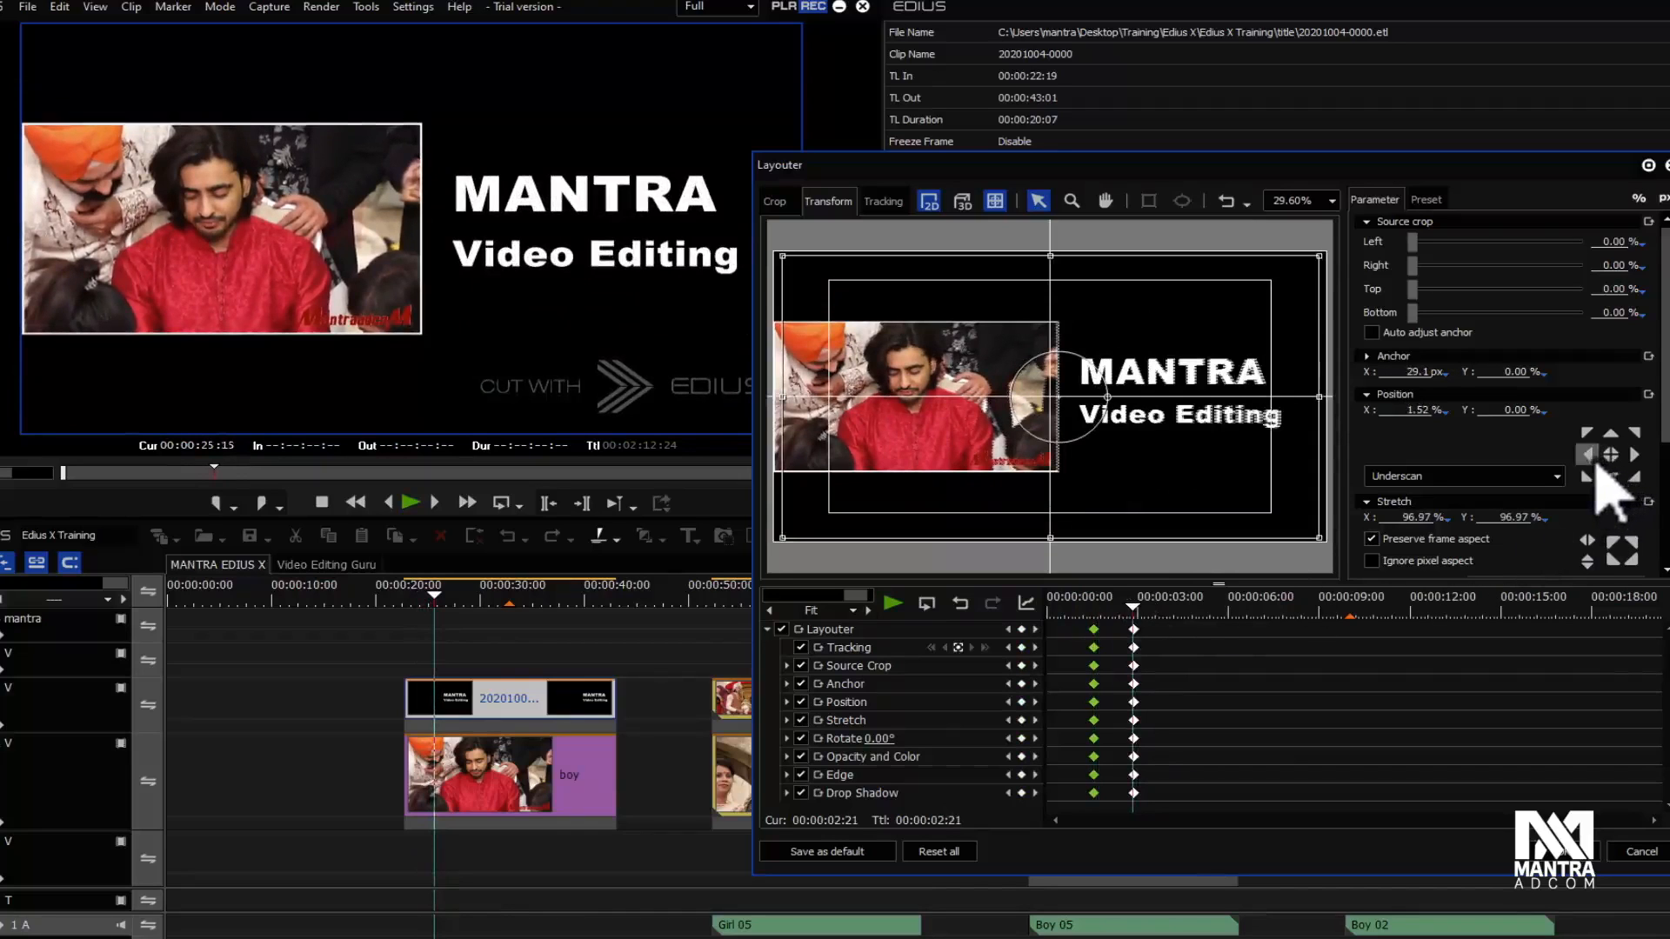
Step: Align the title's anchor and position to the frame's right edge at 00:00:02:21 and replay the move from its first keyframes
{"action": "left_click", "coordinate": [1634, 455]}
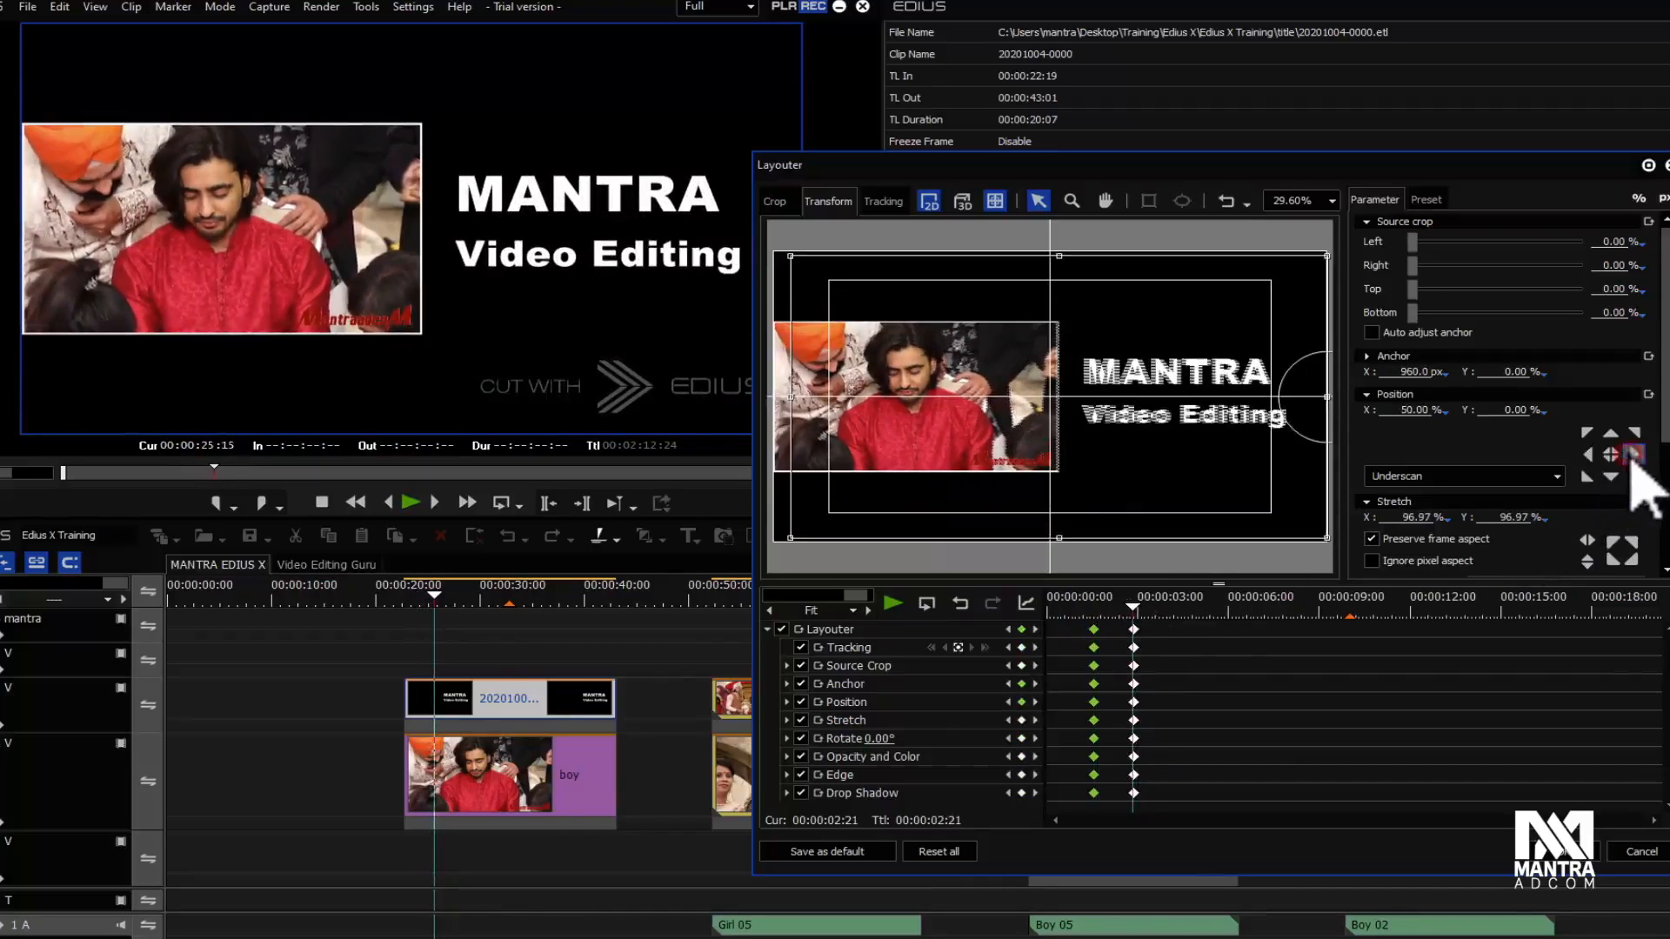
{"action": "left_click", "coordinate": [1105, 606]}
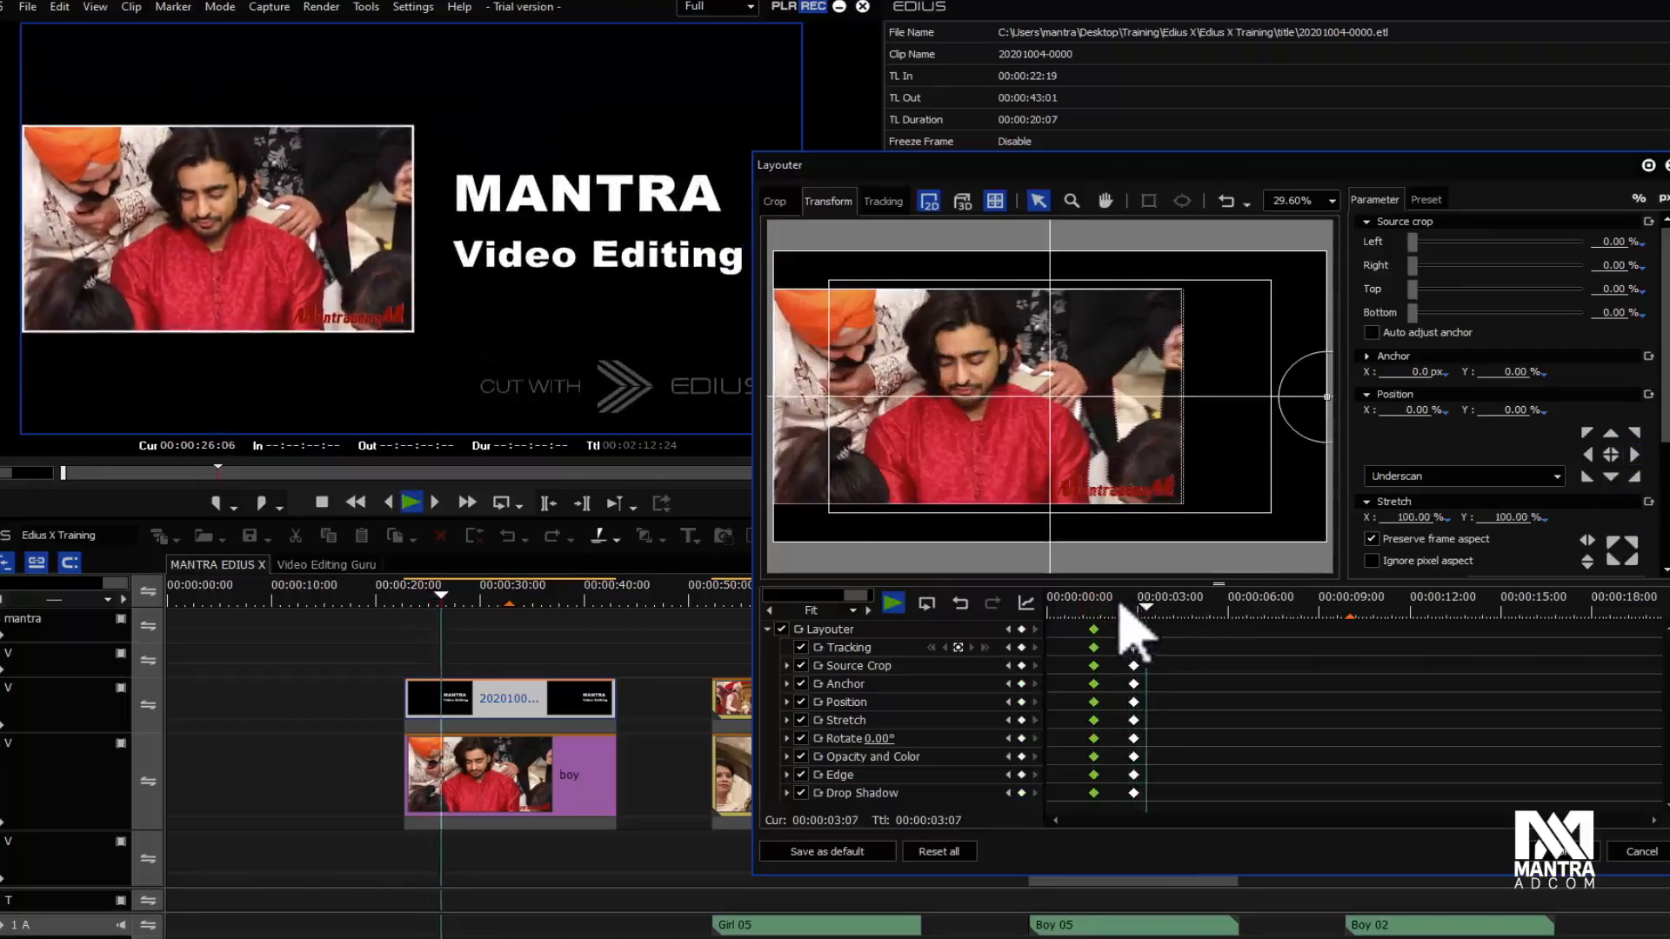
{"action": "left_click", "coordinate": [1098, 607]}
{"action": "key", "text": "space"}
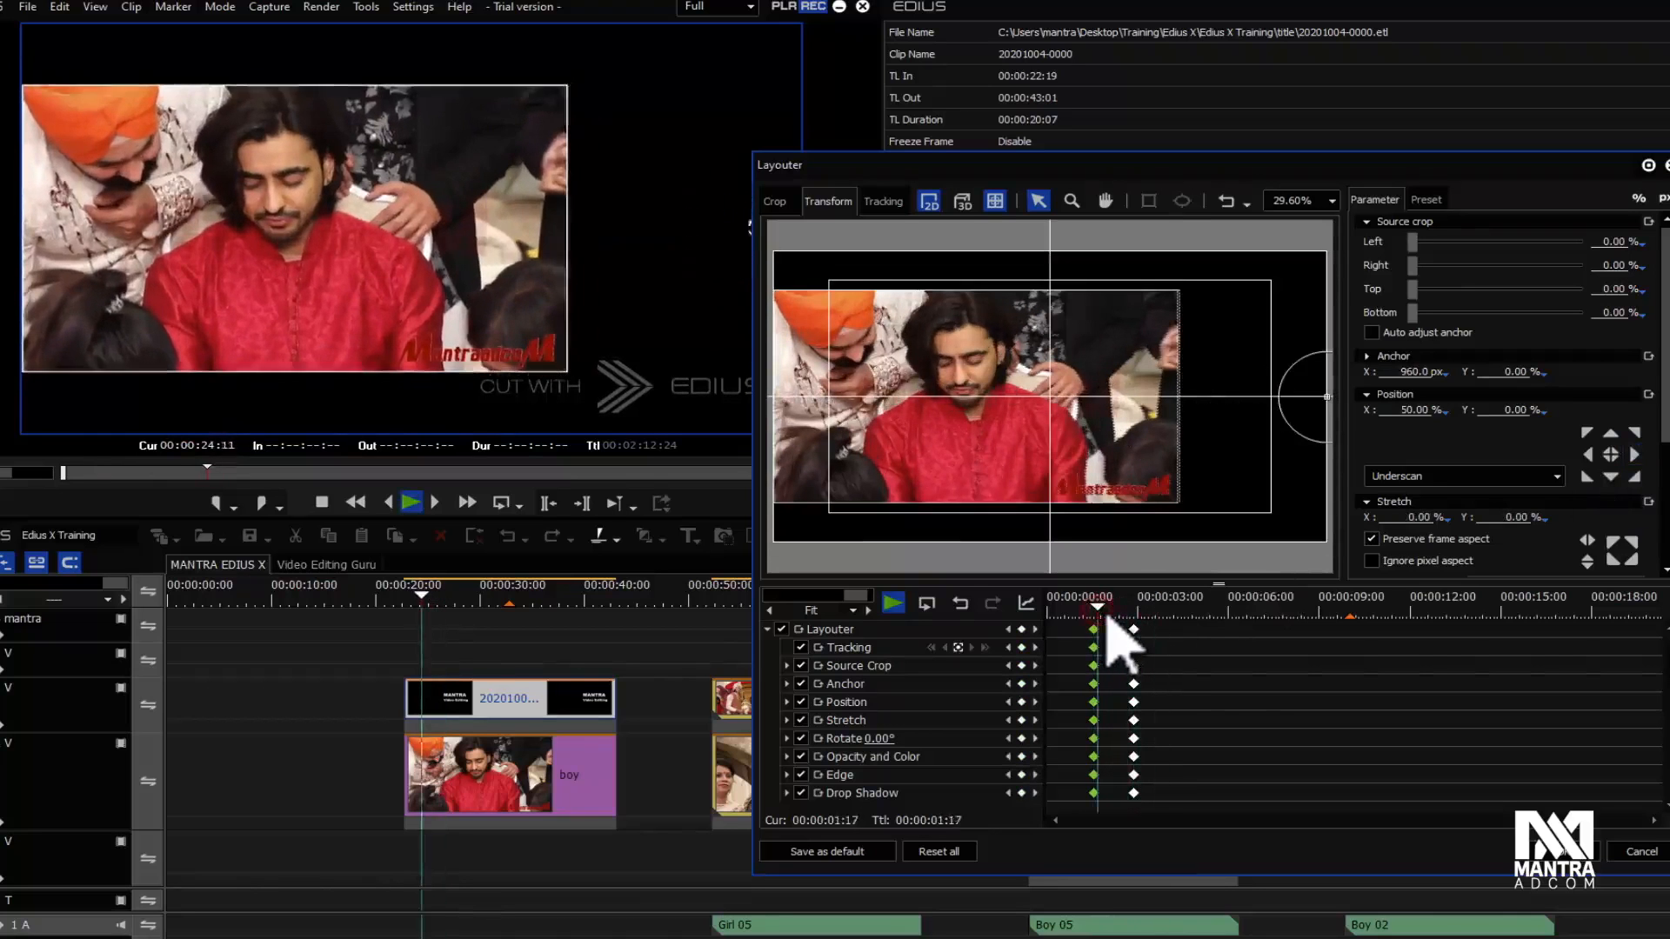
{"action": "key", "text": "space"}
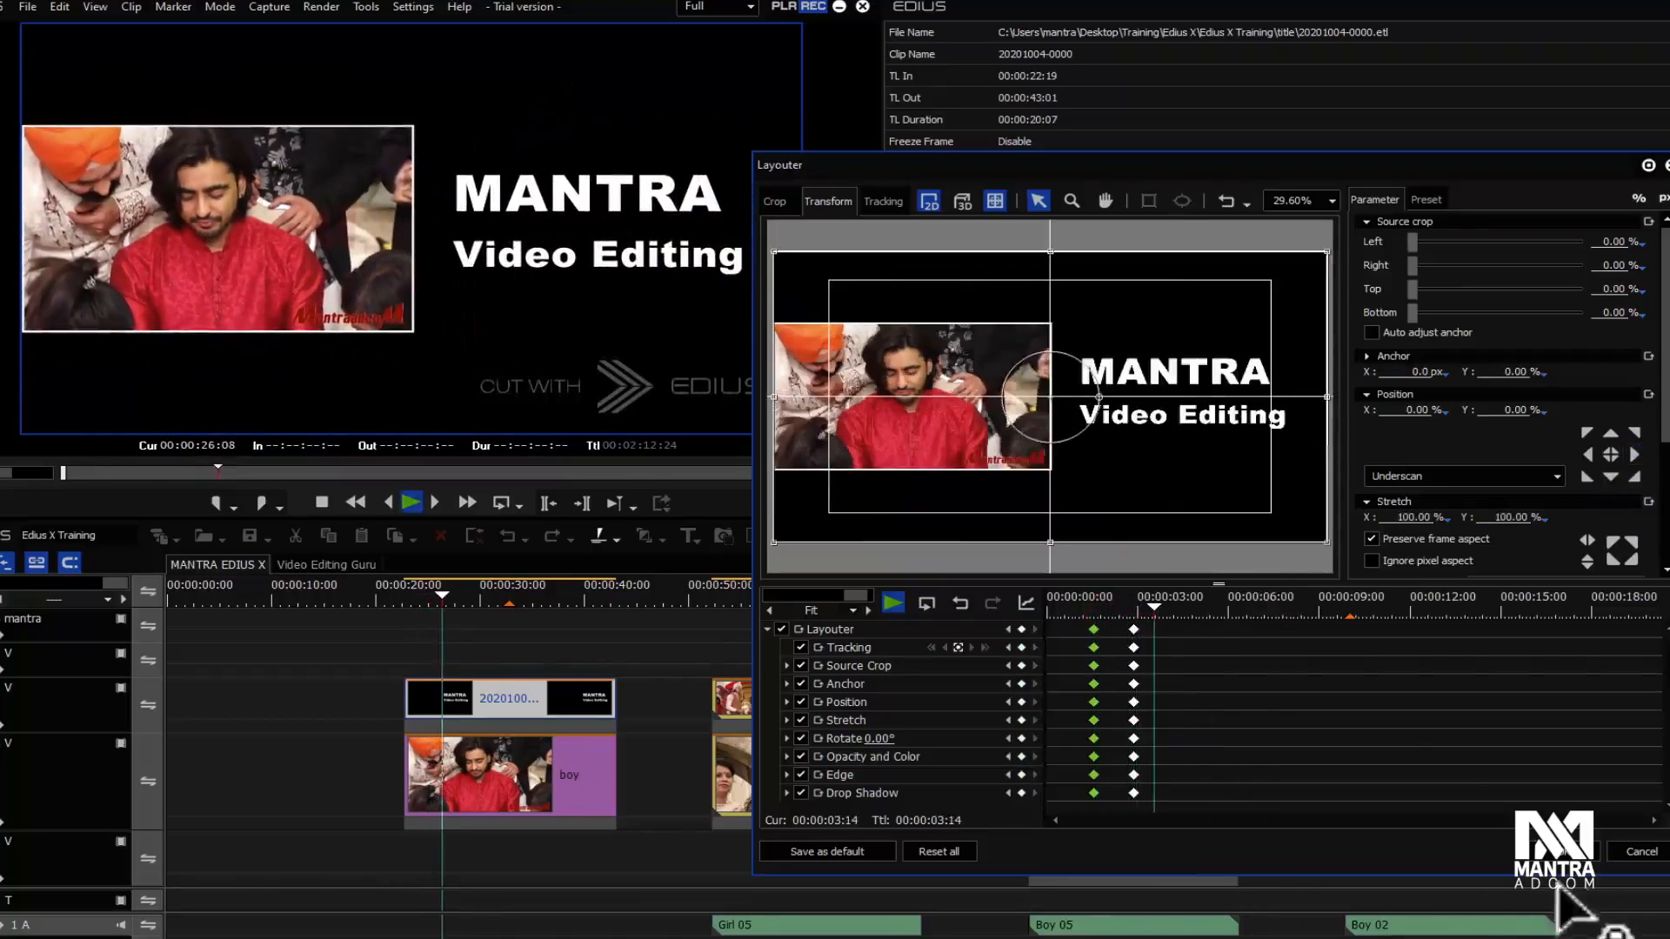
Step: Apply the title's layout and play the finished photo and title animation on the timeline from 00:00:22:19
{"action": "left_click", "coordinate": [1576, 868]}
{"action": "left_click", "coordinate": [407, 600]}
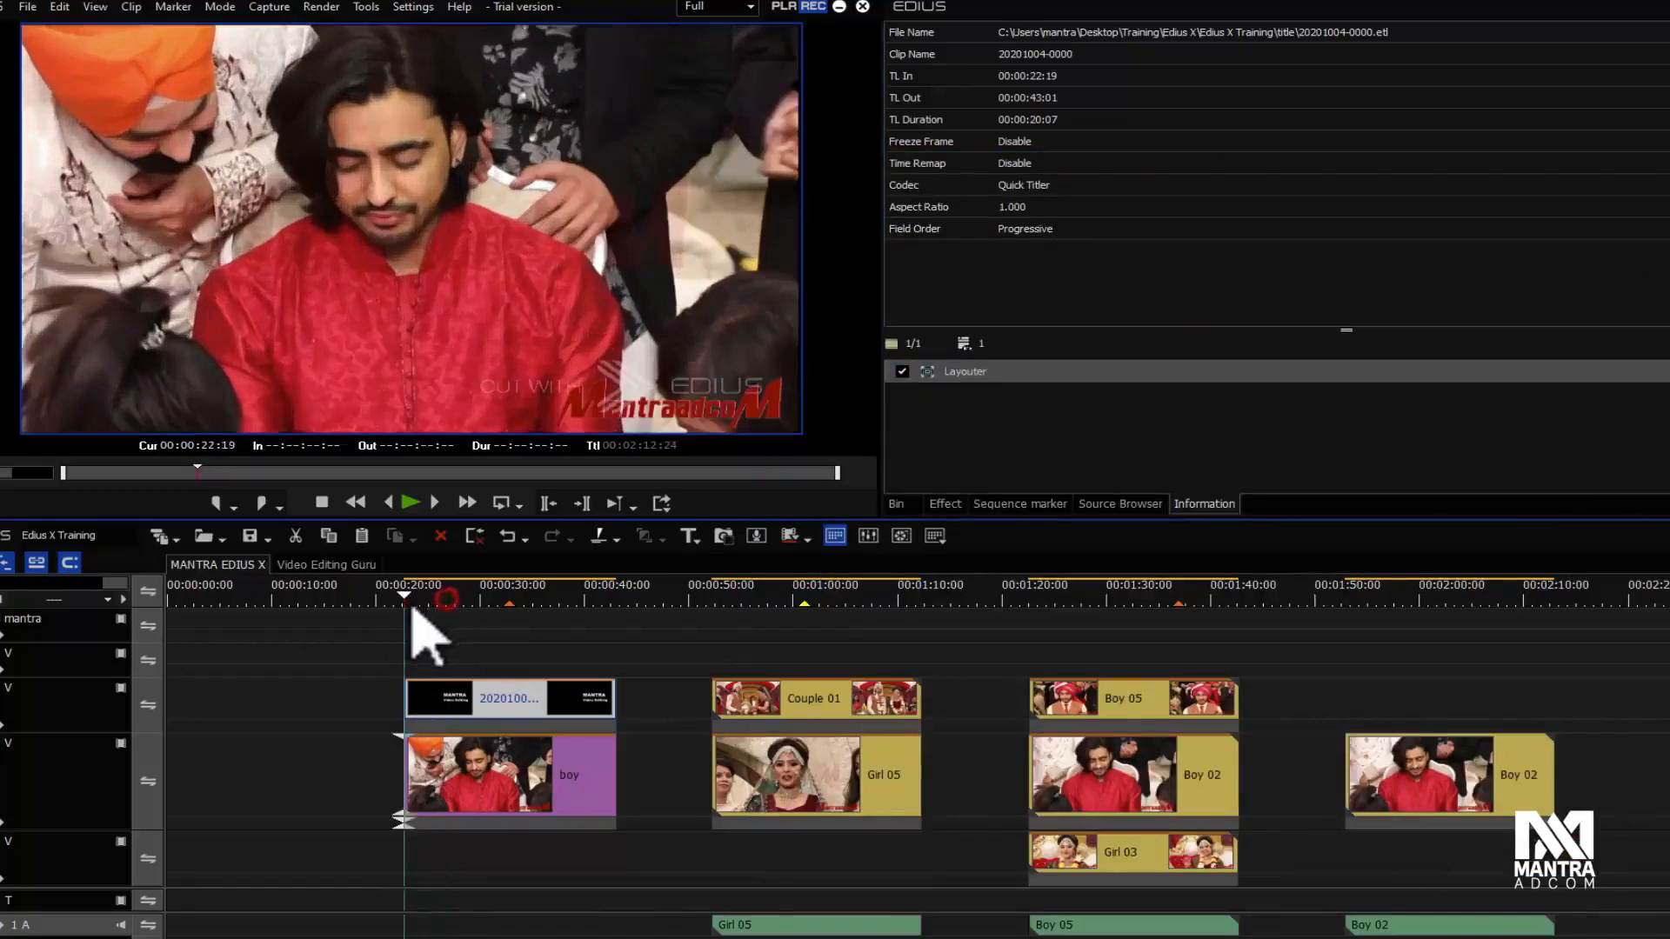
{"action": "key", "text": "space"}
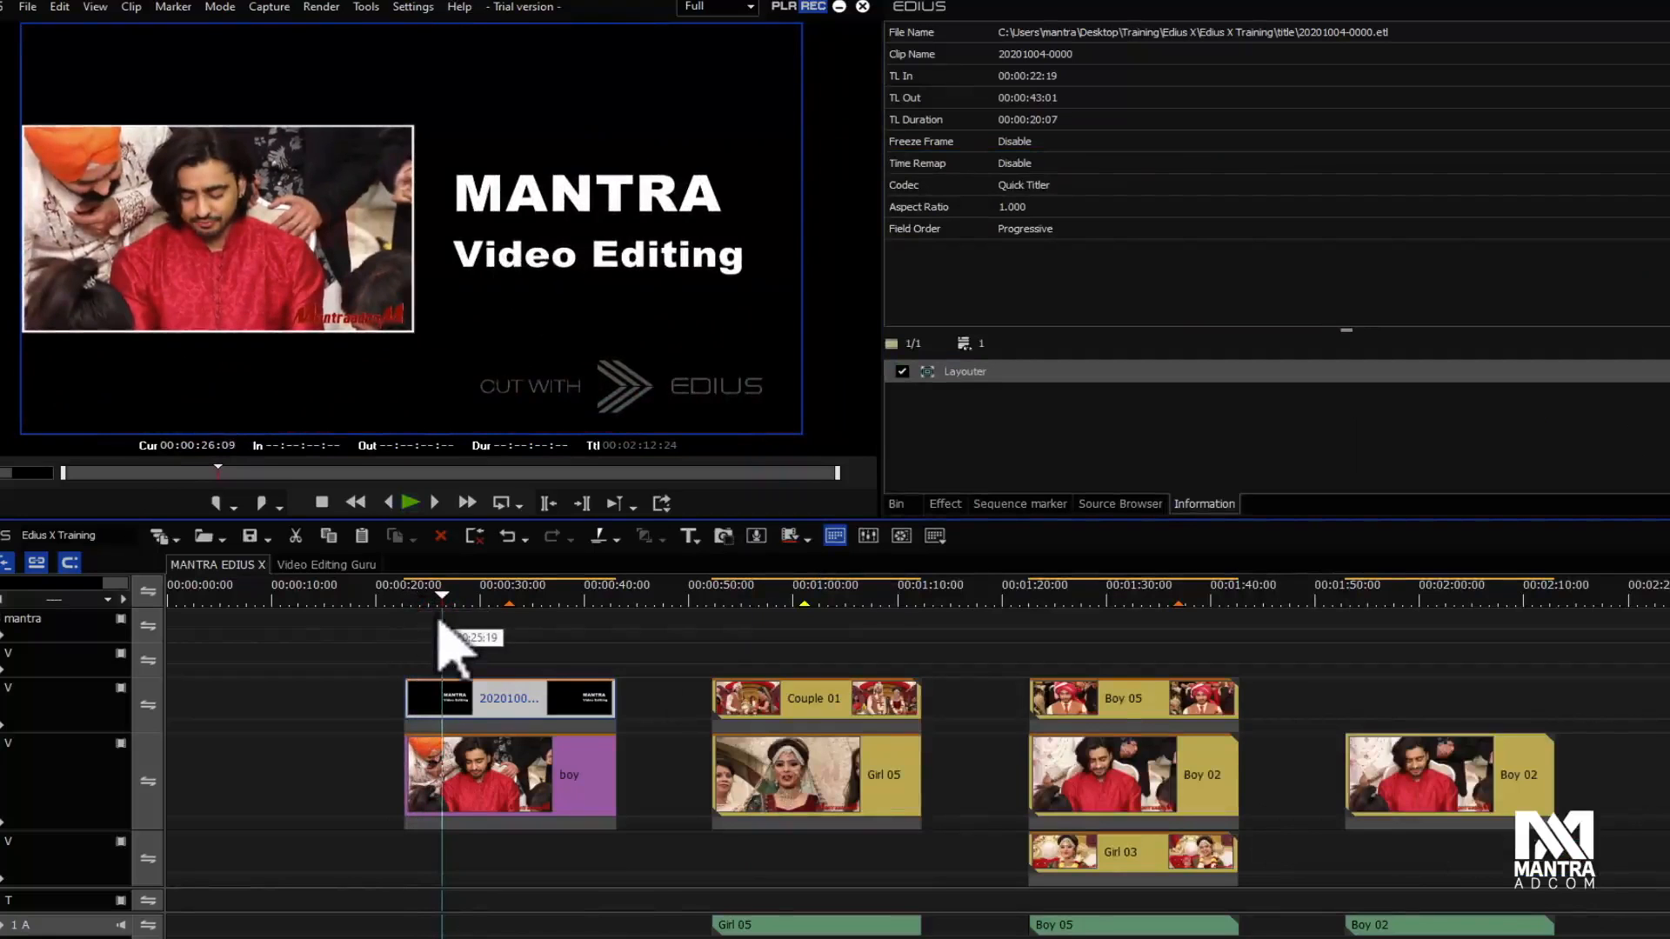
{"action": "left_click_drag", "start_coordinate": [438, 621], "coordinate": [470, 609]}
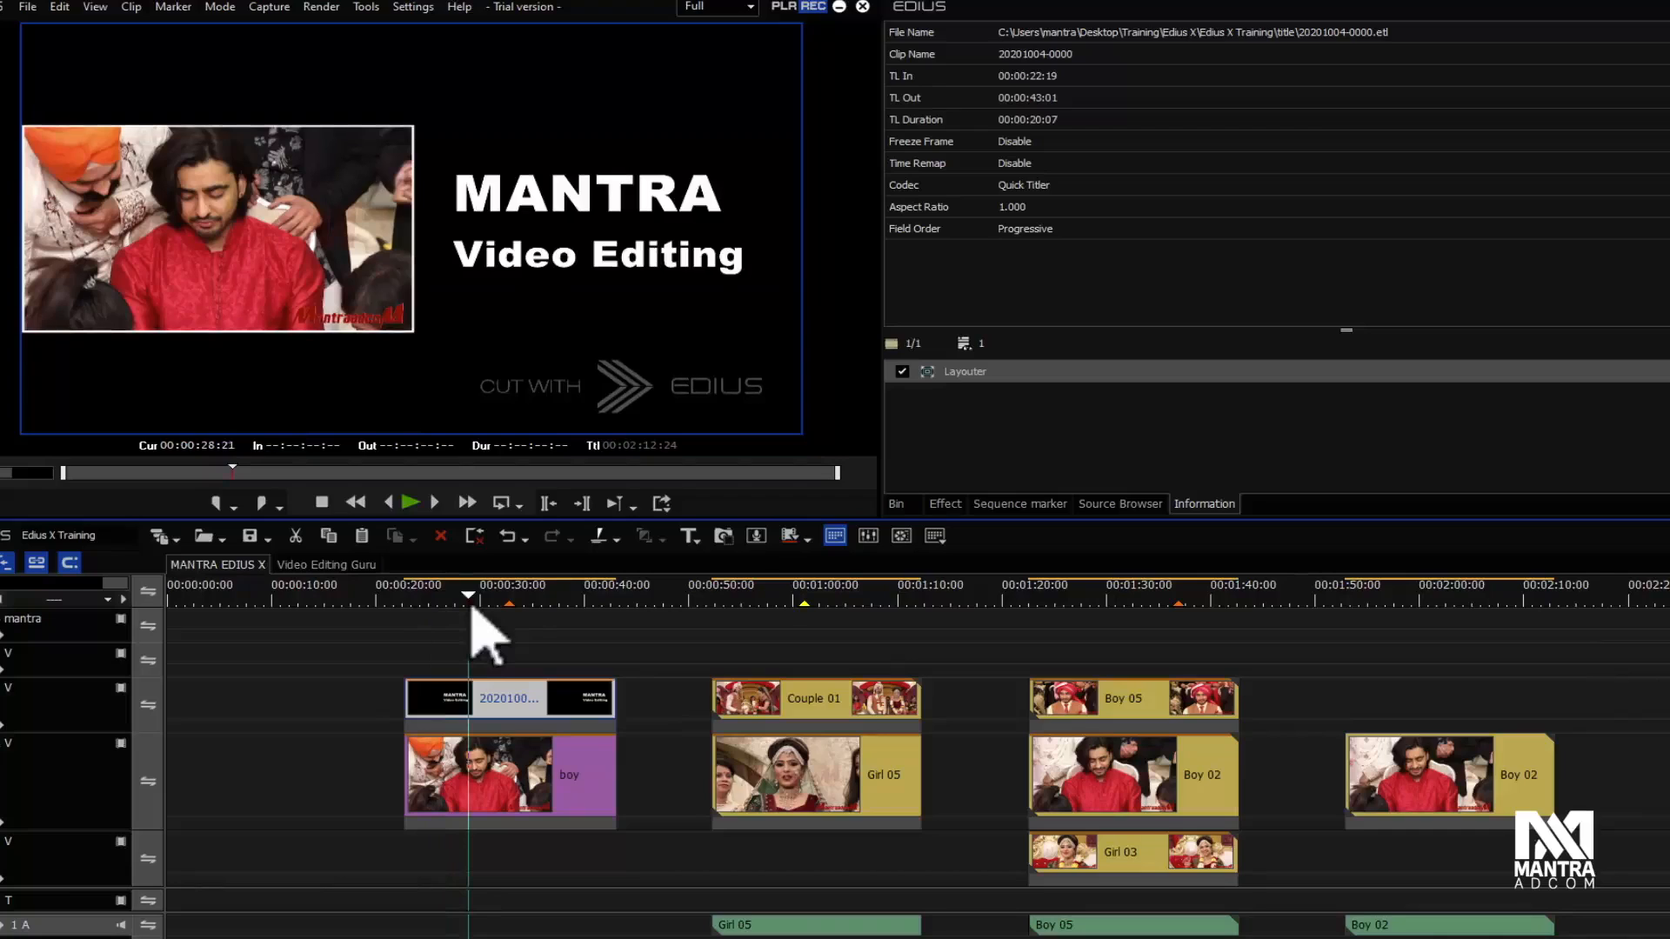